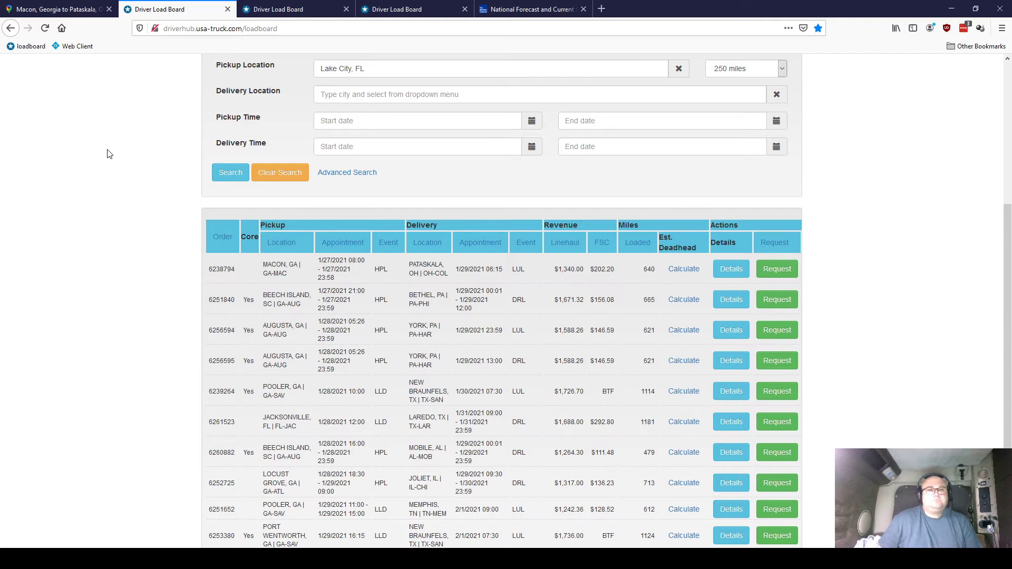
Step: Rerun the load search for pickups within 250 miles of Lake City, FL
scroll(108, 156, "down", 1)
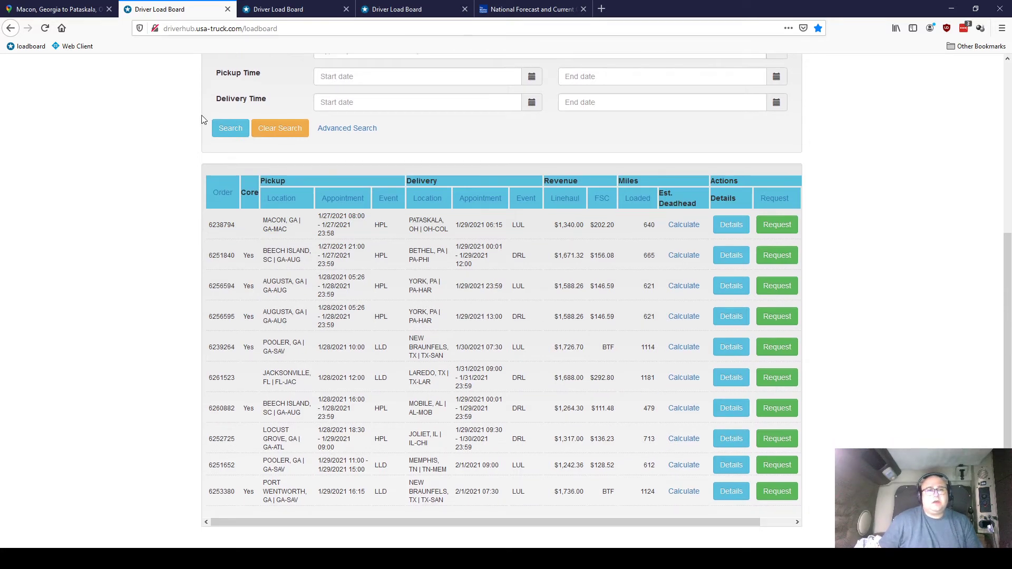
left_click(228, 131)
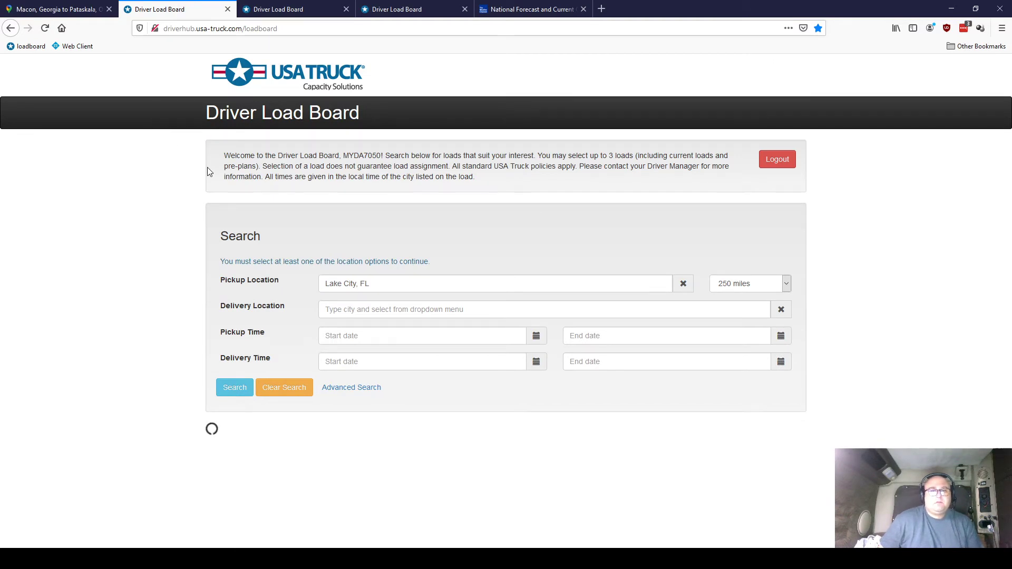
scroll(207, 167, "down", 5)
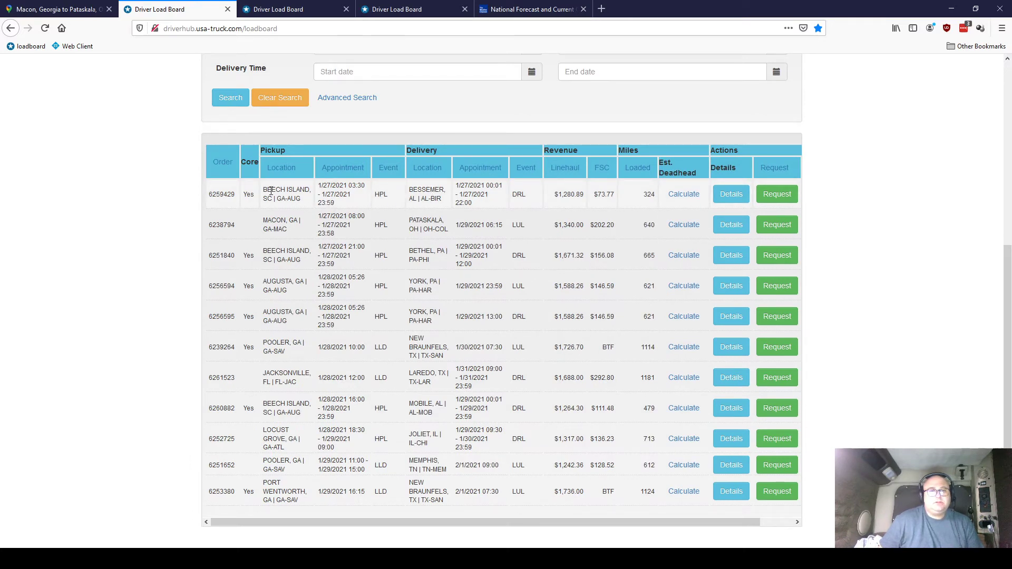
Step: Review the details and notes of the Beech Island, SC to Bessemer, AL load, and request that load
left_click_drag(270, 191, 734, 199)
left_click(733, 198)
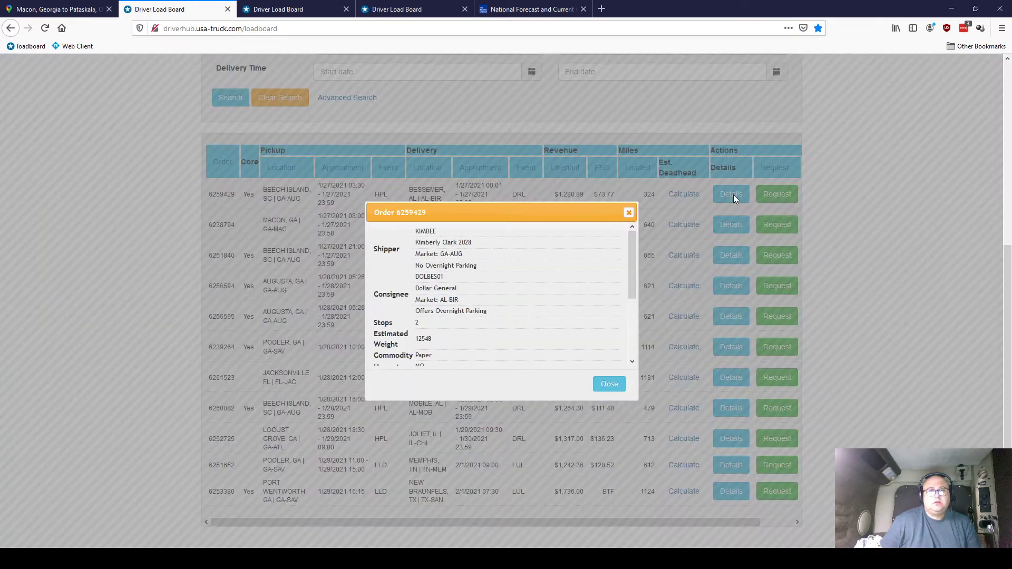
scroll(561, 293, "down", 3)
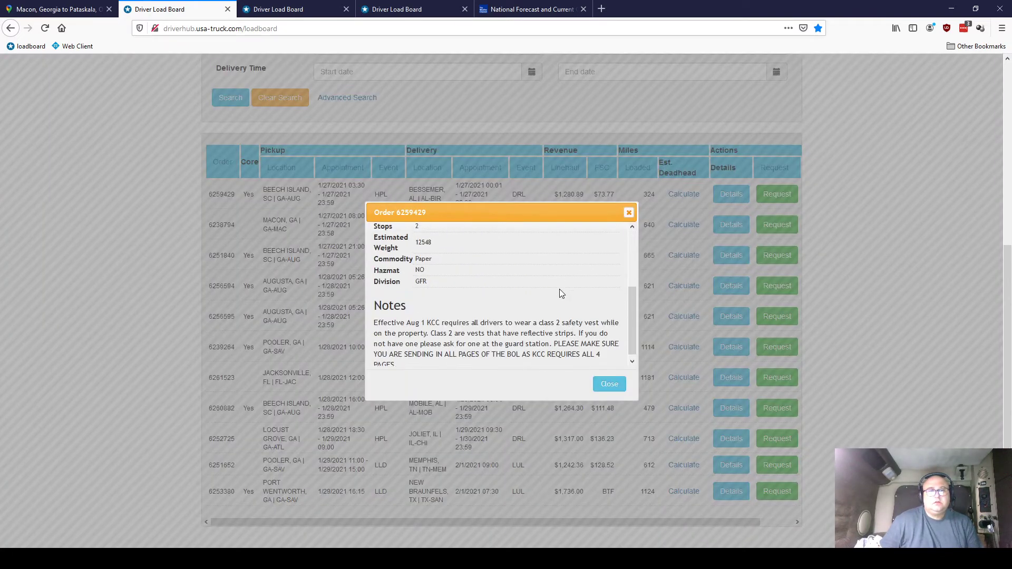
left_click(609, 382)
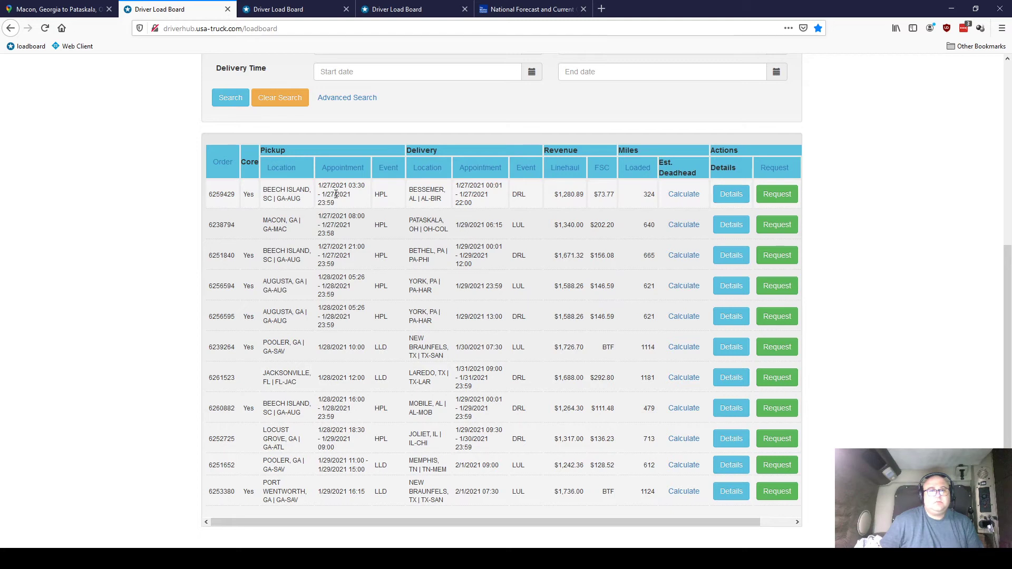
left_click(784, 199)
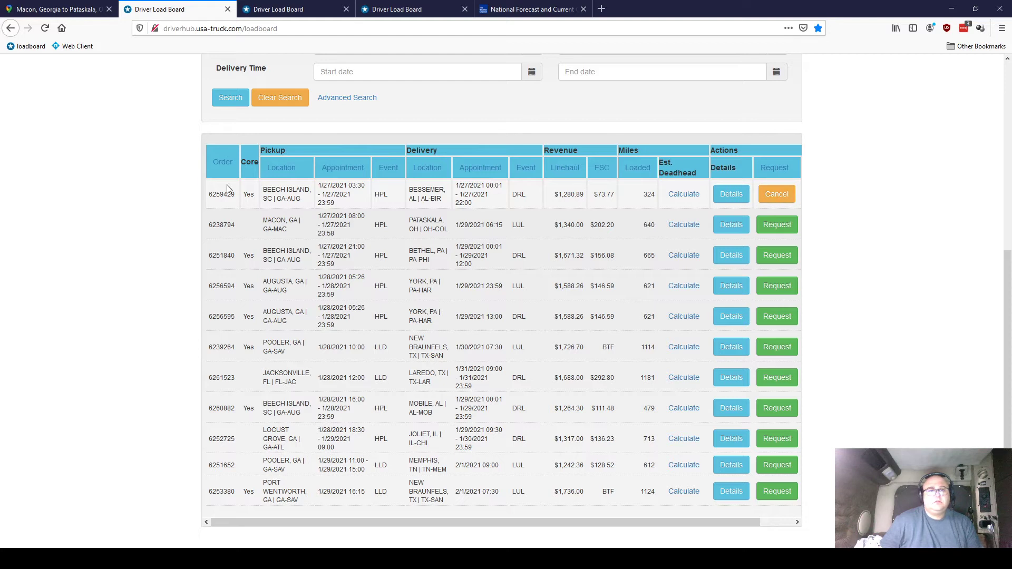
Step: Search Google in a new tab for "beech island sc to bessemer al" and bring up the route in Google Maps
left_click(602, 10)
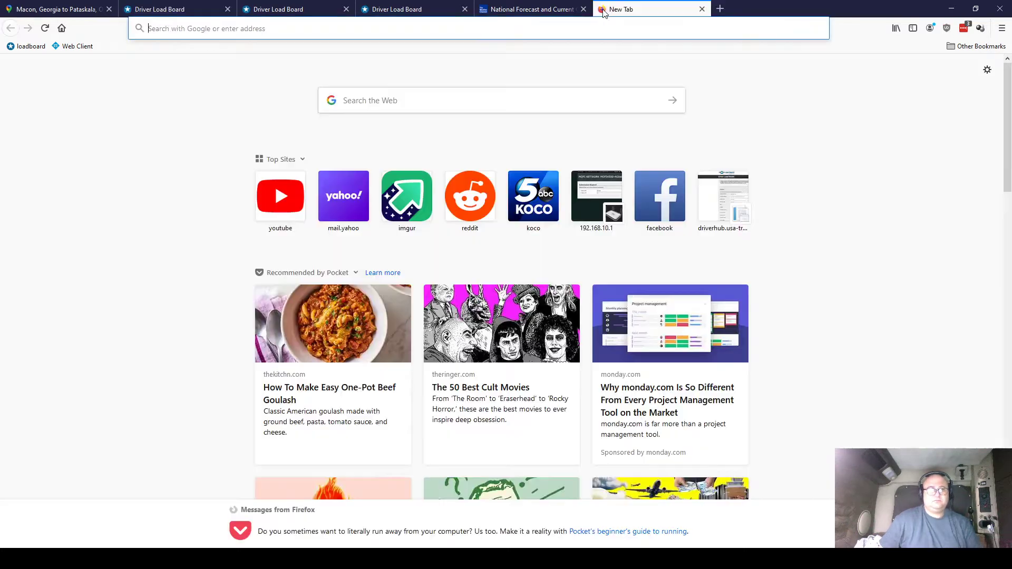
type("beech")
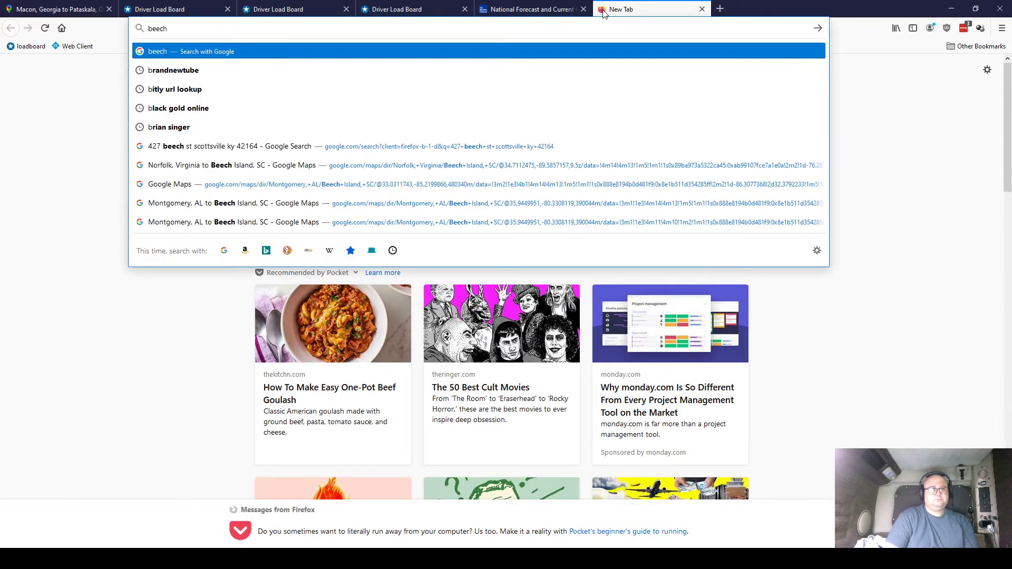
type(" island sc to b")
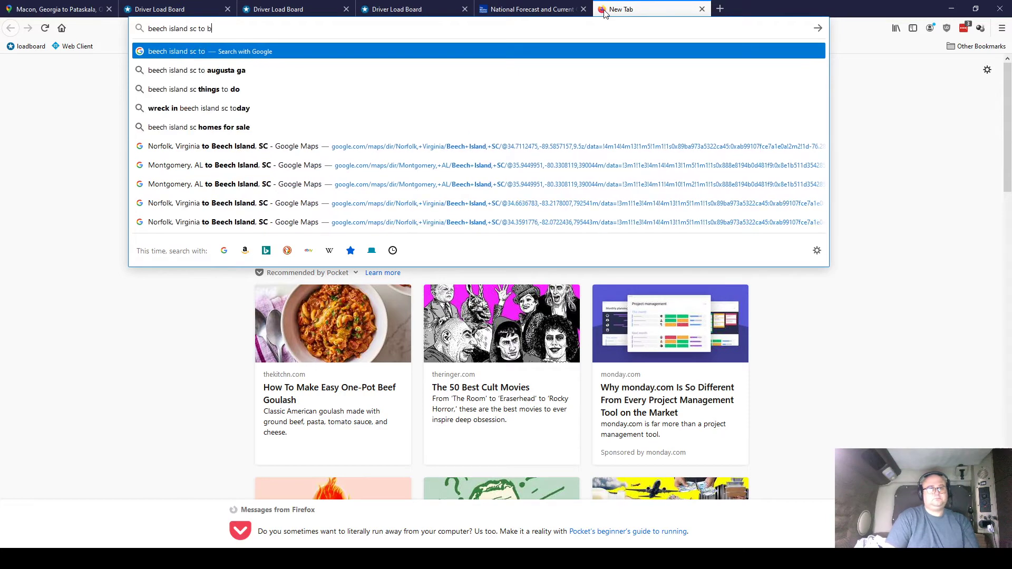
type("essemer al")
key("Return")
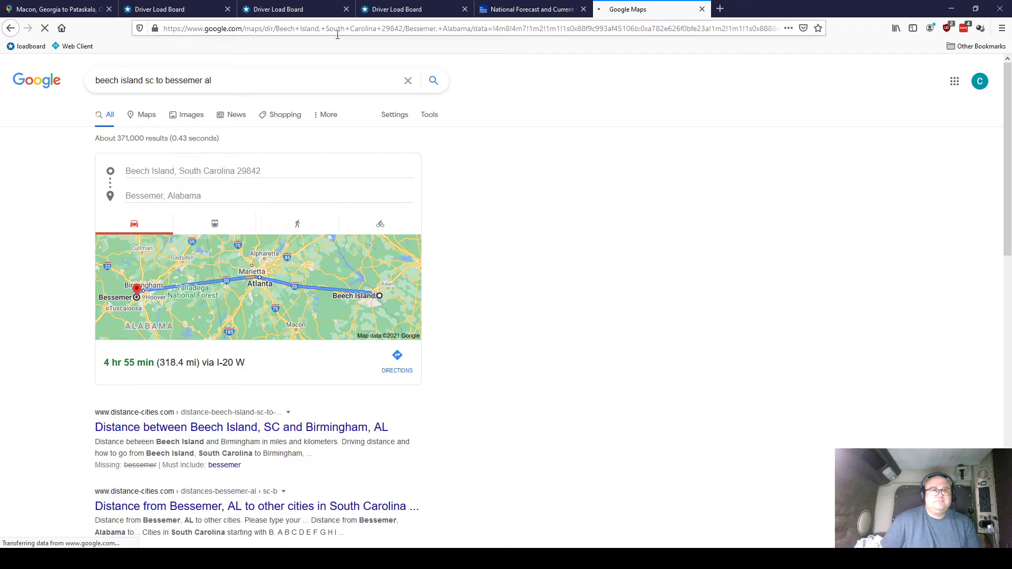
Step: Check the load board's Beech Island load against the route map, and examine the Florida highways around Lake City, Tampa and Orlando
left_click(165, 10)
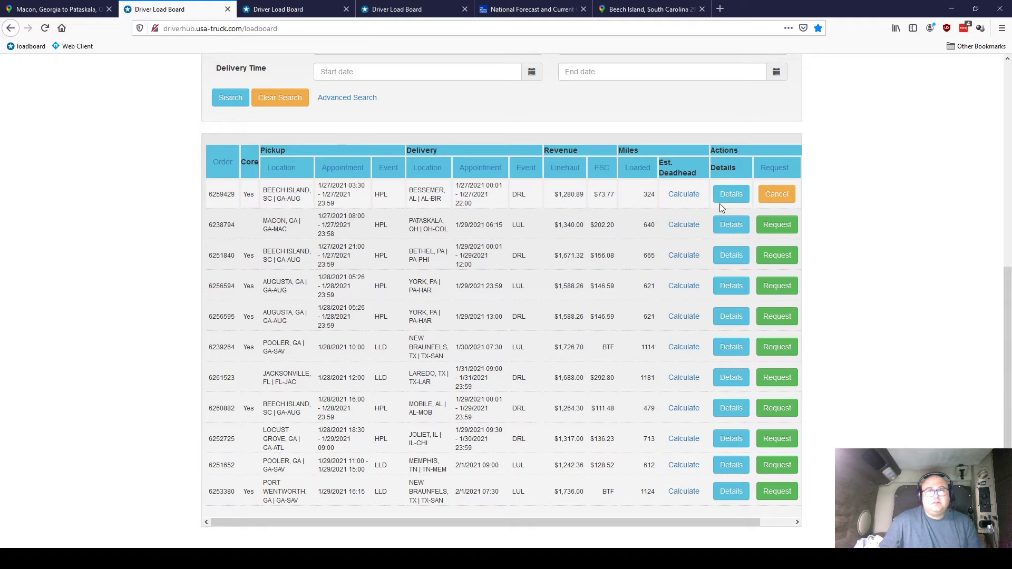
left_click(623, 9)
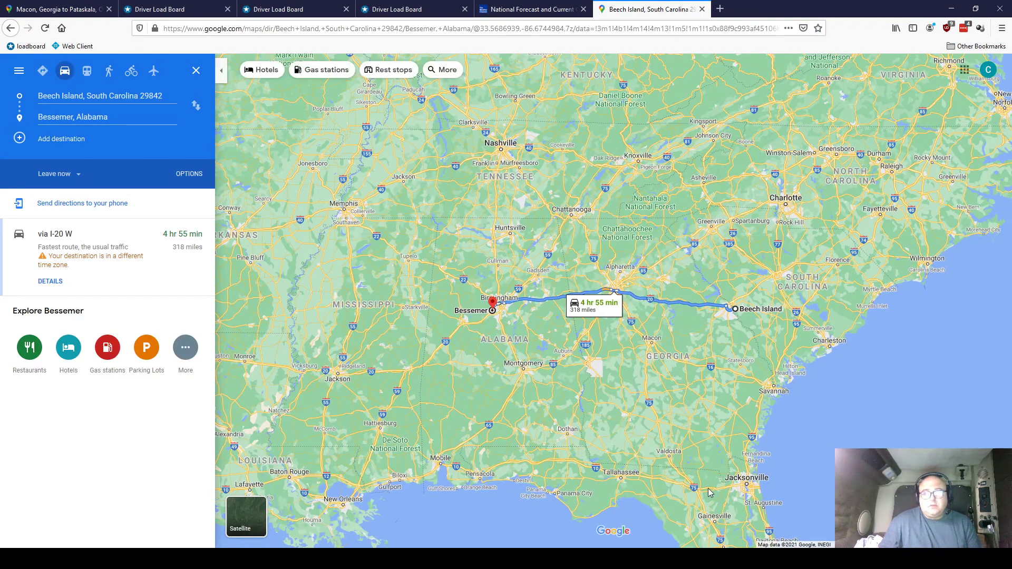
left_click_drag(706, 477, 629, 419)
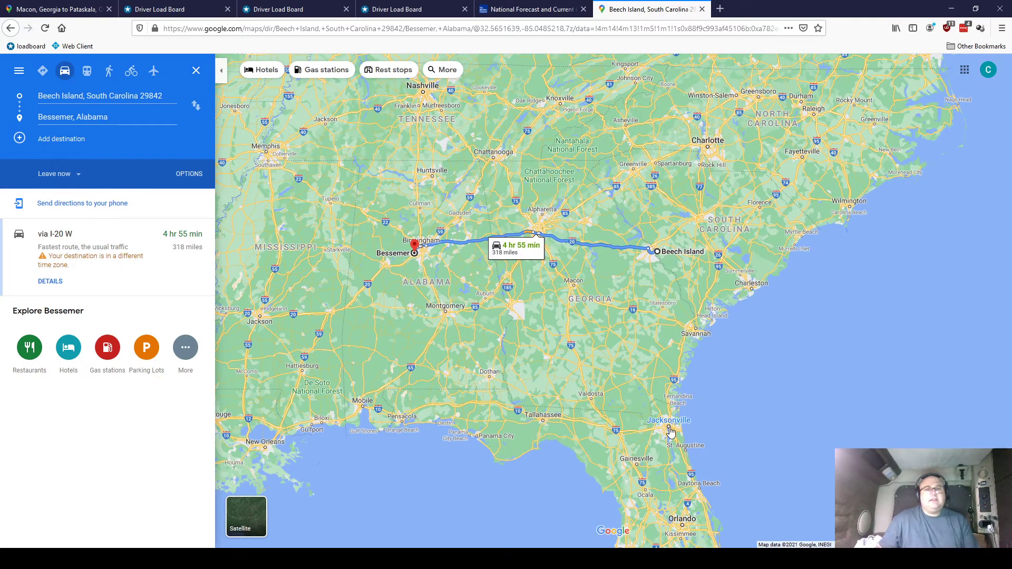
left_click_drag(729, 423, 701, 297)
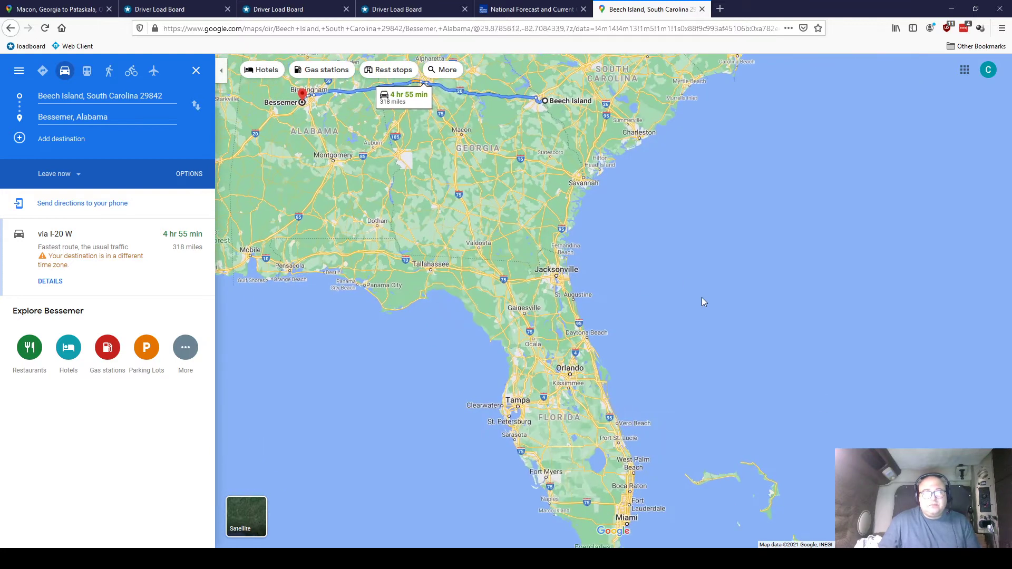
scroll(495, 285, "up", 5)
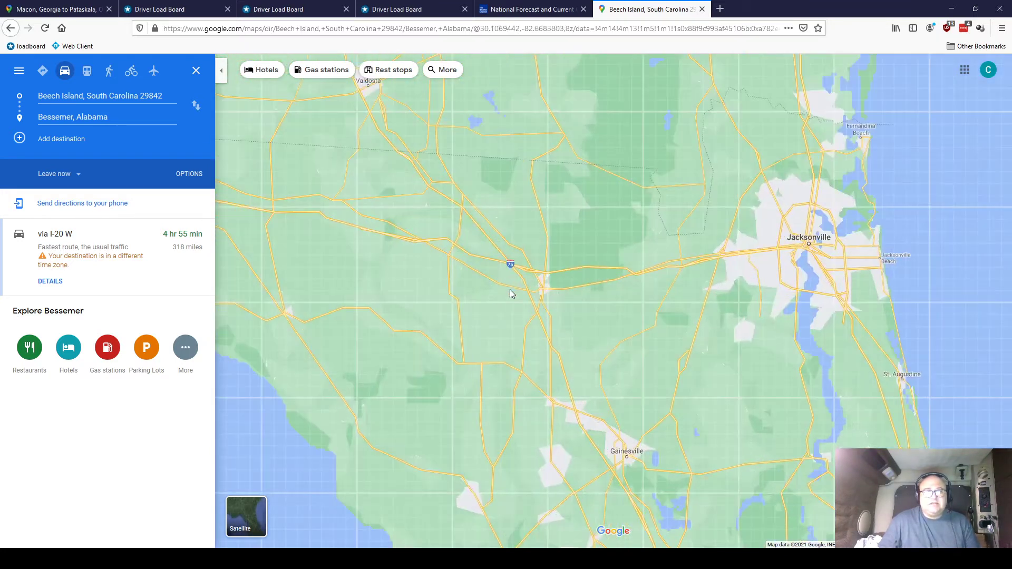
scroll(525, 269, "up", 3)
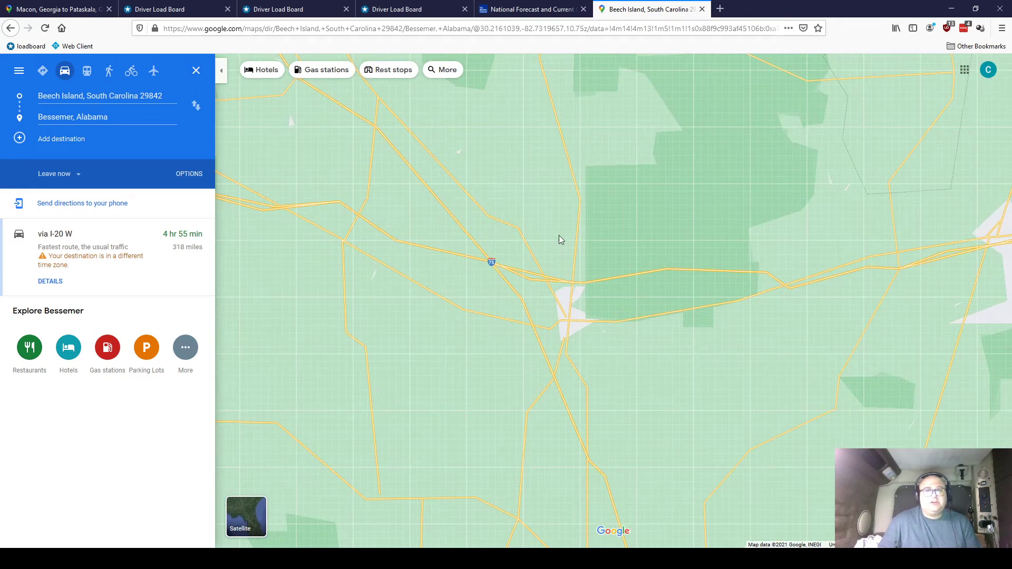
scroll(567, 246, "down", 4)
left_click_drag(573, 258, 568, 126)
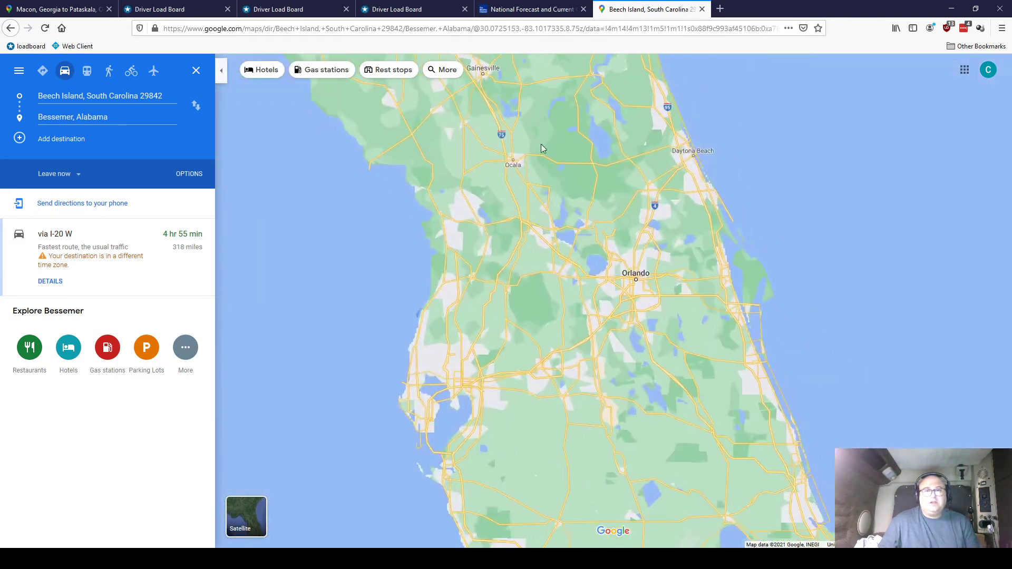
scroll(559, 387, "up", 3)
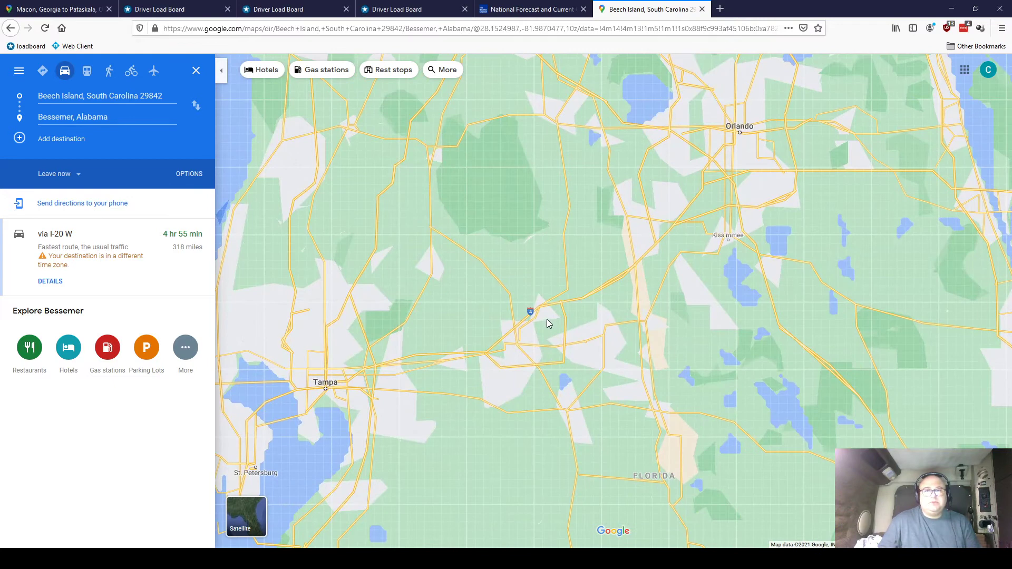
scroll(569, 283, "down", 3)
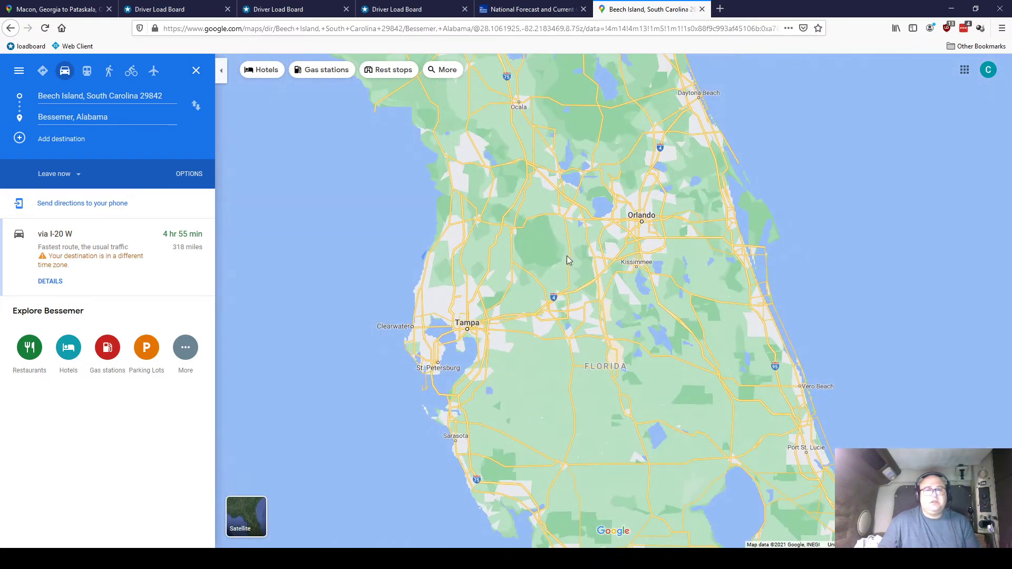
Step: Examine the roads from the I-75 and I-10 junction in north Florida up through Georgia to Beech Island
left_click_drag(562, 222, 606, 464)
left_click_drag(464, 158, 501, 305)
scroll(531, 238, "up", 10)
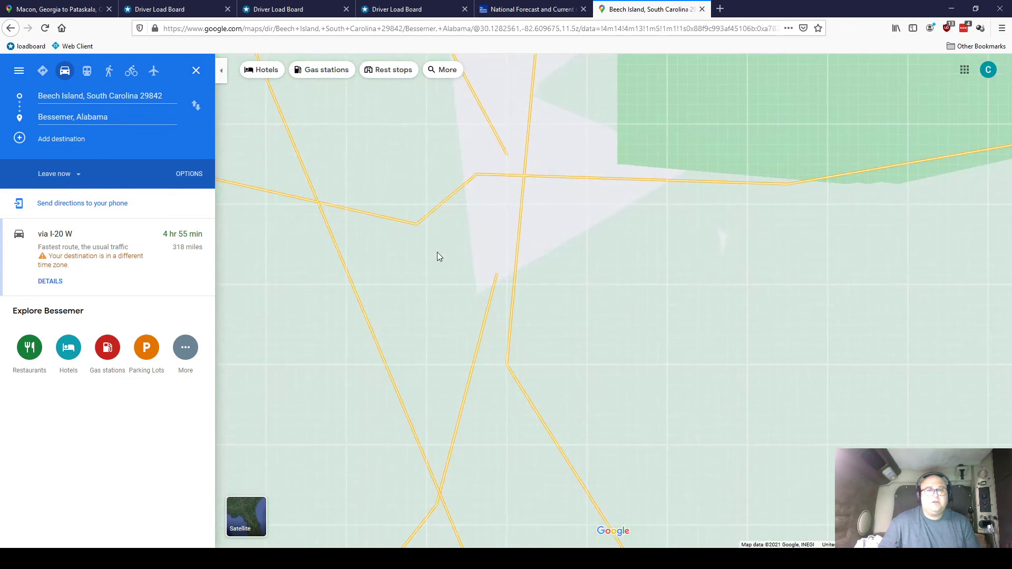
scroll(464, 256, "down", 3)
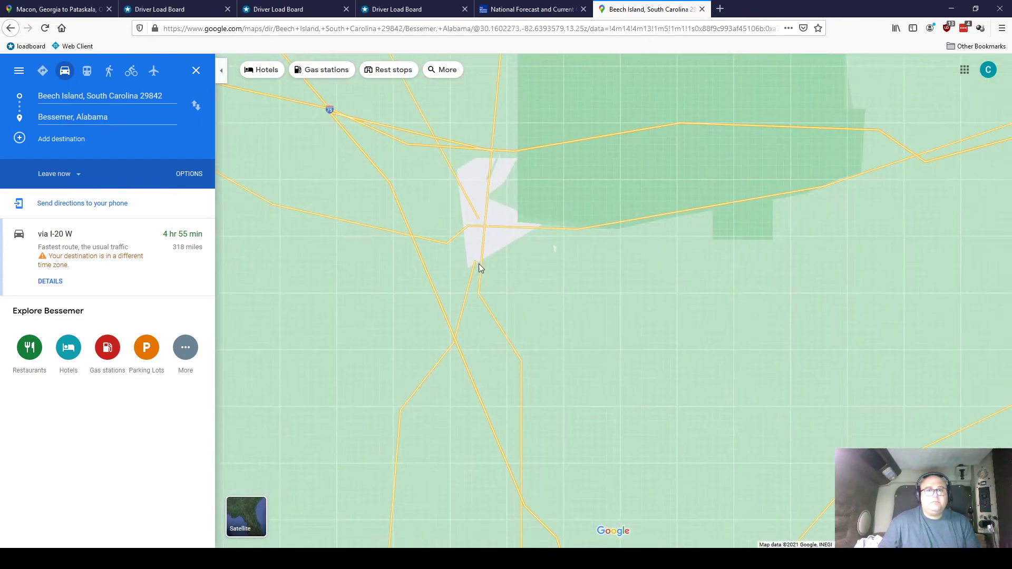
scroll(480, 270, "down", 7)
left_click_drag(532, 237, 592, 299)
scroll(574, 329, "up", 3)
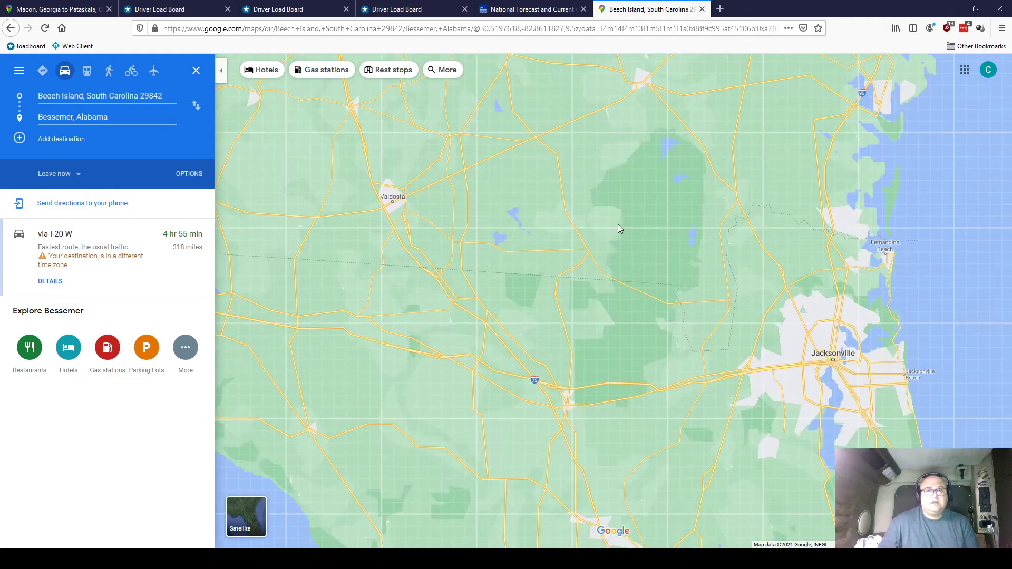
left_click_drag(616, 227, 619, 445)
left_click_drag(643, 320, 597, 452)
left_click_drag(597, 316, 598, 452)
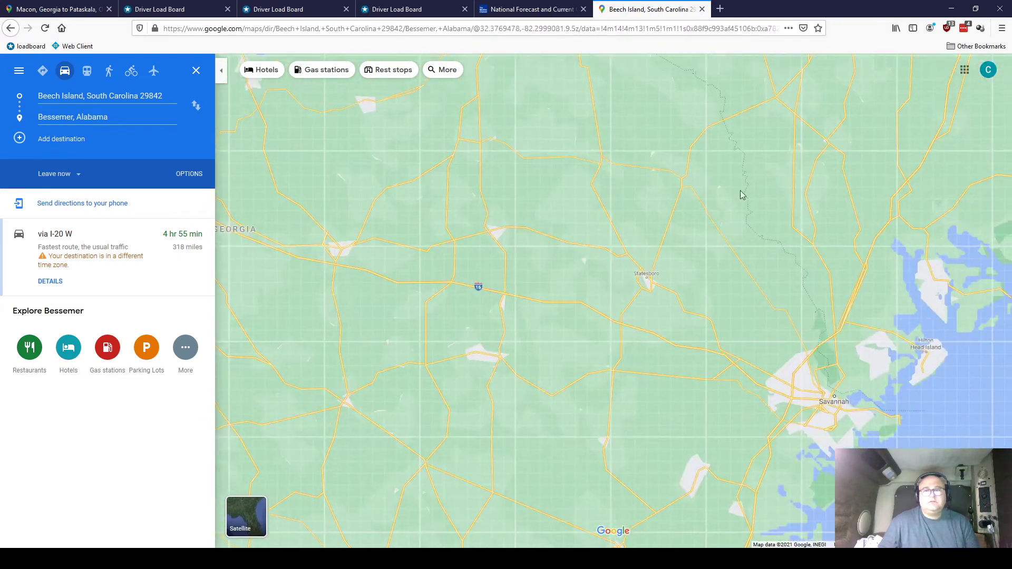
left_click_drag(476, 287, 595, 424)
left_click_drag(569, 314, 665, 216)
scroll(666, 216, "down", 3)
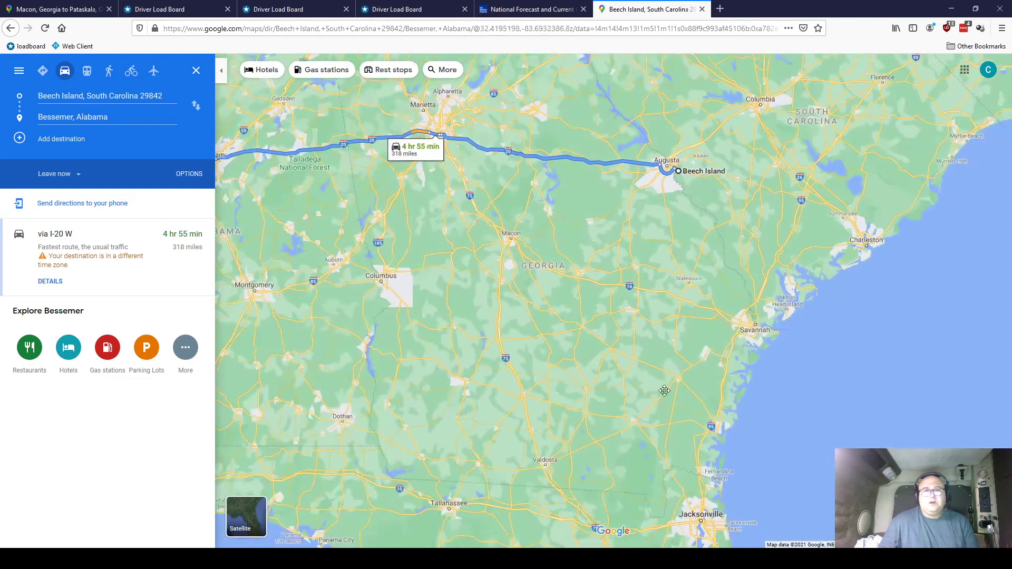
Step: Compare the way from north Florida to the Beech Island pickup with the area around Jacksonville and Gainesville on the map
left_click_drag(696, 399, 604, 184)
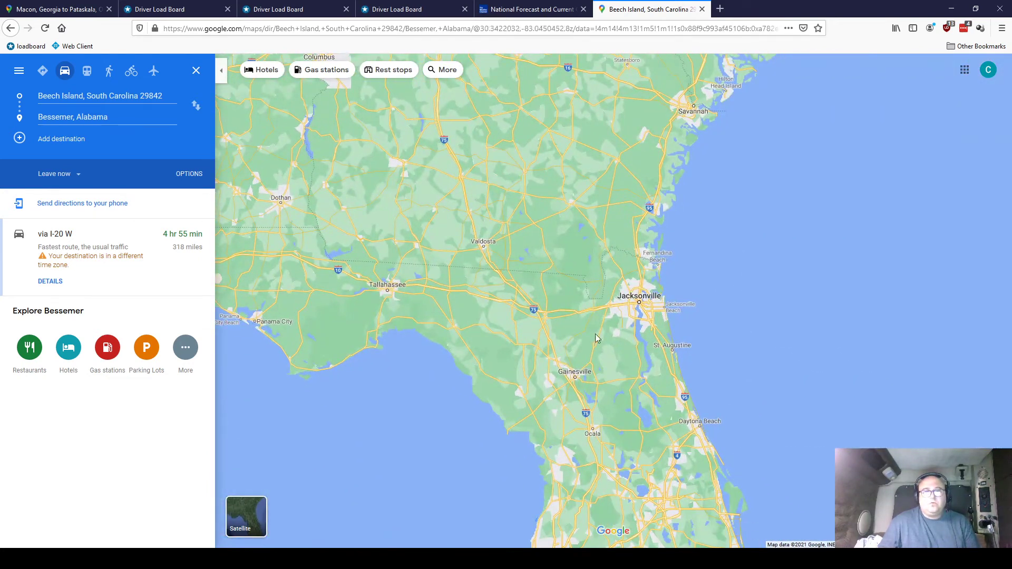
scroll(597, 347, "up", 2)
scroll(499, 311, "up", 3)
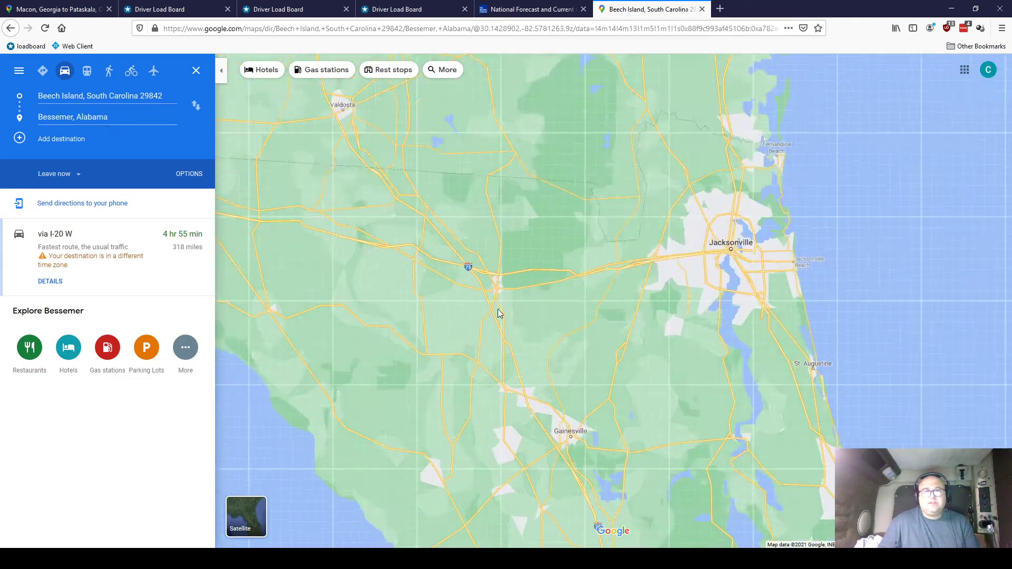
scroll(603, 323, "down", 5)
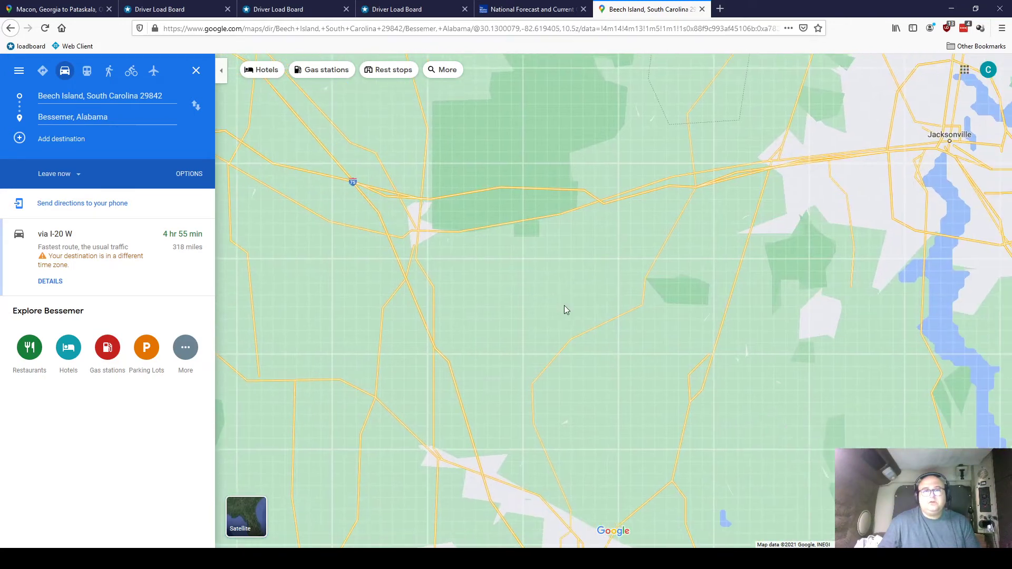
scroll(580, 311, "down", 5)
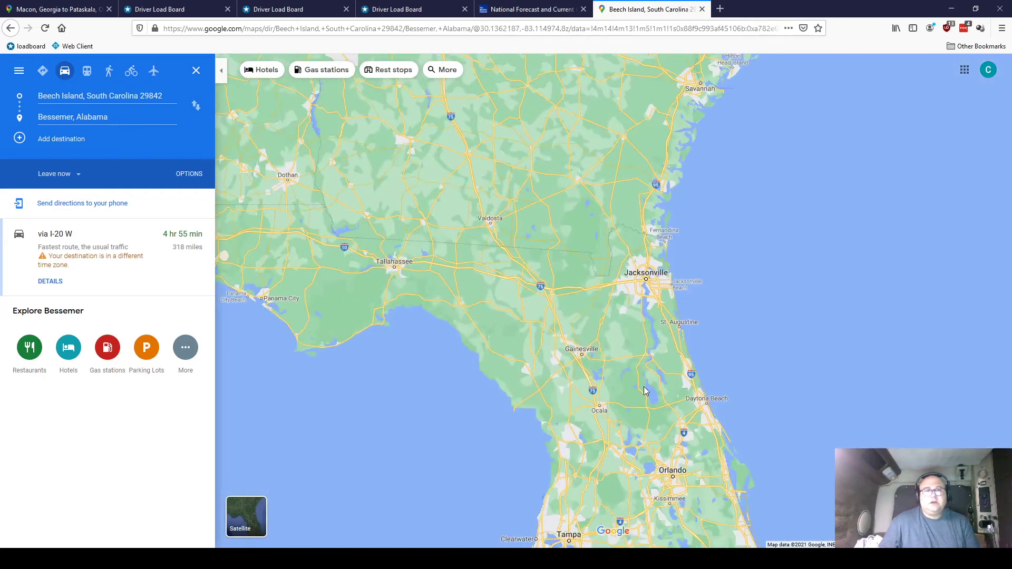
left_click_drag(610, 226, 593, 411)
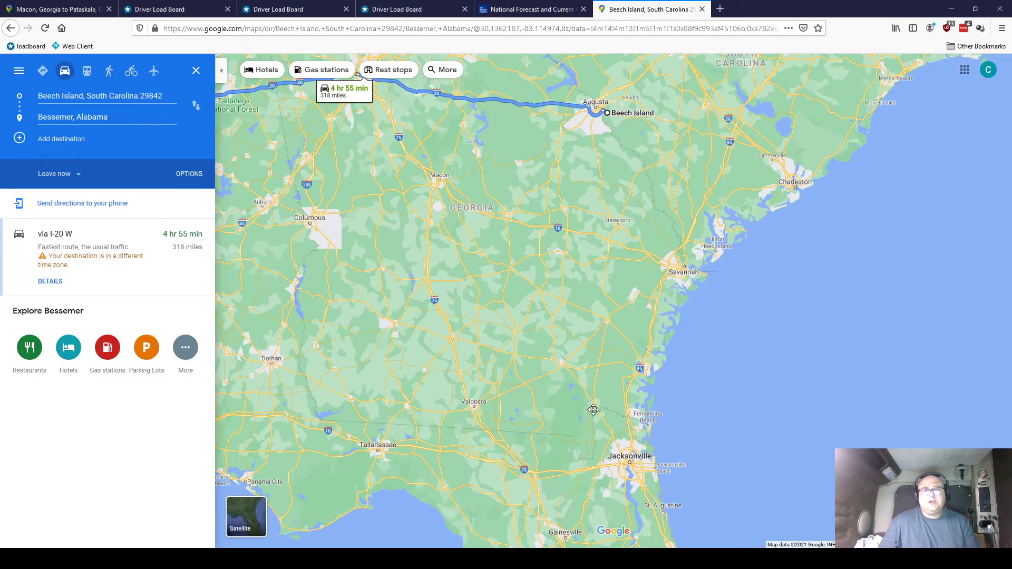
left_click_drag(594, 410, 639, 436)
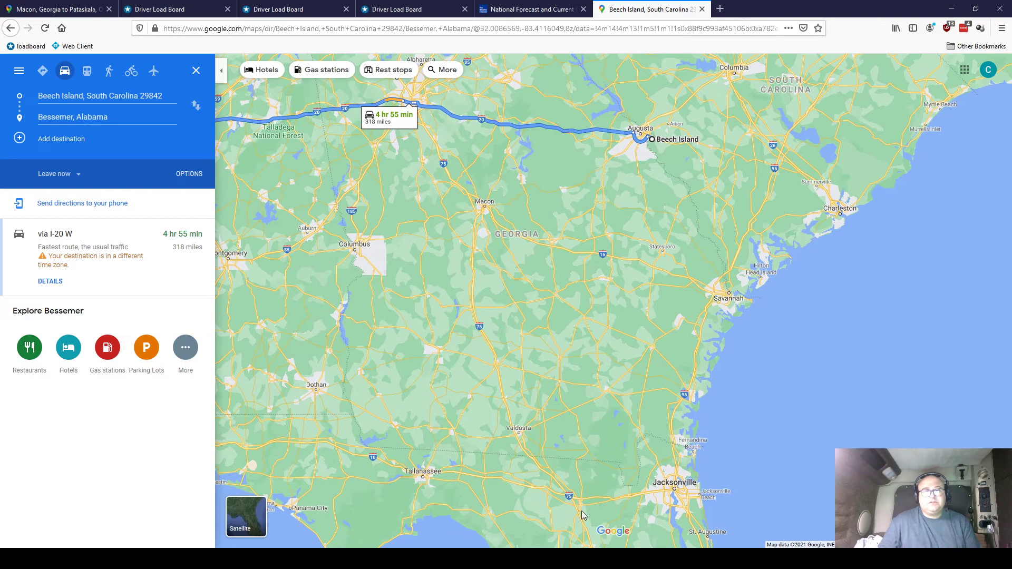
left_click_drag(498, 182, 454, 124)
left_click_drag(598, 499, 539, 308)
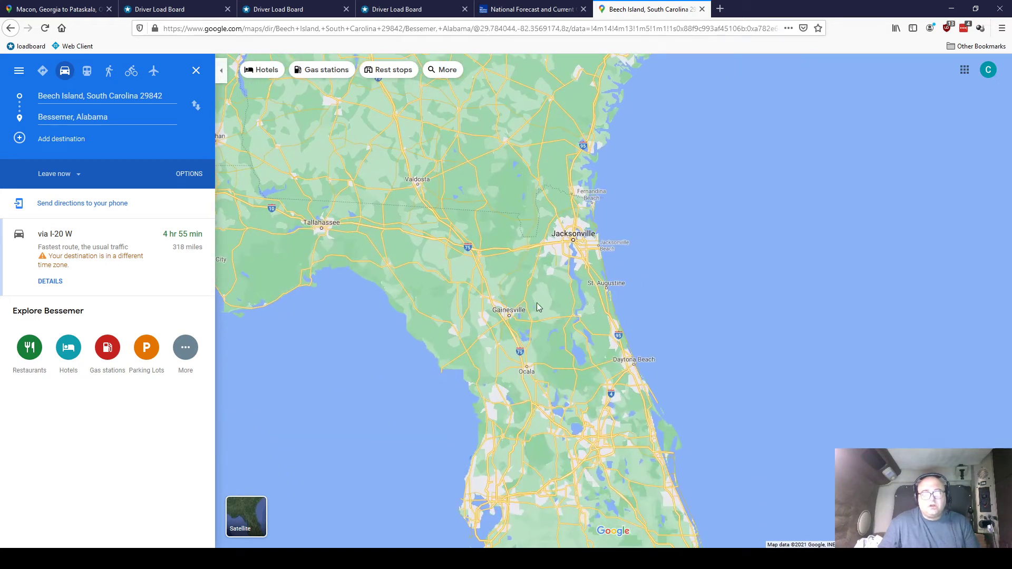
scroll(519, 318, "up", 5)
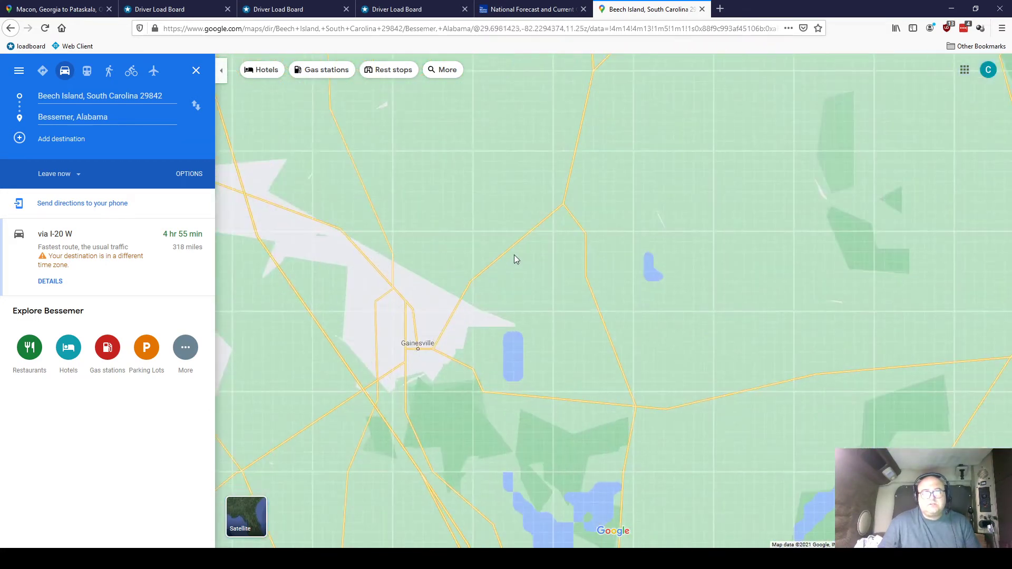
Step: Reload the Beech Island to Bessemer directions map
left_click(204, 107)
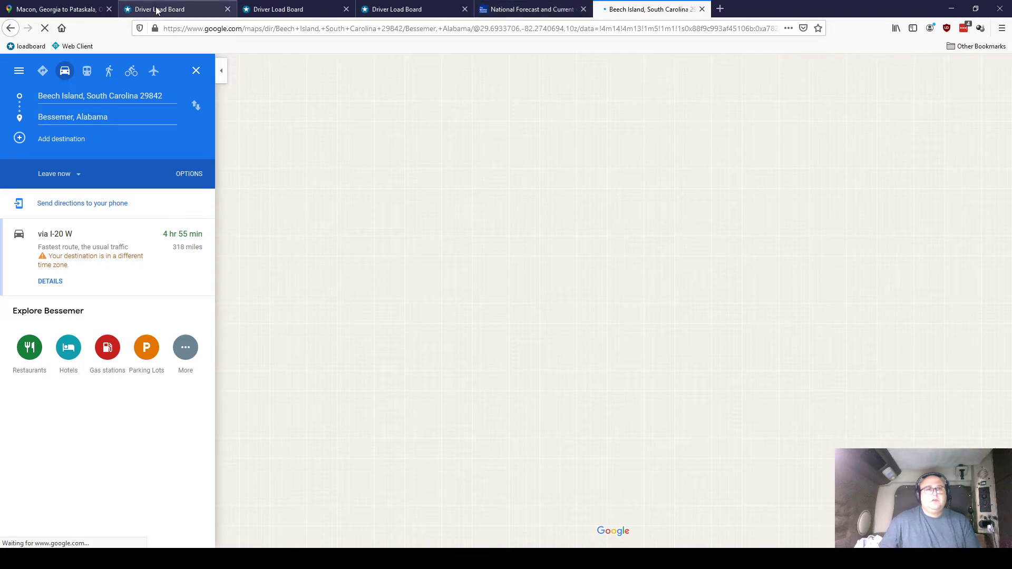
scroll(415, 398, "down", 1)
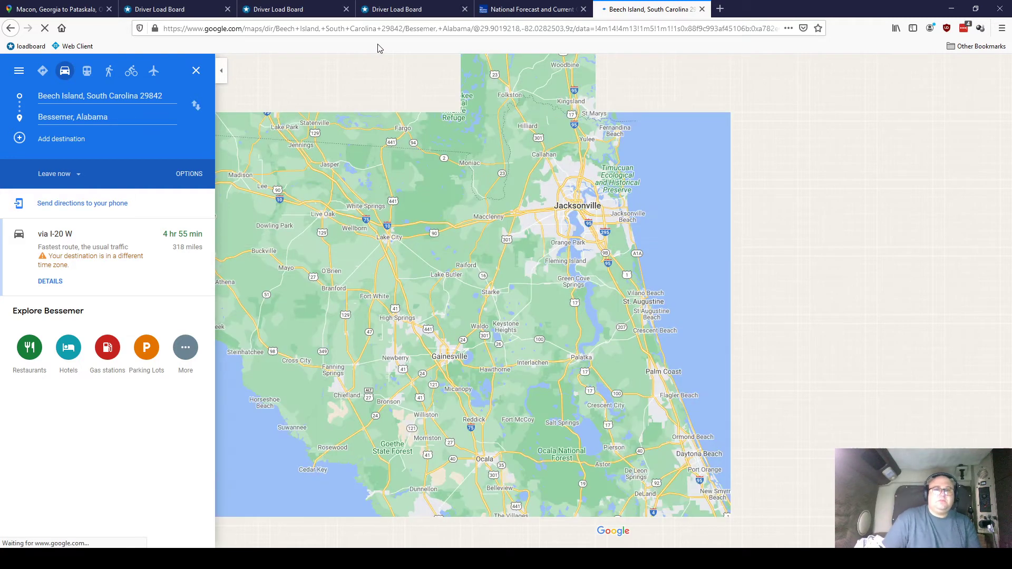
Step: Examine the highways around Lake City, Jacksonville and Gainesville in relation to the Beech Island to Bessemer route
left_click_drag(422, 127, 561, 188)
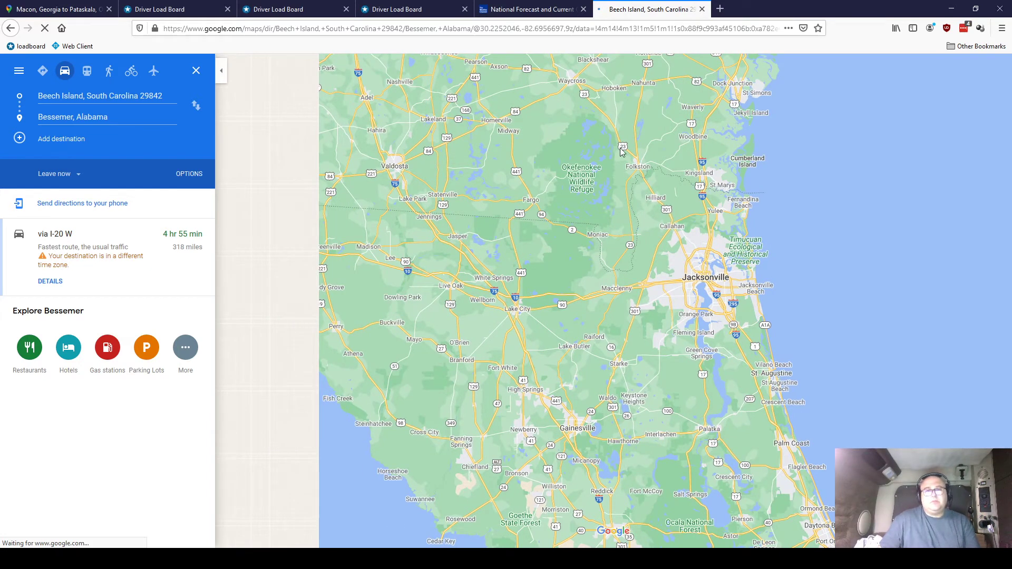
left_click_drag(594, 146, 630, 159)
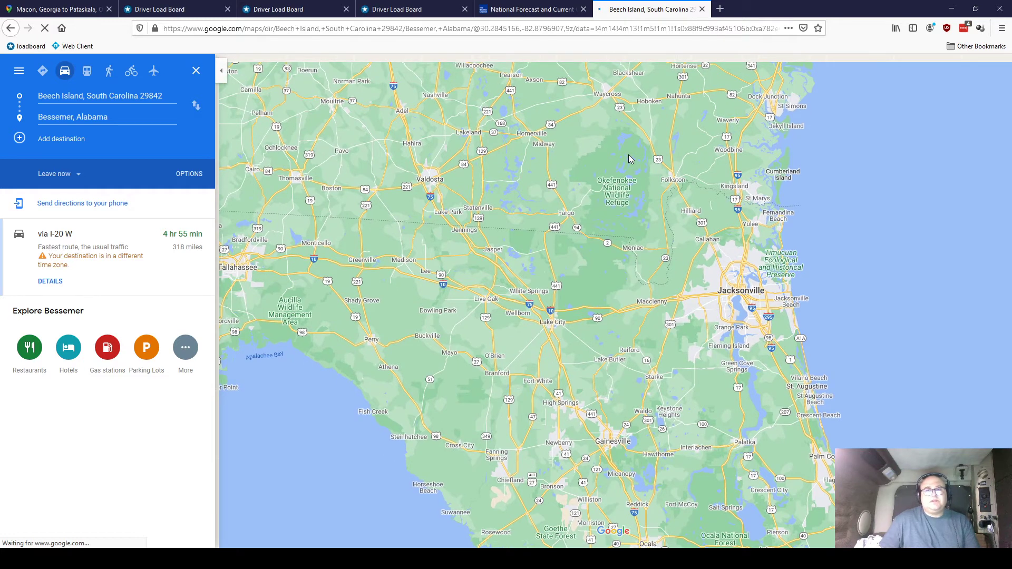
scroll(630, 159, "down", 2)
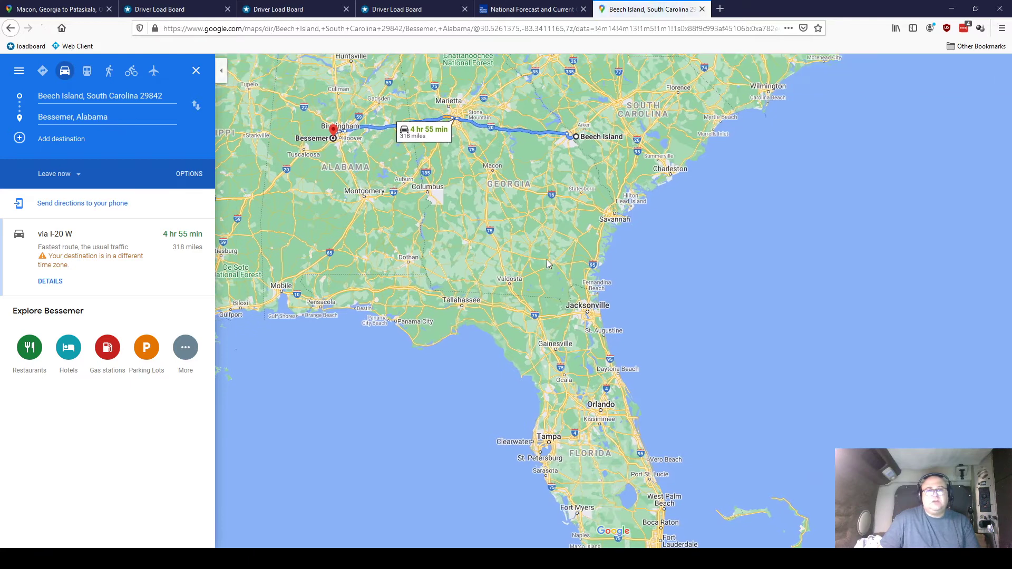
left_click_drag(538, 263, 587, 257)
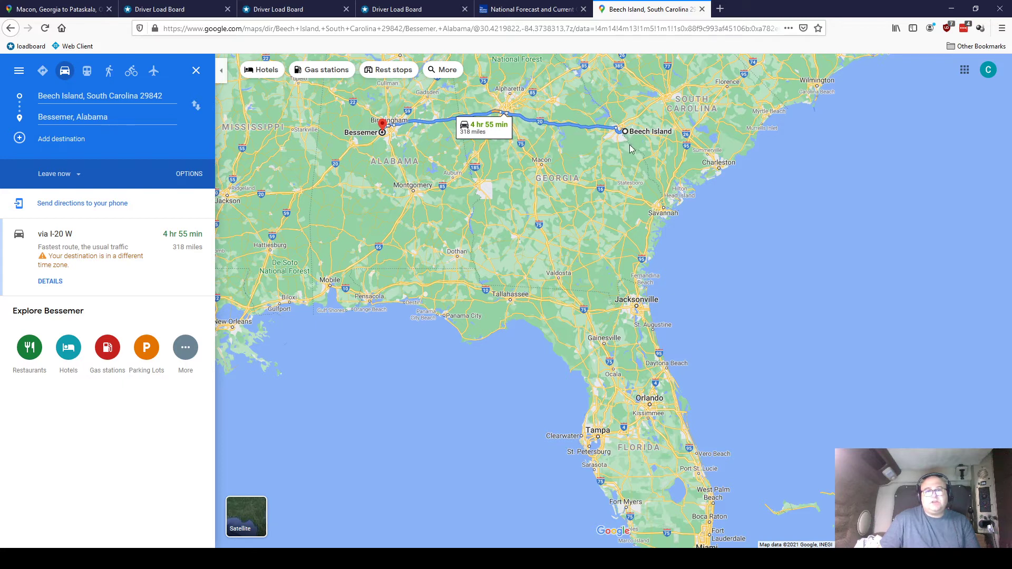
scroll(597, 321, "up", 3)
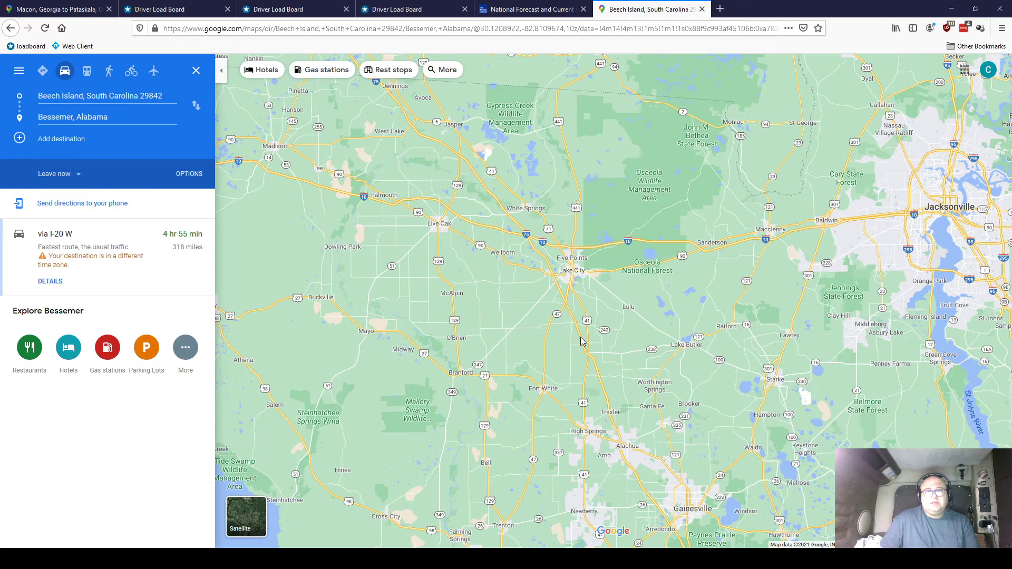
left_click_drag(639, 354, 551, 384)
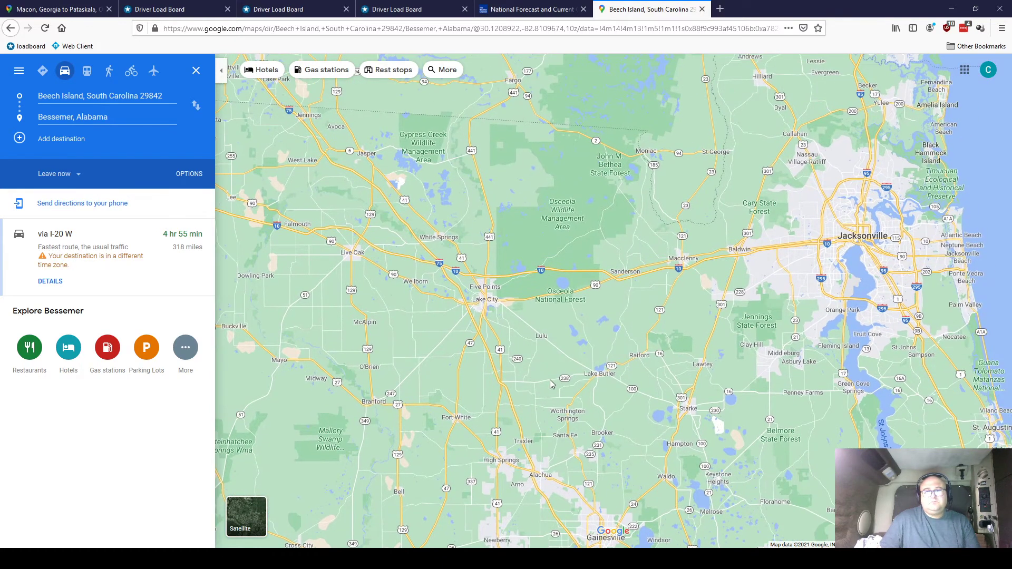
scroll(551, 383, "down", 1)
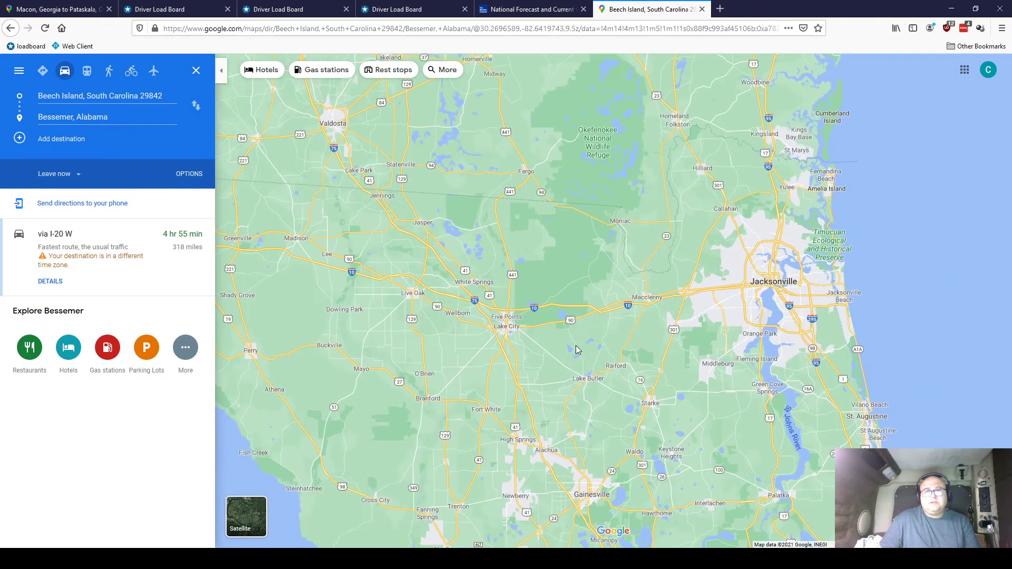
scroll(554, 244, "down", 1)
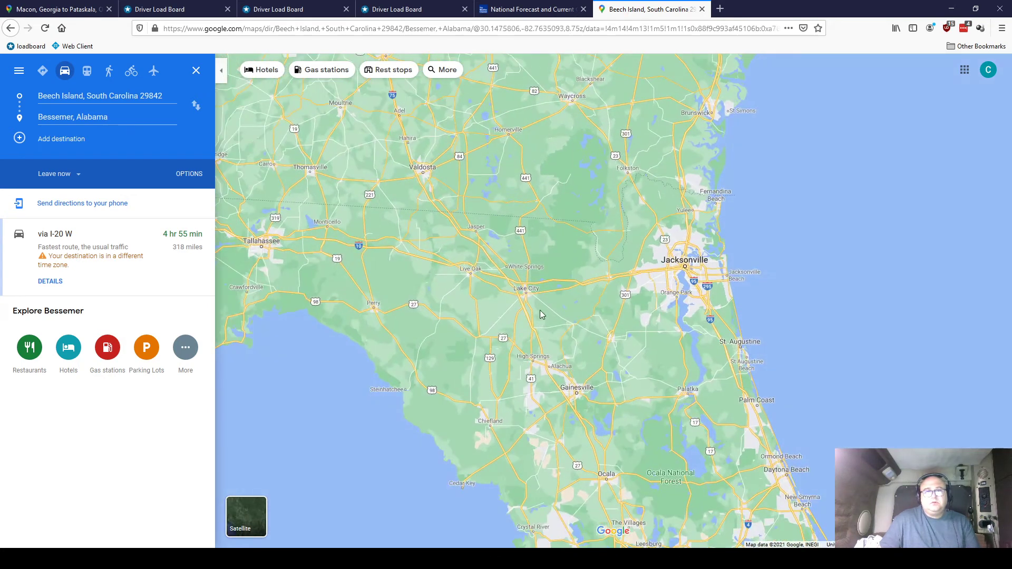
scroll(539, 238, "down", 1)
Step: Examine the roads from north Florida through eastern Georgia and Savannah to the Beech Island pickup
left_click_drag(543, 213, 568, 401)
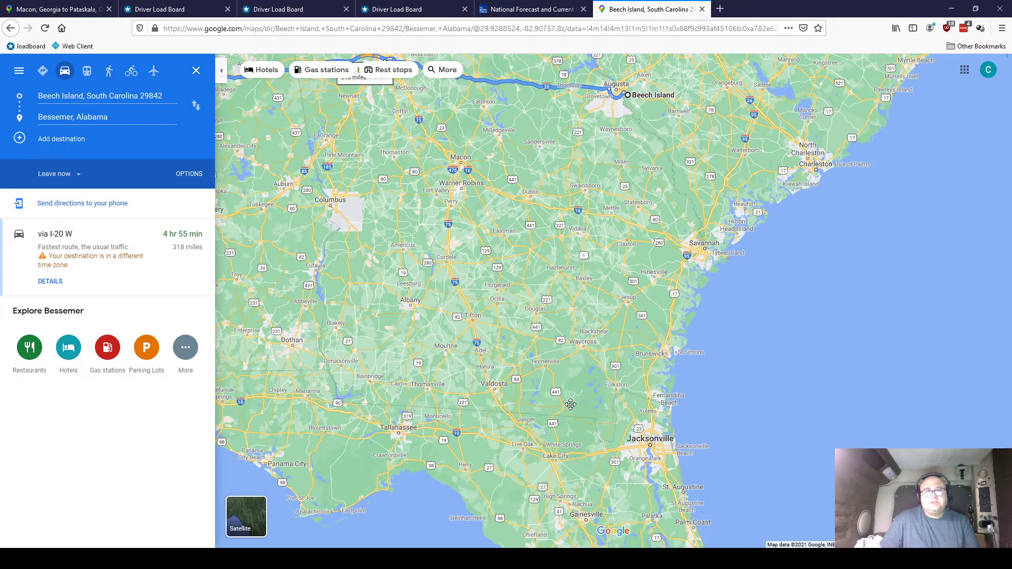
left_click_drag(569, 401, 573, 417)
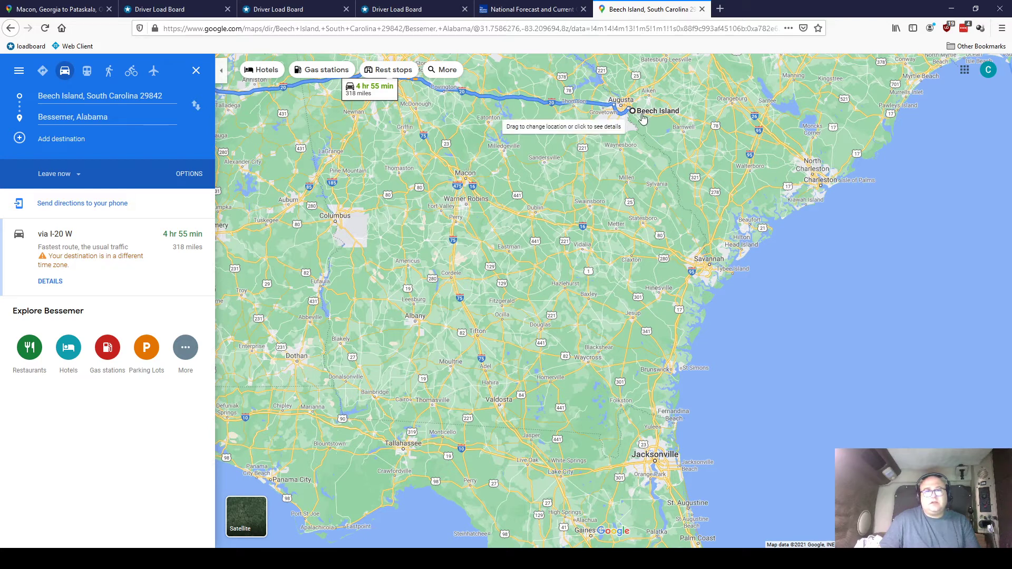
scroll(731, 146, "up", 3)
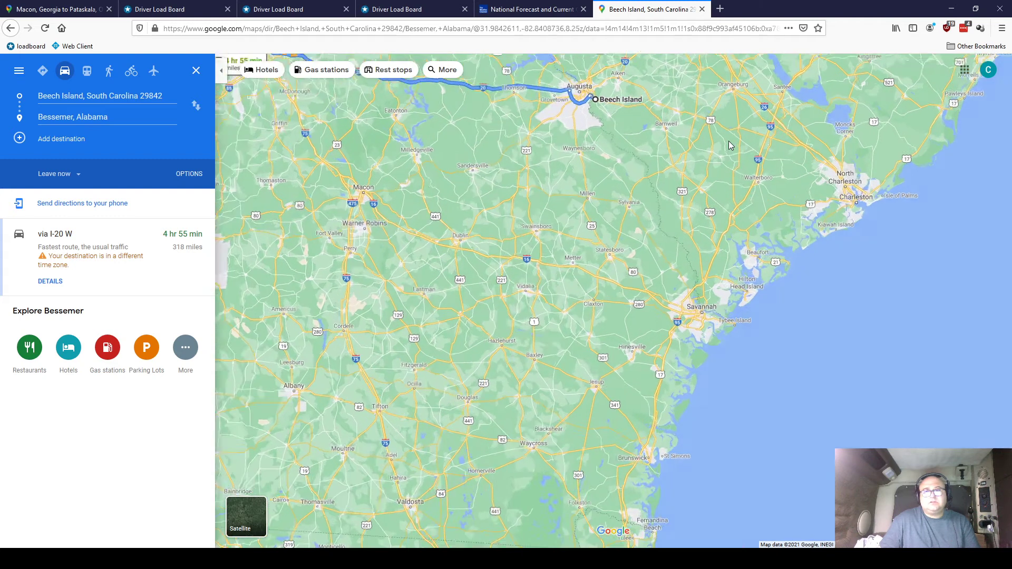
left_click_drag(729, 149, 748, 236)
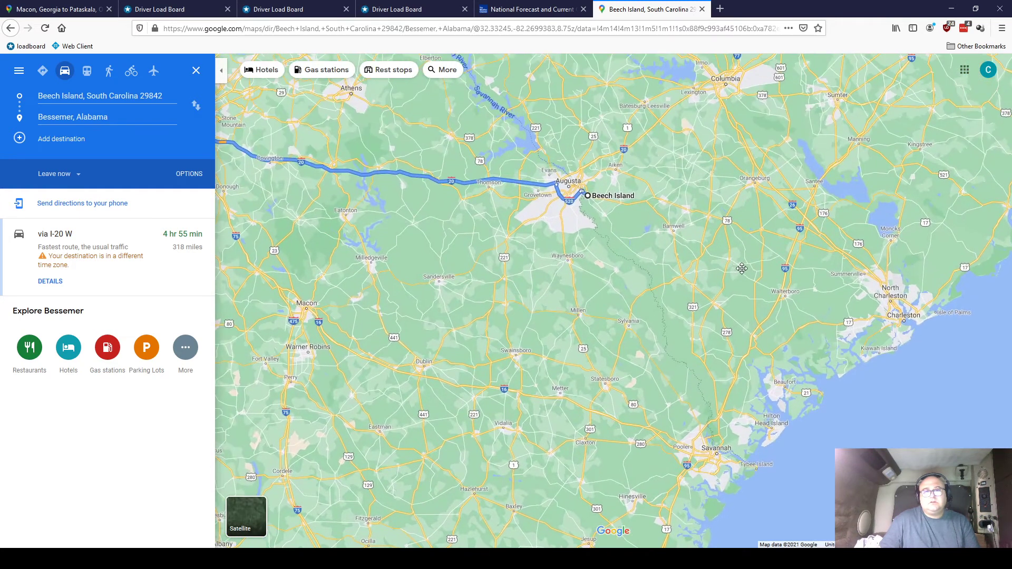
scroll(748, 236, "up", 2)
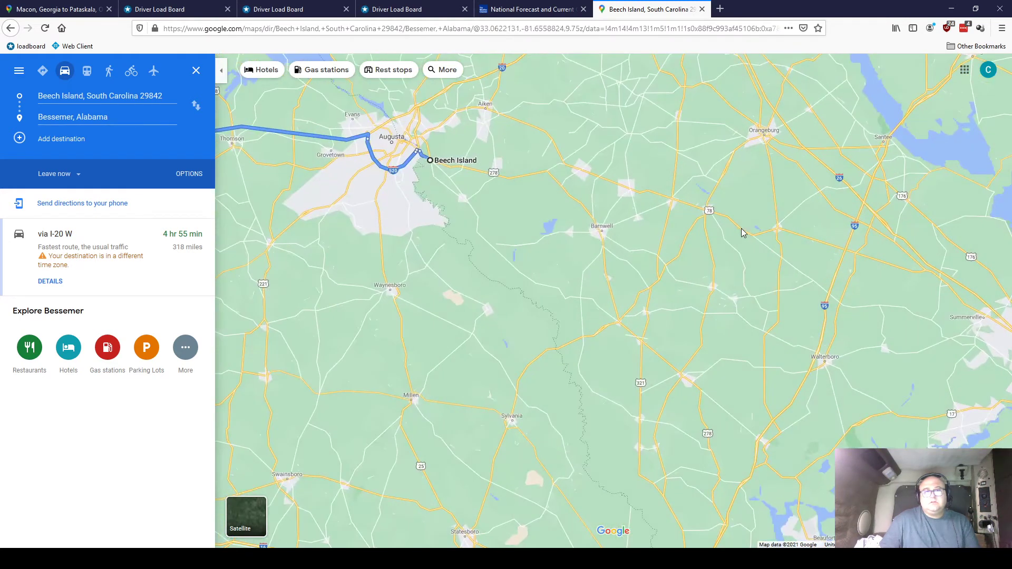
scroll(741, 229, "down", 2)
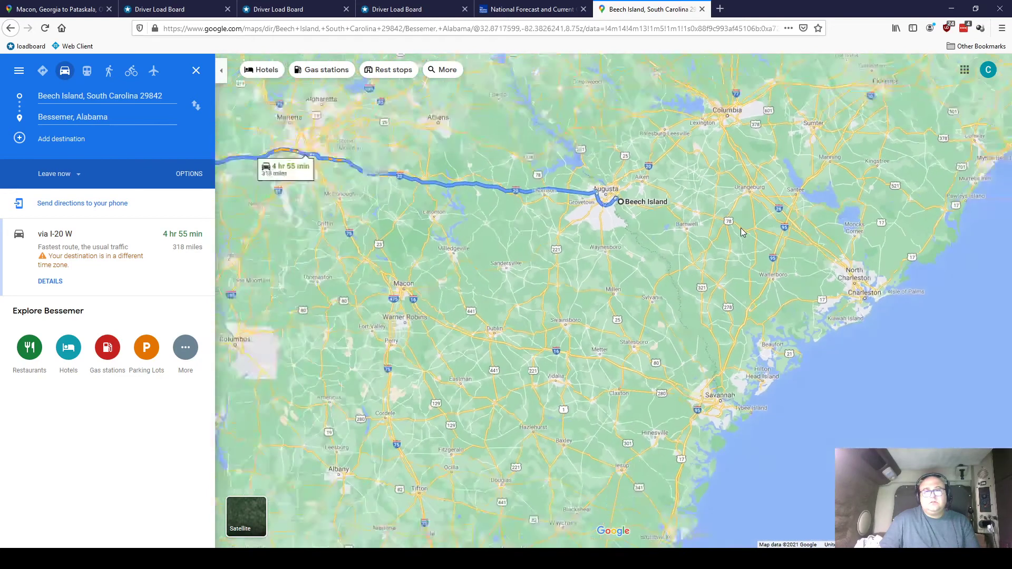
scroll(741, 227, "down", 1)
Step: Compare the approach through Macon and the I-20 route with the roads back down through Valdosta and Lake City to Gainesville
mouse_move(590, 371)
left_mouse_down()
mouse_move(640, 267)
mouse_move(627, 316)
mouse_move(638, 359)
left_mouse_up()
scroll(543, 234, "up", 3)
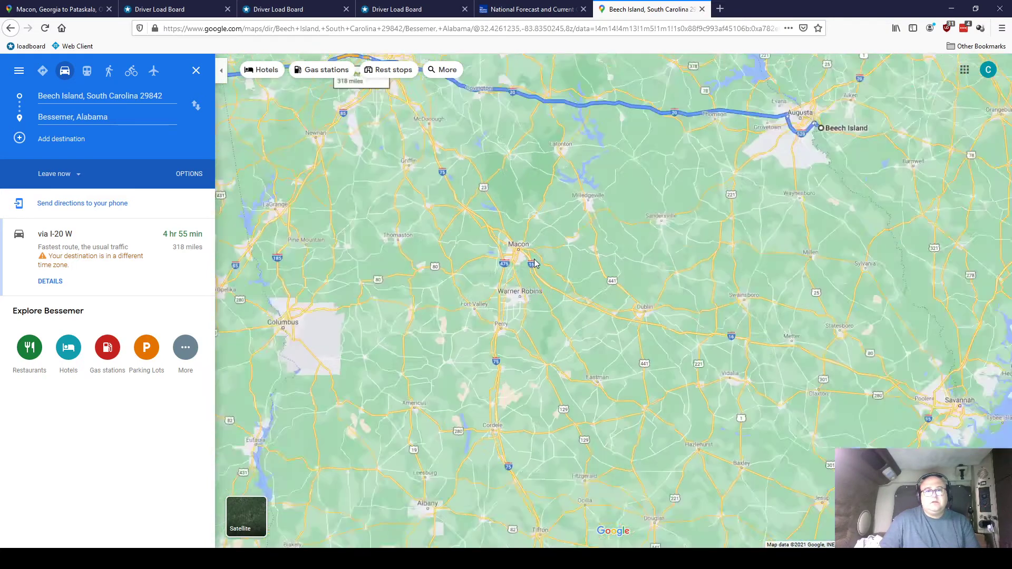
left_click_drag(646, 160, 602, 263)
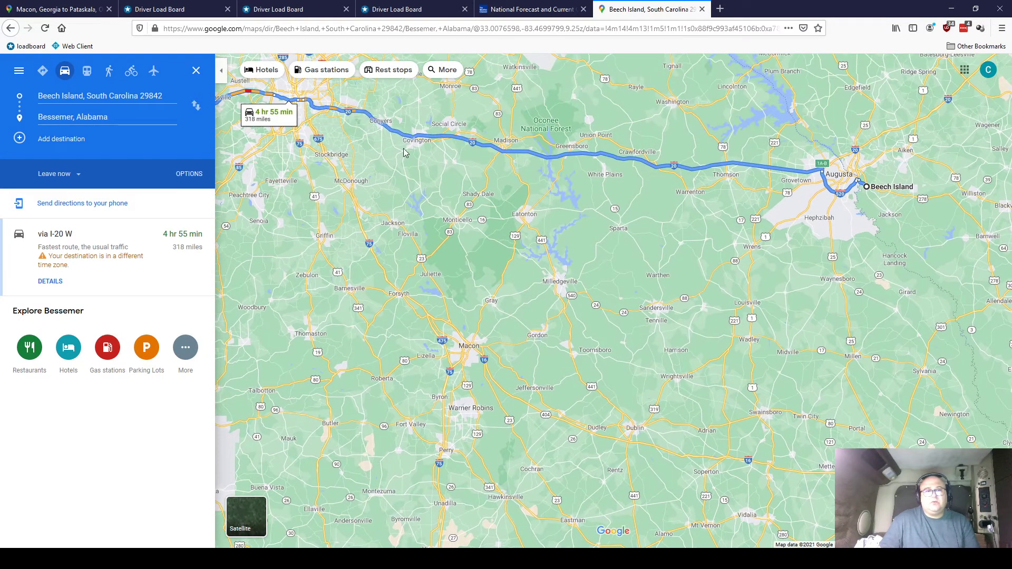
left_click_drag(475, 162, 500, 220)
scroll(501, 220, "down", 3)
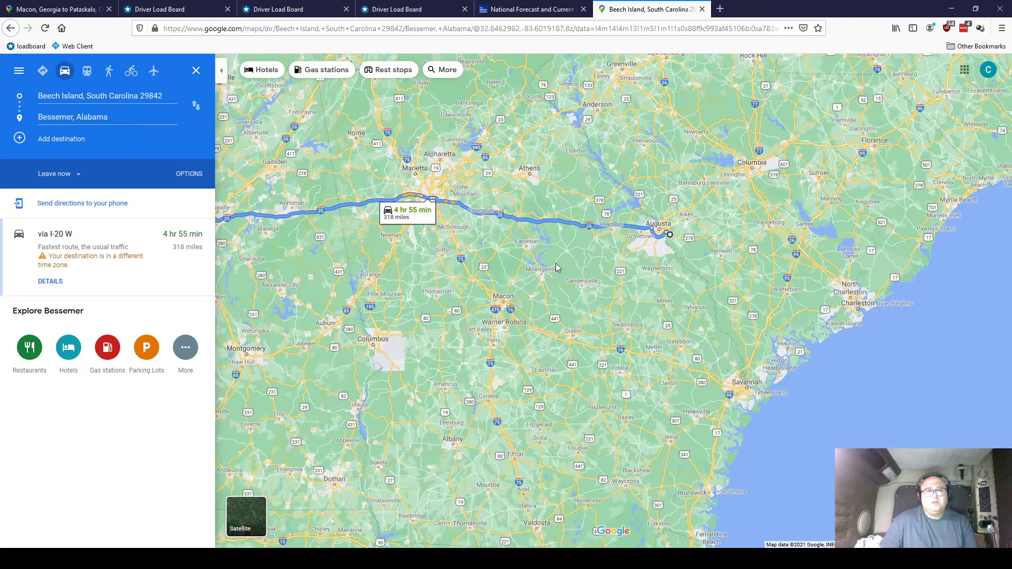
scroll(559, 265, "up", 2)
left_click_drag(573, 367, 568, 267)
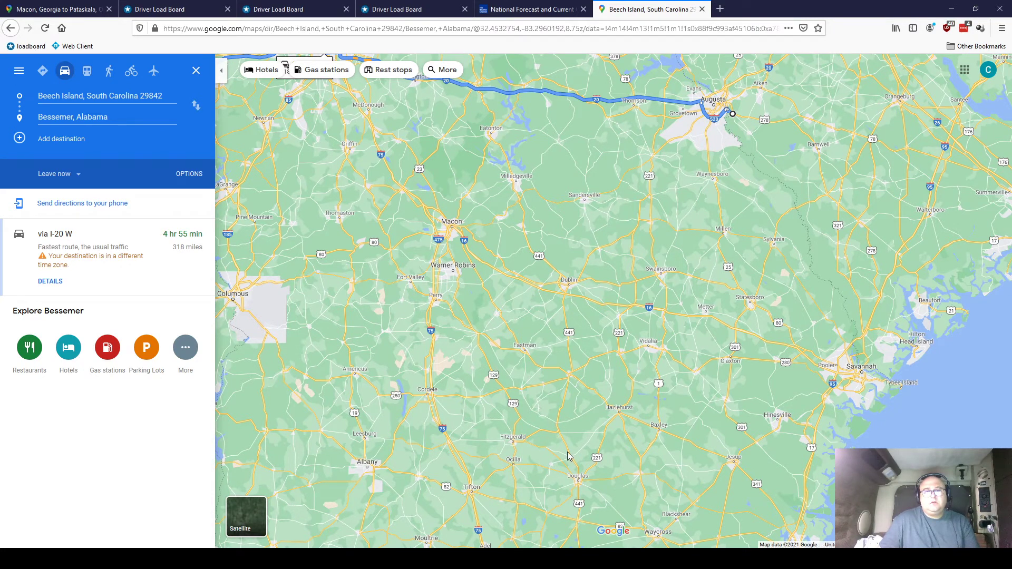
left_click_drag(568, 456, 567, 210)
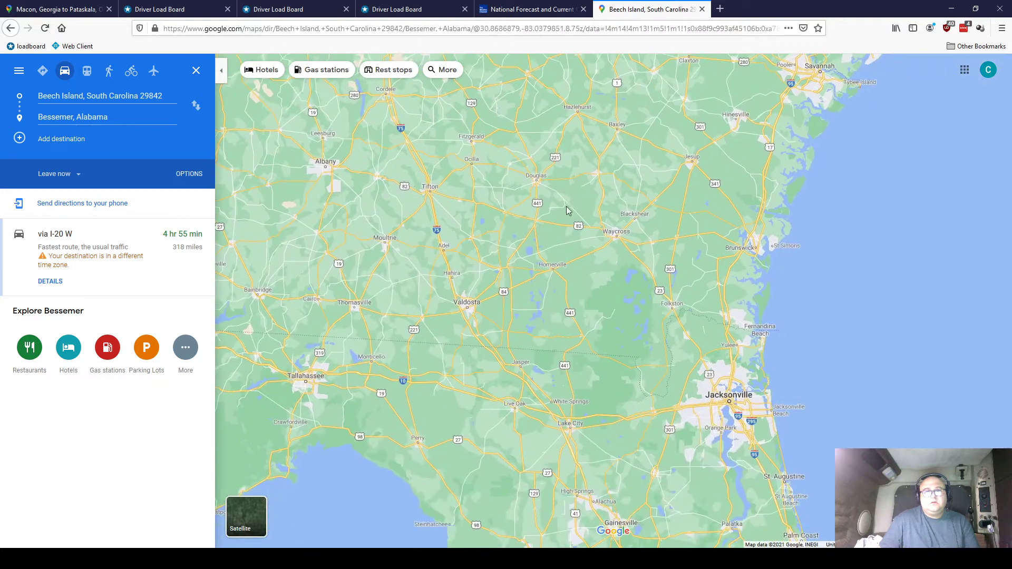
scroll(591, 220, "down", 3)
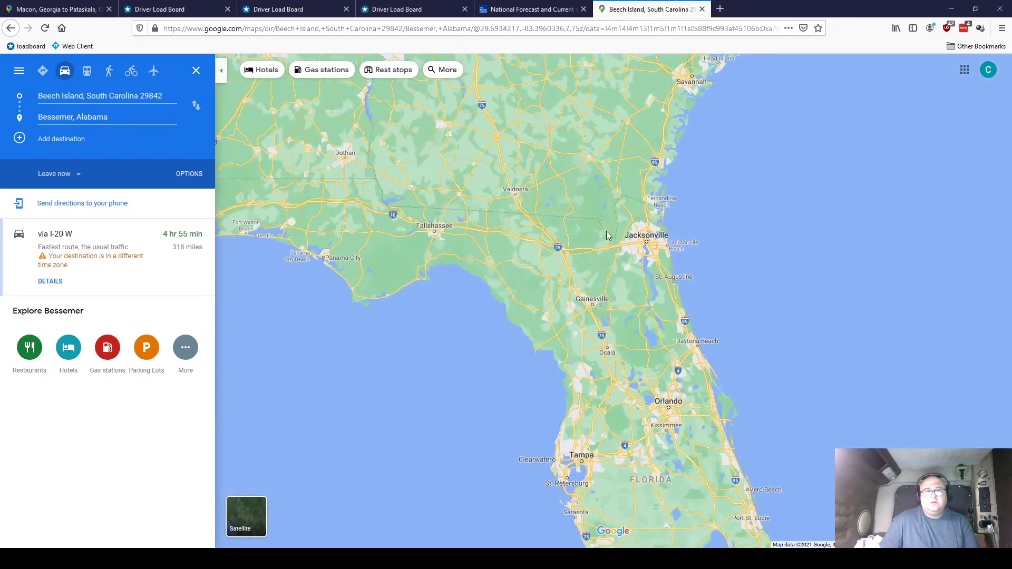
left_click_drag(606, 235, 581, 233)
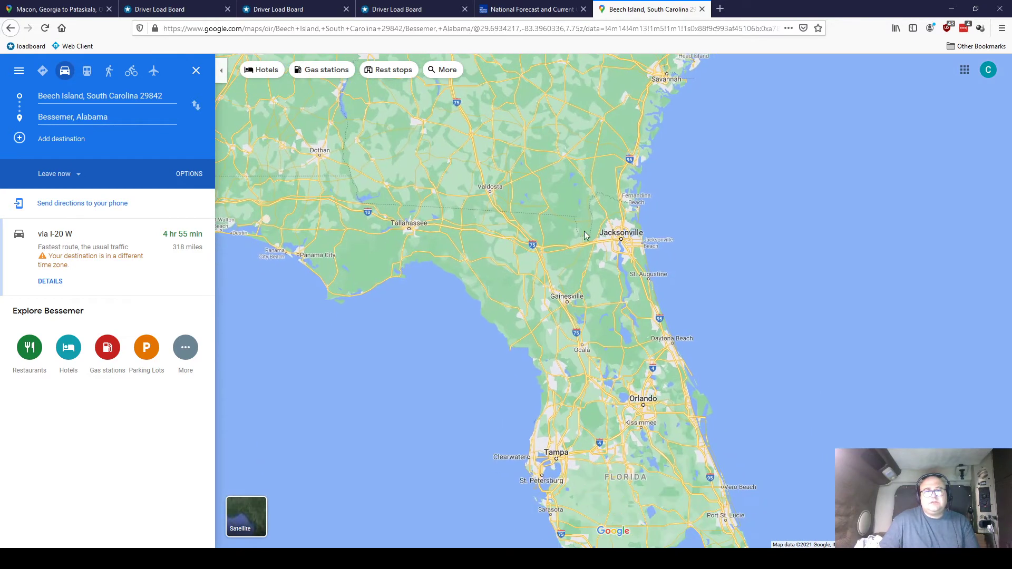
scroll(568, 310, "up", 3)
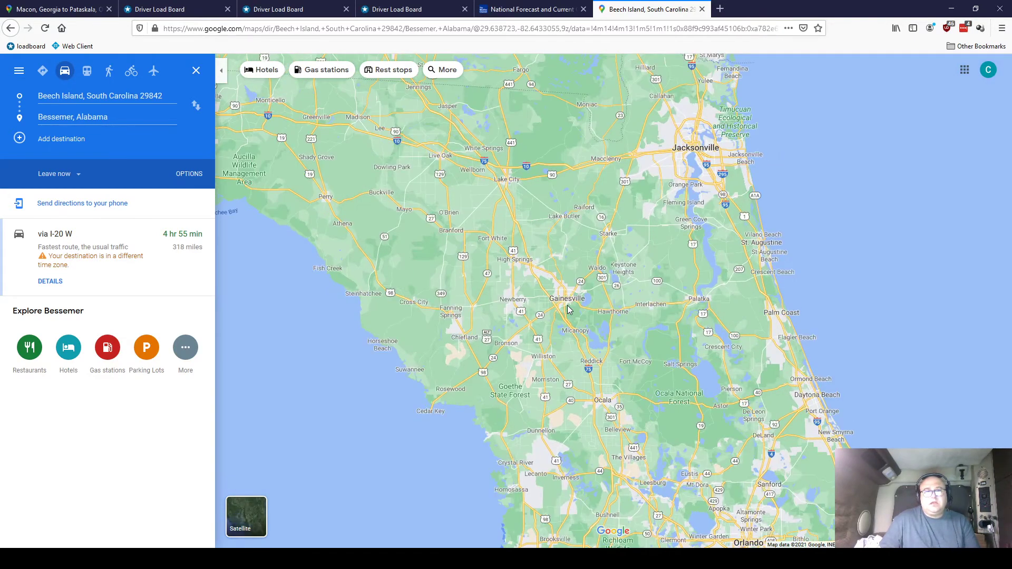
Step: Search for "gainesville fl to beech island sc" in a new browser tab and open the driving directions in Google Maps
left_click(721, 9)
type("ga")
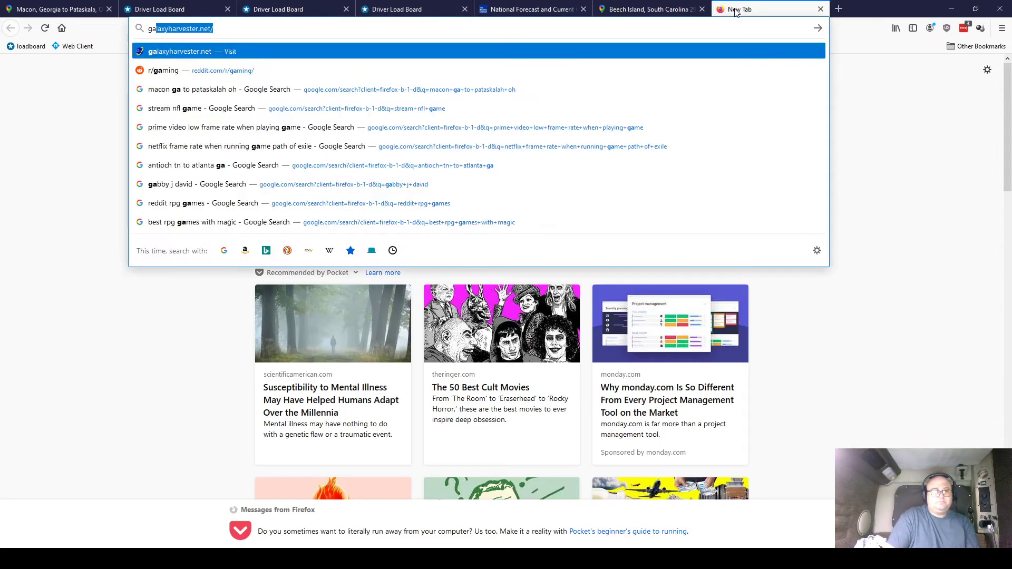
type("inesvil")
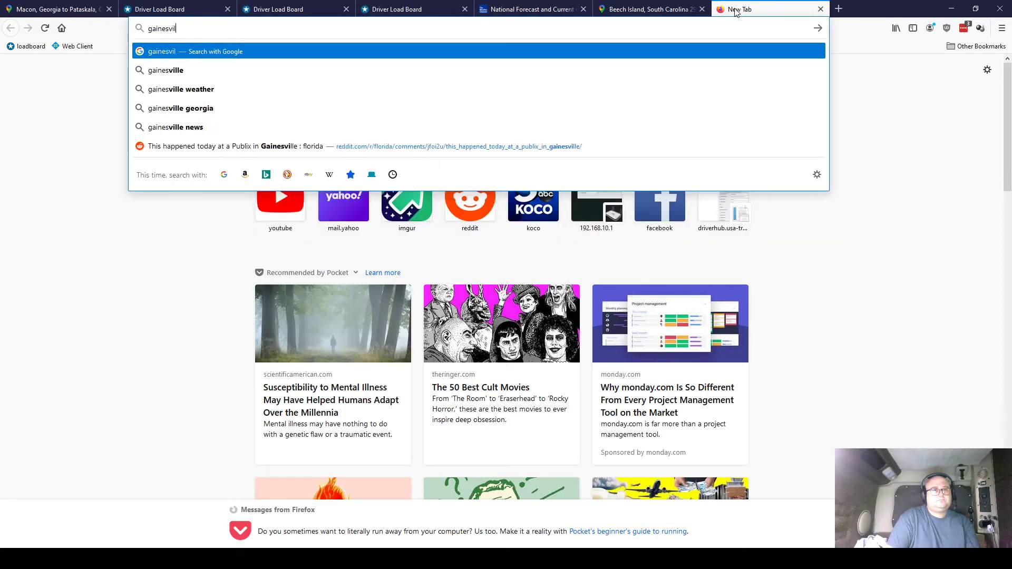
type("le fl to beech ")
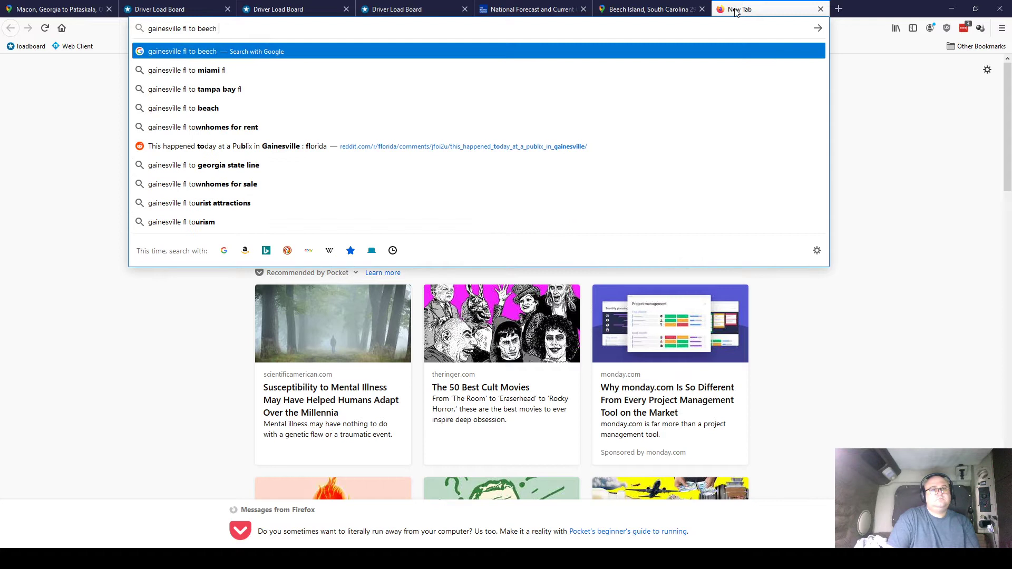
type("island sc")
key("Return")
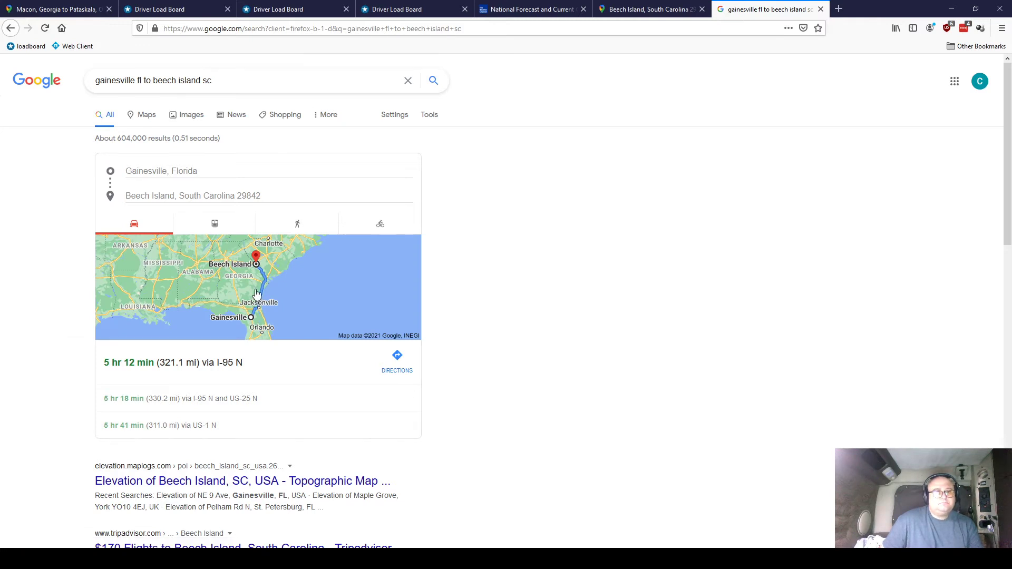
left_click(257, 294)
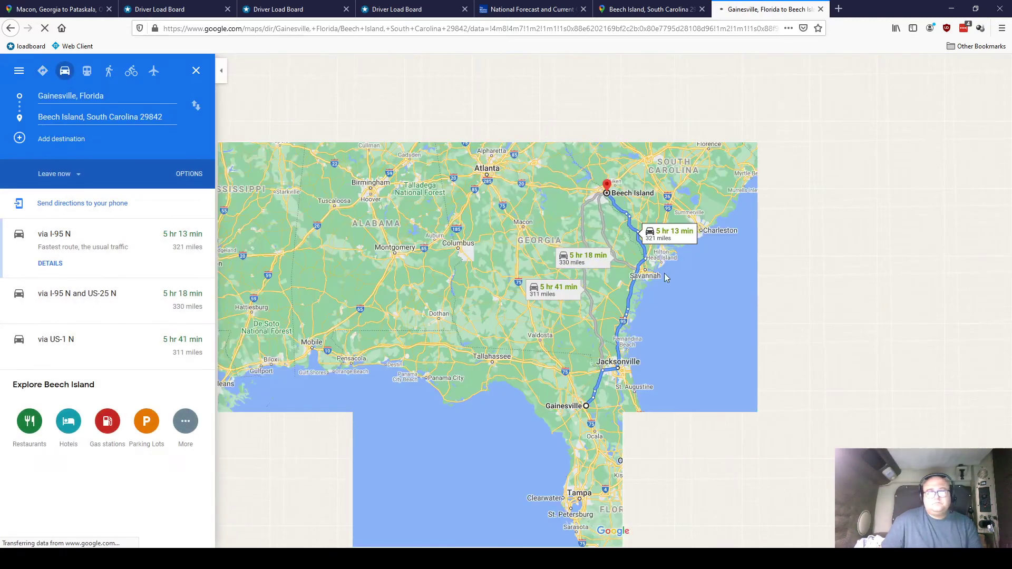
Step: Examine the Gainesville to Beech Island route via I-95 N, following it past Jacksonville, Savannah, Estill and Martin to the pickup
scroll(617, 356, "up", 2)
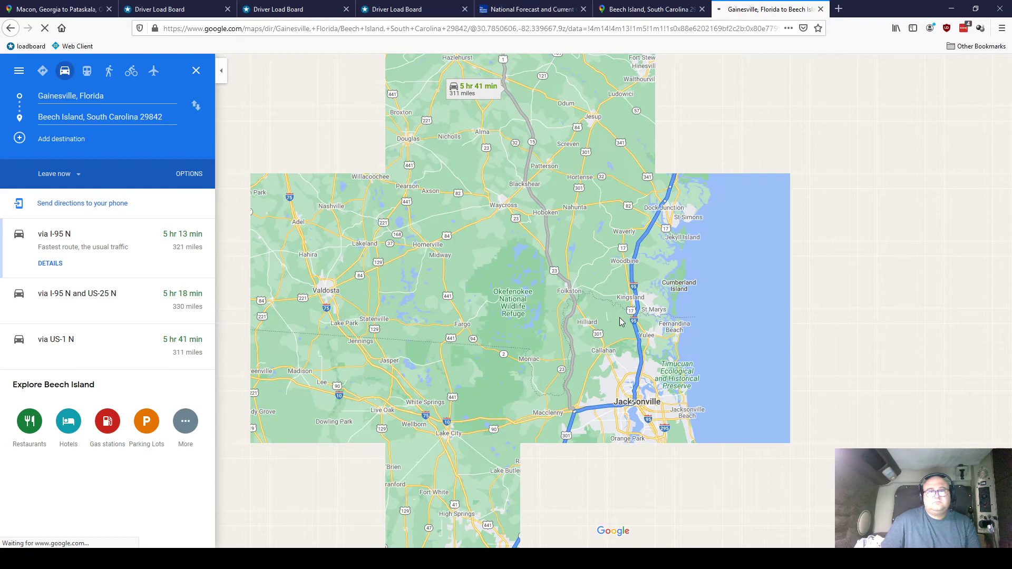
scroll(590, 284, "down", 1)
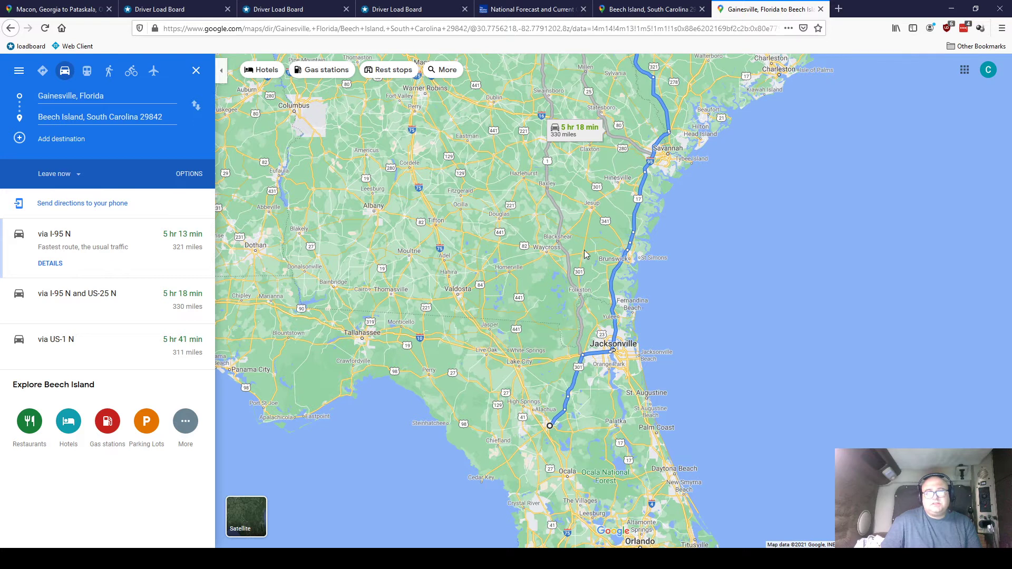
left_click_drag(573, 200, 488, 406)
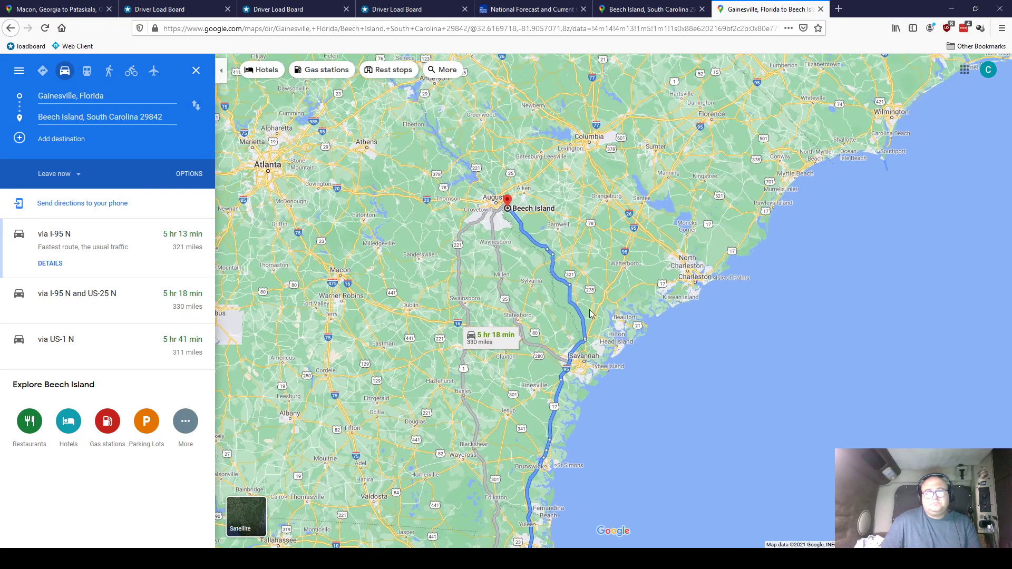
scroll(583, 309, "up", 2)
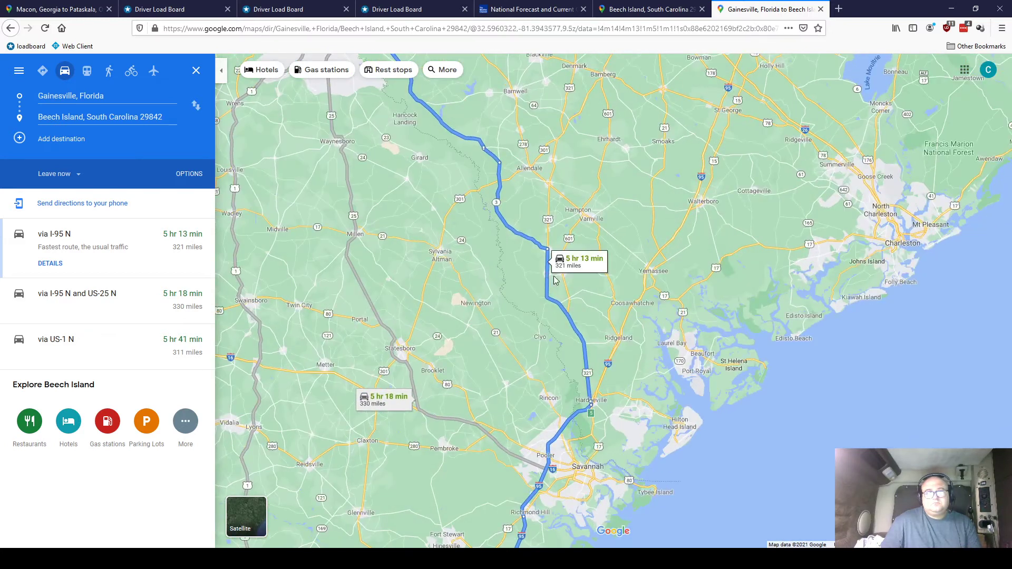
scroll(553, 280, "up", 2)
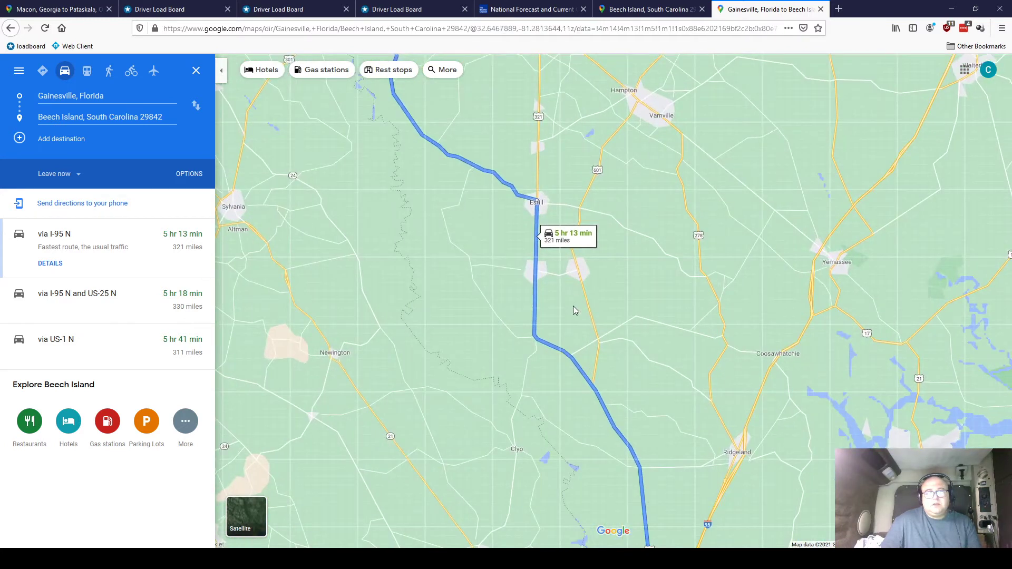
scroll(594, 357, "up", 2)
scroll(595, 358, "down", 3)
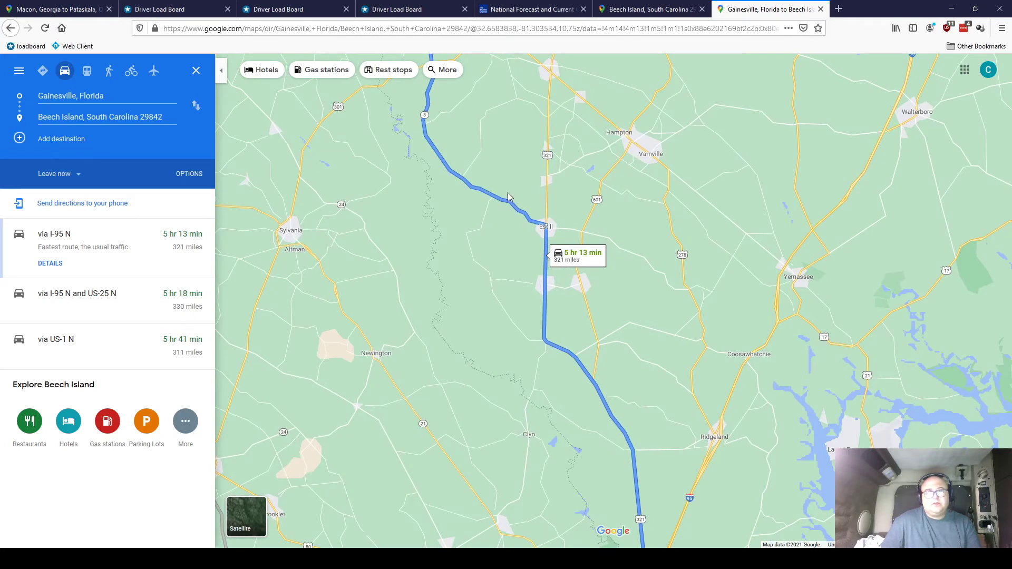
left_click_drag(509, 199, 571, 420)
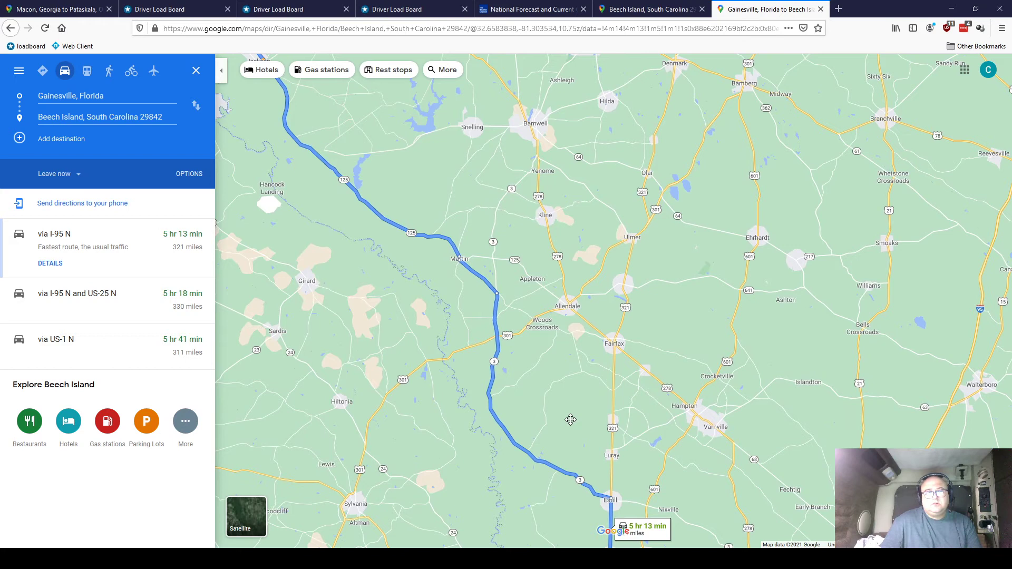
left_click_drag(571, 420, 620, 432)
scroll(620, 432, "down", 1)
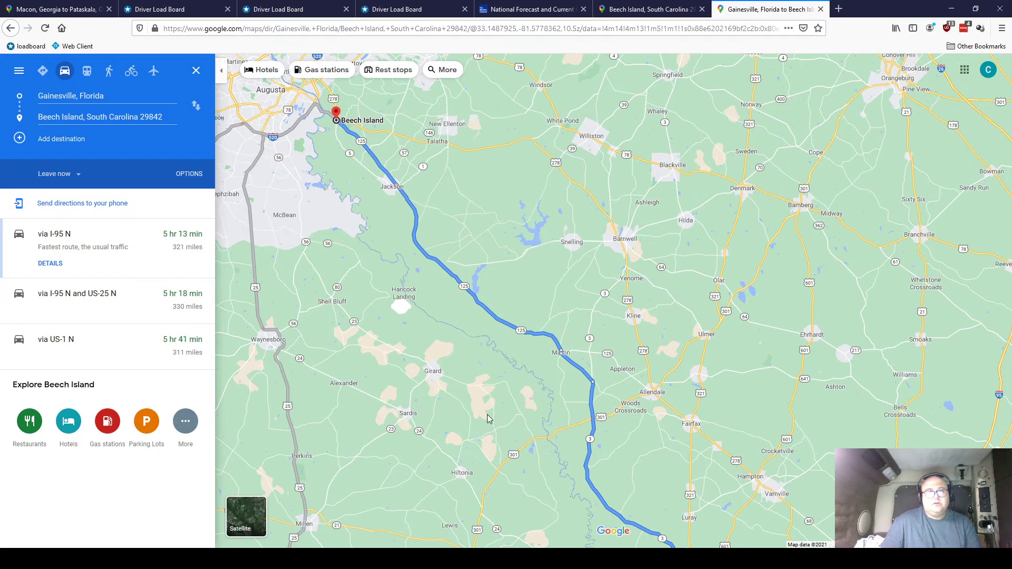
Step: Compare the I-95 N, US-25 N and US-1 N routes from Gainesville through Jacksonville, Savannah and eastern Georgia to Beech Island
left_click_drag(487, 419, 590, 210)
scroll(709, 428, "down", 5)
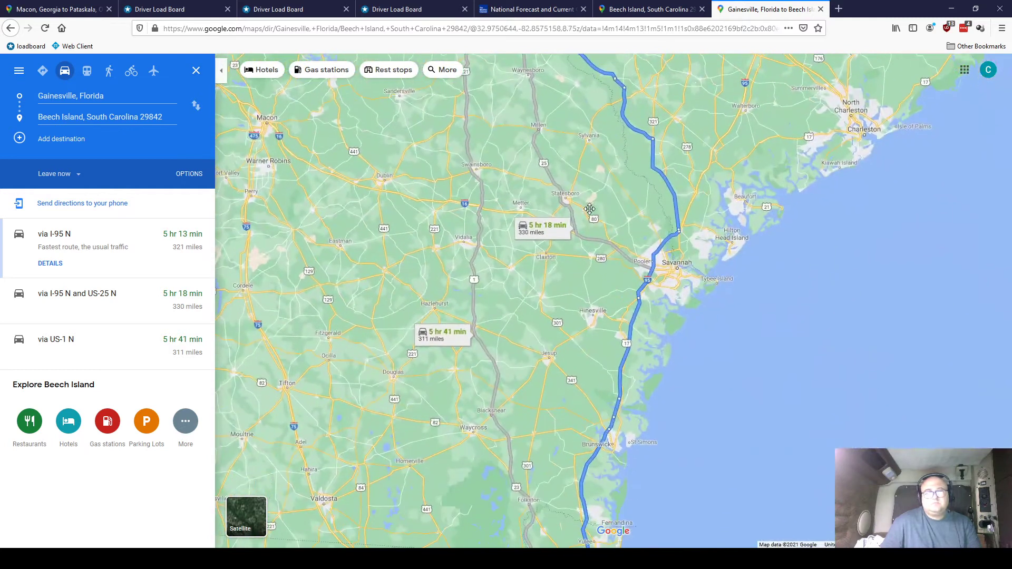
left_click_drag(630, 309, 594, 152)
left_click_drag(578, 384, 554, 156)
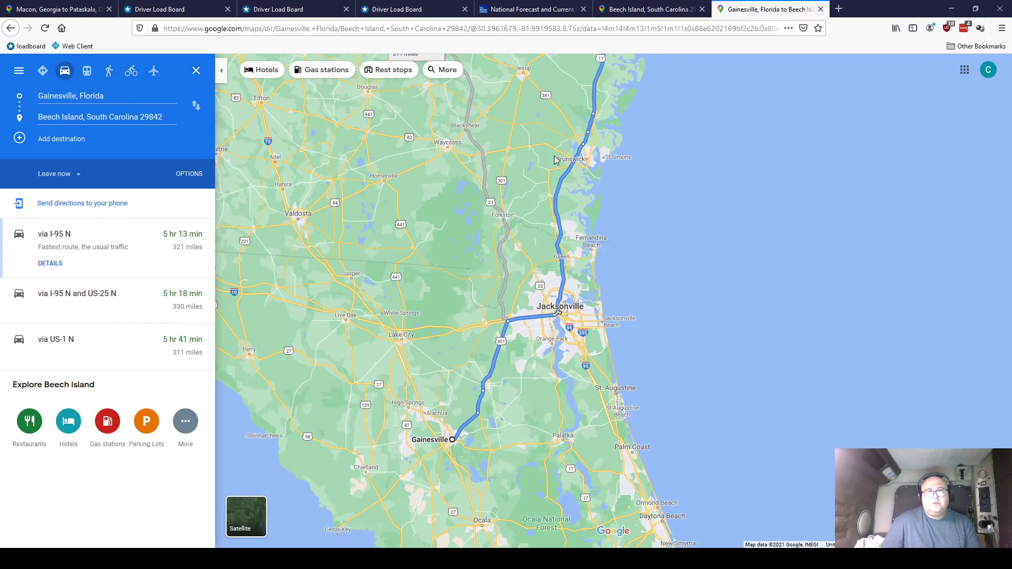
left_click_drag(554, 155, 599, 340)
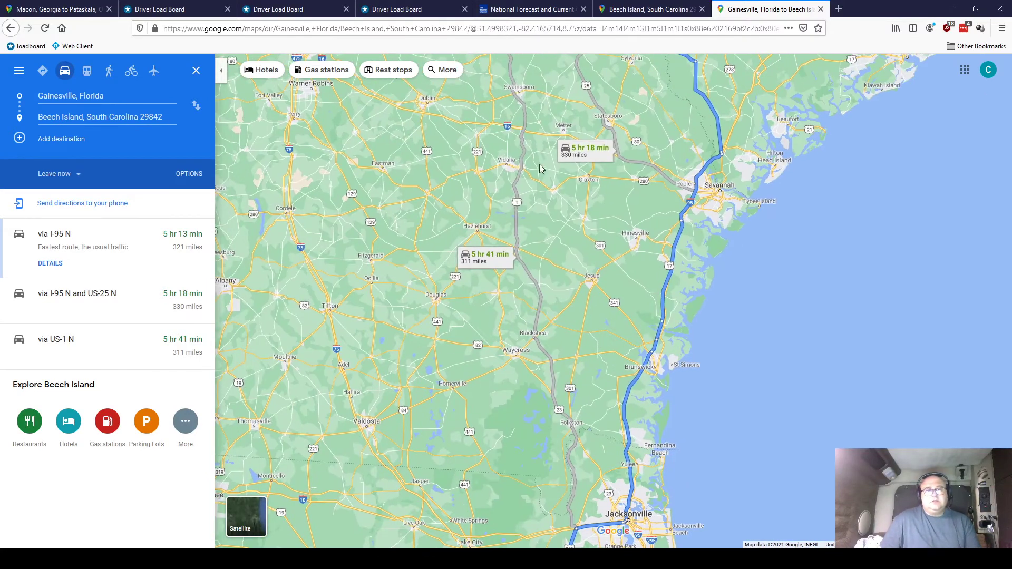
left_click_drag(564, 185, 599, 340)
left_click_drag(604, 258, 597, 383)
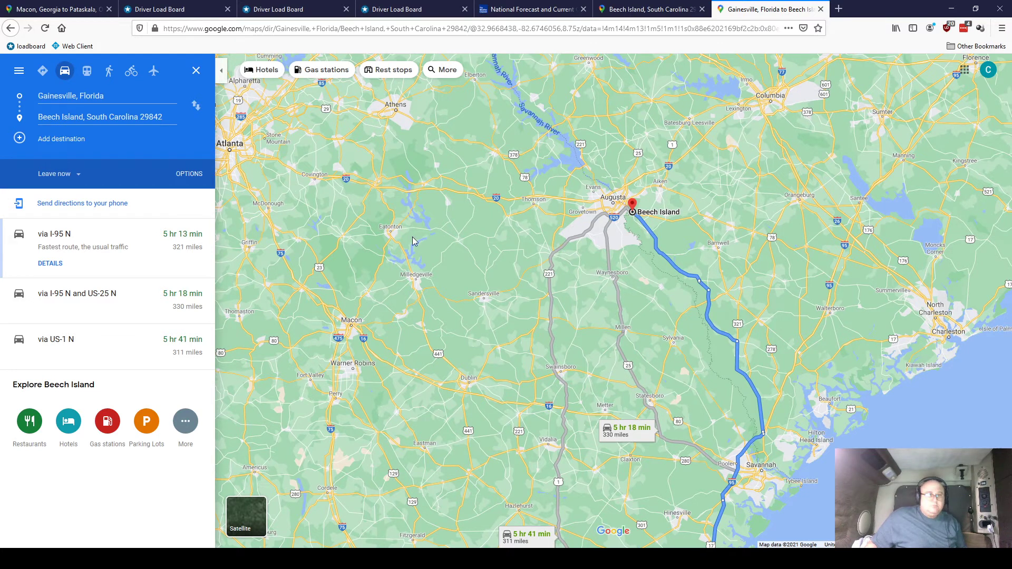
Step: Switch to the Lake City load board, open the Beech Island to Bessemer load's details and enlarge them to read the notes and estimated weight
left_click(152, 8)
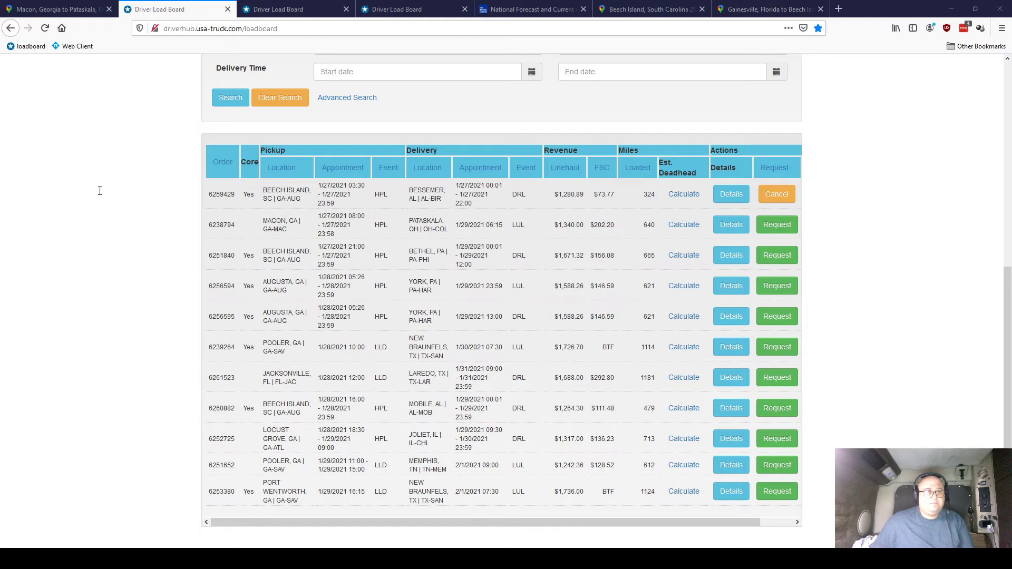
left_click(732, 195)
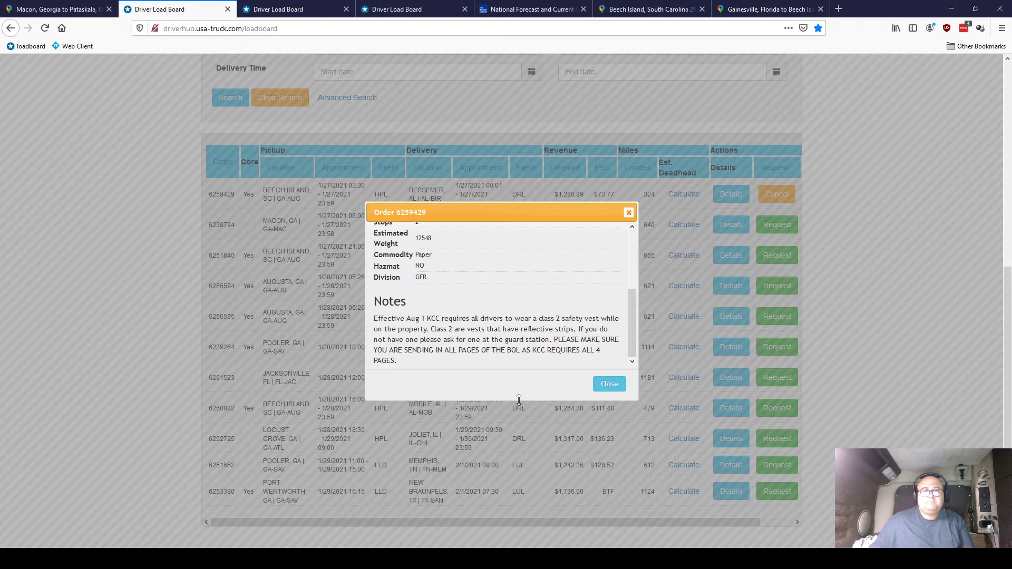
left_click_drag(519, 401, 521, 529)
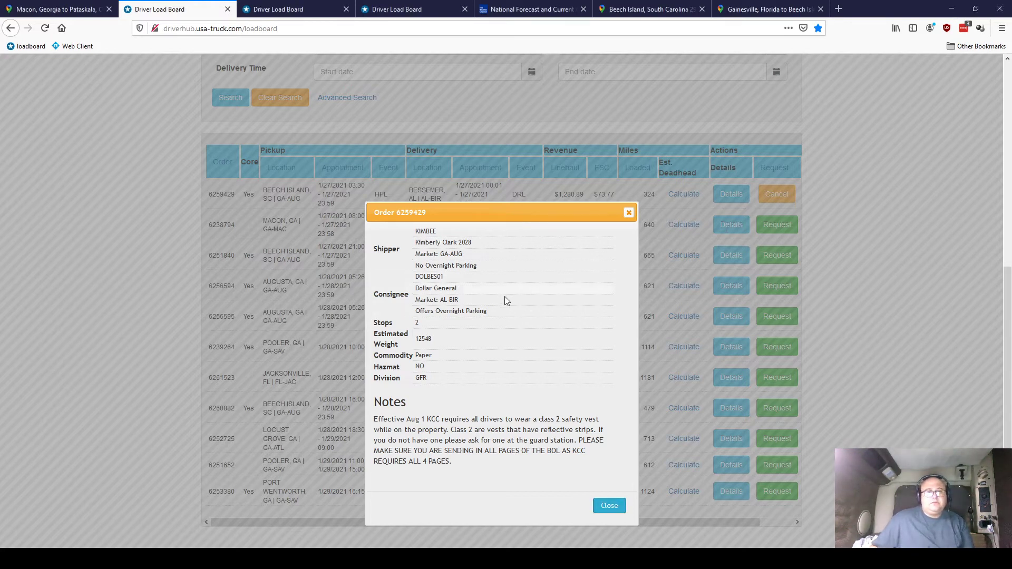
left_click_drag(421, 339, 454, 344)
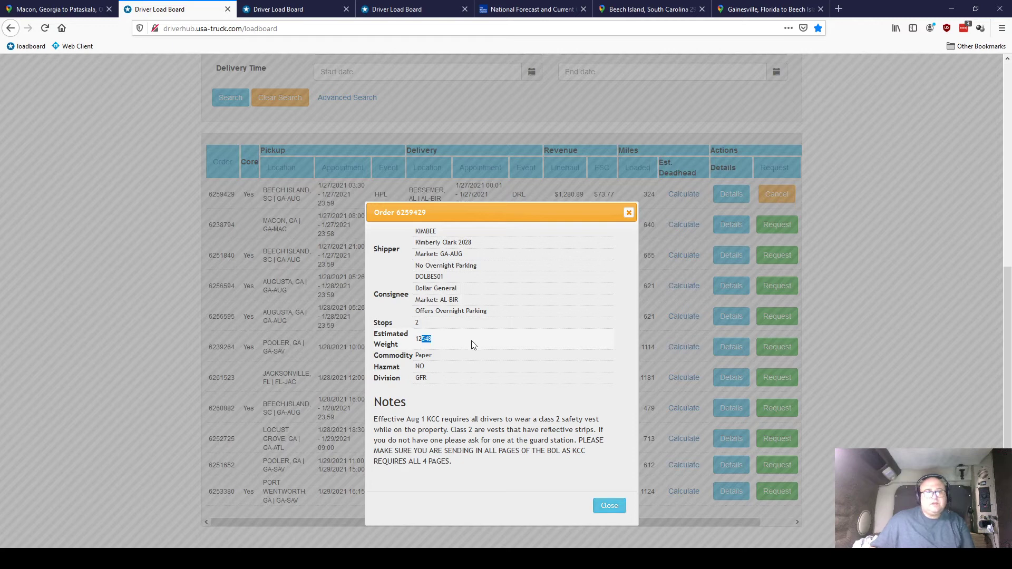
Step: Check the Dollar General consignee's market and overnight parking, and close the load details
left_click_drag(425, 290, 439, 310)
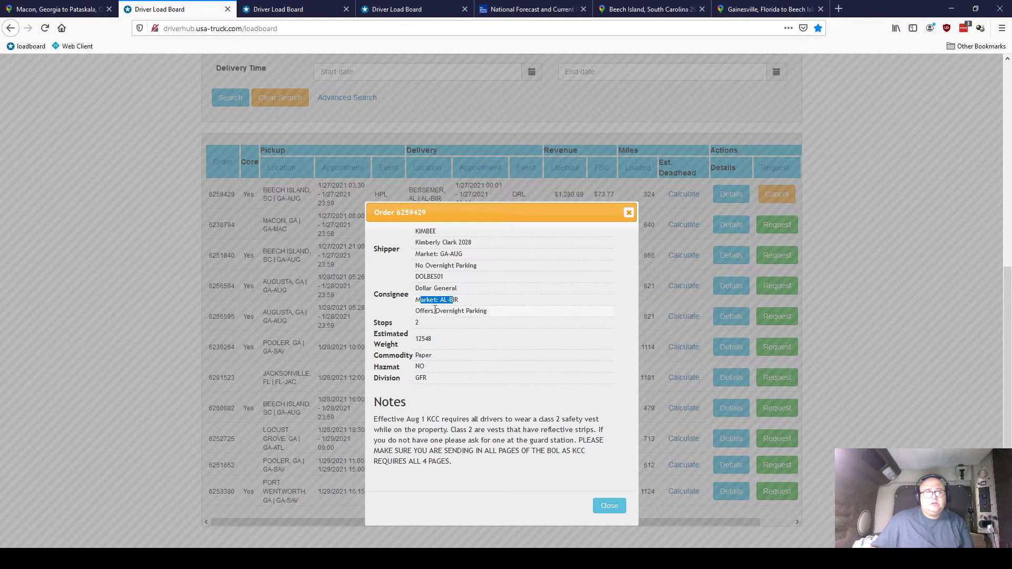
left_click(434, 296)
mouse_move(428, 290)
left_mouse_down()
mouse_move(462, 290)
mouse_move(423, 288)
left_mouse_up()
left_click(451, 291)
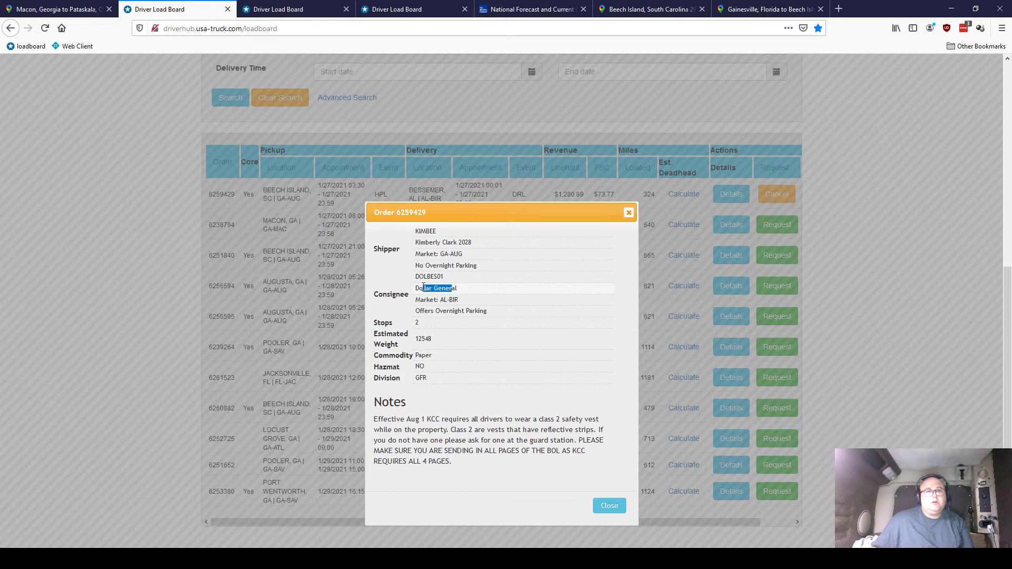
left_click(609, 506)
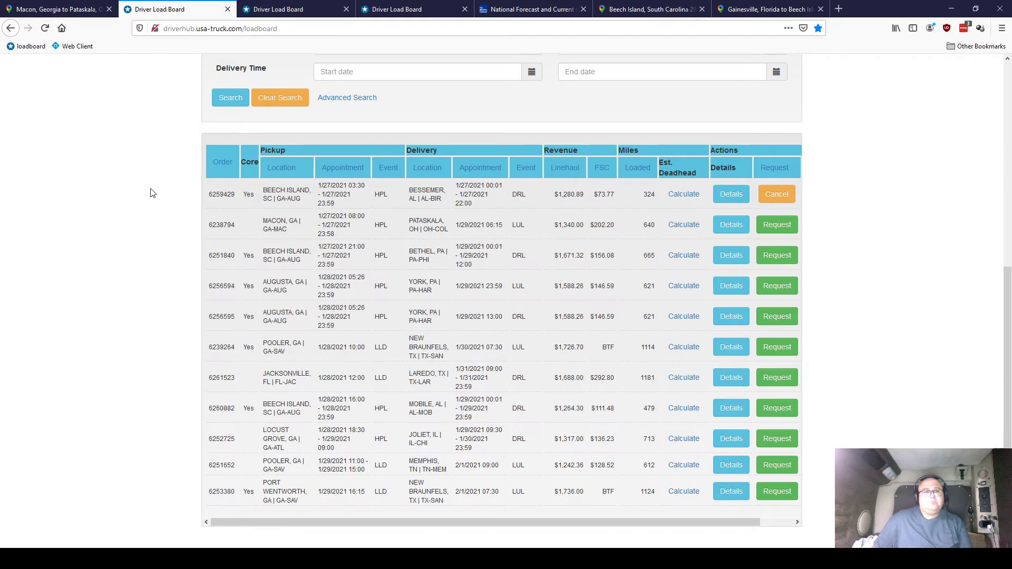
Step: Reload the Montgomery, AL load board and review the active request and the loads available within 250 miles
left_click(273, 16)
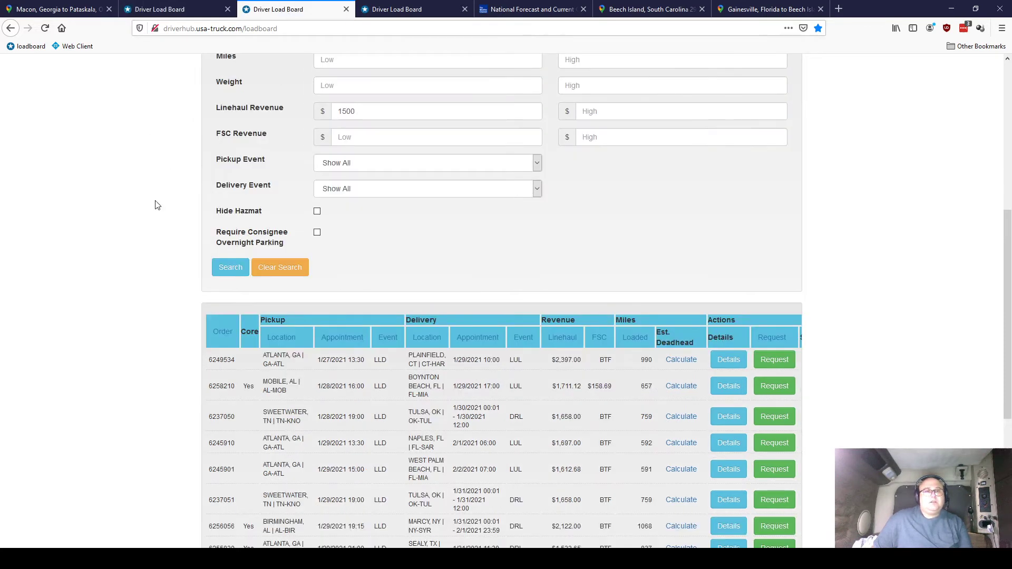
scroll(156, 221, "up", 5)
left_click(45, 28)
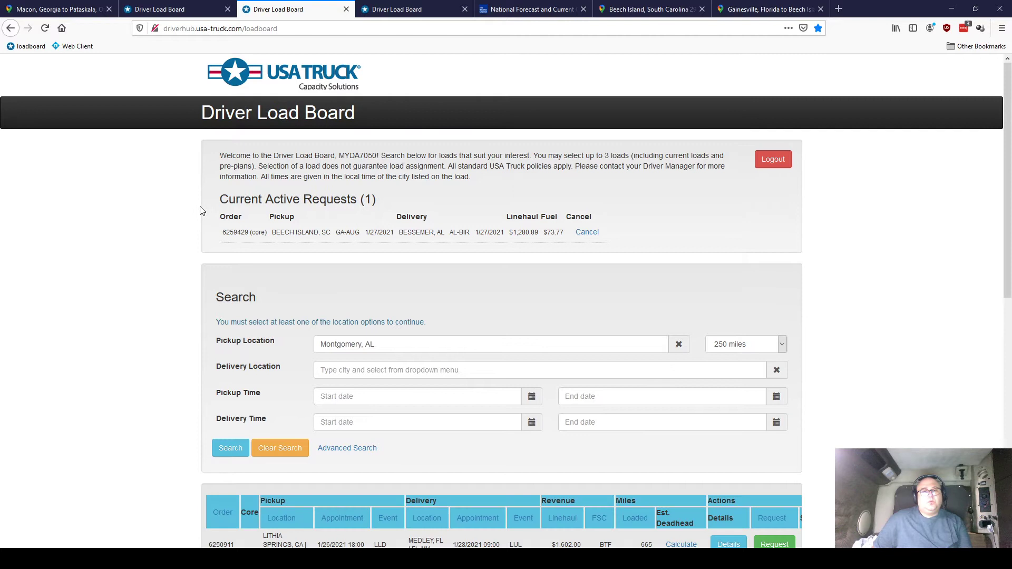
scroll(200, 211, "down", 3)
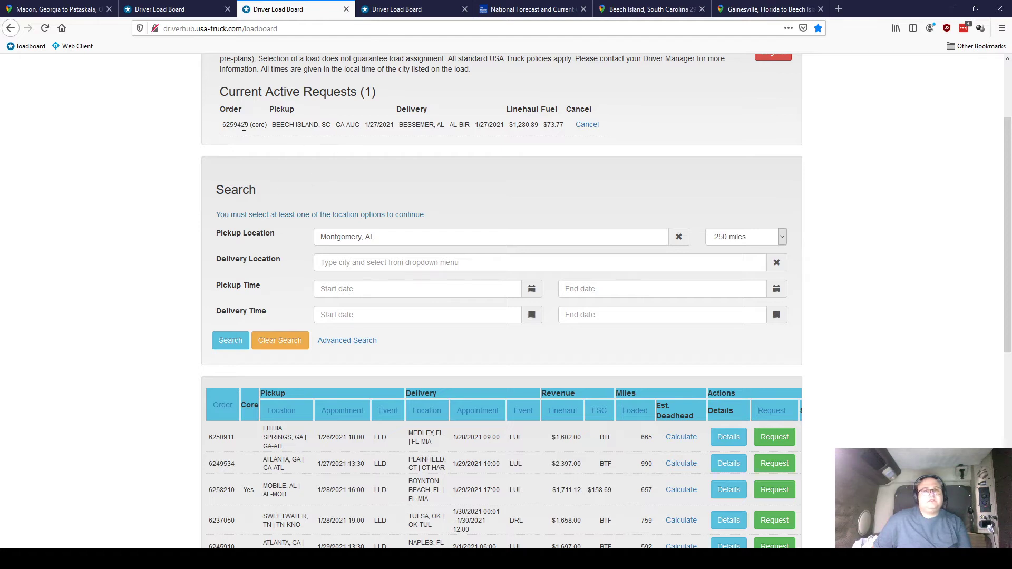
scroll(184, 133, "down", 6)
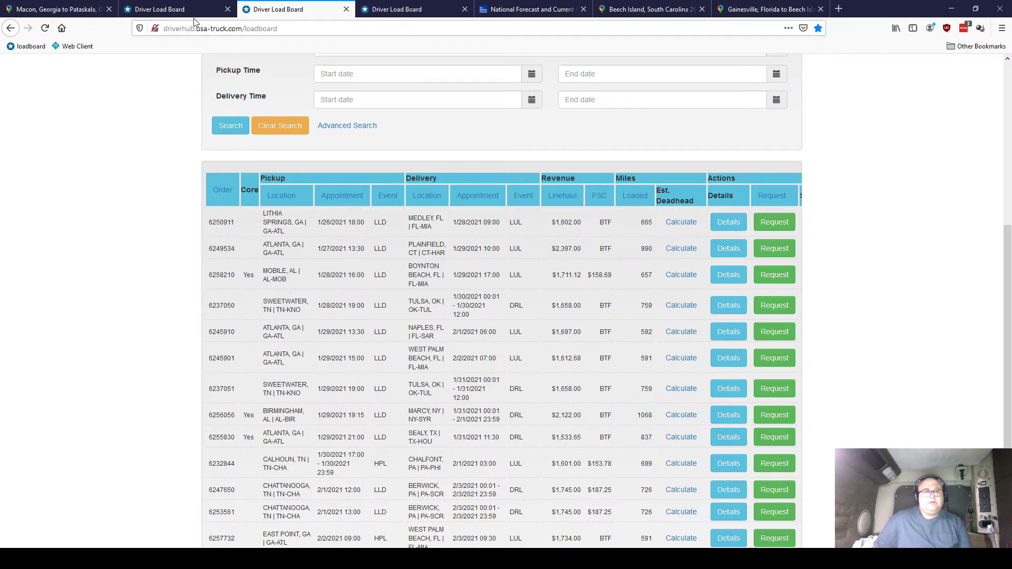
scroll(171, 150, "down", 2)
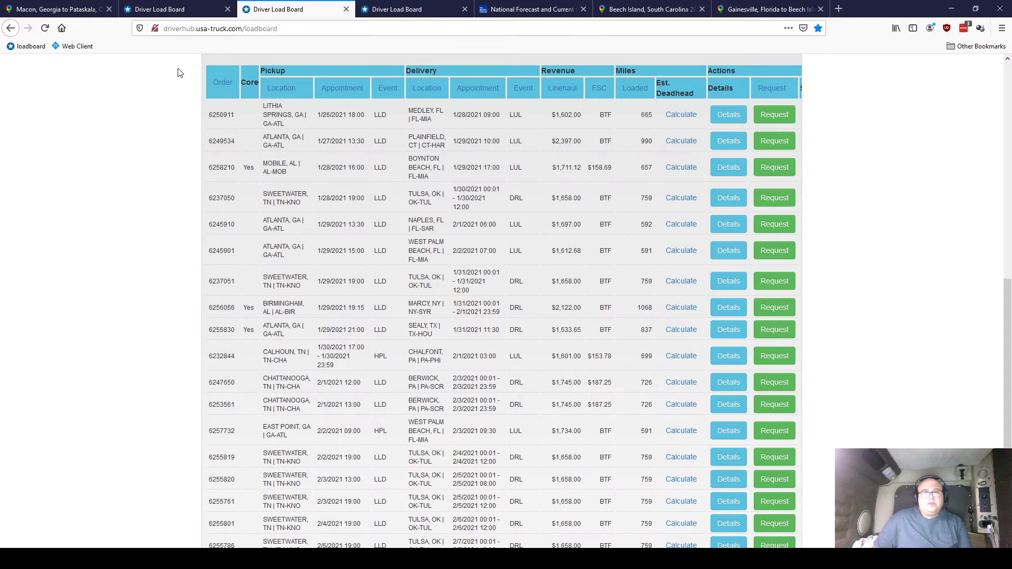
Step: Rerun the search for loads within 250 miles of Lake City, FL, and review the listed loads
left_click(167, 9)
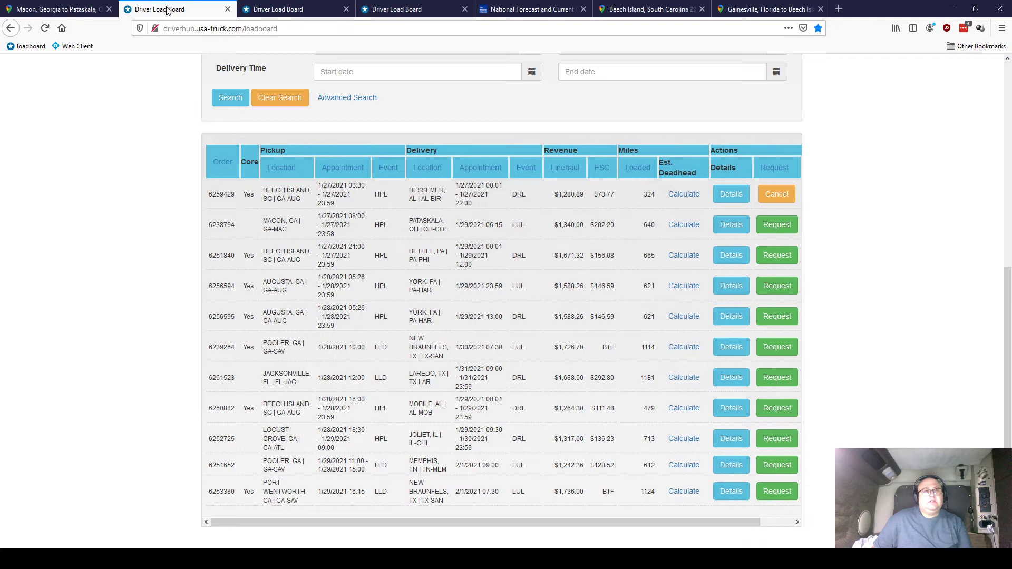
left_click(231, 100)
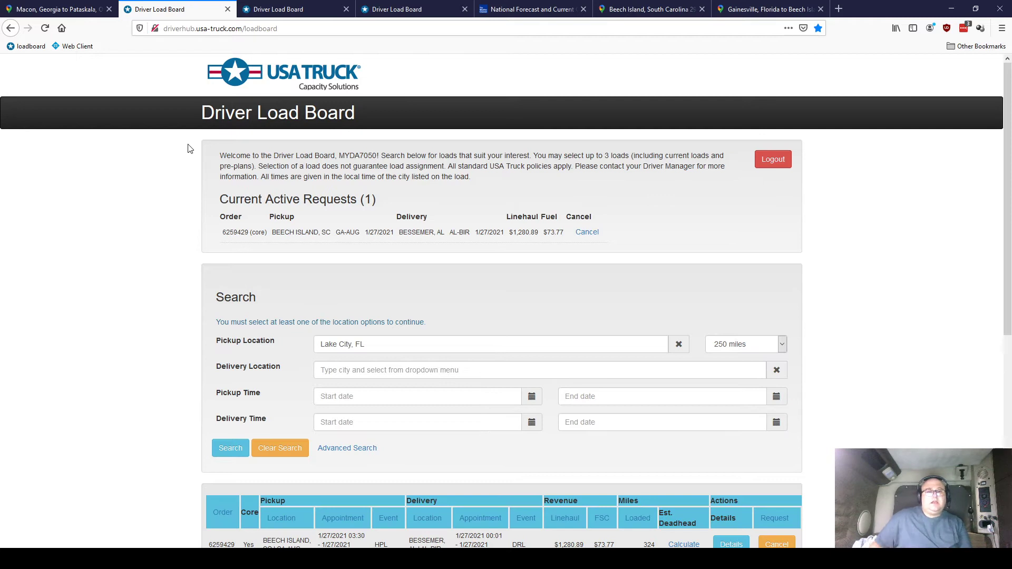
scroll(226, 152, "down", 4)
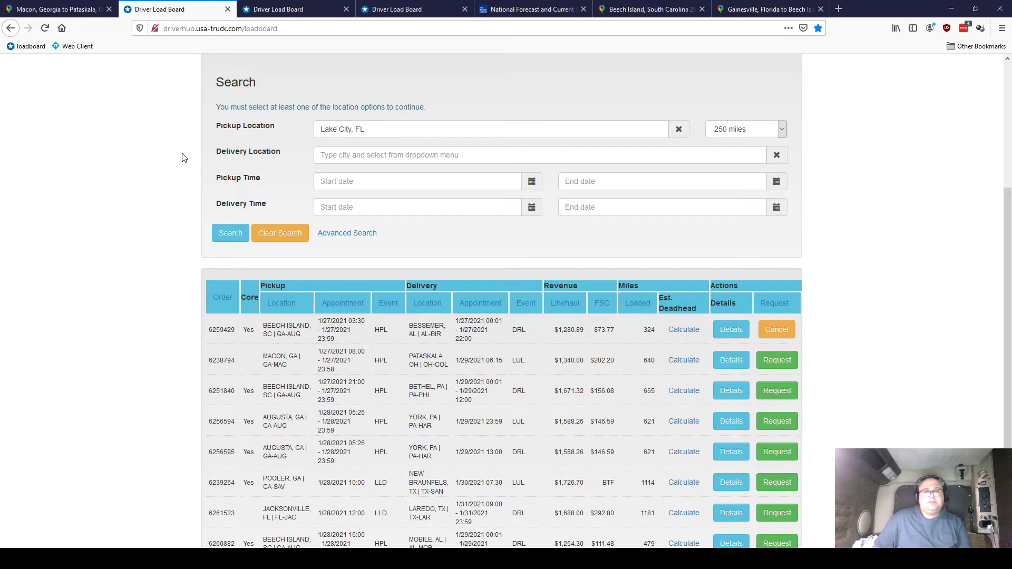
scroll(183, 157, "down", 3)
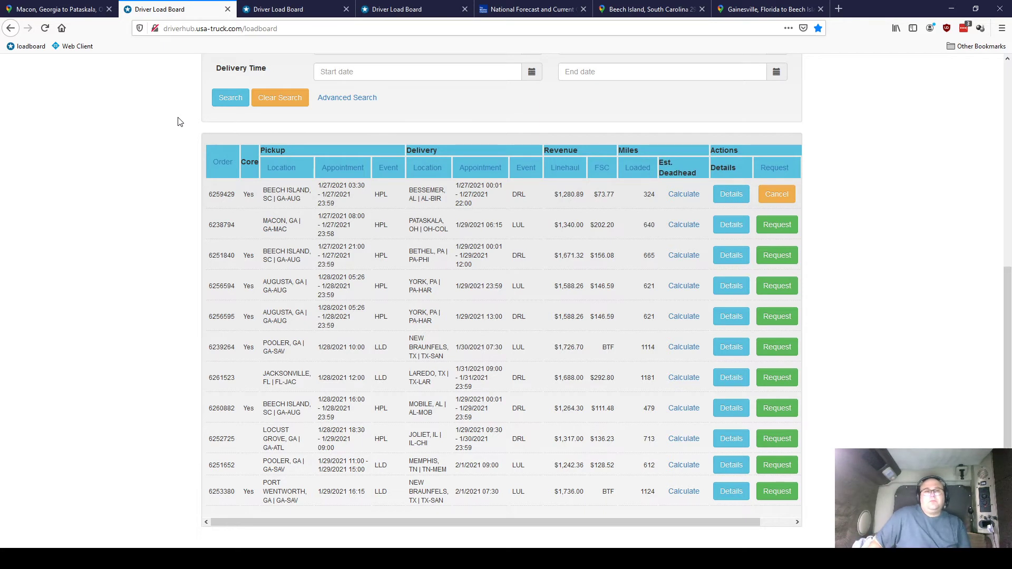
left_click(220, 102)
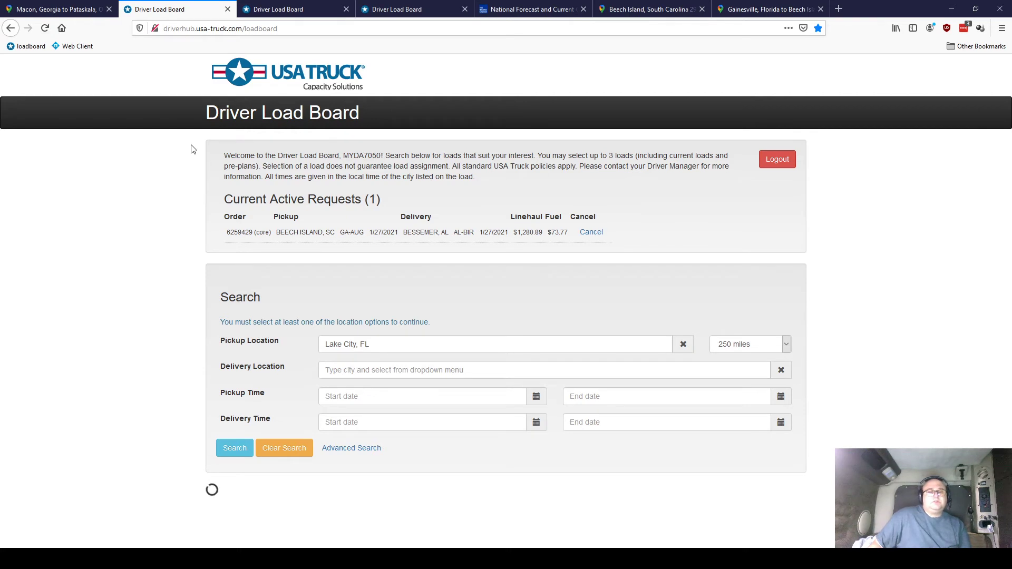
scroll(191, 149, "down", 5)
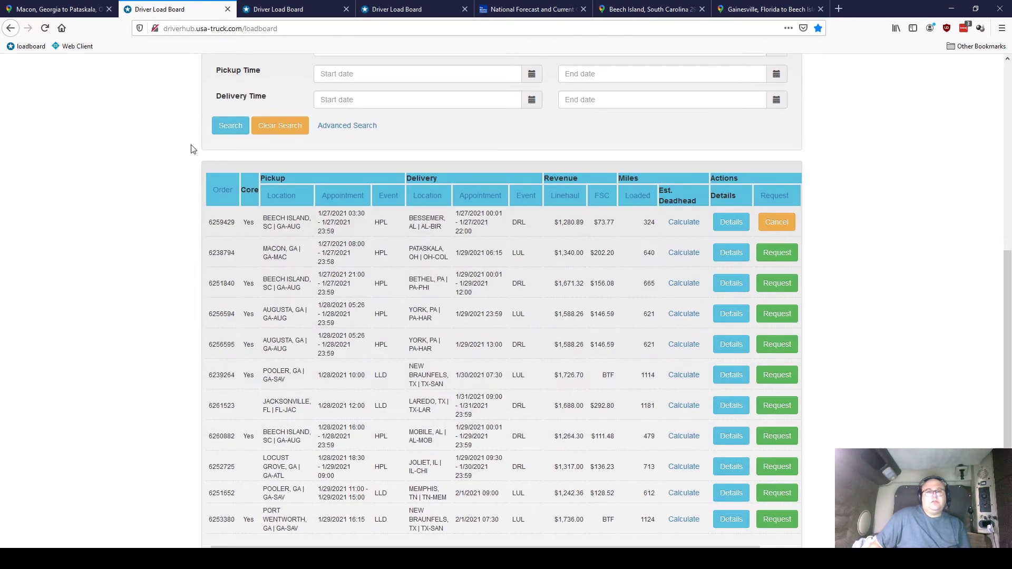
scroll(192, 149, "down", 1)
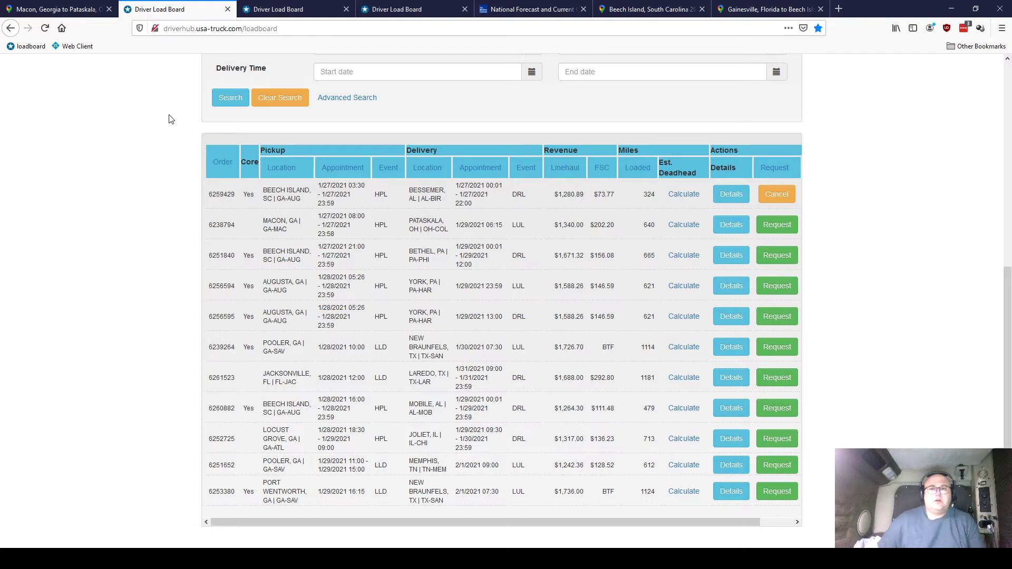
Step: Keep refreshing the Lake City search to check whether the requested Beech Island to Bessemer load is still listed
left_click(233, 100)
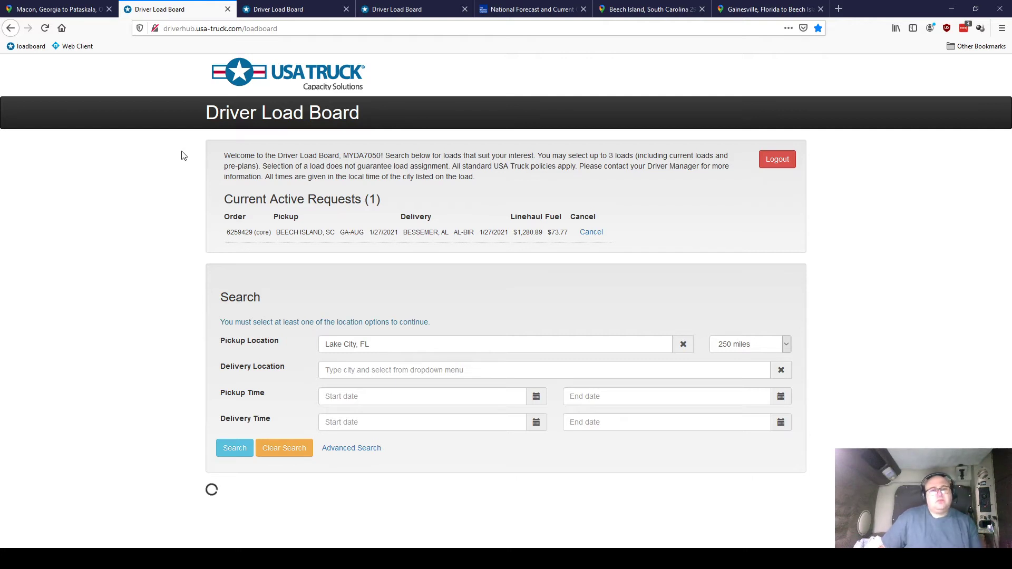
scroll(189, 166, "down", 5)
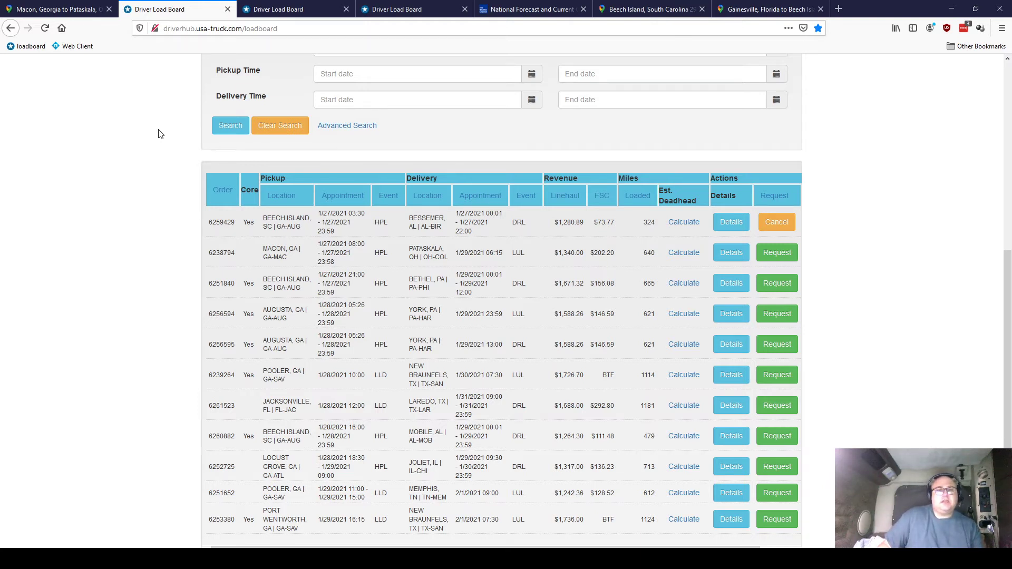
left_click(223, 132)
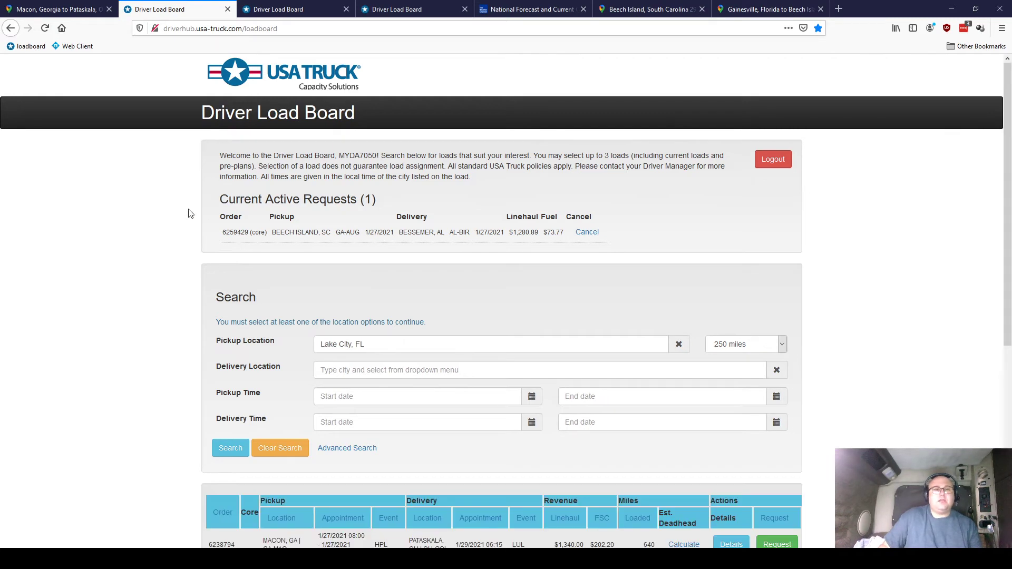
scroll(211, 209, "down", 6)
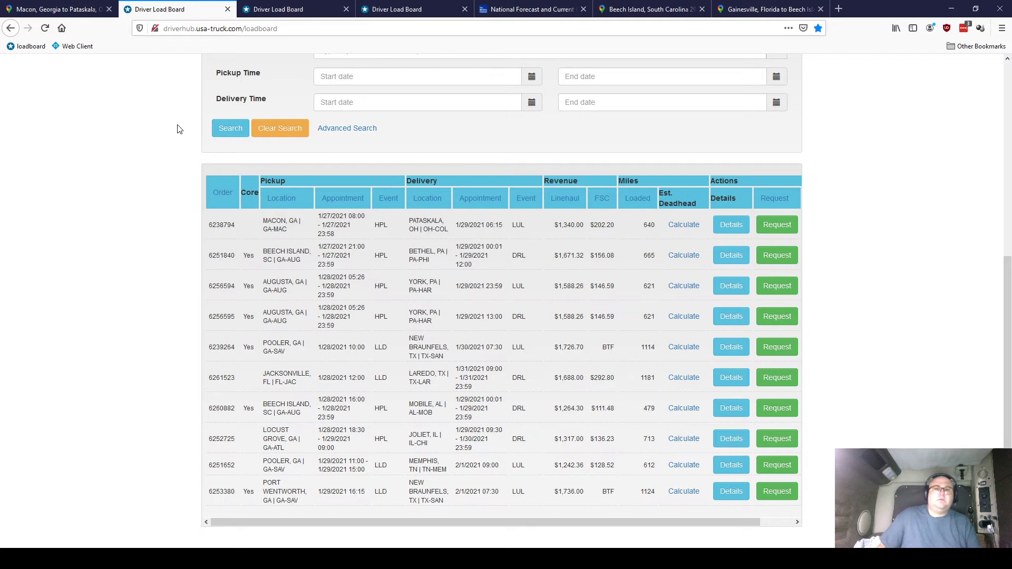
left_click(226, 131)
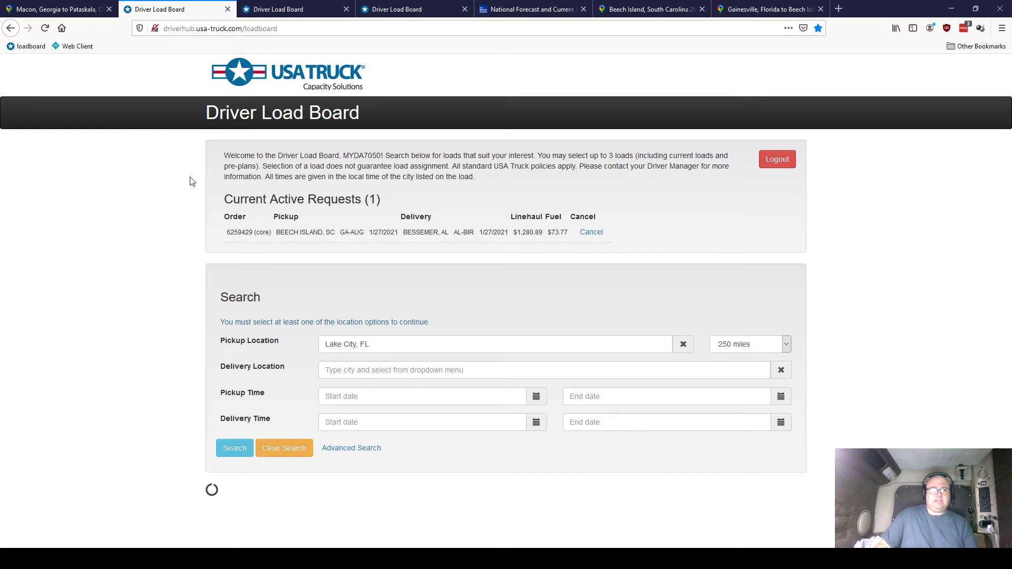
scroll(200, 190, "down", 1)
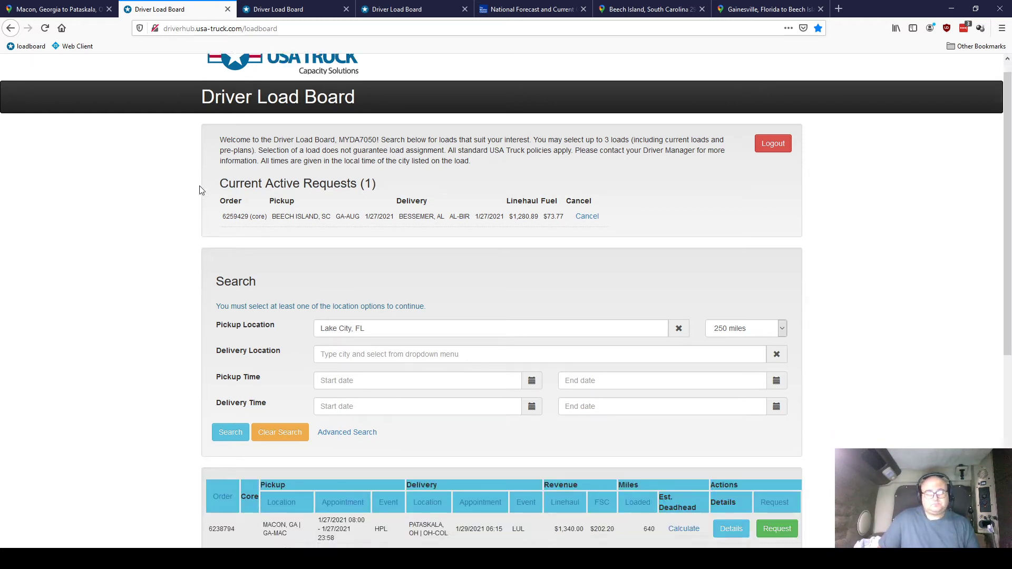
scroll(201, 190, "down", 5)
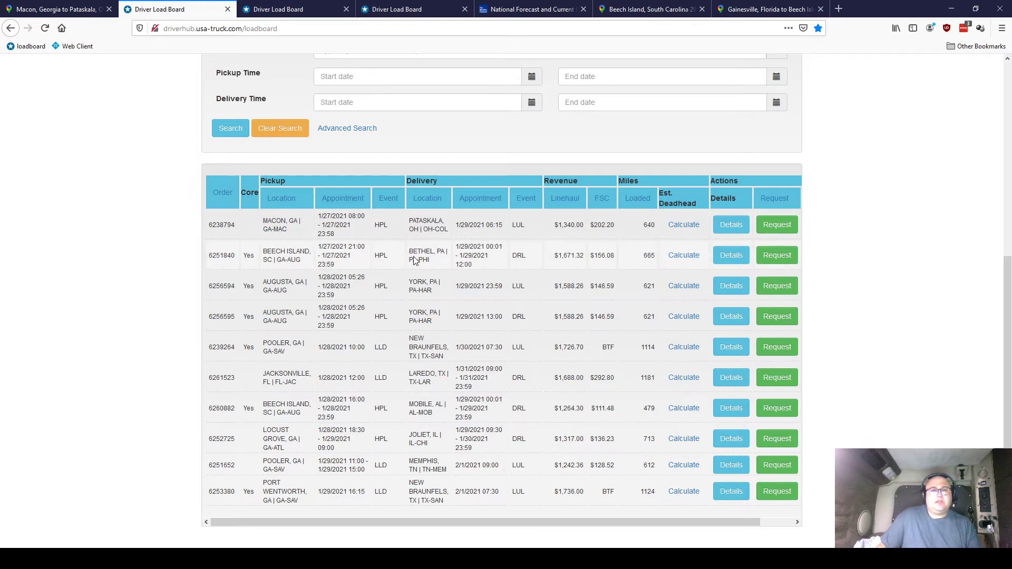
Step: Reload the load board in the Montgomery, AL tab to check the status of the active load request
left_click(284, 9)
scroll(171, 255, "up", 1)
scroll(170, 256, "up", 7)
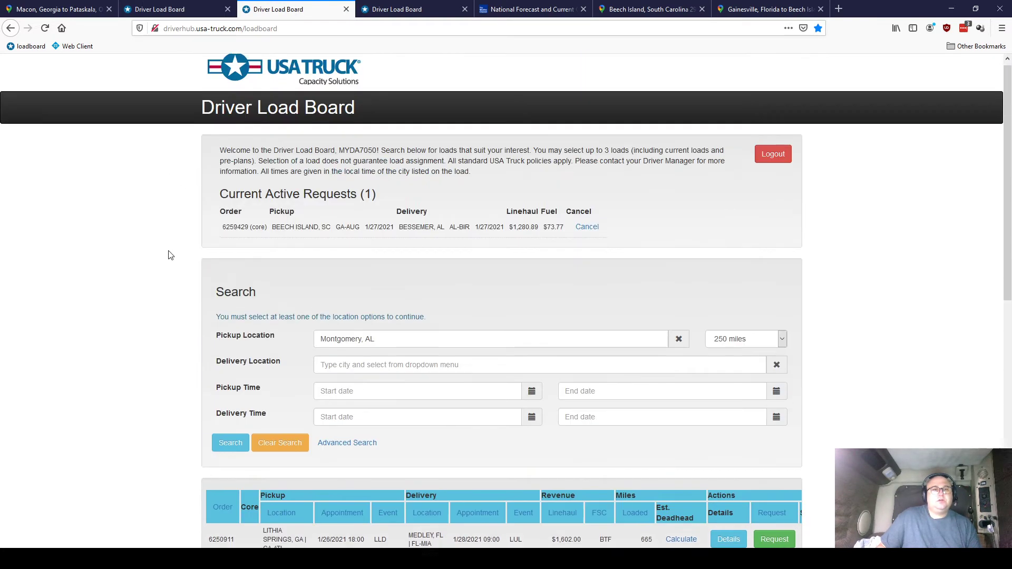
left_click(45, 30)
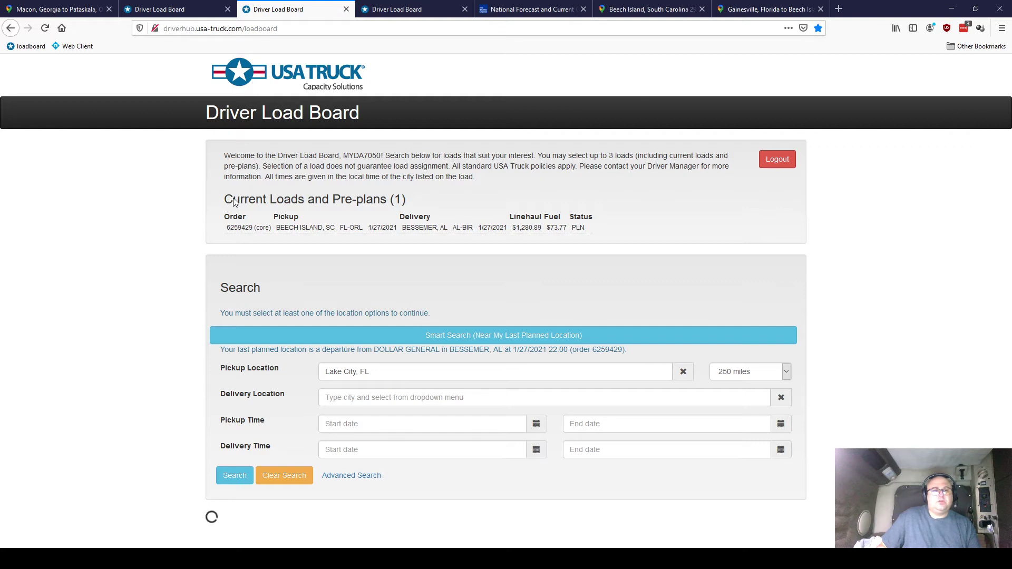
Step: Examine the Beech Island entry under Current Loads and Pre-plans, checking its pickup location and market code
left_click_drag(233, 199, 407, 200)
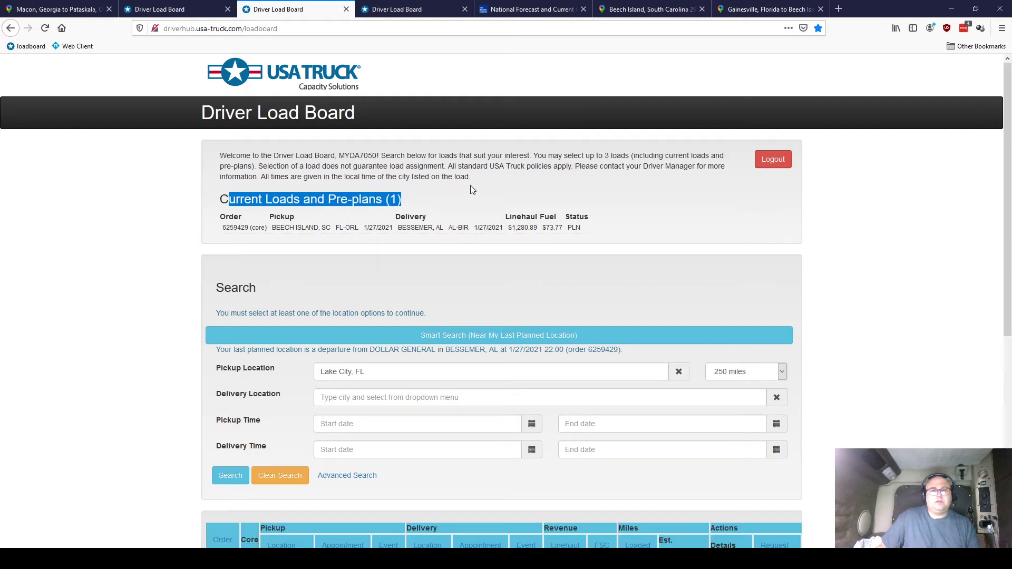
left_click(169, 181)
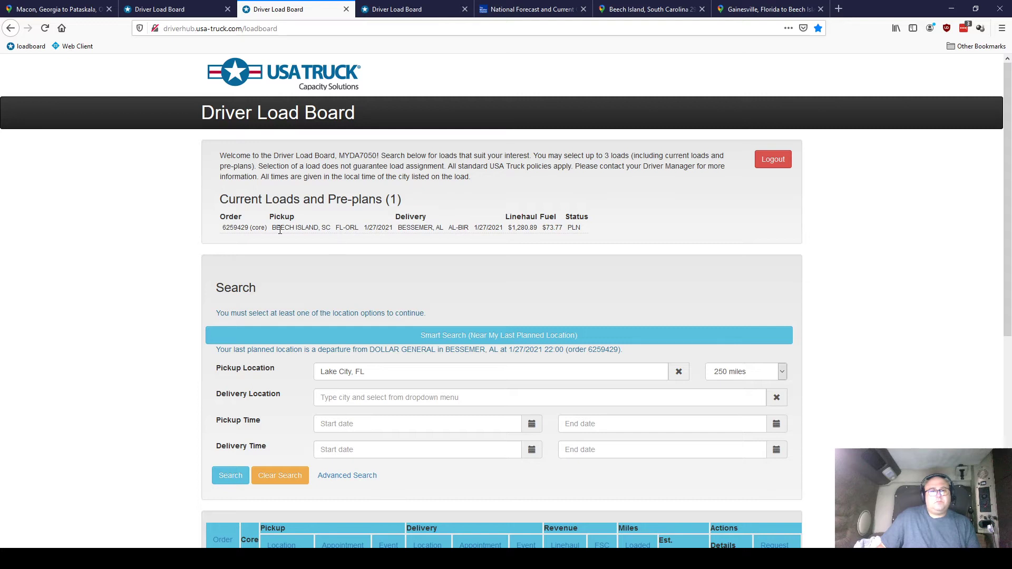
left_click_drag(276, 231, 338, 239)
left_click(361, 235)
triple_click(338, 235)
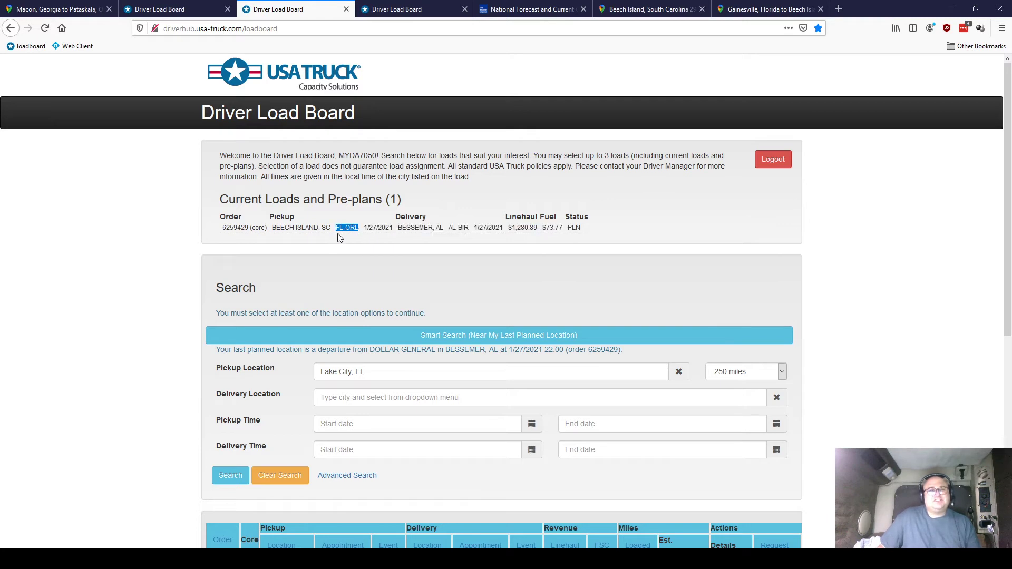
Step: Compare the planned Beech Island load's pickup market code with its active request entry in the first load board tab
left_click(177, 196)
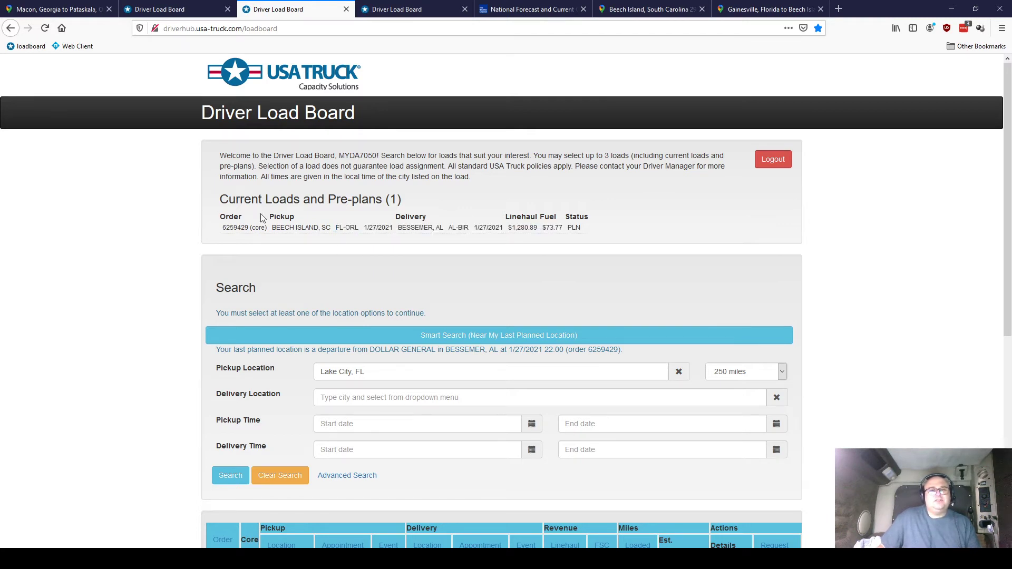
triple_click(338, 233)
left_click(165, 182)
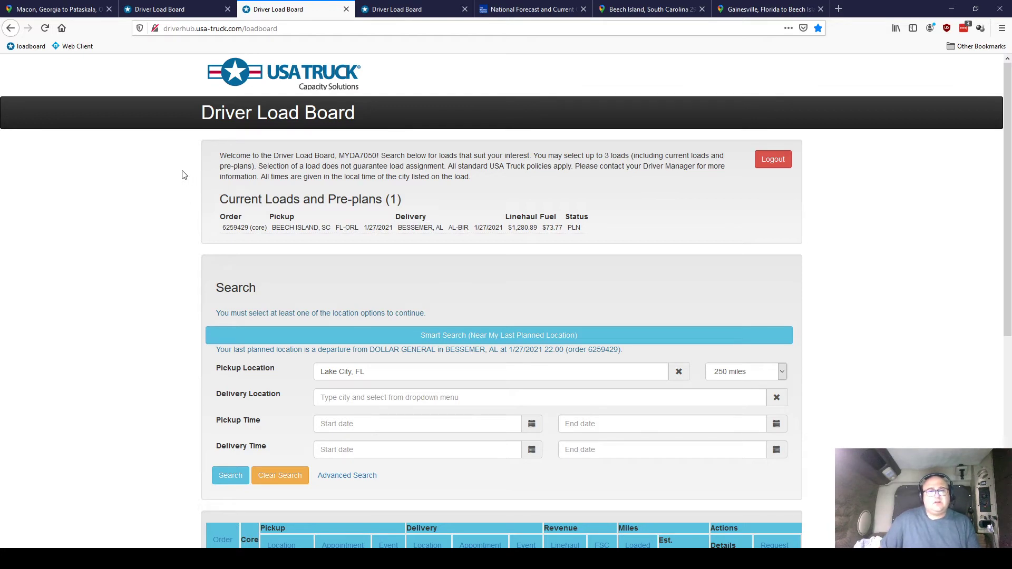
scroll(204, 179, "down", 5)
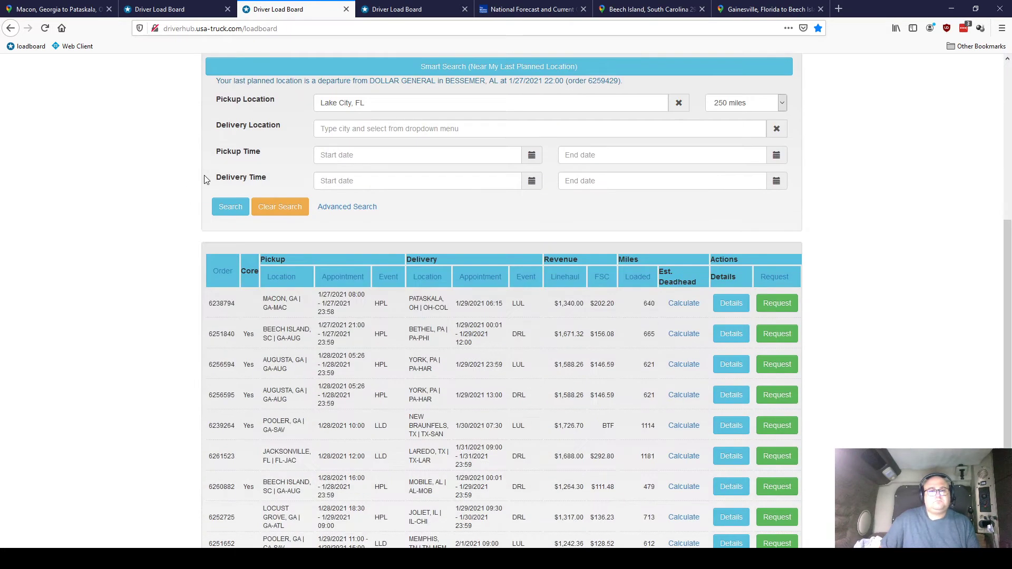
left_click(196, 11)
scroll(141, 184, "up", 6)
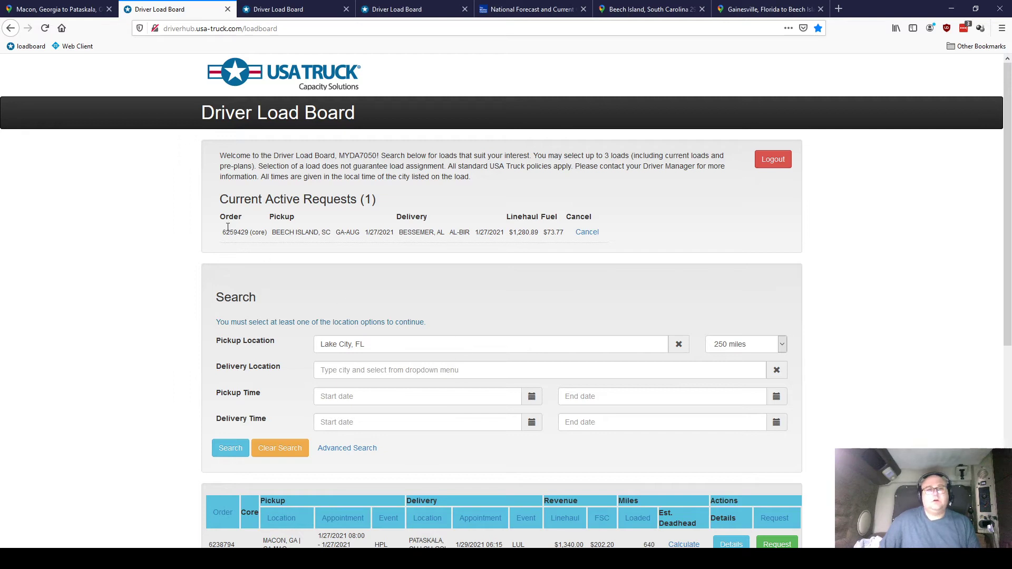
scroll(226, 189, "down", 4)
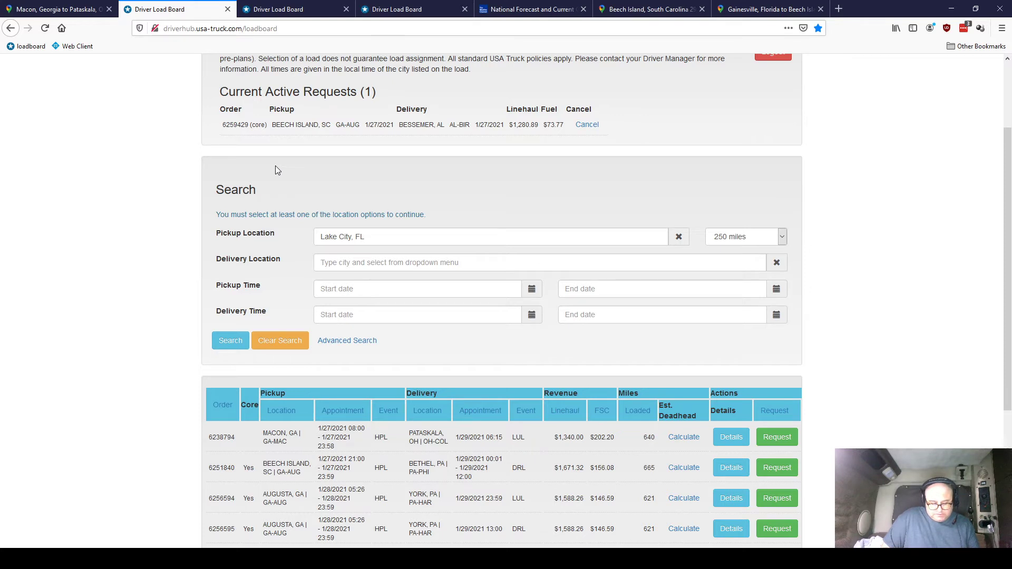
Step: Switch to the Beech Island to Bessemer directions in Google Maps and examine the I-16 corridor between Savannah and Statesboro
left_click(620, 16)
scroll(671, 446, "up", 2)
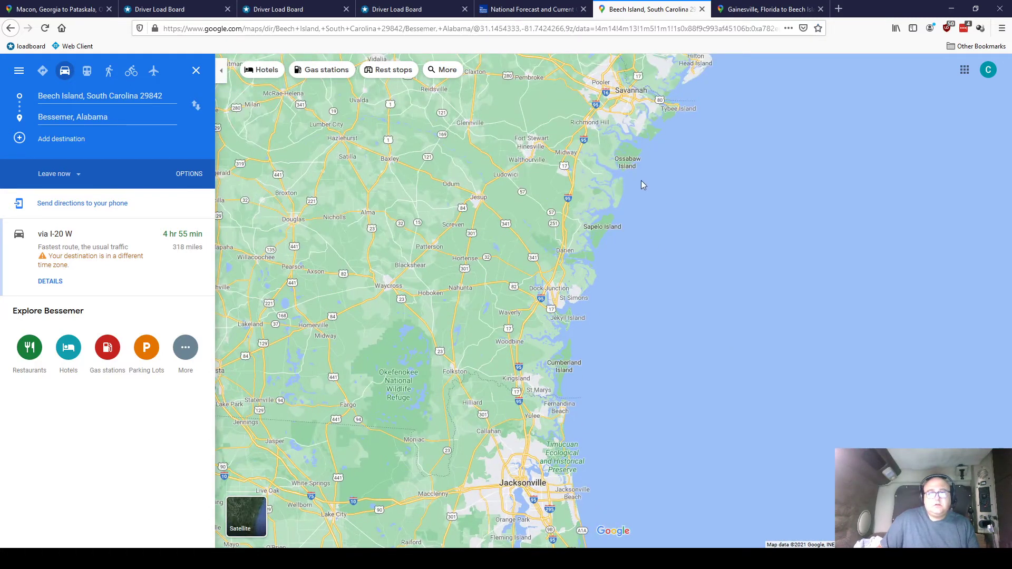
left_click_drag(641, 184, 620, 291)
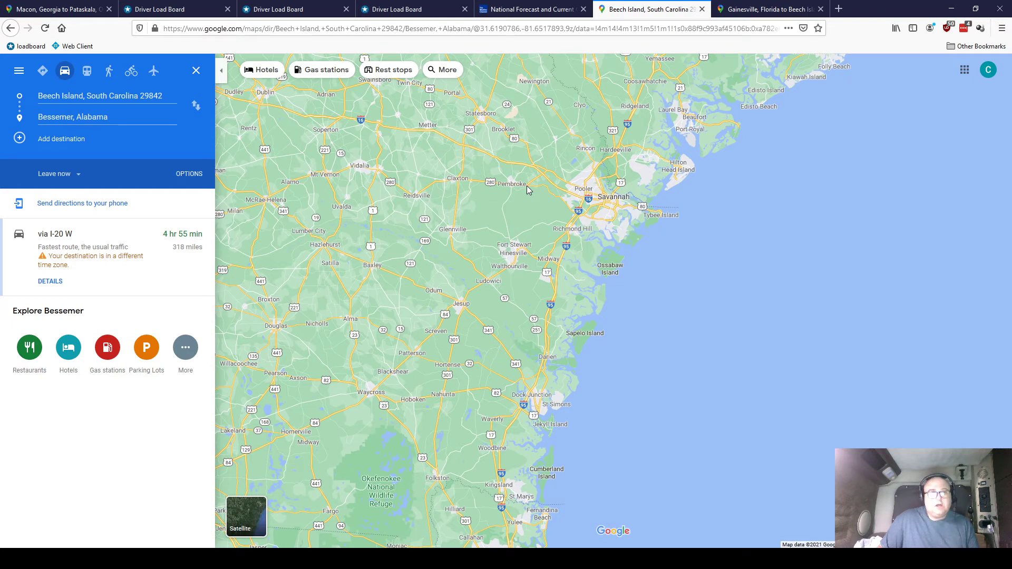
left_click_drag(529, 190, 746, 384)
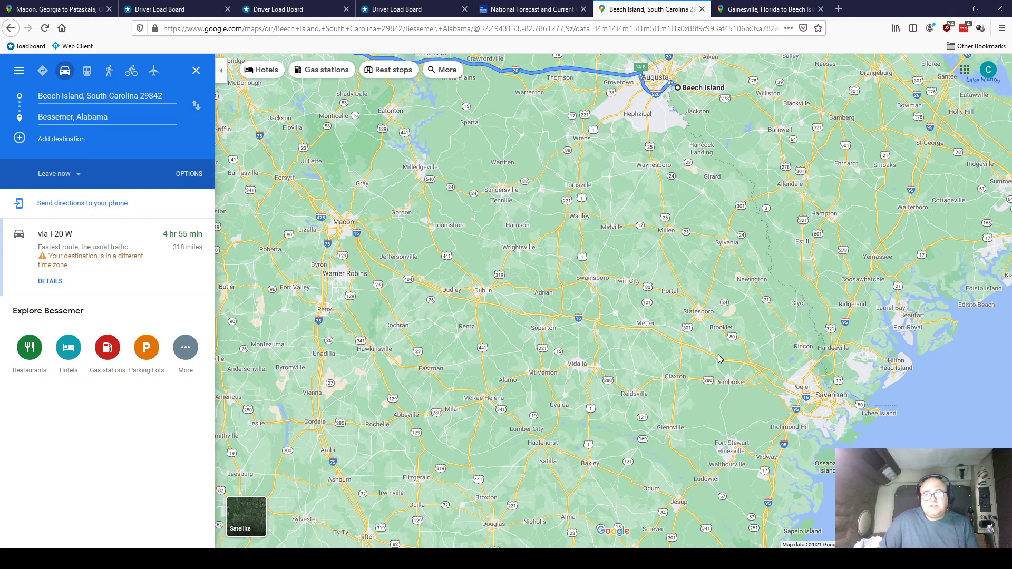
scroll(719, 359, "up", 3)
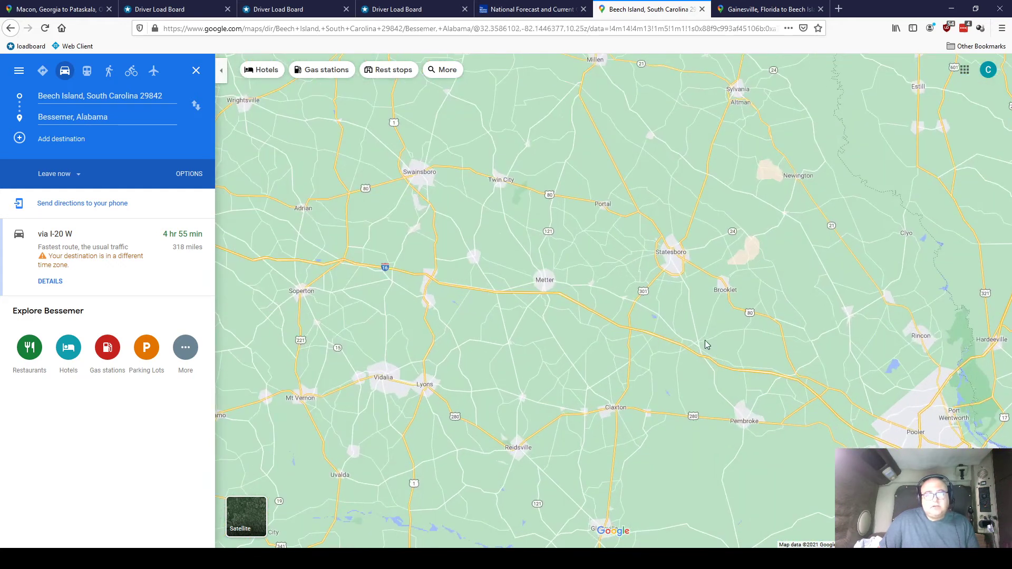
left_click_drag(622, 267, 617, 294)
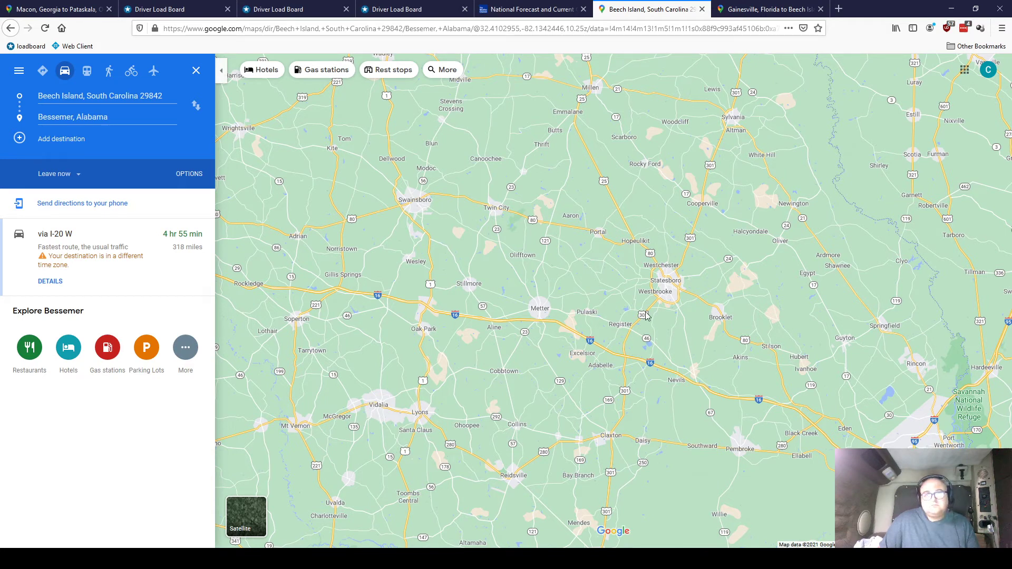
scroll(647, 316, "up", 3)
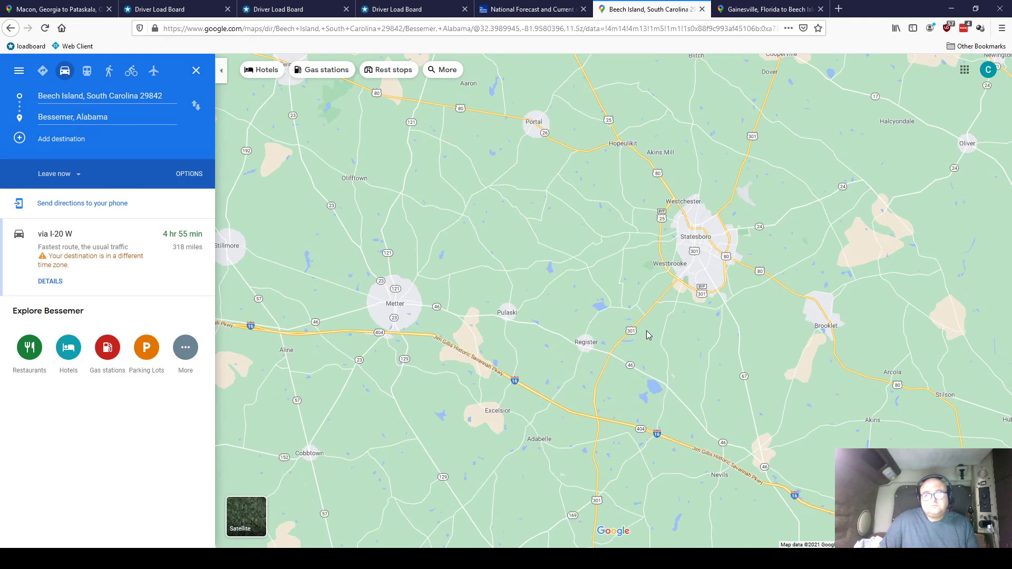
left_click_drag(646, 330, 541, 145)
scroll(759, 343, "down", 3)
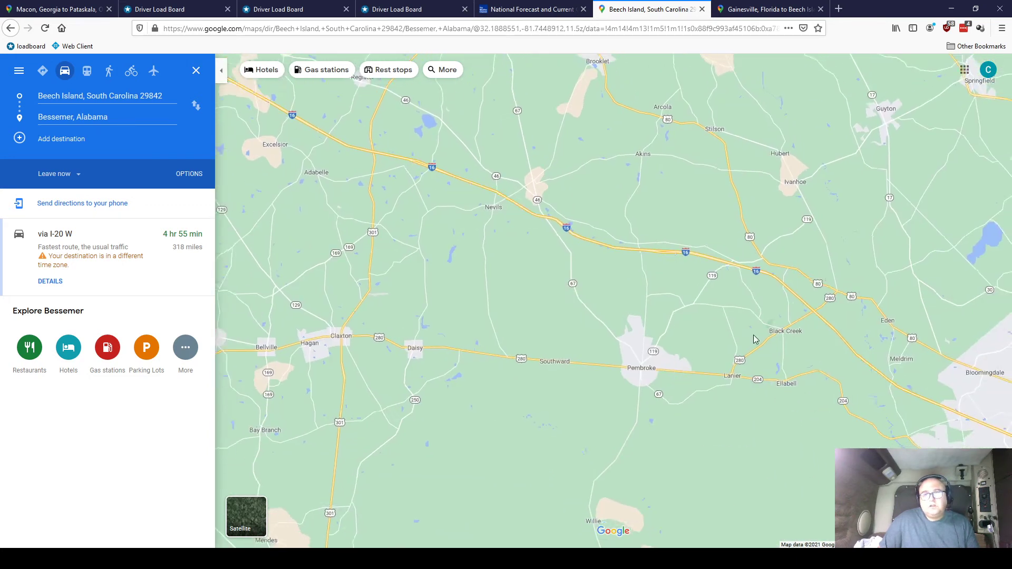
left_click_drag(796, 391, 697, 341)
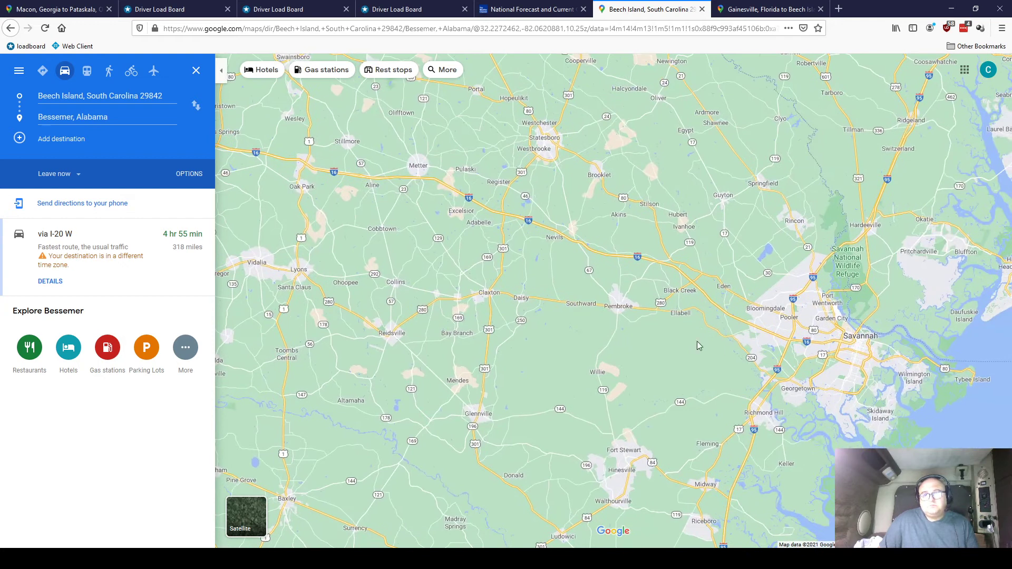
Step: Measure the distance along I-16 from west of Savannah to the US-301 junction near Register, extend it north, and clear the measurement
right_click(791, 343)
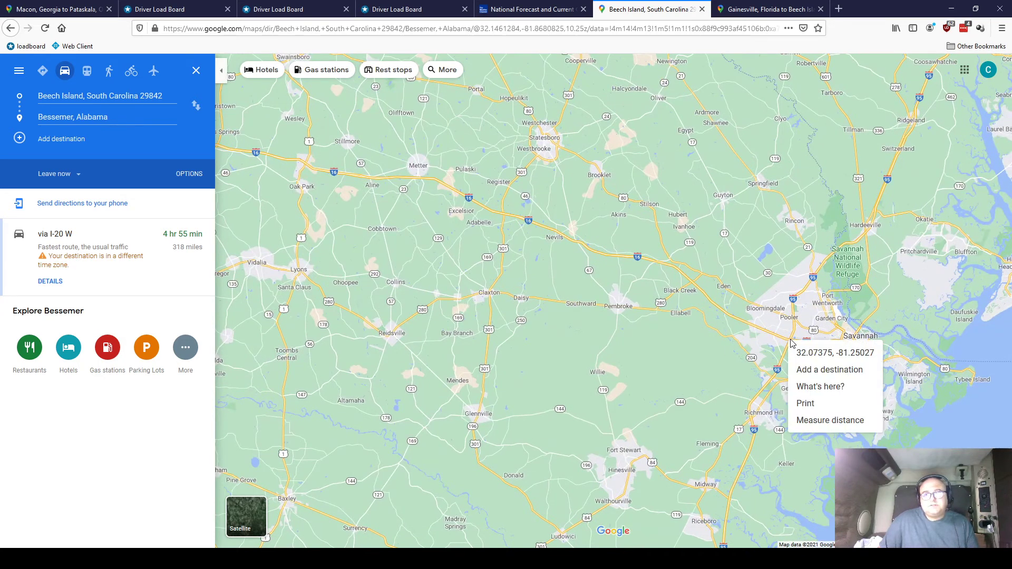
left_click(841, 421)
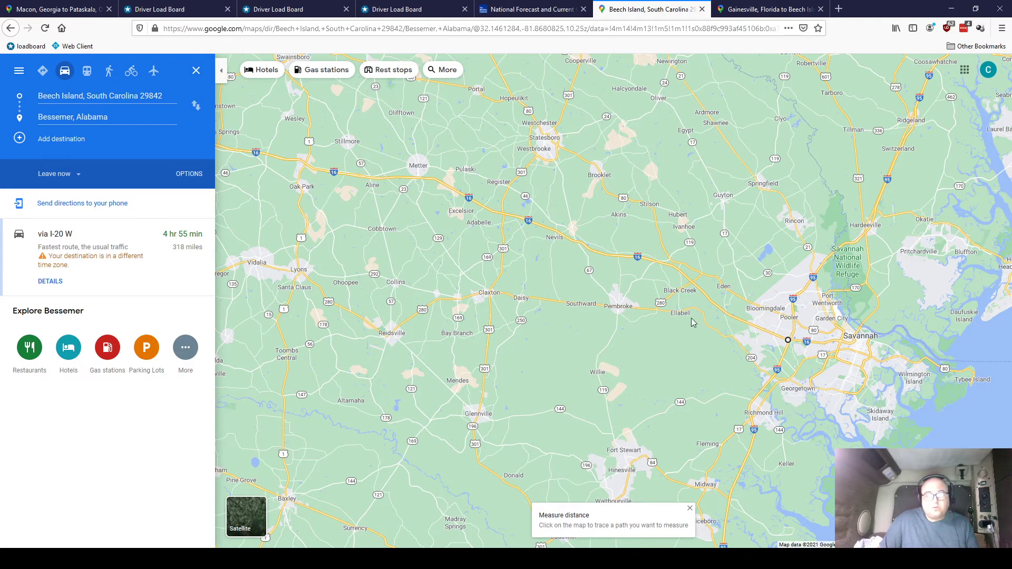
right_click(500, 215)
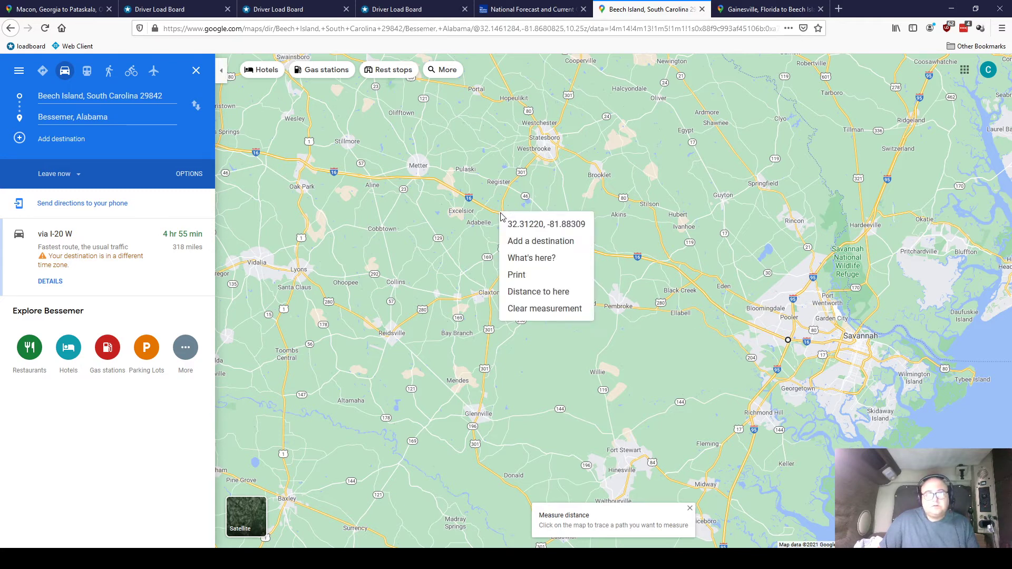
left_click(562, 293)
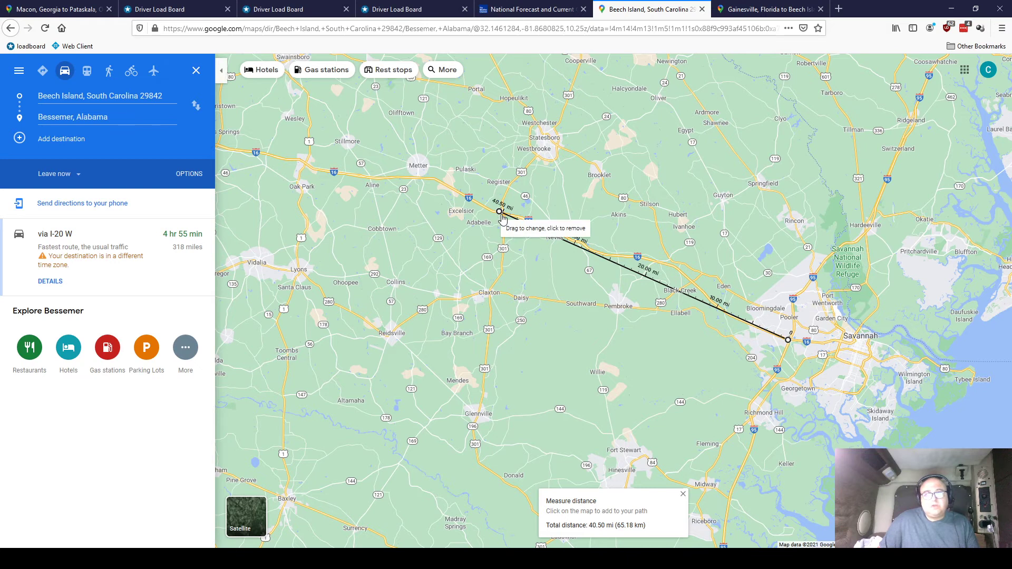
left_click(491, 154)
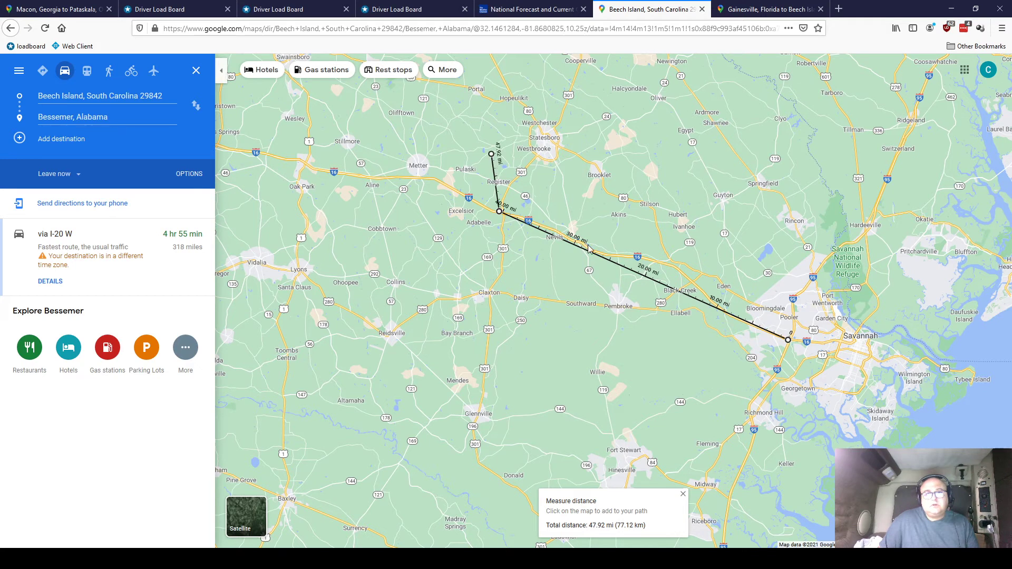
right_click(619, 265)
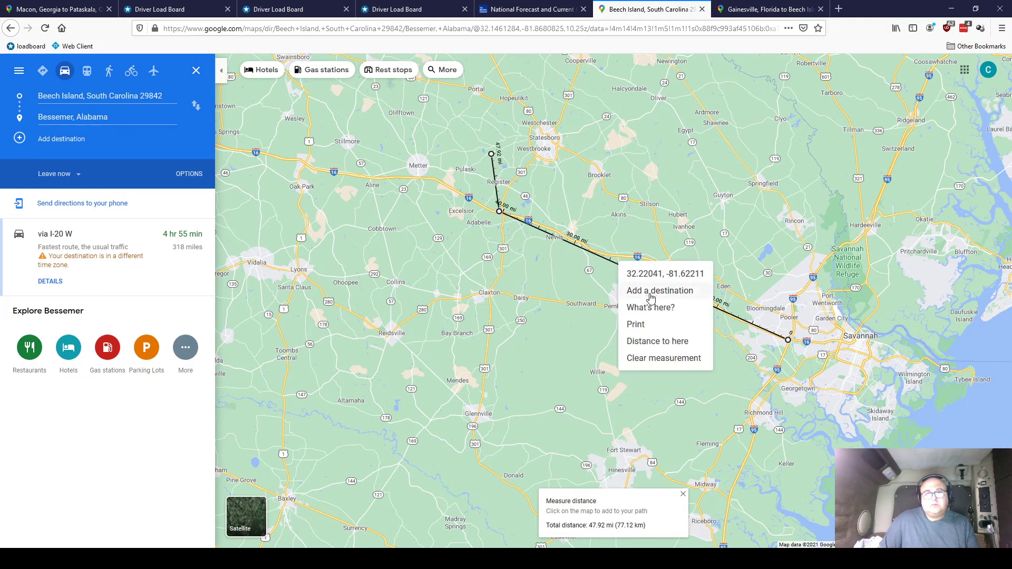
left_click(655, 356)
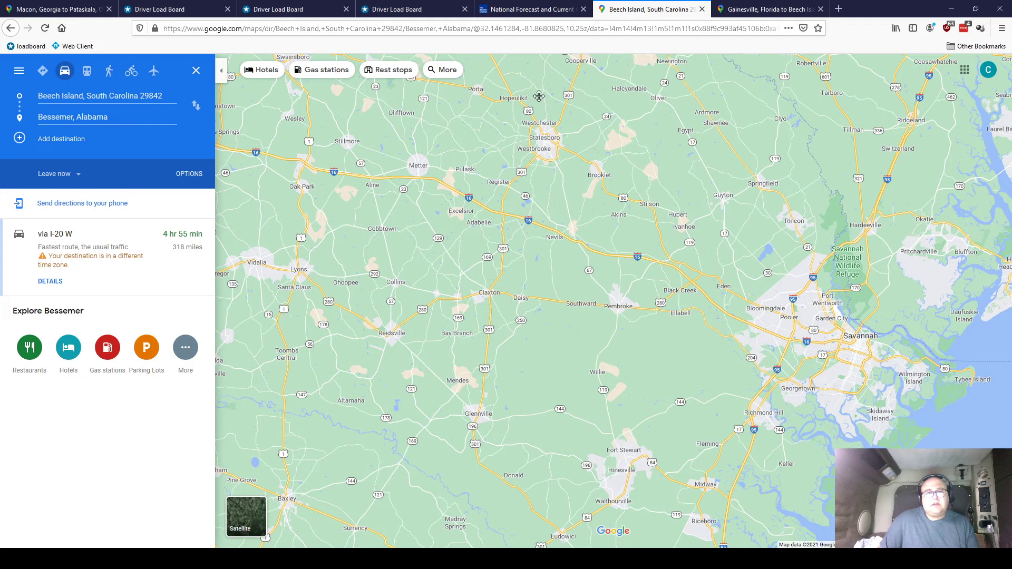
Step: Trace the roads from Statesboro north through Waynesboro to Beech Island, and examine the approach from Jacksonville and Savannah
left_click_drag(539, 97, 572, 208)
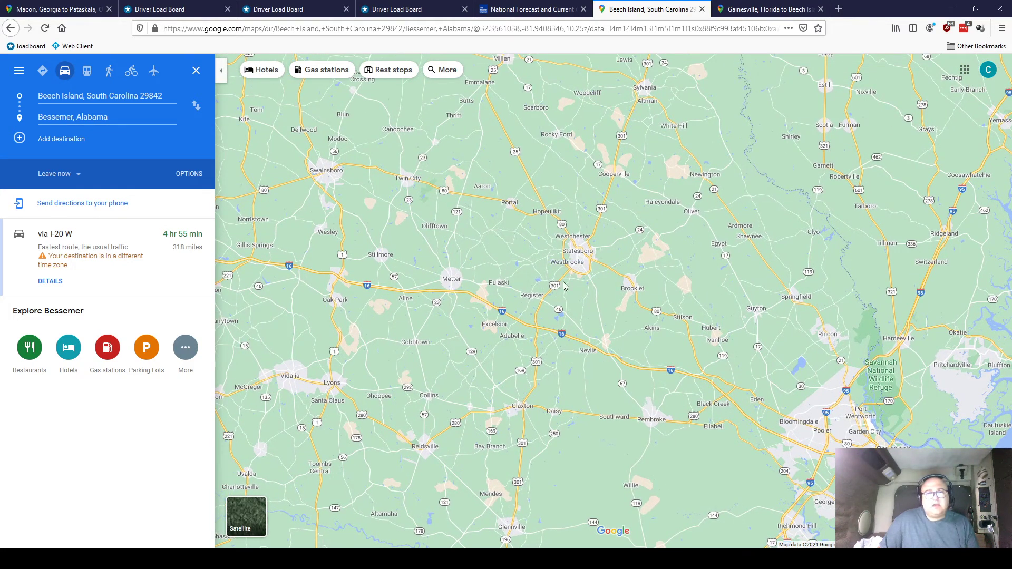
left_click_drag(532, 145, 595, 385)
left_click_drag(513, 199, 524, 386)
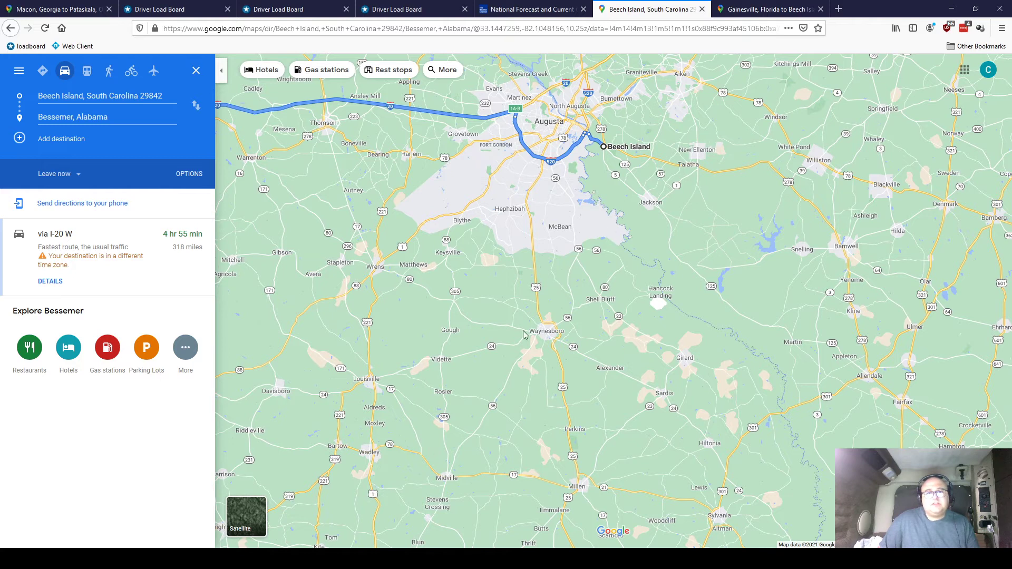
left_click_drag(508, 367, 491, 339)
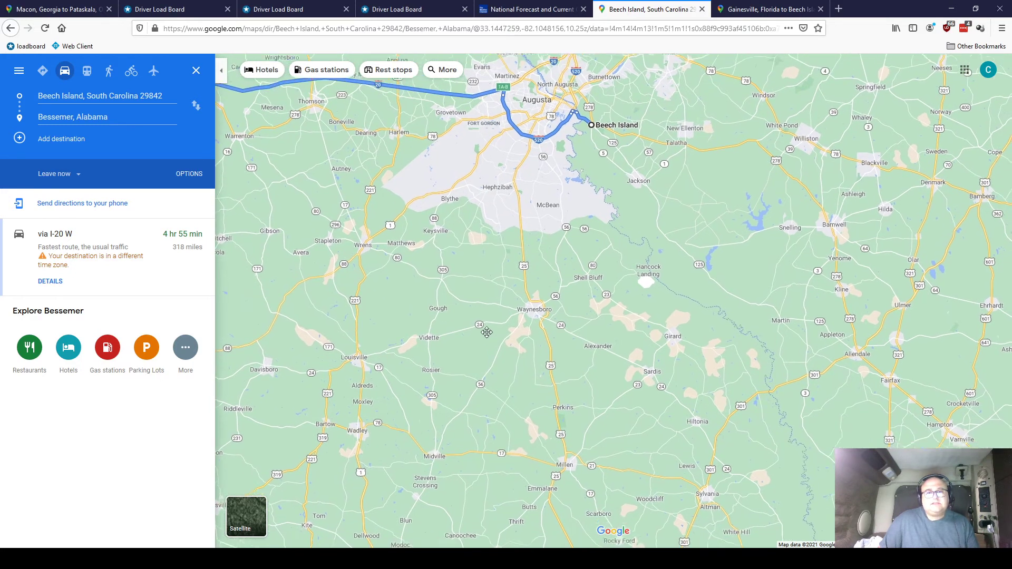
scroll(405, 236, "down", 2)
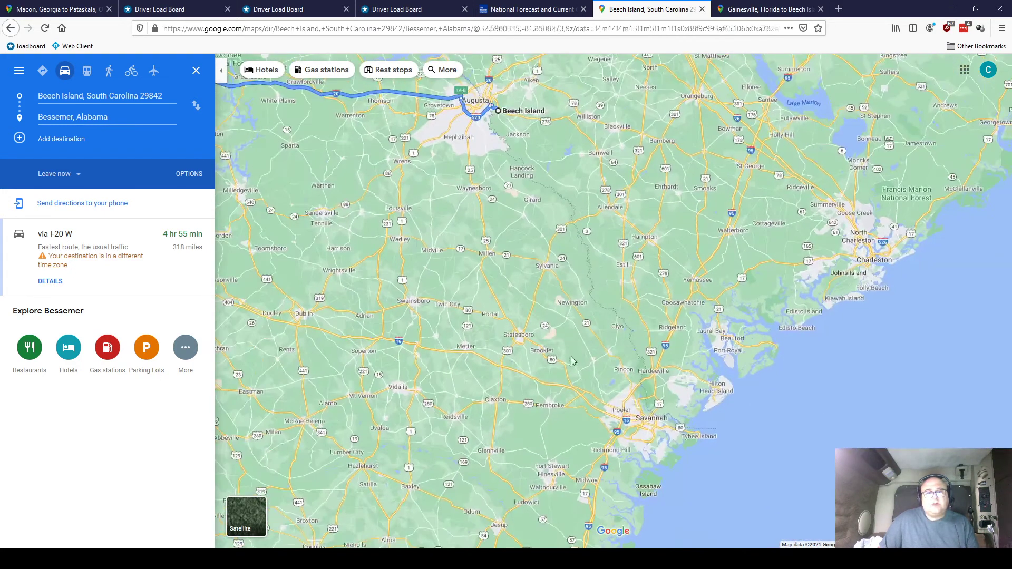
left_click_drag(565, 401, 614, 257)
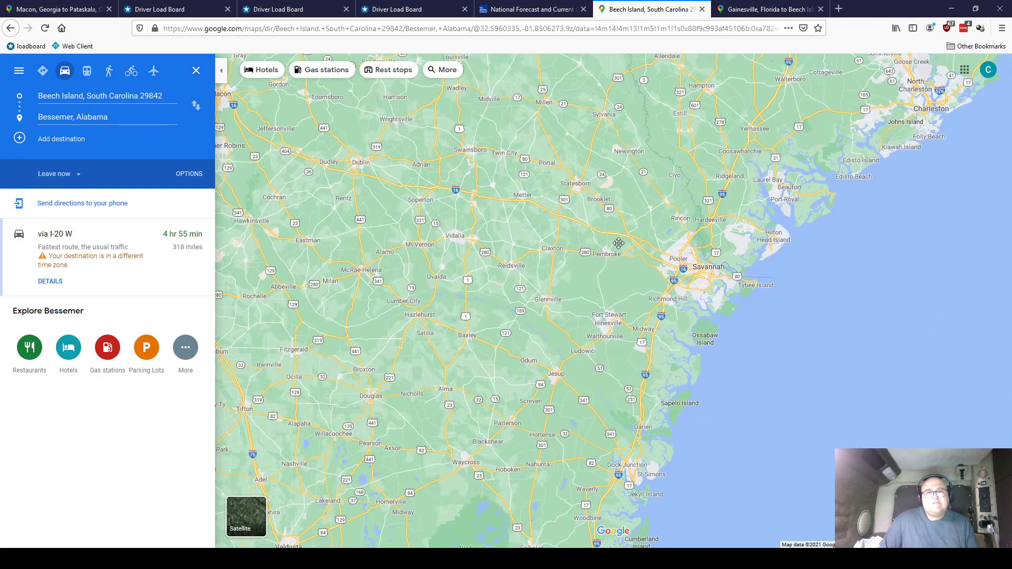
scroll(616, 244, "down", 2)
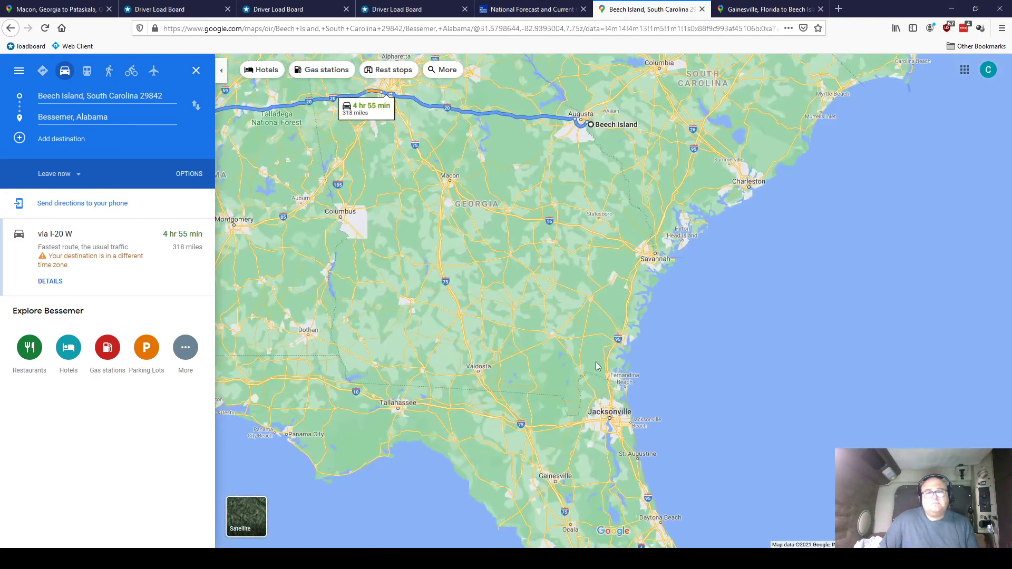
left_click_drag(588, 368, 539, 295)
left_click_drag(503, 165, 518, 313)
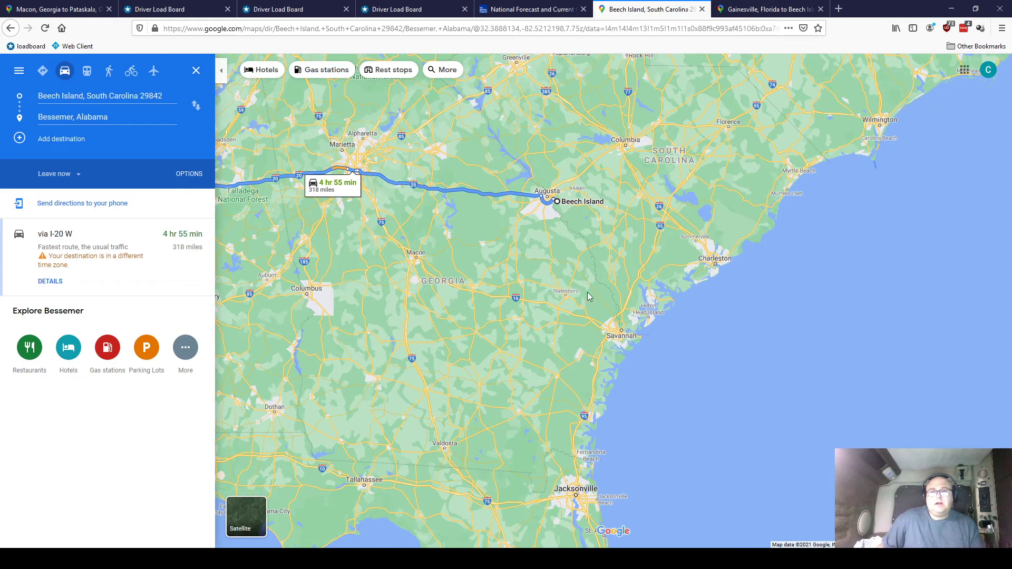
Step: Examine the area around Augusta and the overall position of the Beech Island to Bessemer route relative to Florida
left_click_drag(568, 270, 563, 355)
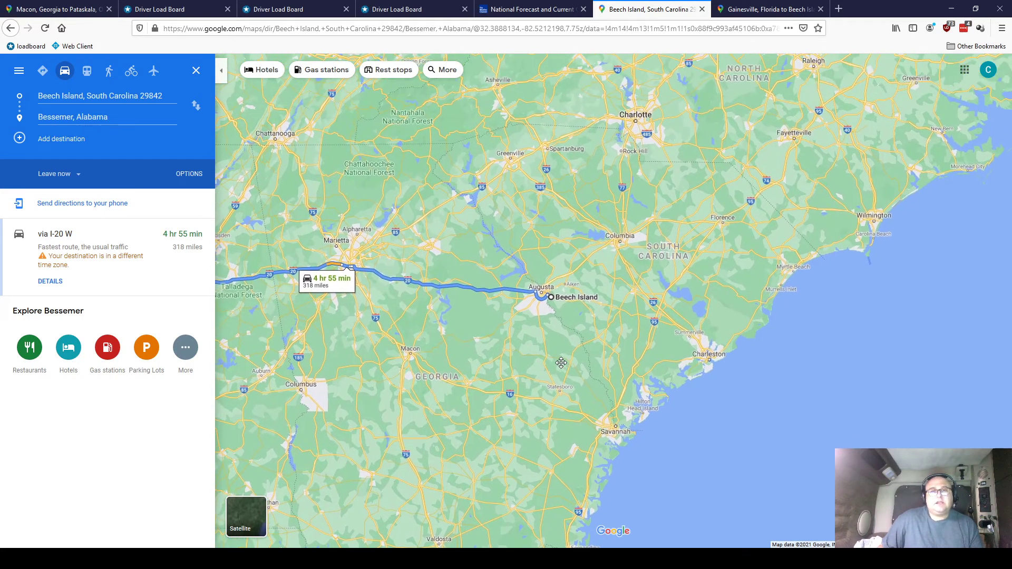
scroll(539, 218, "up", 1)
scroll(522, 205, "up", 1)
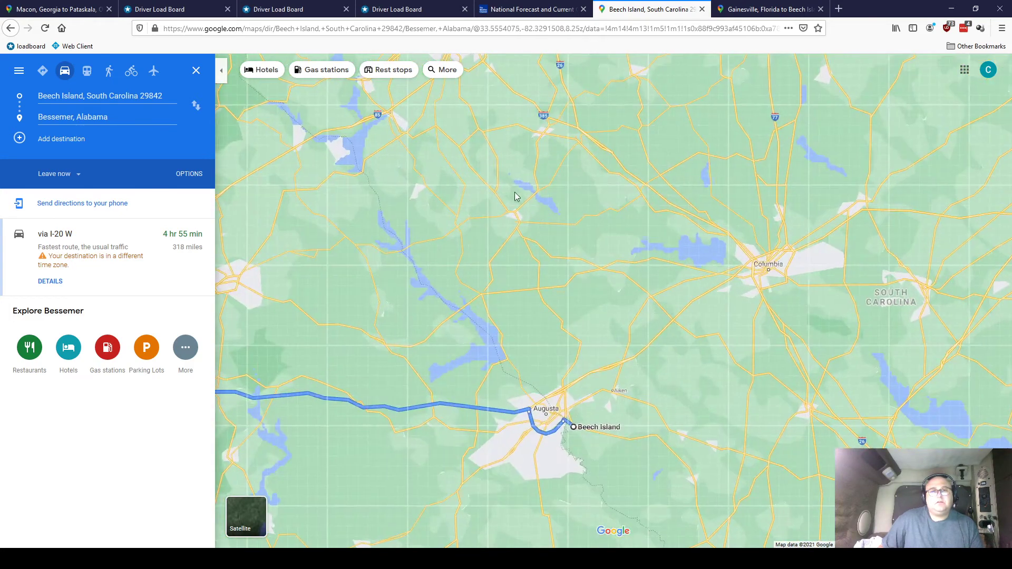
left_click_drag(513, 196, 583, 299)
scroll(583, 299, "down", 1)
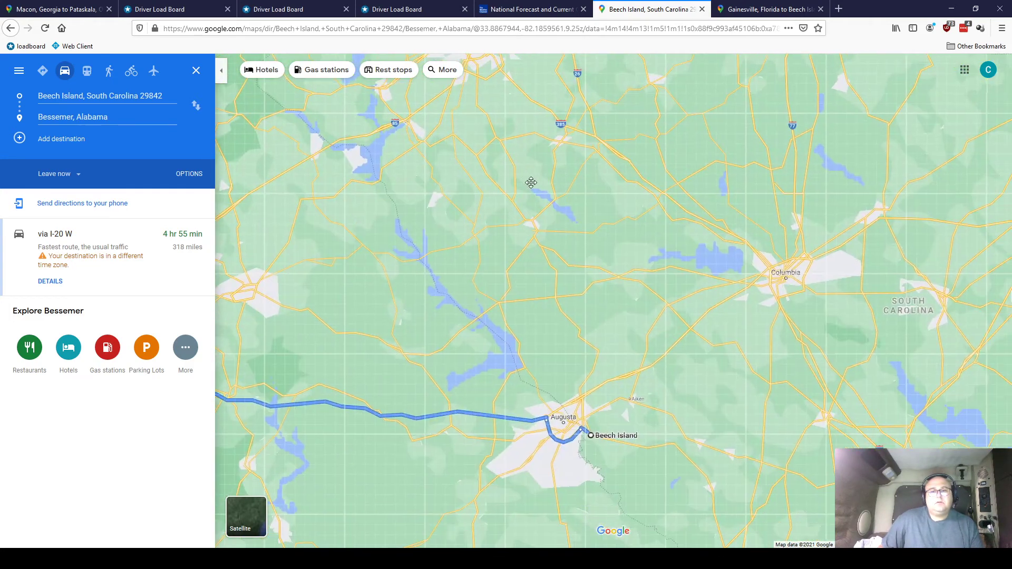
mouse_move(653, 511)
left_mouse_down()
mouse_move(513, 210)
mouse_move(606, 158)
mouse_move(658, 192)
mouse_move(637, 237)
left_mouse_up()
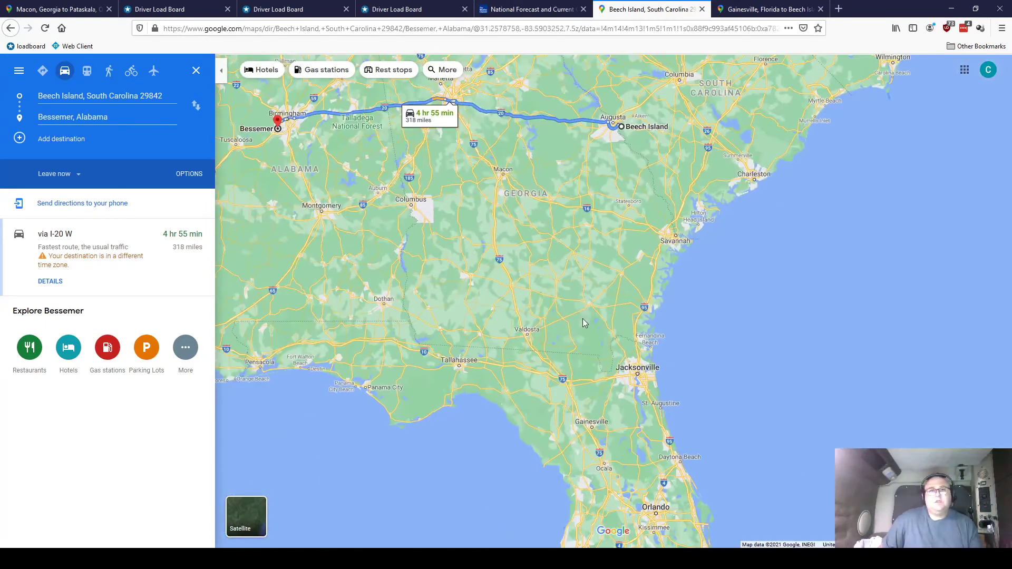
scroll(597, 299, "down", 1)
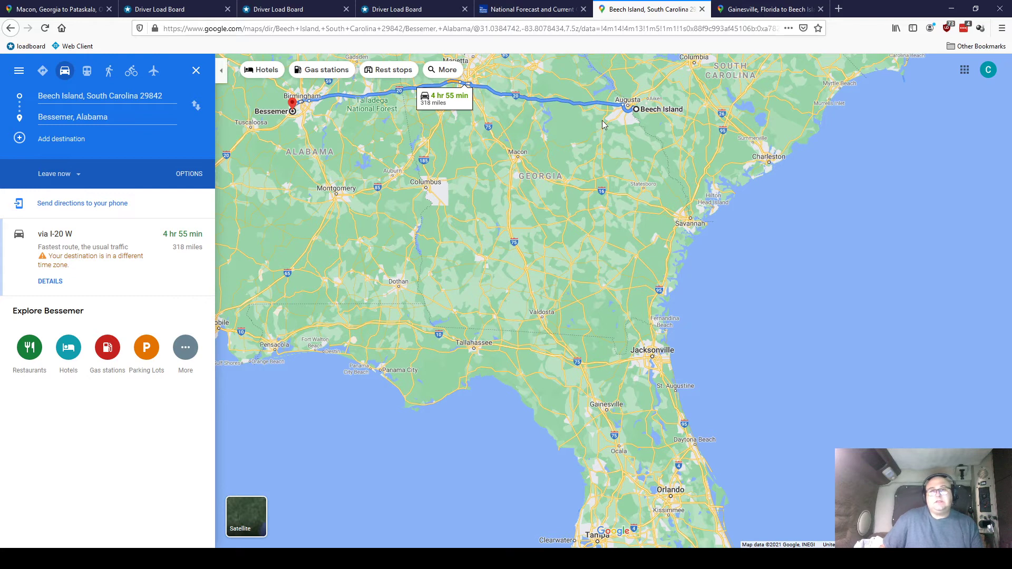
left_click_drag(604, 127, 616, 160)
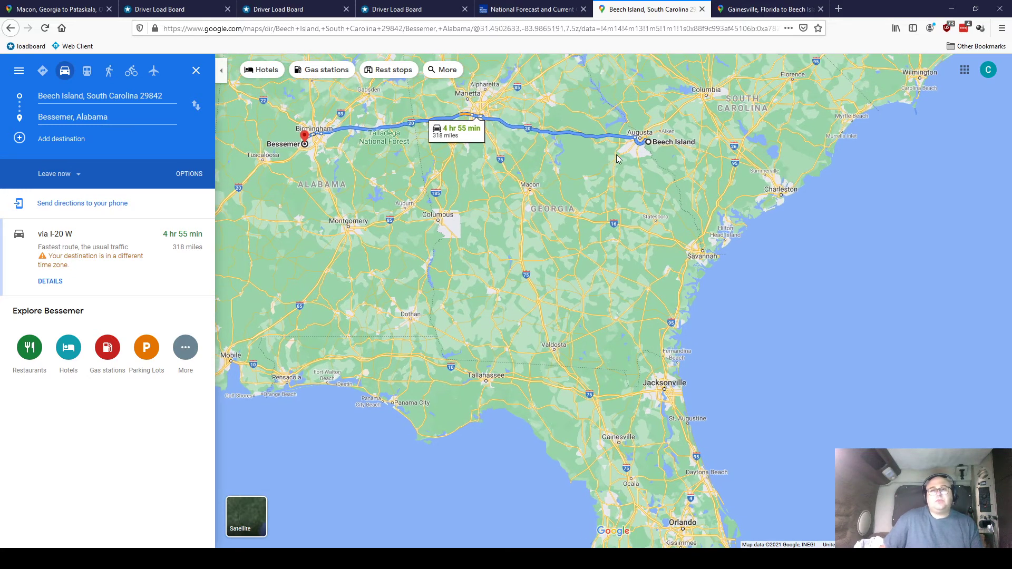
mouse_move(639, 141)
left_click_drag(629, 188, 661, 207)
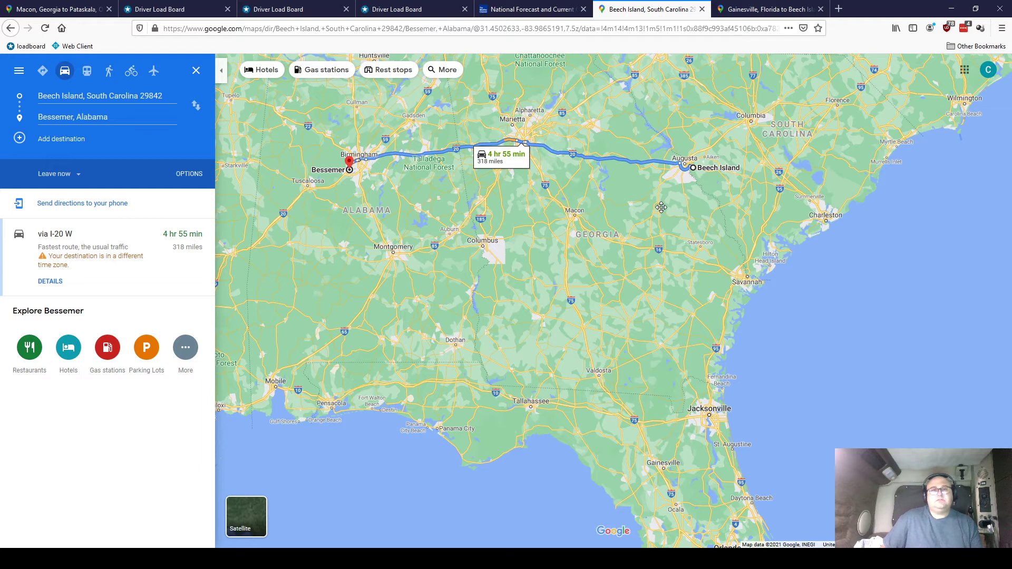
left_click_drag(661, 207, 542, 198)
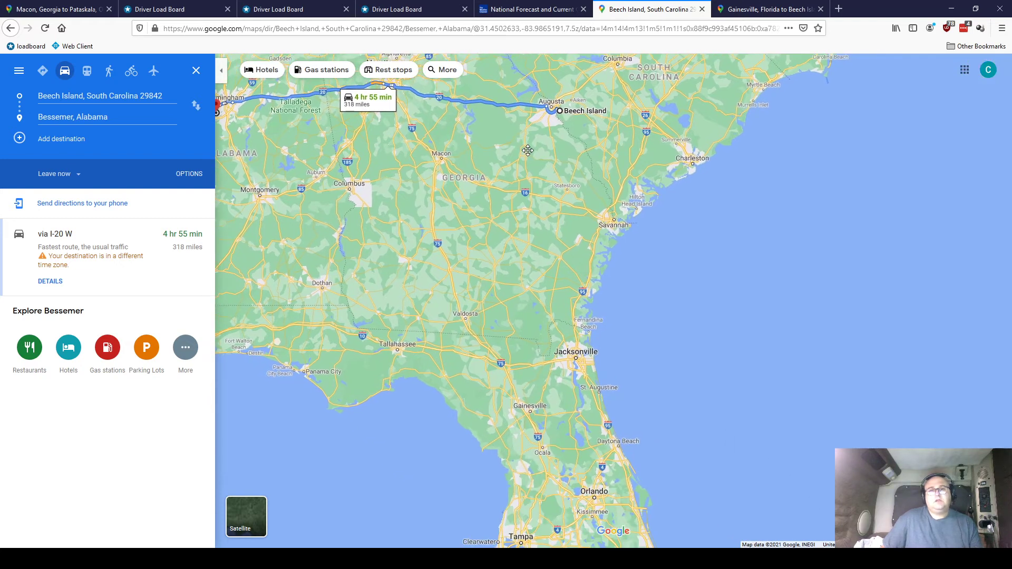
Step: Trace the drive from Lake City and Jacksonville past Savannah and Statesboro to Beech Island, and compare it with the whole route to Bessemer
left_click_drag(544, 275, 555, 218)
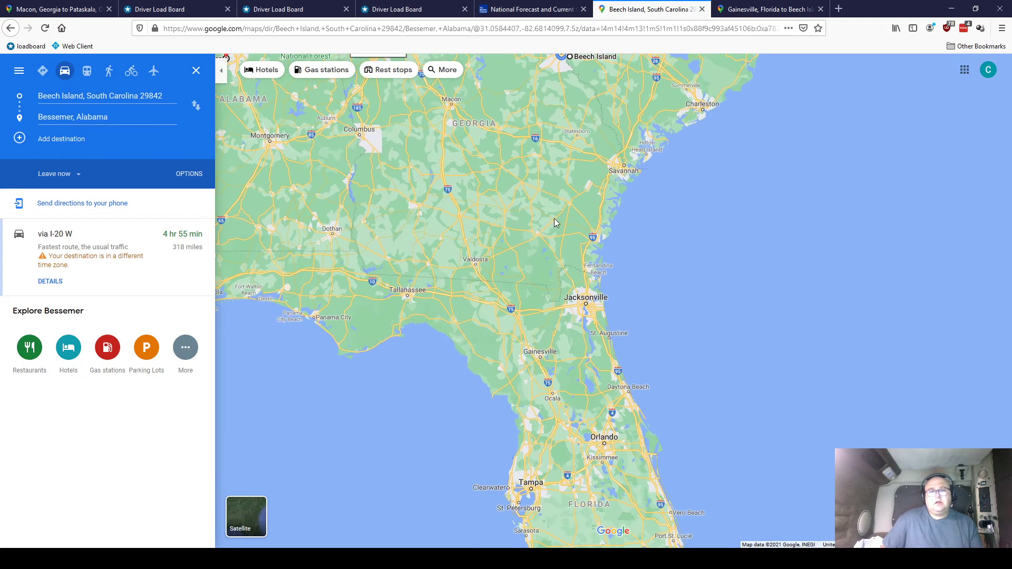
scroll(555, 218, "down", 1)
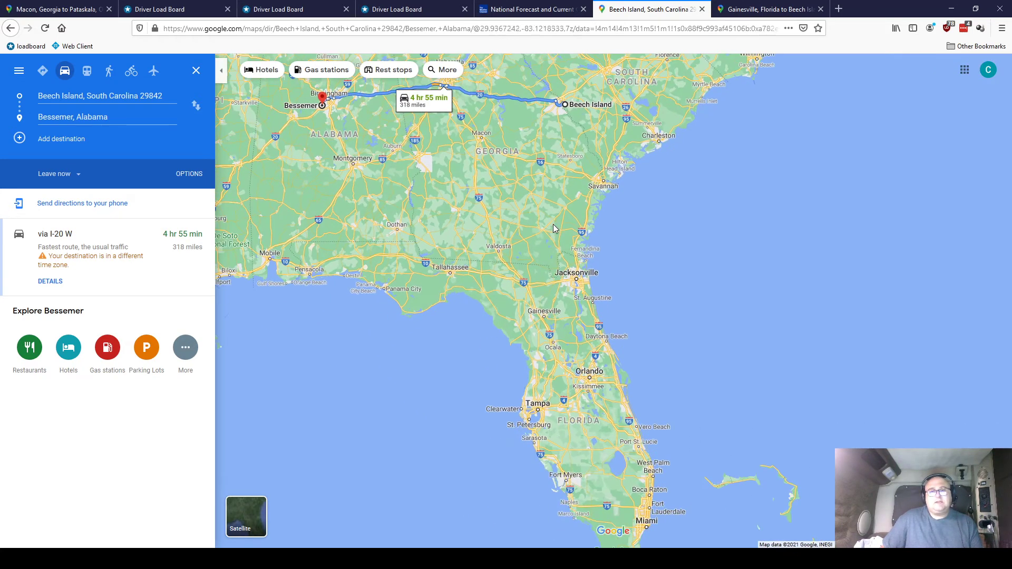
scroll(545, 316, "up", 5)
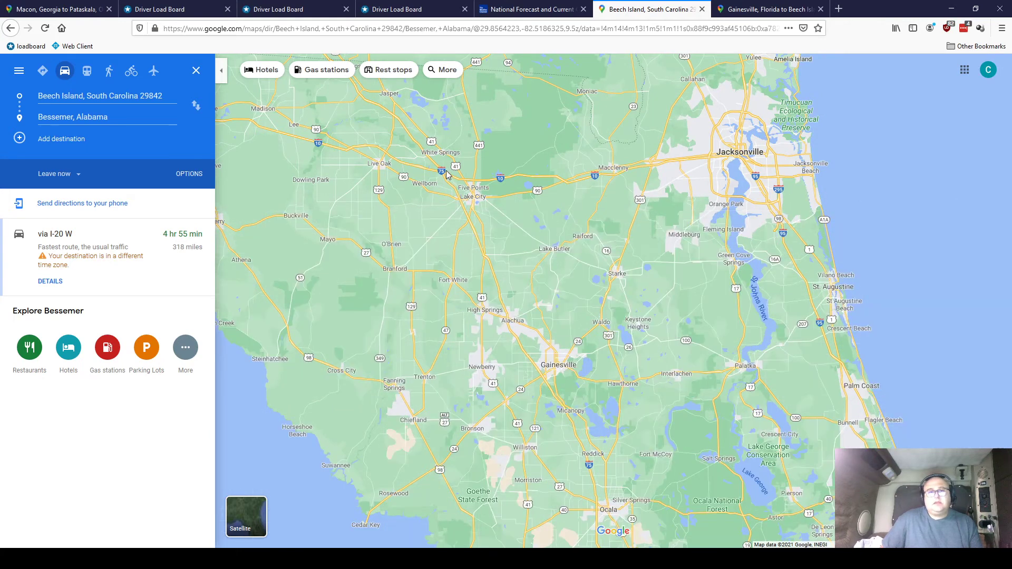
left_click_drag(699, 139, 564, 345)
left_click_drag(629, 135, 638, 487)
left_click_drag(646, 299, 647, 358)
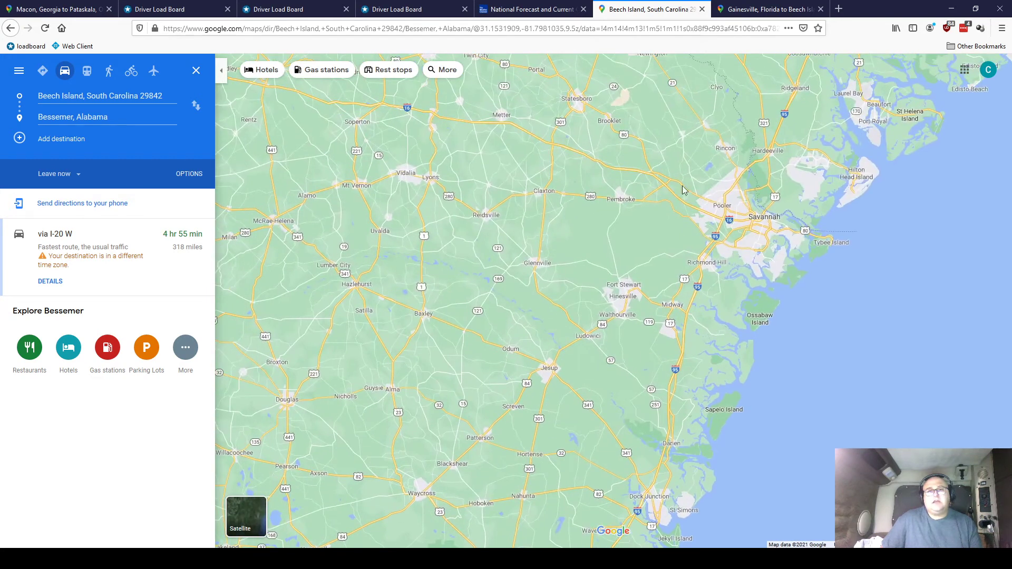
left_click_drag(523, 154, 558, 301)
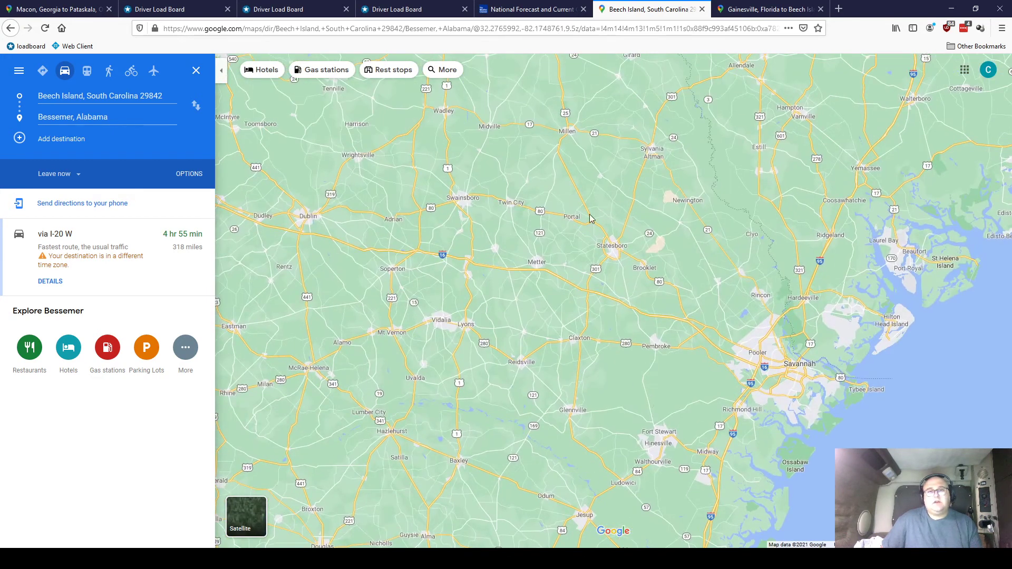
left_click_drag(578, 161, 599, 279)
left_click_drag(580, 111, 591, 214)
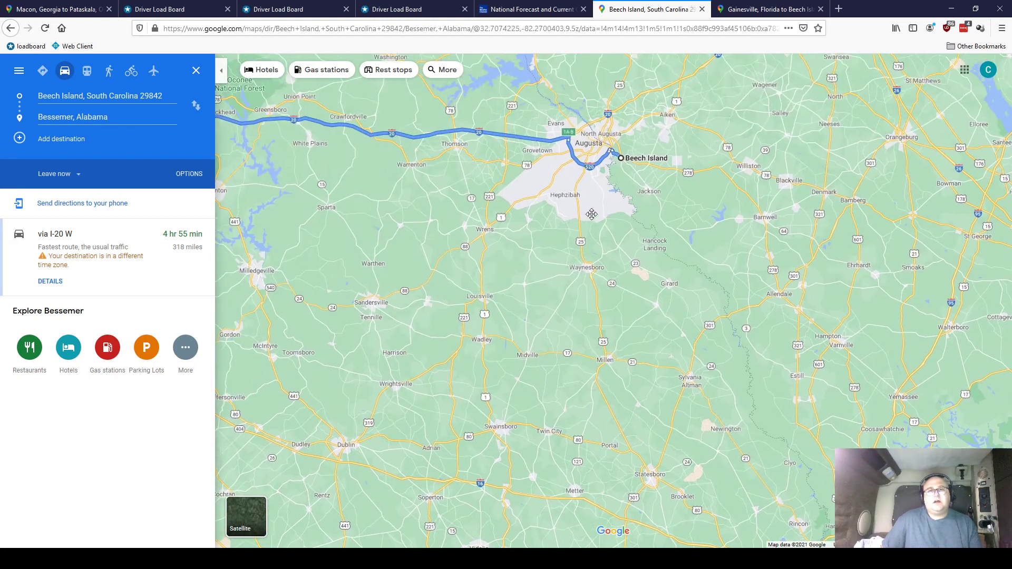
left_click_drag(548, 260, 672, 181)
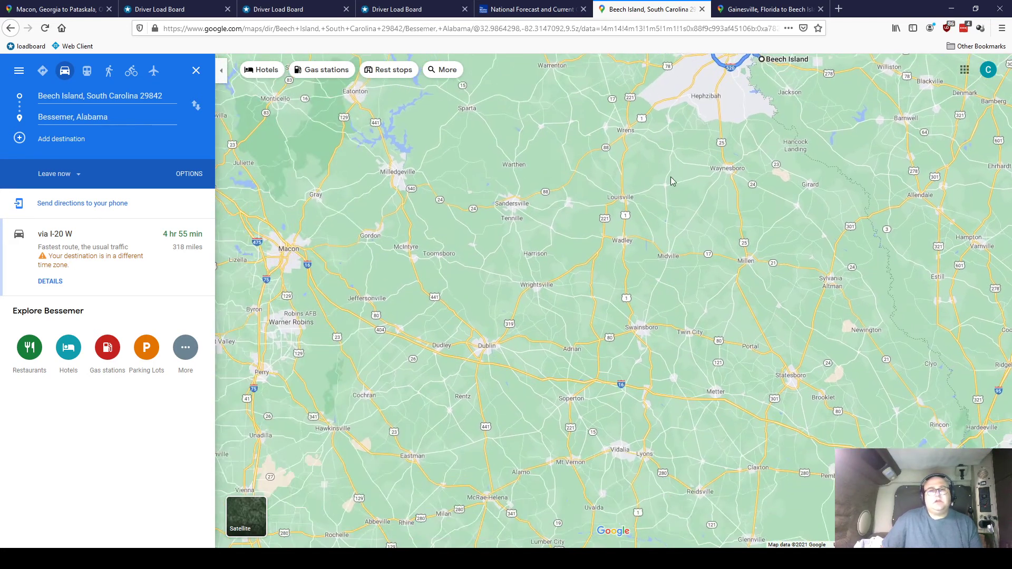
scroll(671, 182, "down", 3)
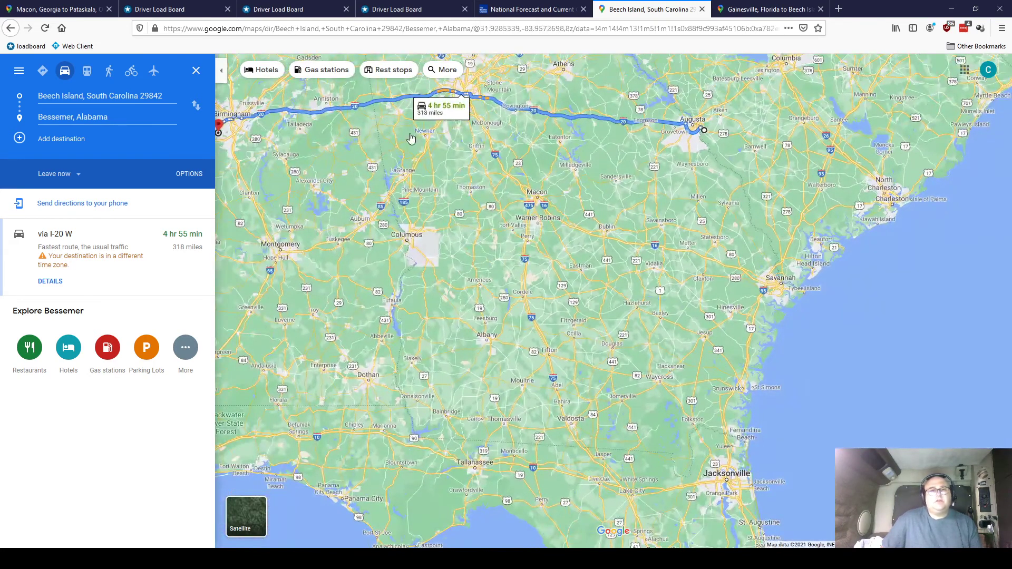
left_click_drag(376, 278, 429, 280)
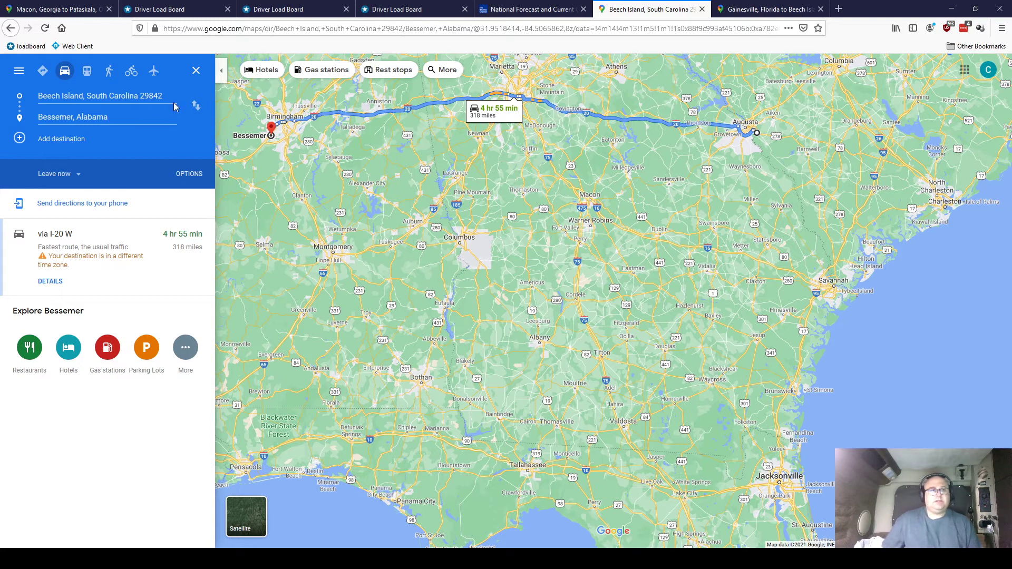
Step: Examine I-75 between Lake City and High Springs closely, around its junction with US-41
left_click(134, 96)
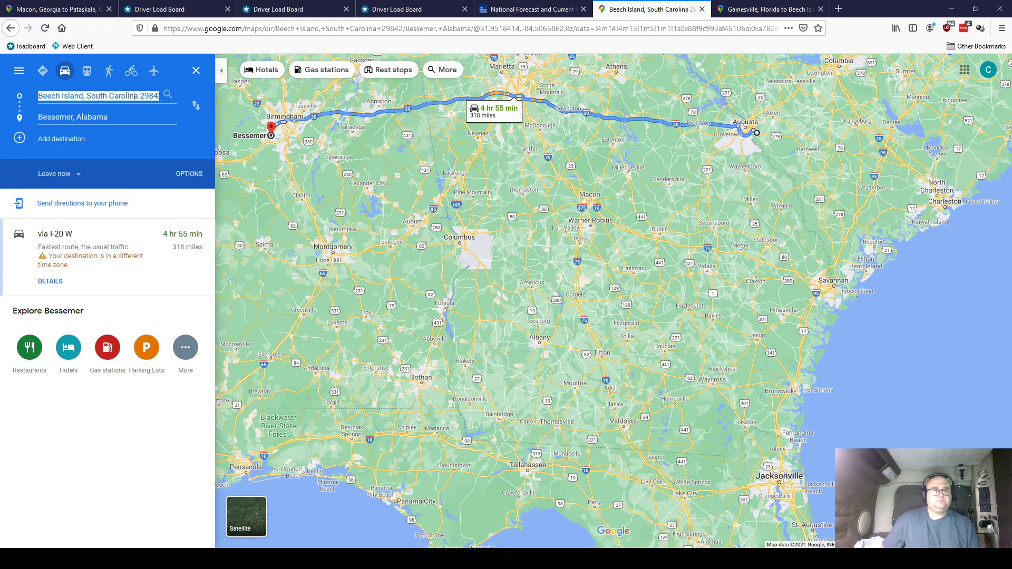
left_click_drag(740, 496, 570, 234)
scroll(571, 234, "up", 3)
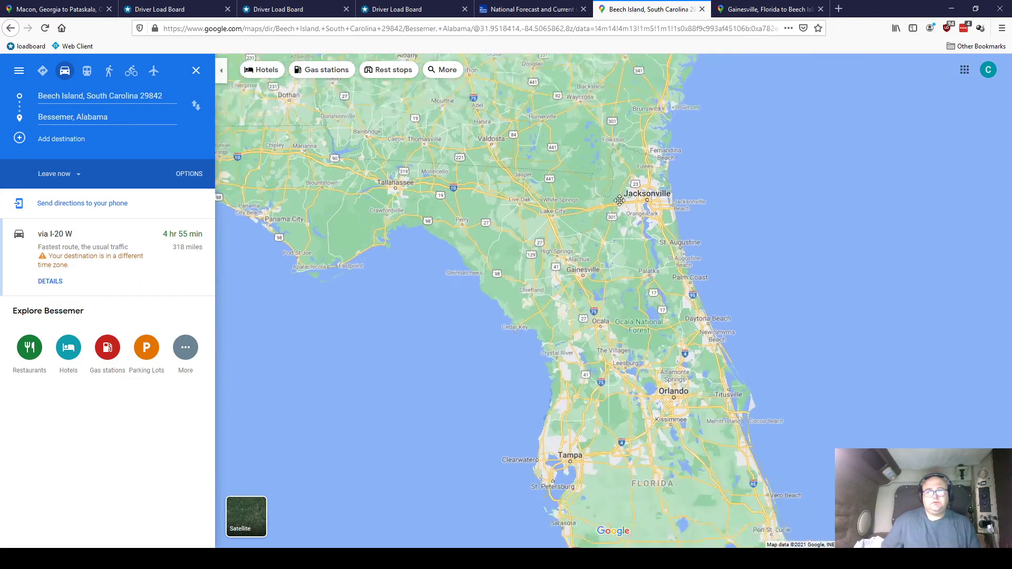
scroll(571, 234, "up", 5)
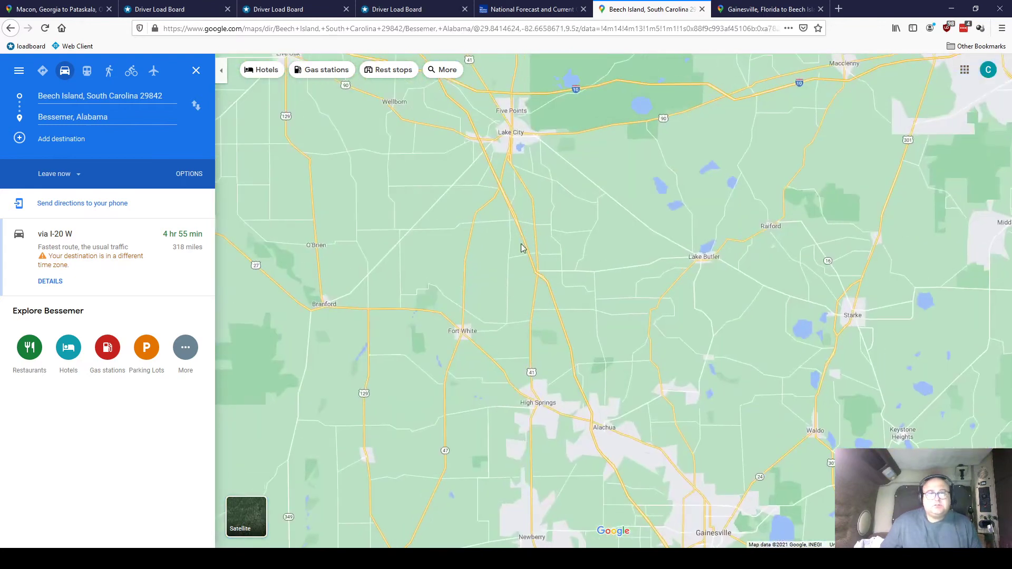
scroll(530, 261, "up", 5)
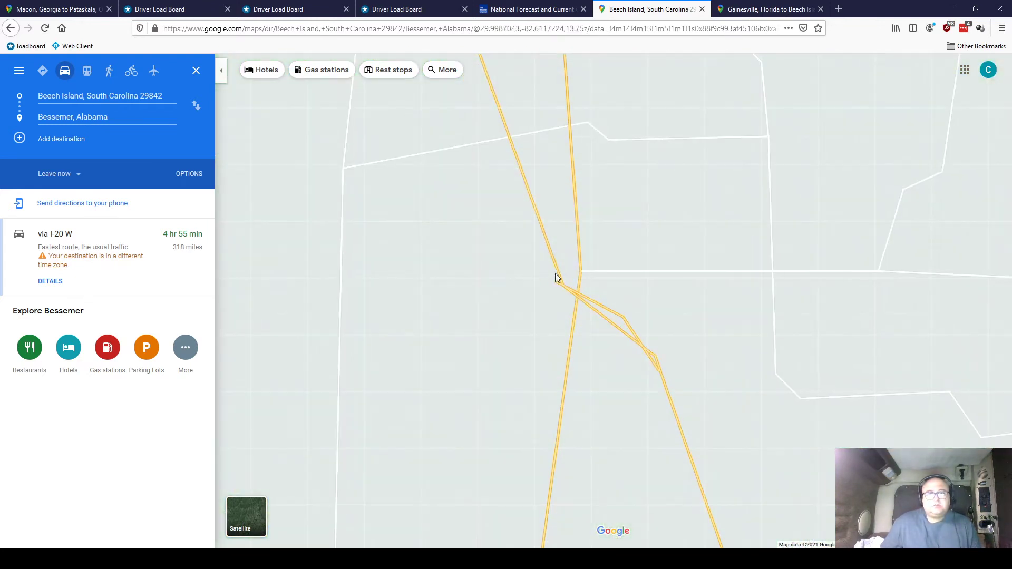
scroll(568, 228, "down", 5)
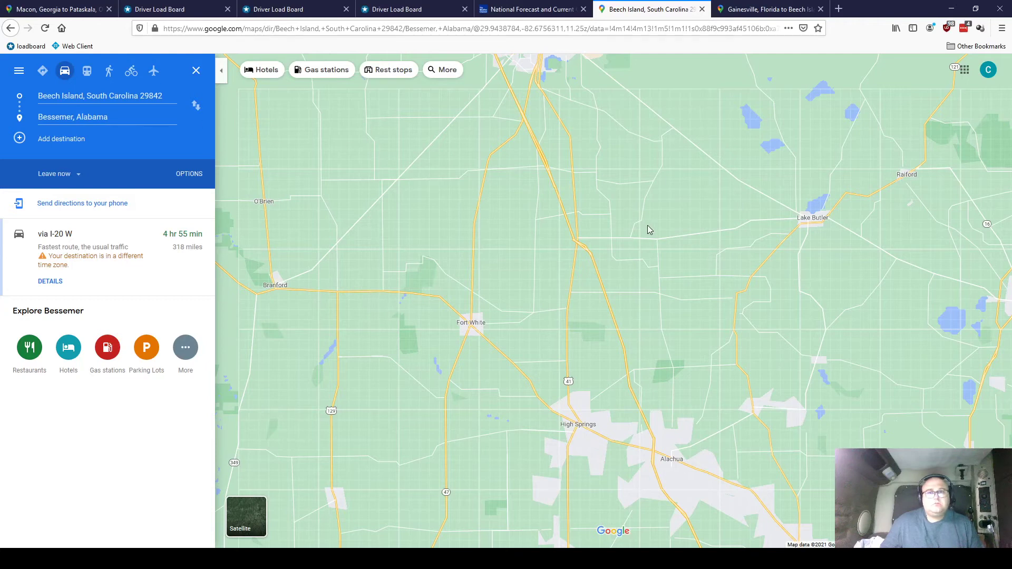
scroll(586, 241, "up", 5)
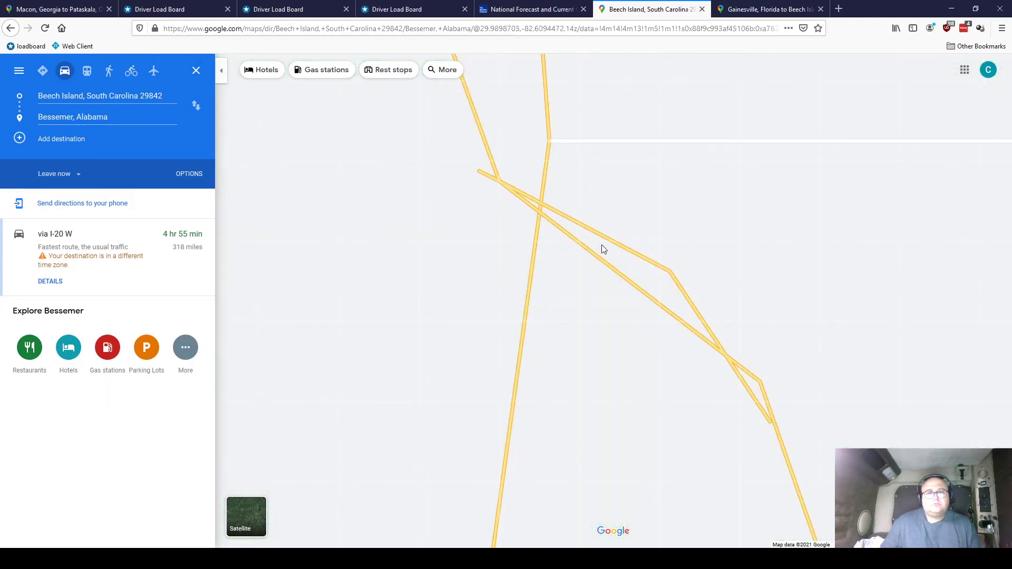
scroll(559, 214, "down", 4)
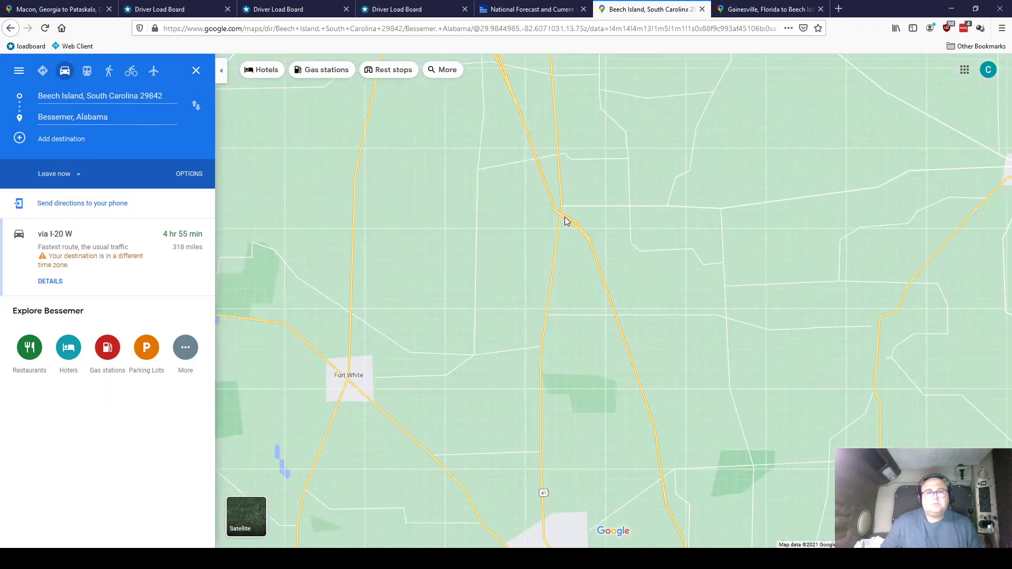
scroll(614, 255, "up", 3)
scroll(424, 215, "up", 2)
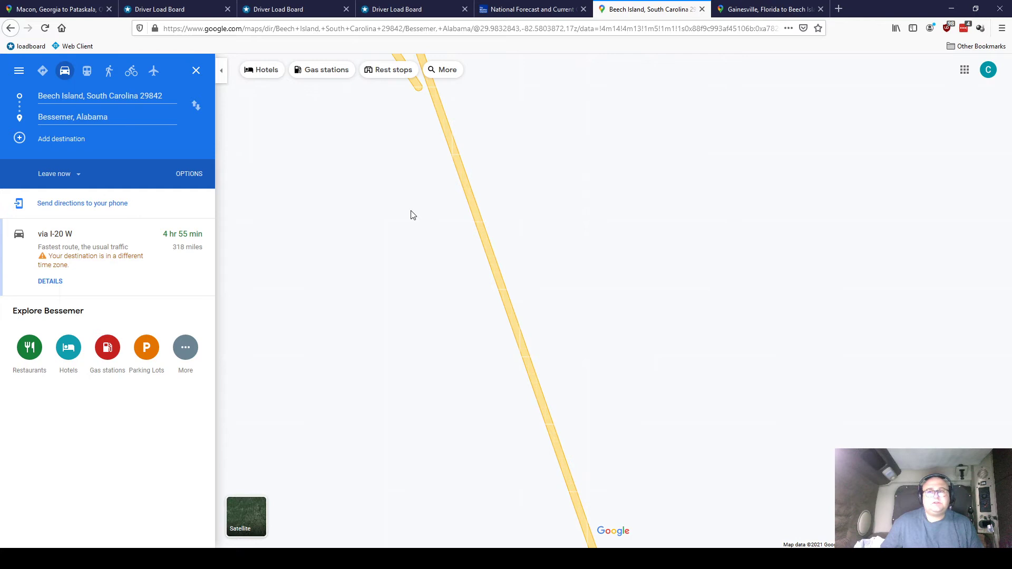
scroll(413, 215, "down", 2)
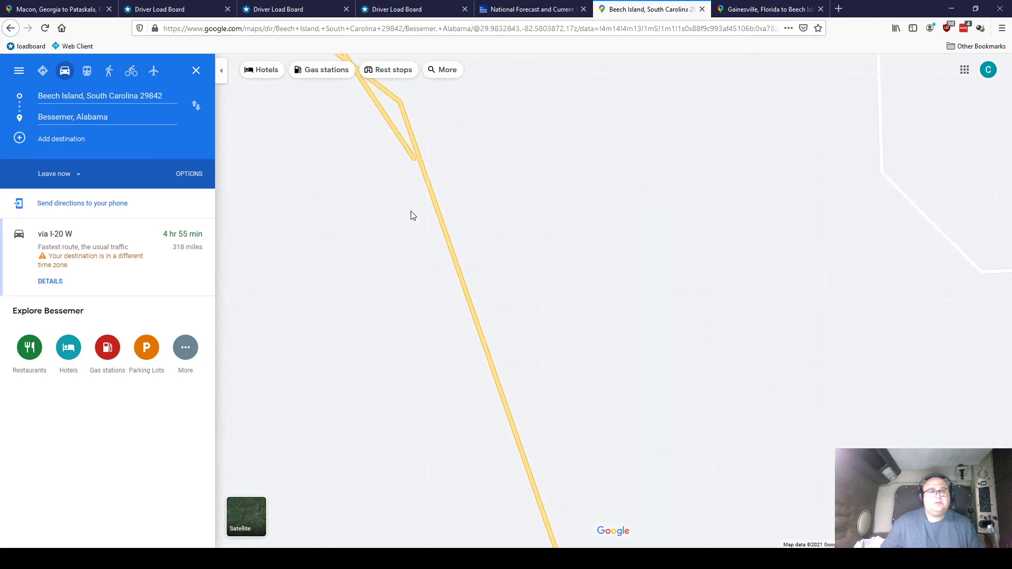
scroll(447, 242, "down", 1)
scroll(531, 236, "down", 2)
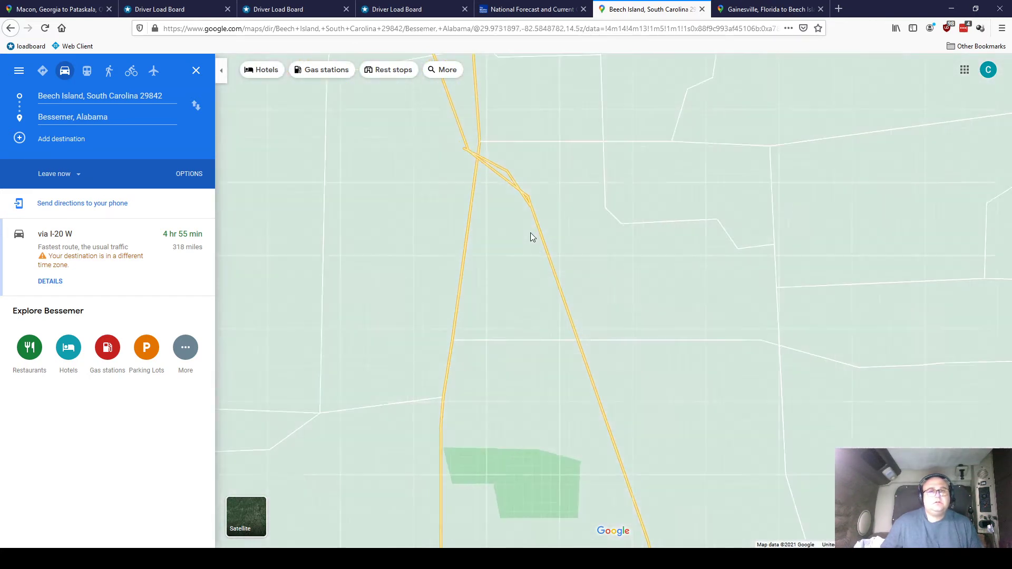
scroll(531, 236, "down", 1)
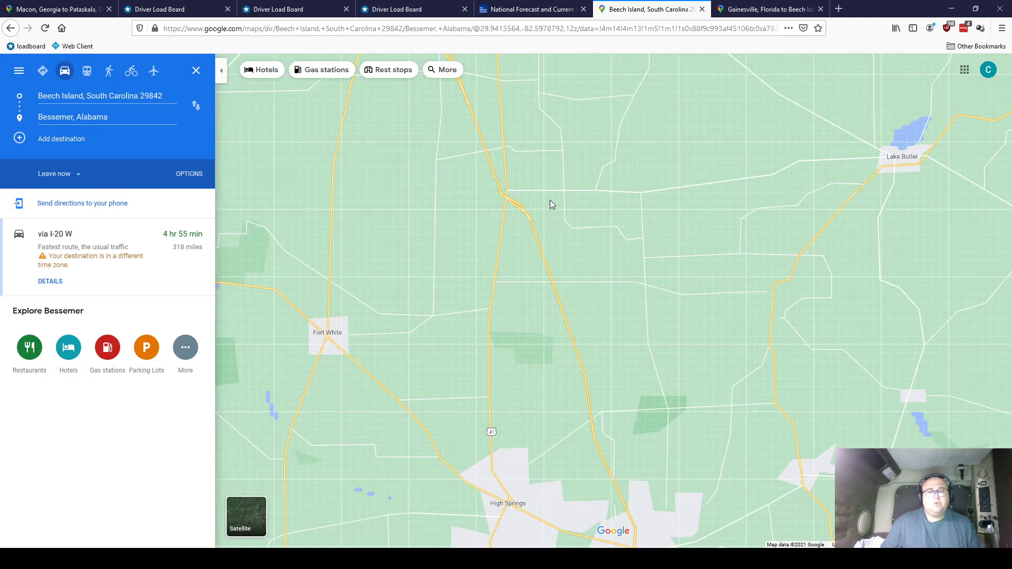
Step: Follow I-75 southeast from the US-41 junction and locate the northbound rest area at mile marker 413
left_click_drag(539, 173, 602, 370)
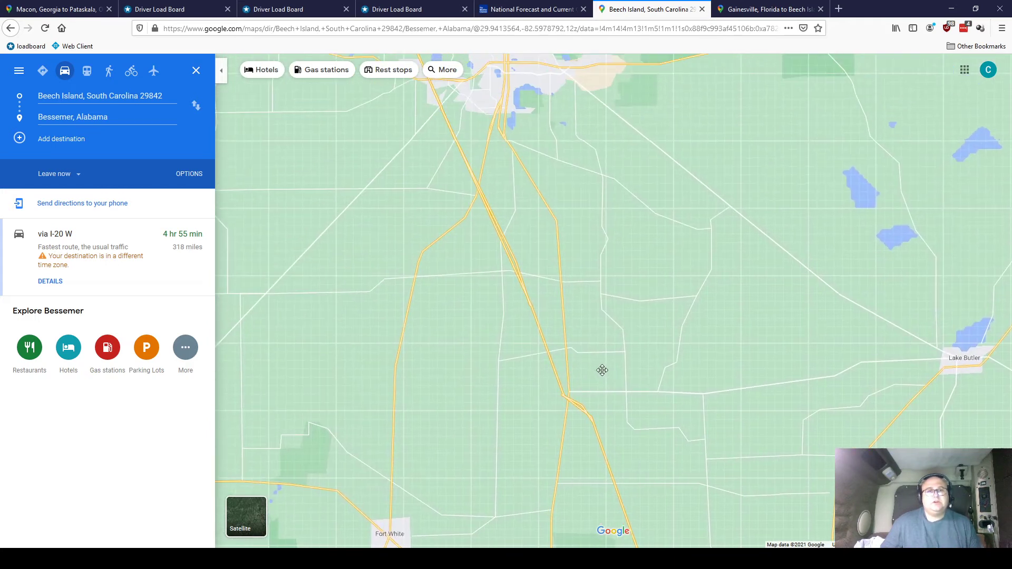
scroll(559, 337, "up", 1)
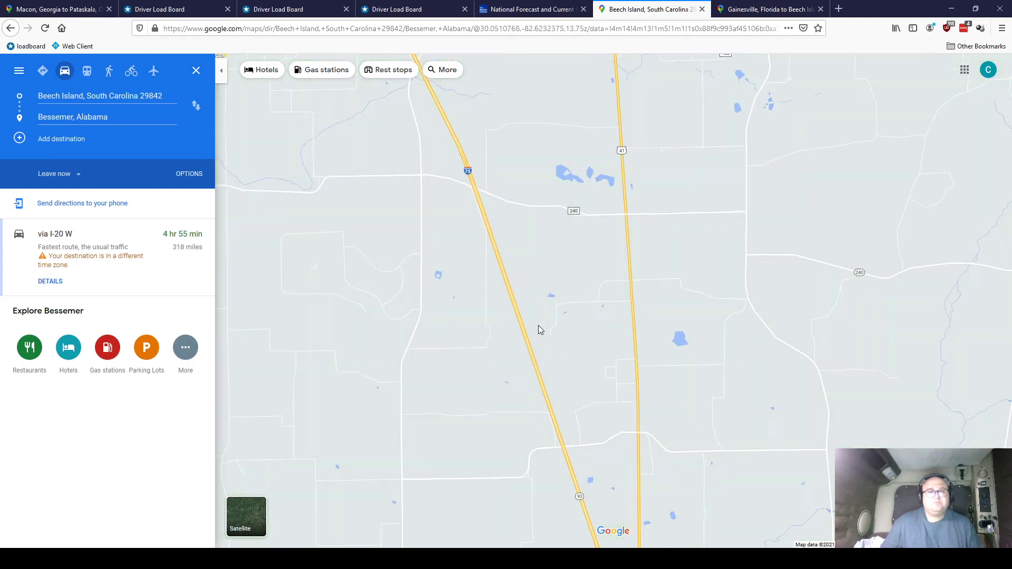
scroll(538, 330, "up", 2)
left_click_drag(652, 452, 641, 120)
left_click_drag(771, 312, 606, 102)
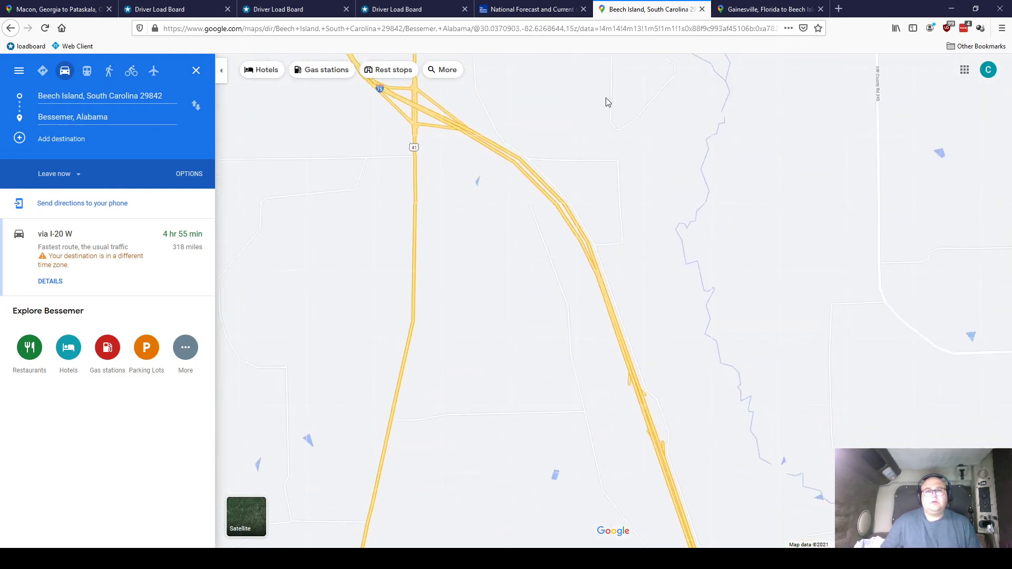
left_click_drag(764, 464, 677, 252)
scroll(580, 254, "up", 3)
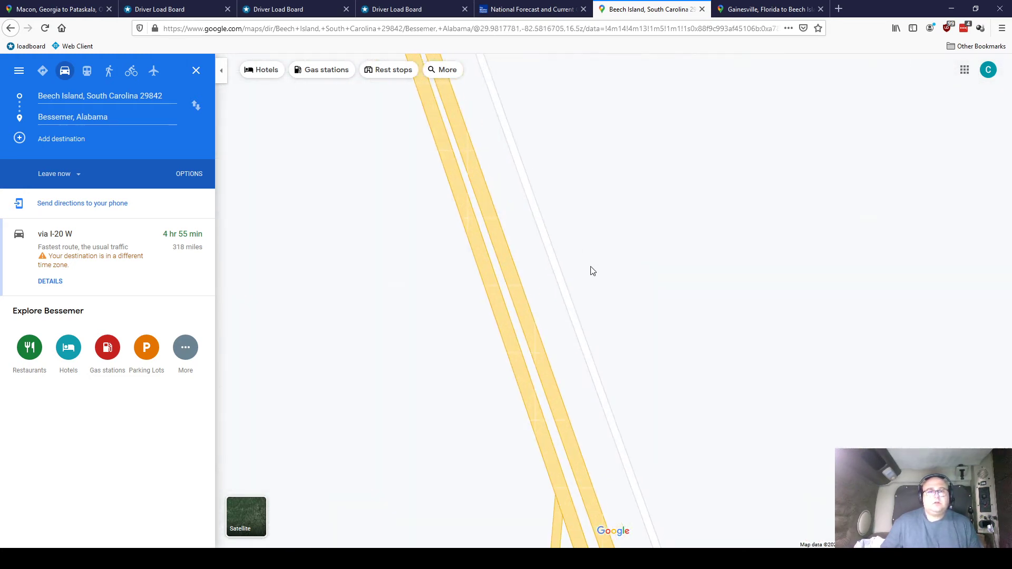
scroll(766, 358, "down", 3)
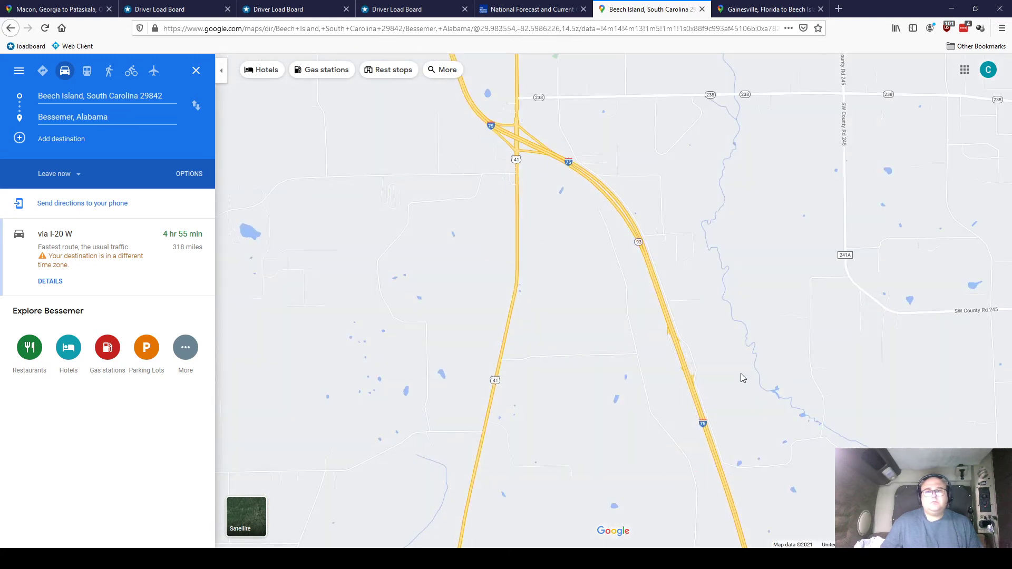
scroll(733, 371, "up", 2)
left_click_drag(709, 388, 615, 314)
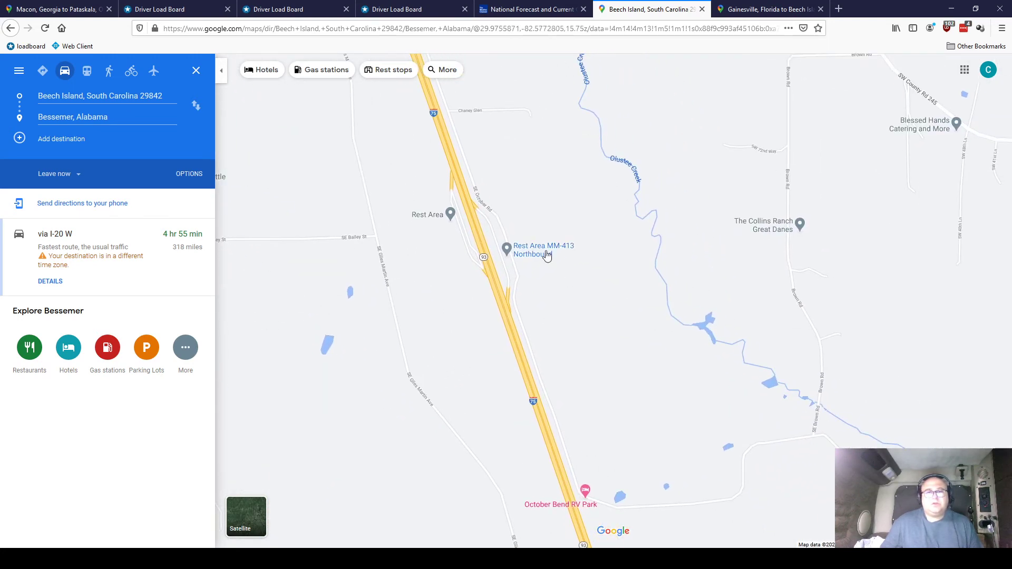
scroll(547, 255, "up", 2)
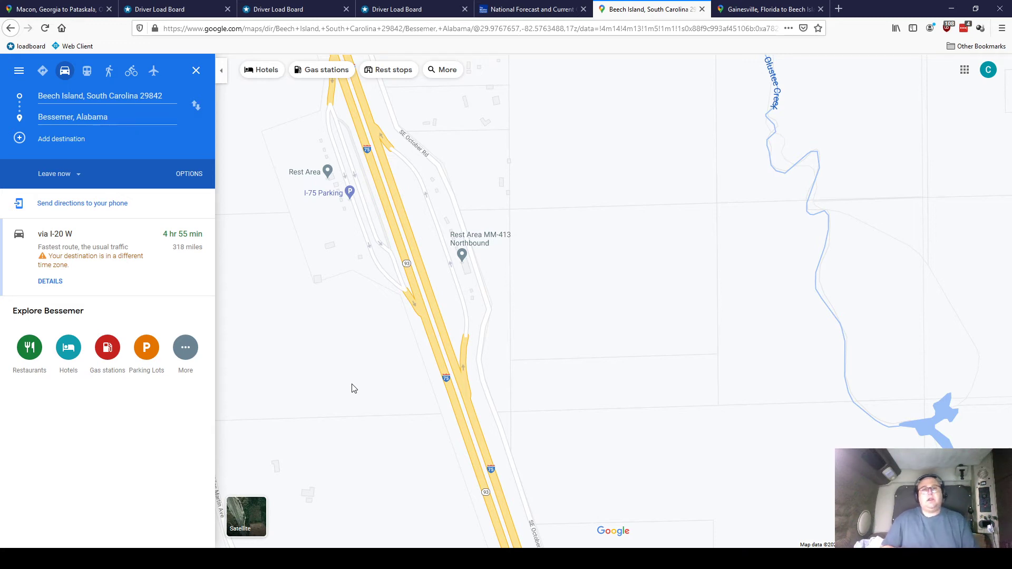
Step: Add Rest Area MM-413 Northbound to the Beech Island to Bessemer directions and make it the starting point
left_click(463, 256)
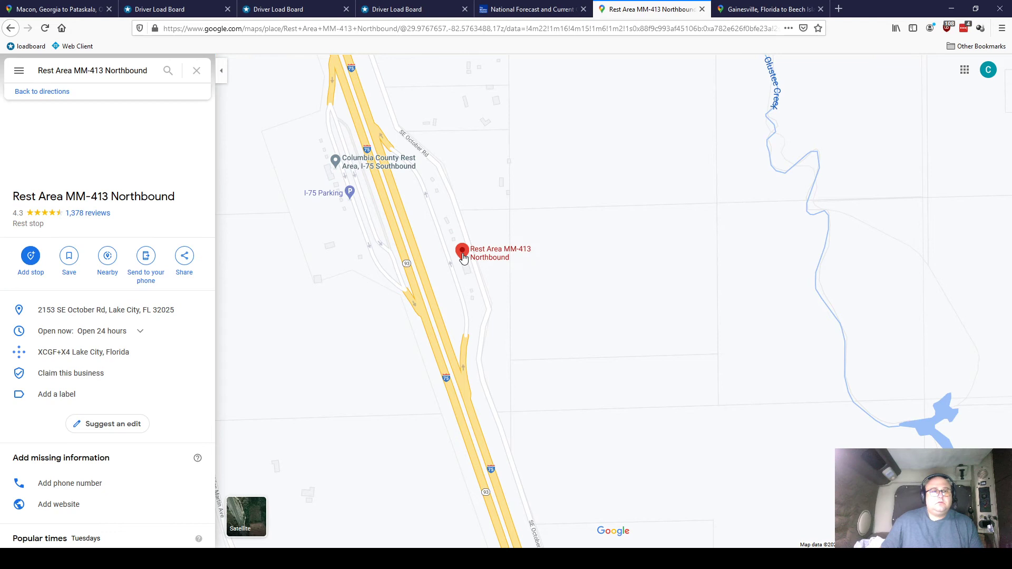
left_click(32, 262)
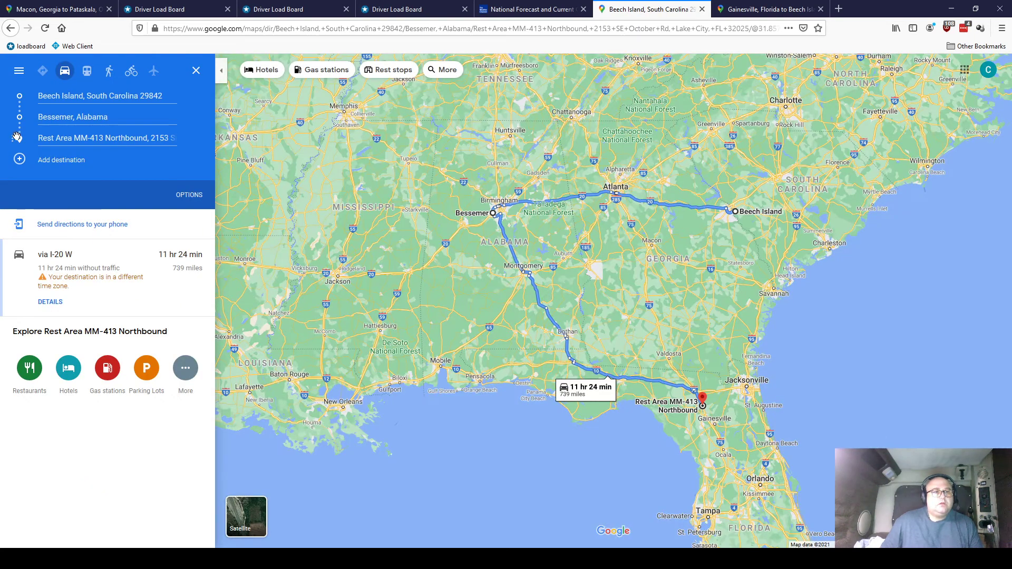
left_click_drag(17, 137, 20, 92)
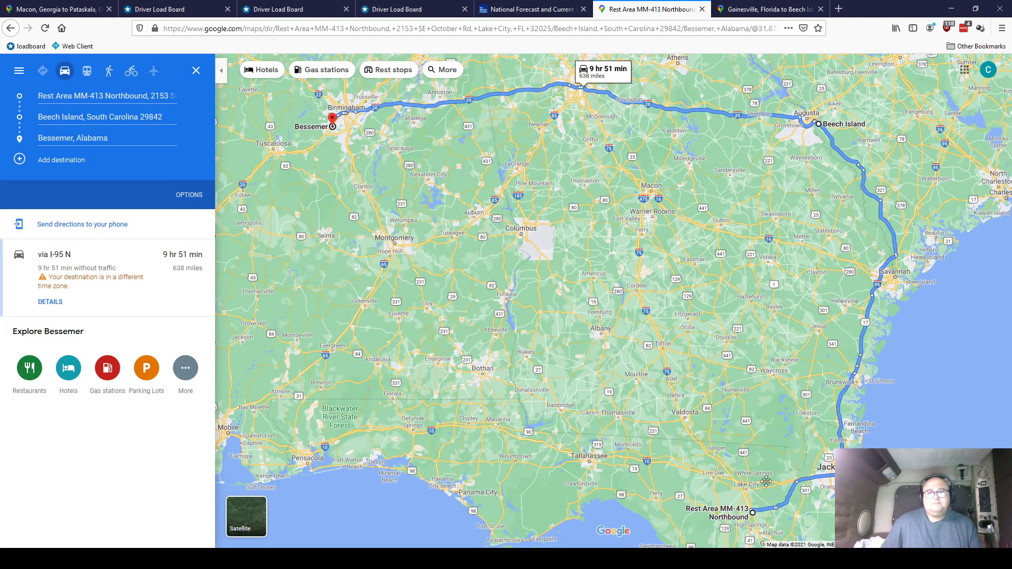
Step: Reroute the leg from the rest area to Beech Island along I-75 past the I-10 interchange northwest of Lake City, and examine its path
left_click_drag(741, 494, 505, 311)
scroll(505, 311, "up", 3)
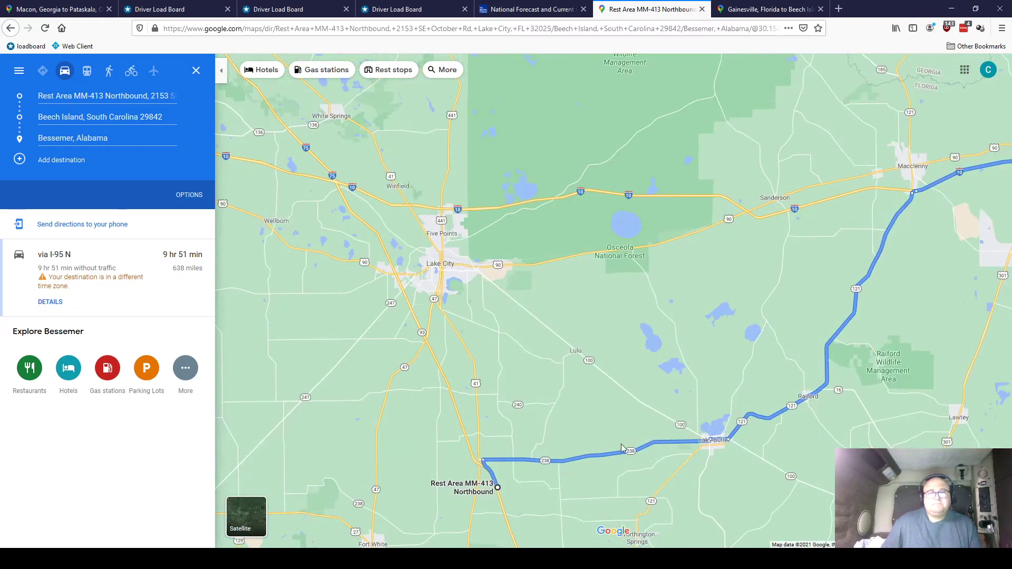
left_click_drag(594, 455, 335, 191)
scroll(574, 301, "down", 2)
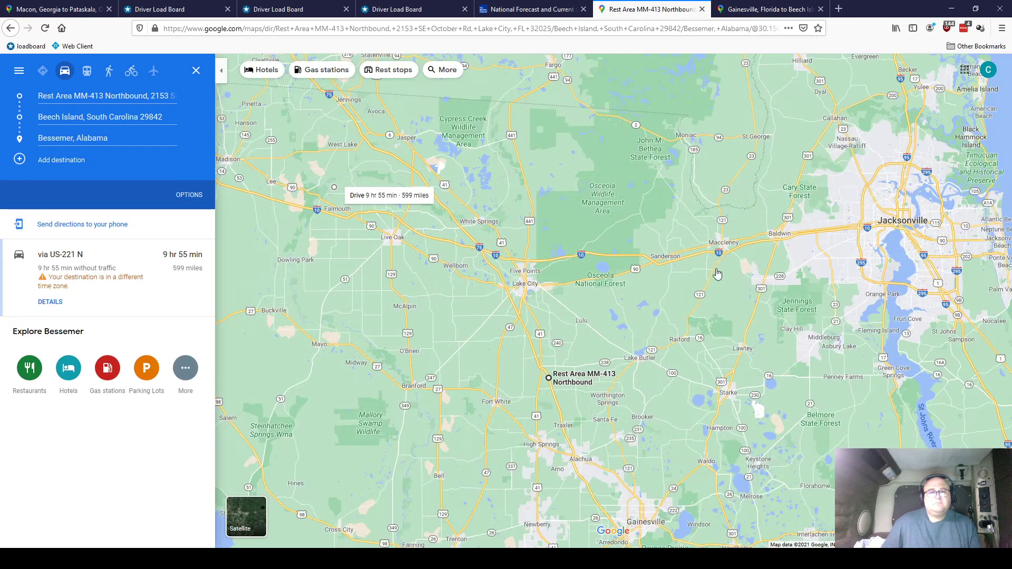
scroll(734, 221, "down", 2)
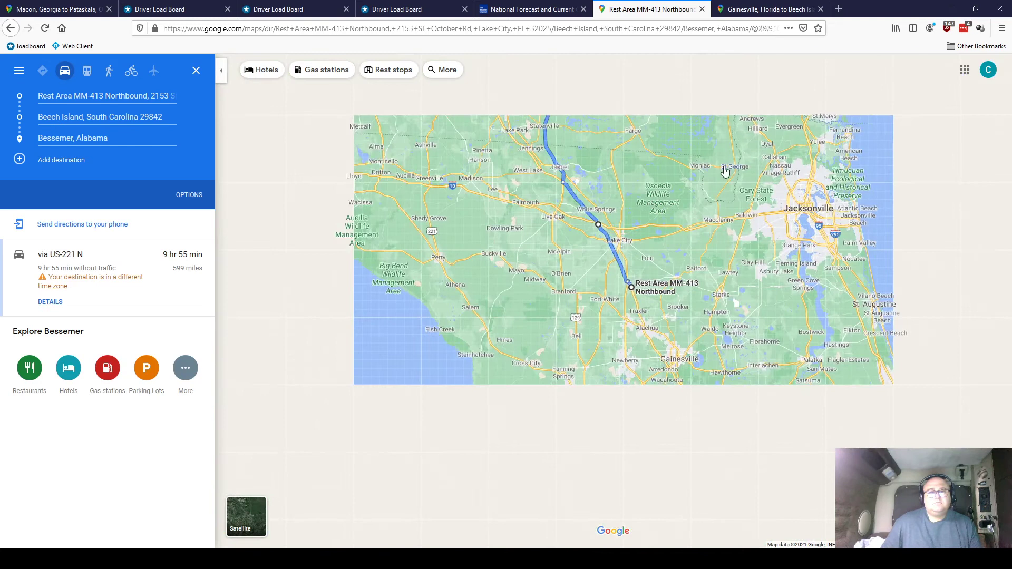
left_click_drag(723, 170, 601, 288)
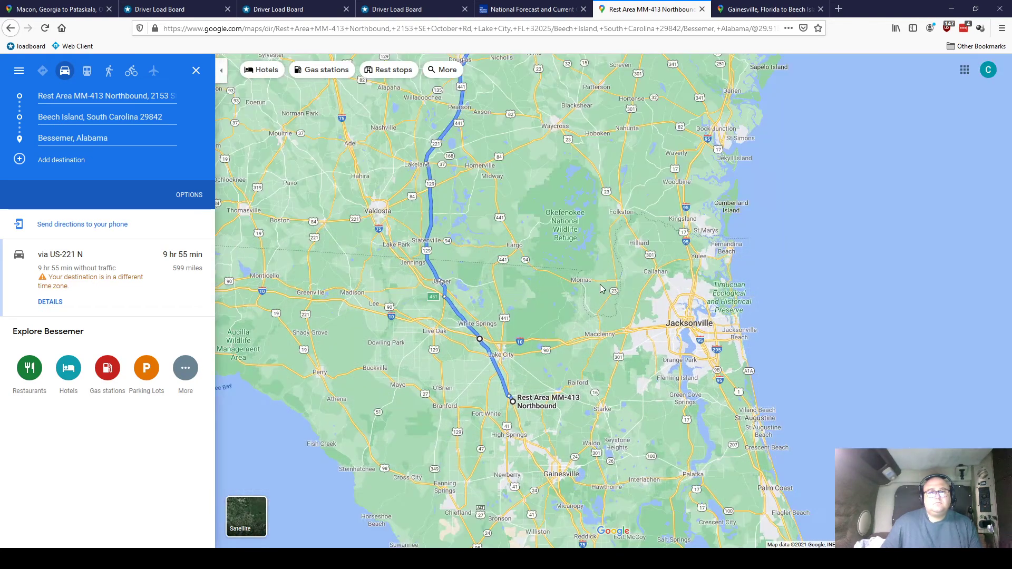
scroll(622, 279, "down", 2)
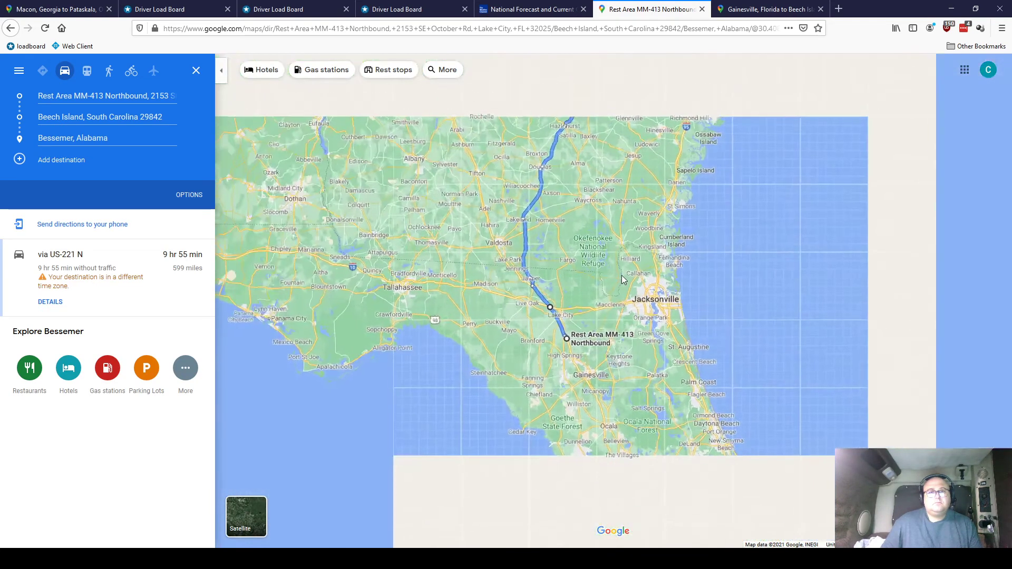
Step: Examine the US-129 and US-221 route from the I-75 exit near Jasper north through Lakeland to Douglas
left_click_drag(631, 197, 599, 258)
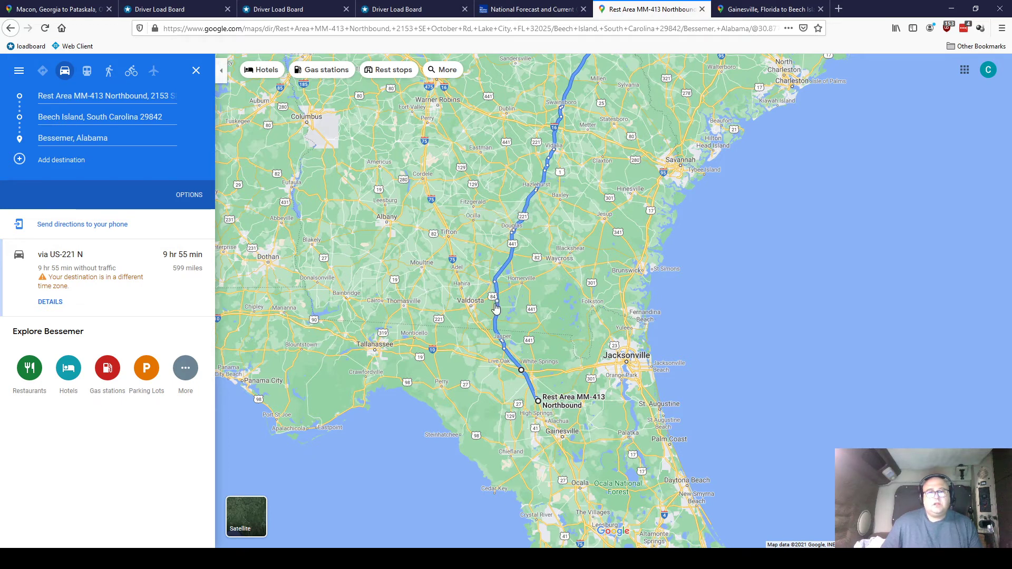
scroll(499, 321, "up", 3)
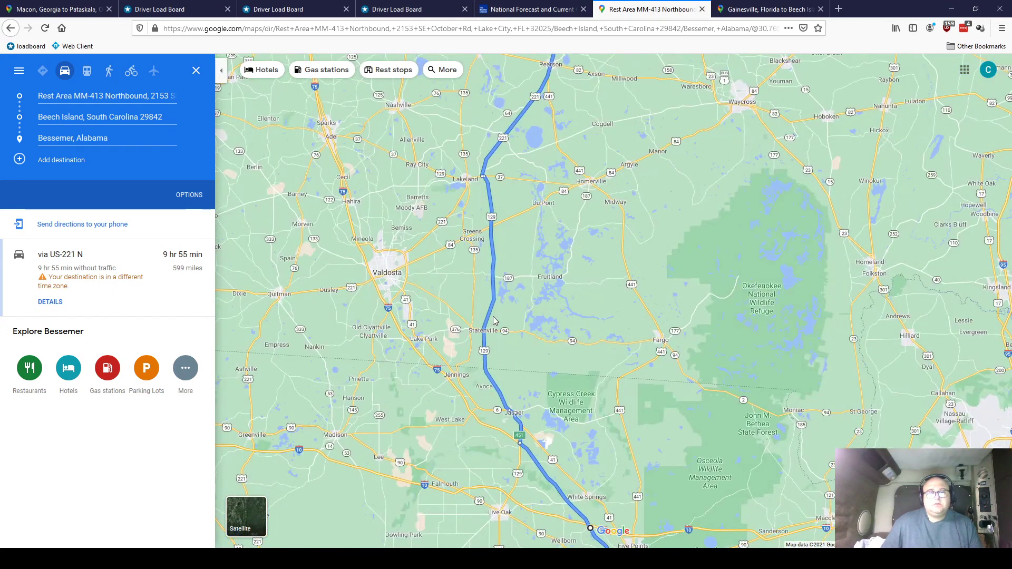
scroll(519, 437, "up", 3)
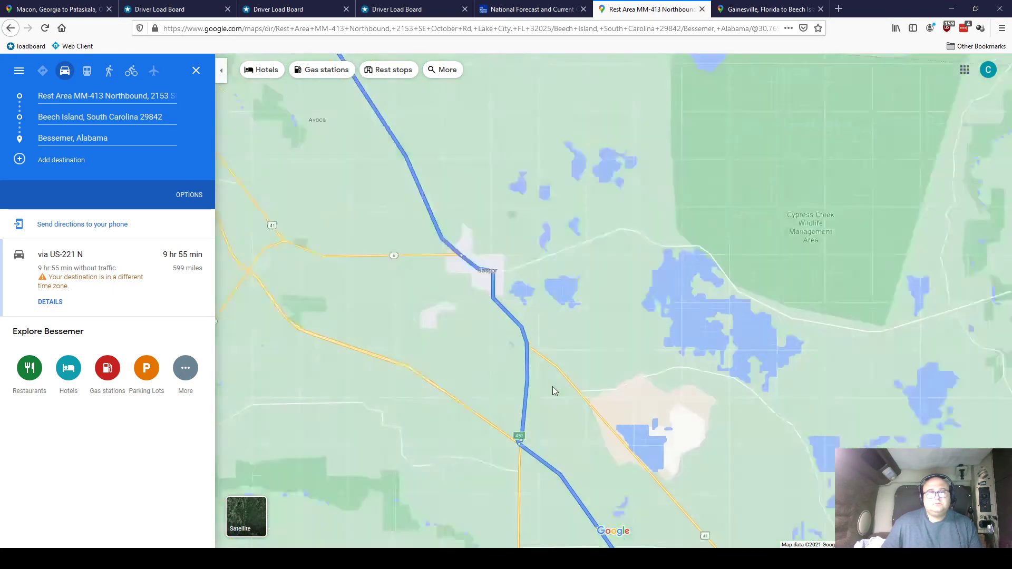
scroll(552, 391, "up", 1)
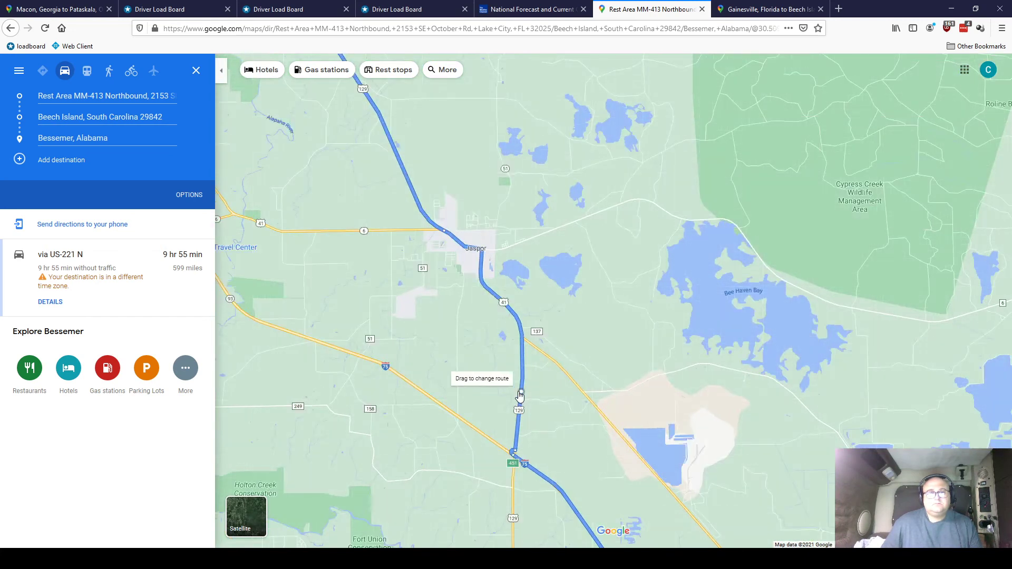
scroll(520, 395, "down", 3)
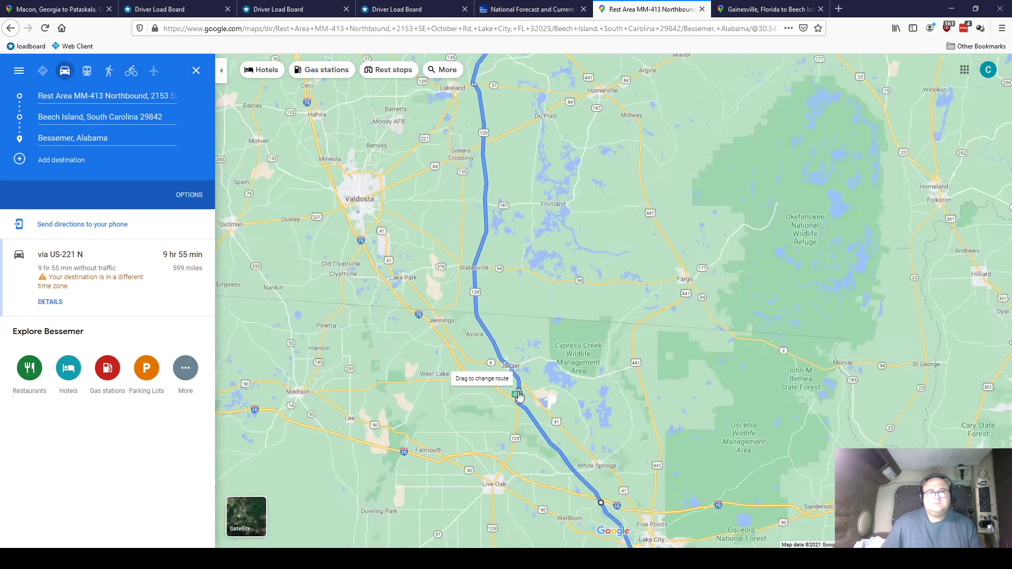
scroll(519, 396, "down", 1)
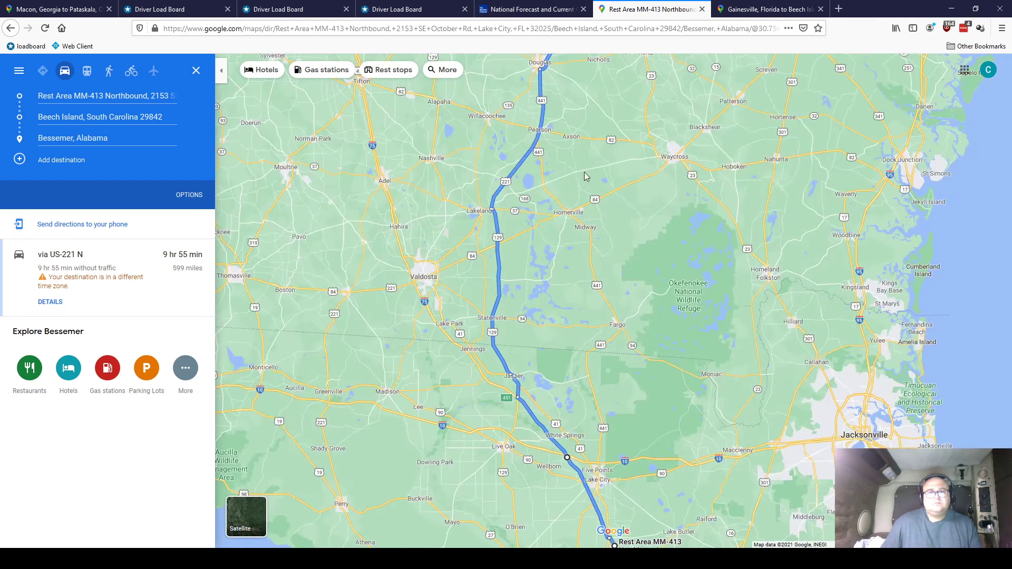
left_click_drag(585, 176, 527, 357)
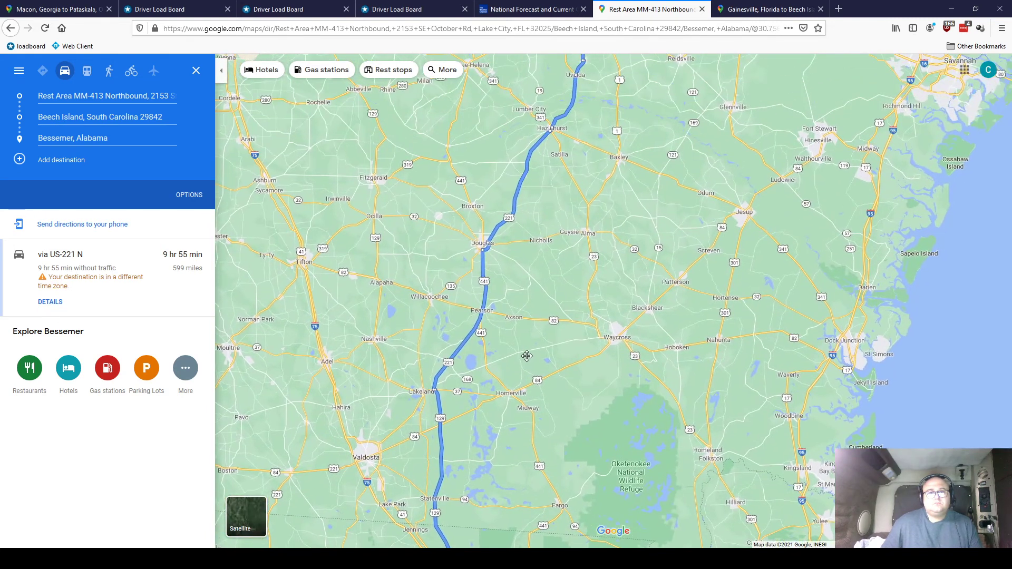
scroll(448, 368, "up", 5)
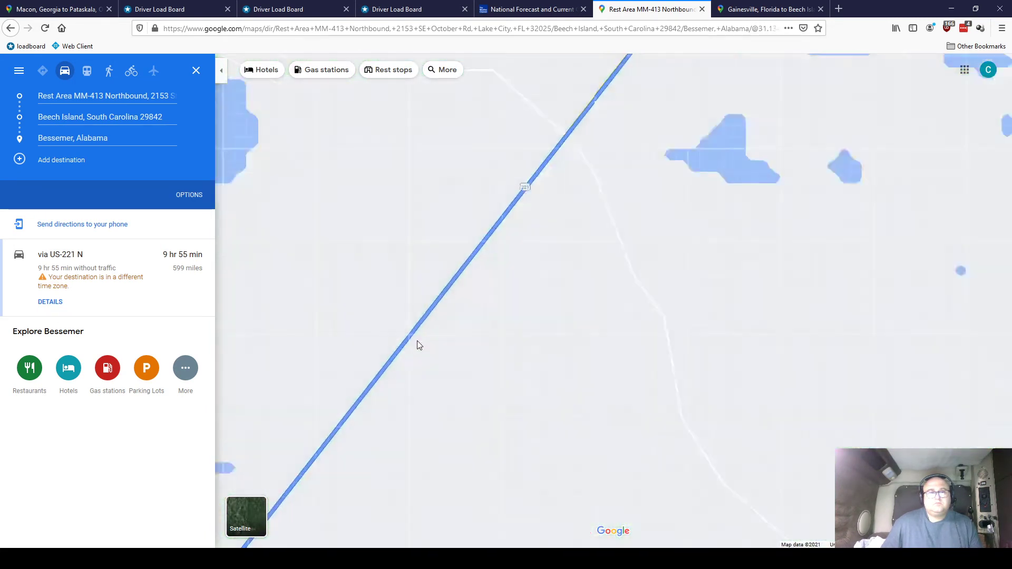
scroll(419, 346, "up", 1)
scroll(397, 316, "up", 1)
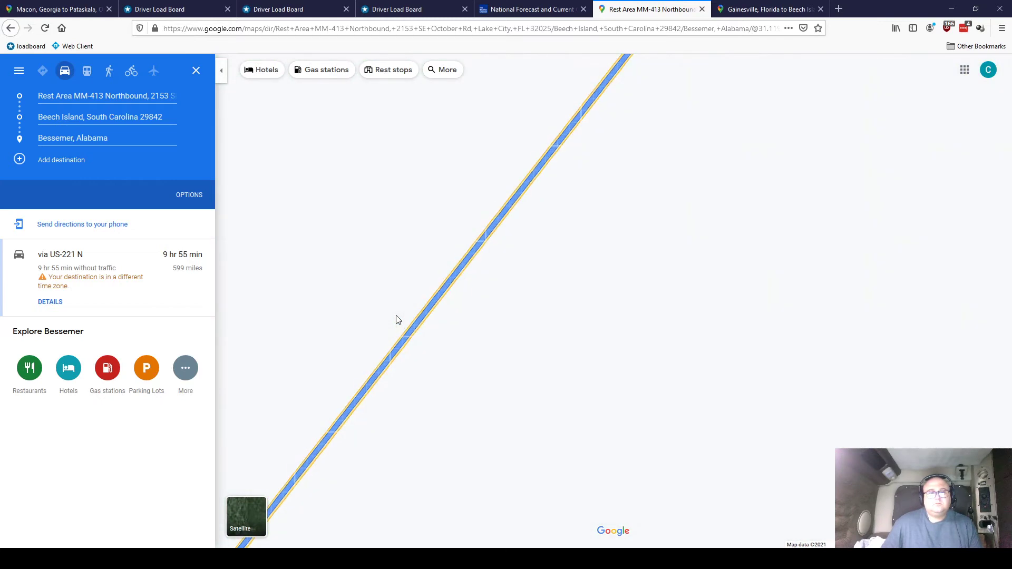
scroll(481, 345, "down", 6)
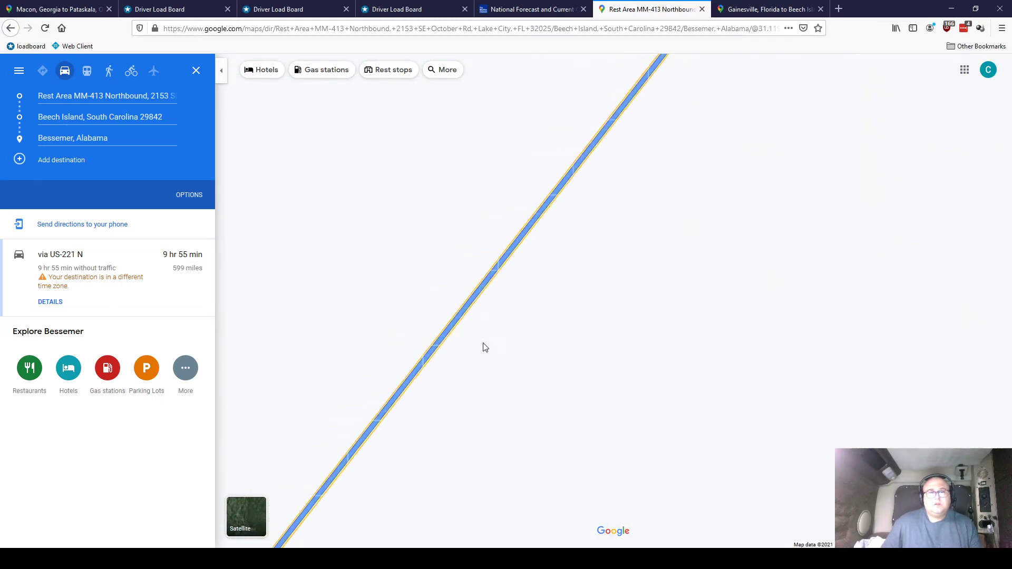
scroll(583, 381, "down", 1)
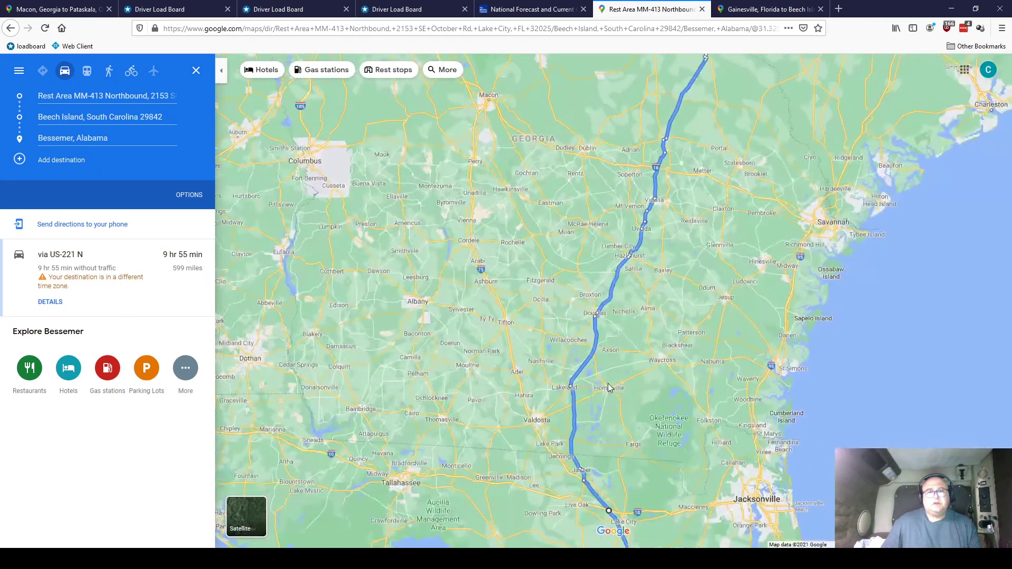
Step: Reroute the leg from the rest area to Beech Island east along I-10 through a point just west of Jacksonville
mouse_move(651, 422)
left_mouse_down()
mouse_move(546, 407)
mouse_move(469, 268)
left_mouse_up()
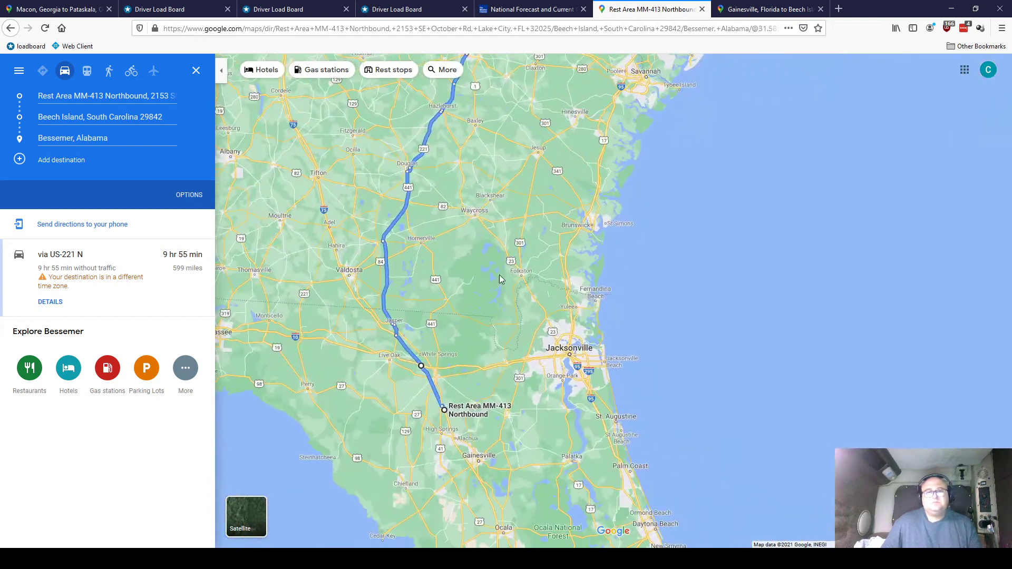
scroll(523, 269, "down", 1)
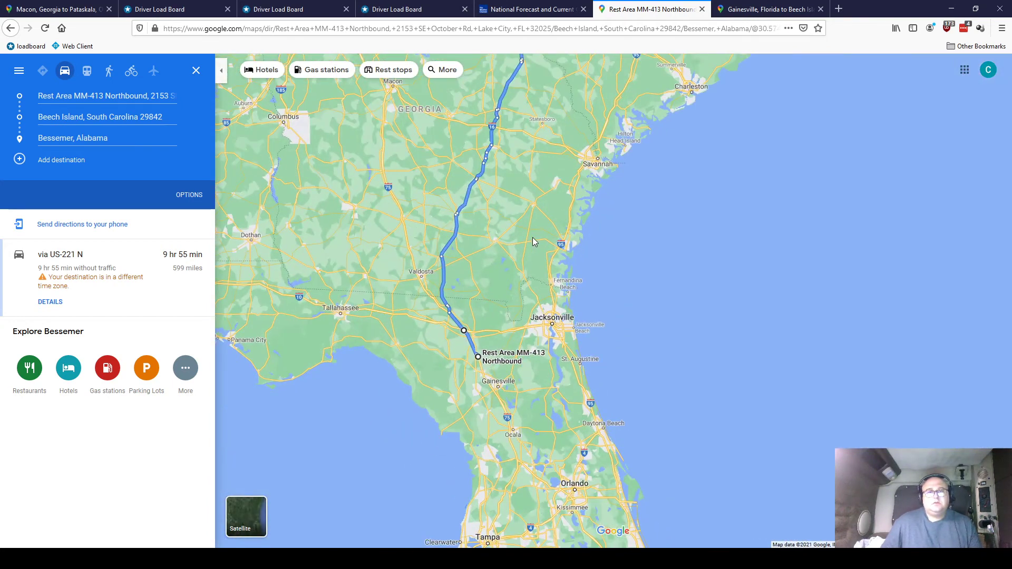
left_click_drag(533, 237, 524, 312)
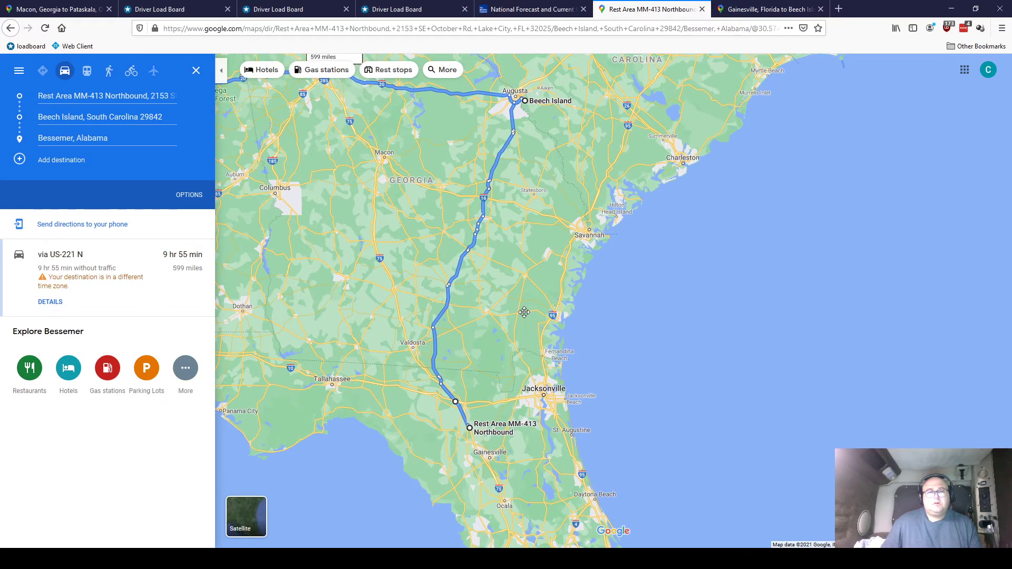
left_click_drag(523, 312, 505, 255)
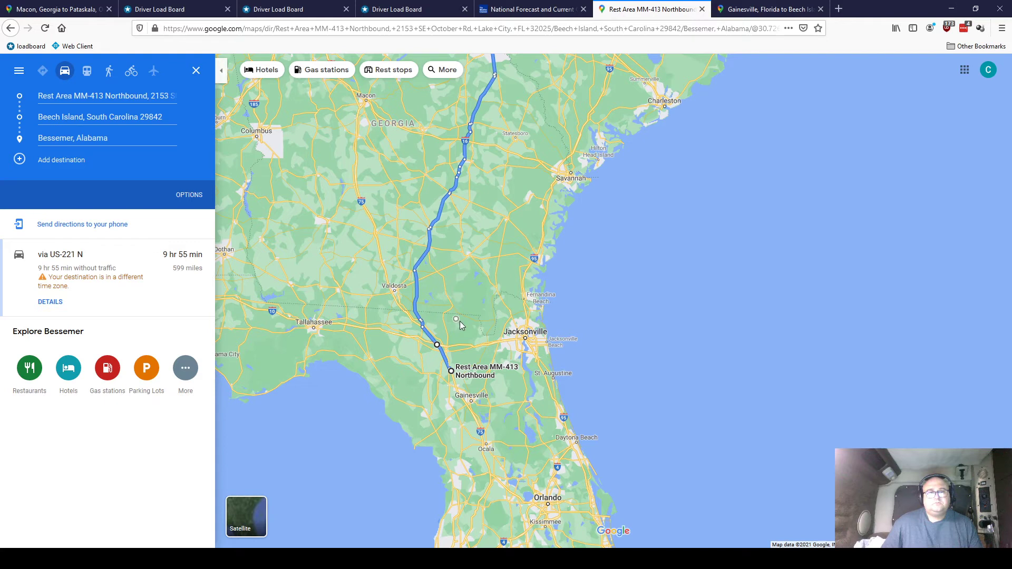
left_click_drag(416, 305, 510, 347)
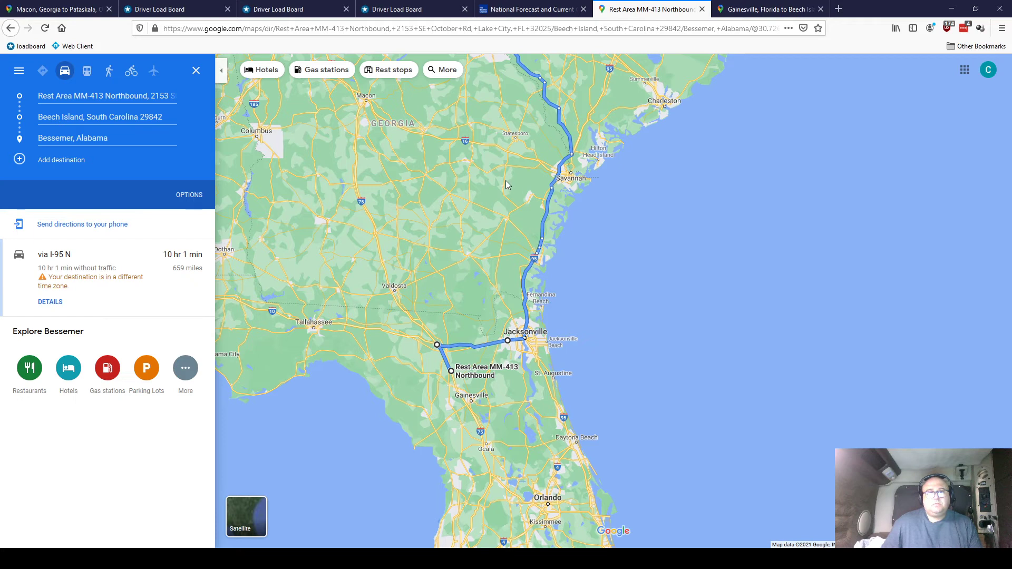
Step: Reroute the stretch past Savannah to Beech Island west along I-16 through a point southwest of Statesboro
left_click_drag(506, 185, 500, 288)
scroll(515, 250, "up", 2)
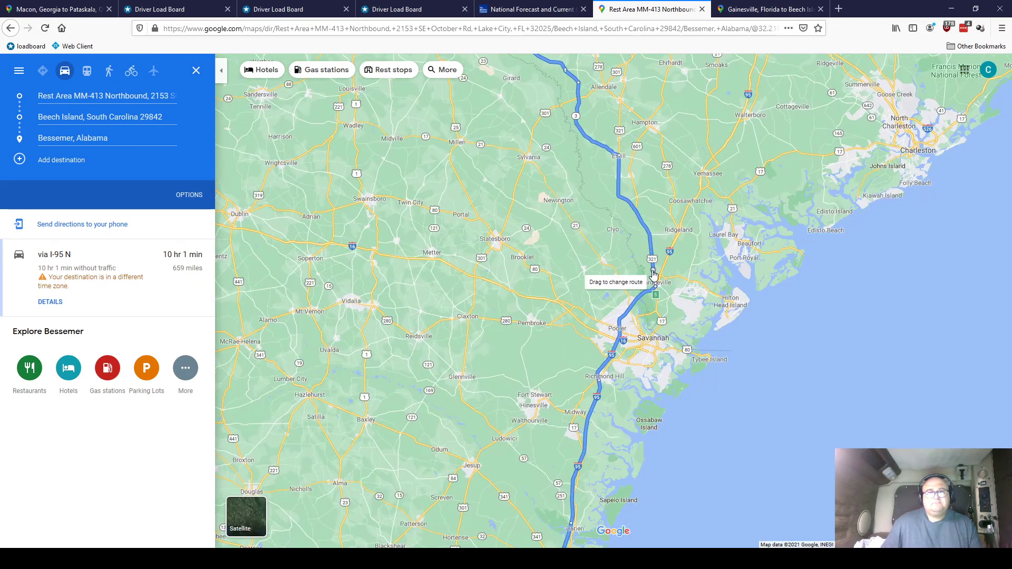
left_click_drag(652, 273, 481, 283)
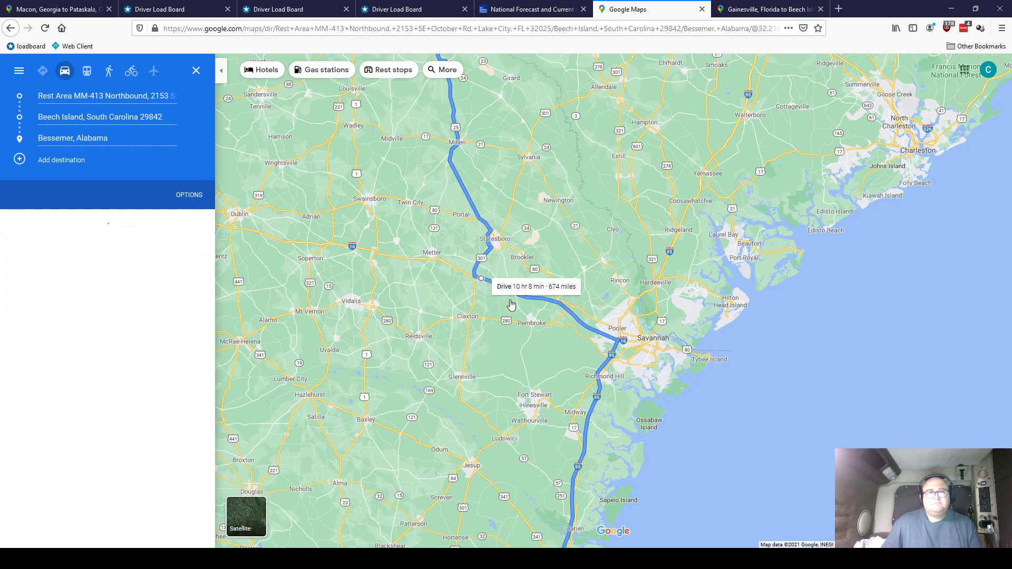
scroll(459, 378, "down", 1)
scroll(458, 378, "down", 1)
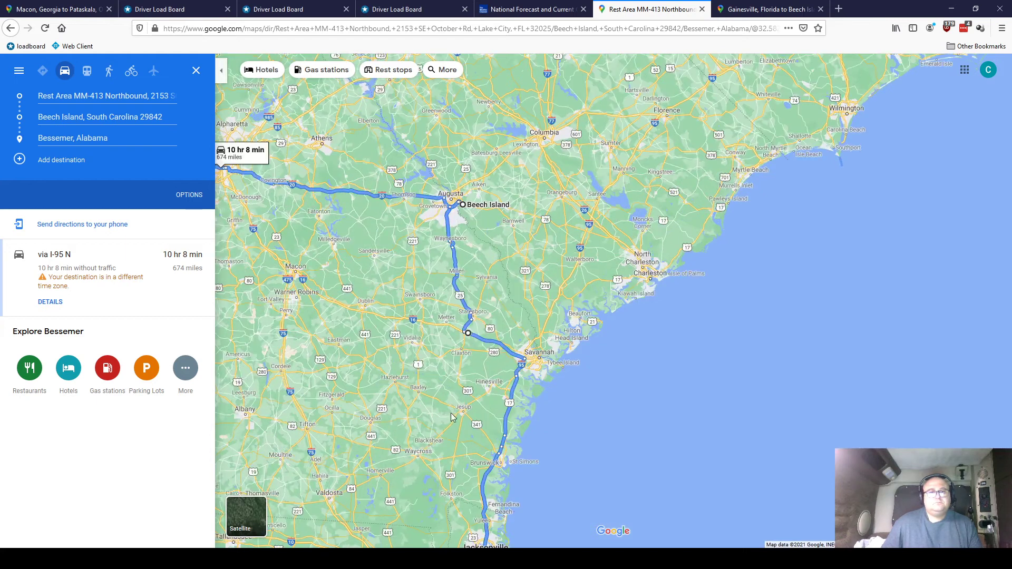
Step: Remove Bessemer from the directions and look over the area between Beech Island and Birmingham
left_click_drag(417, 442, 515, 355)
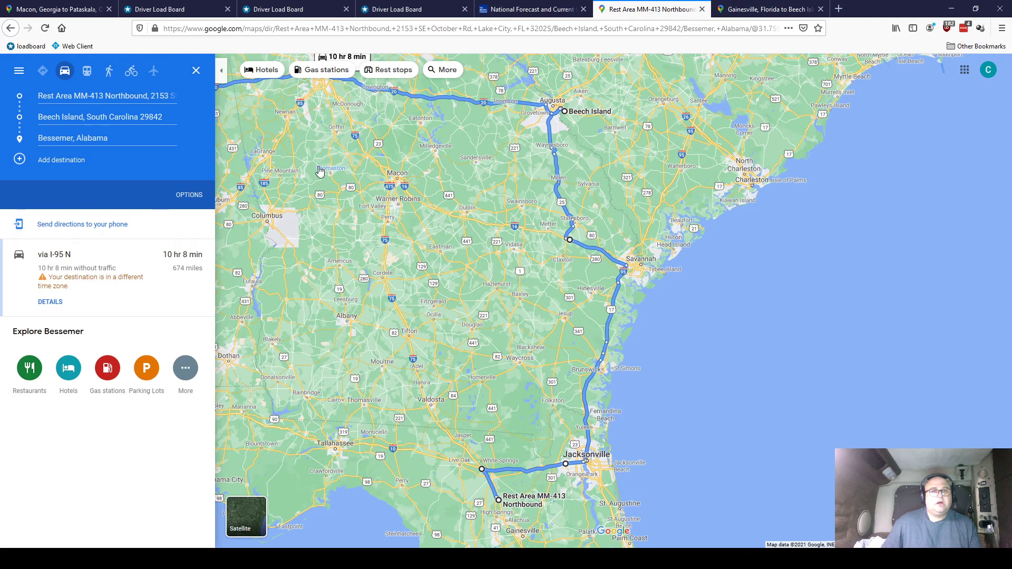
left_click_drag(323, 167, 482, 199)
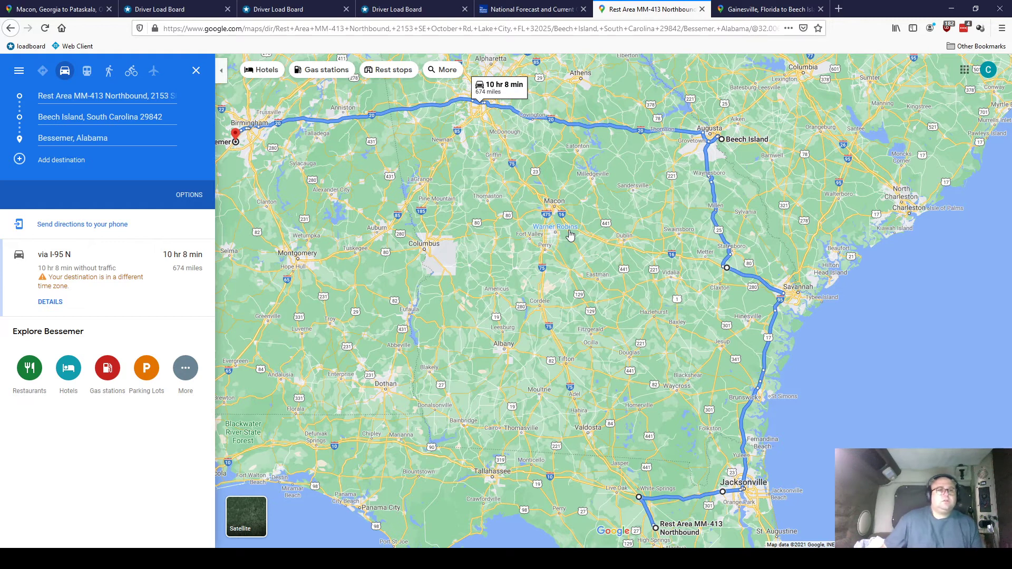
left_click(196, 138)
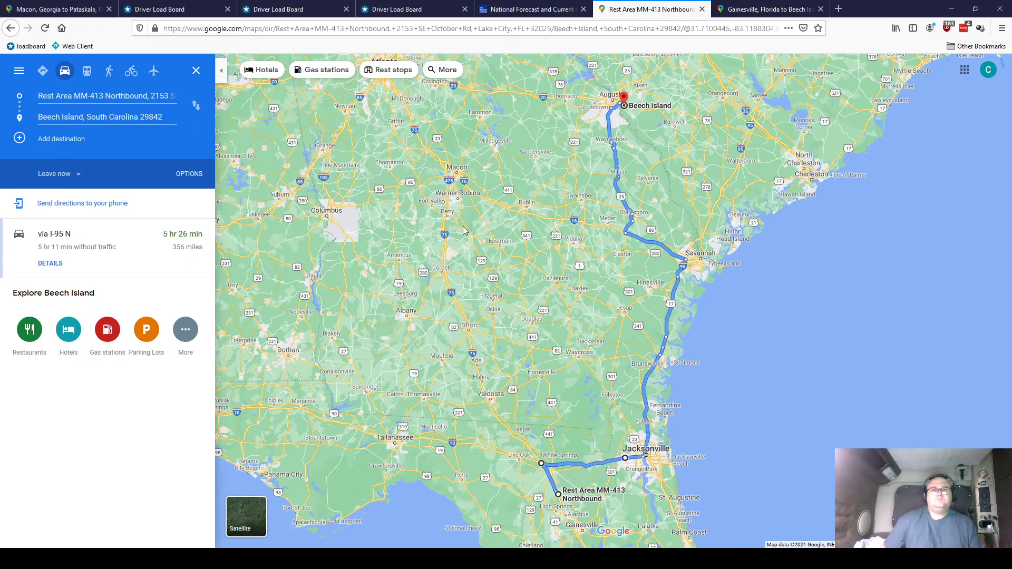
left_click_drag(467, 146, 582, 267)
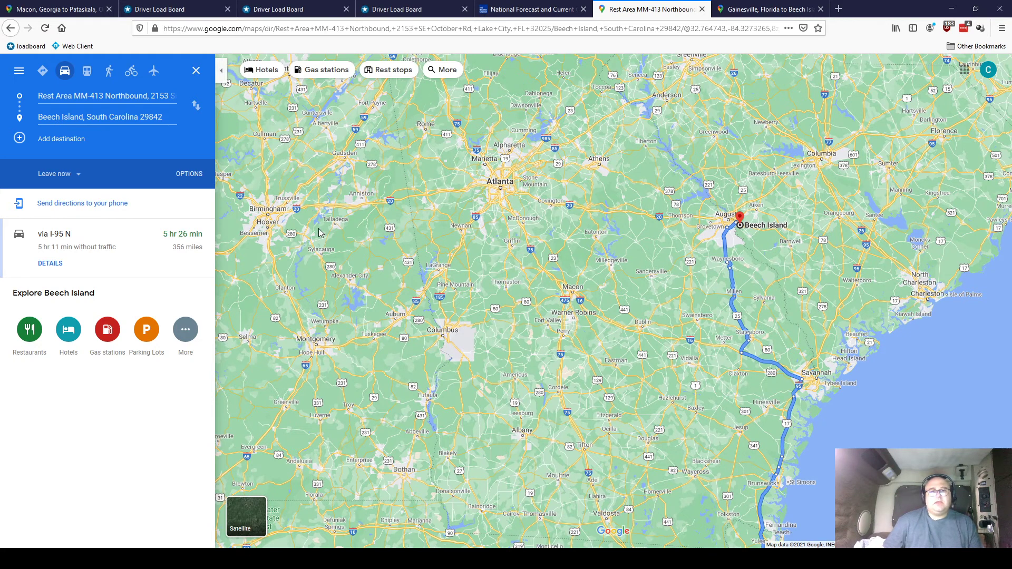
left_click_drag(319, 233, 405, 247)
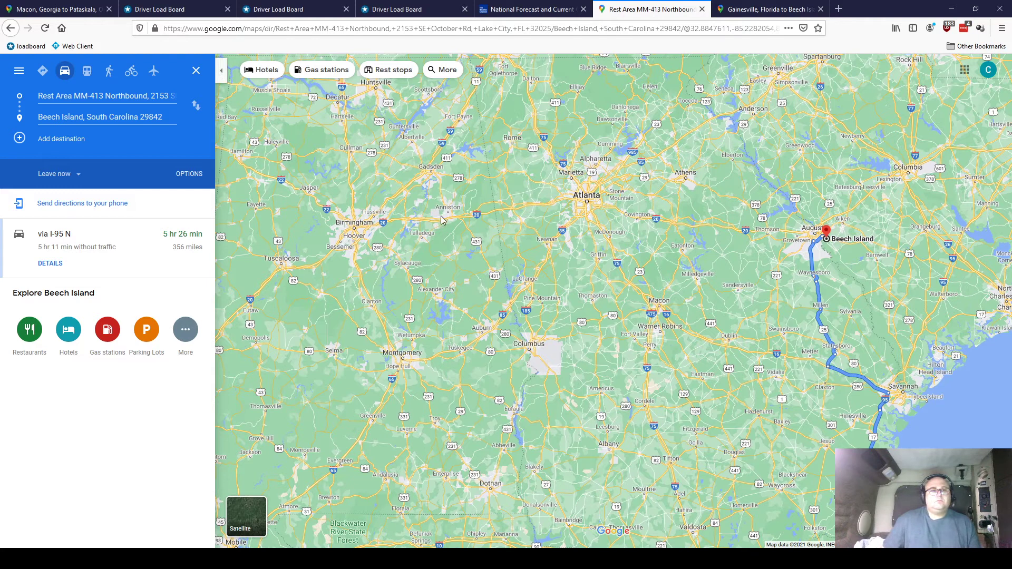
Step: Check the active request on the Driver Load Board and compare the Gainesville to Beech Island route options in Google Maps
left_click(174, 9)
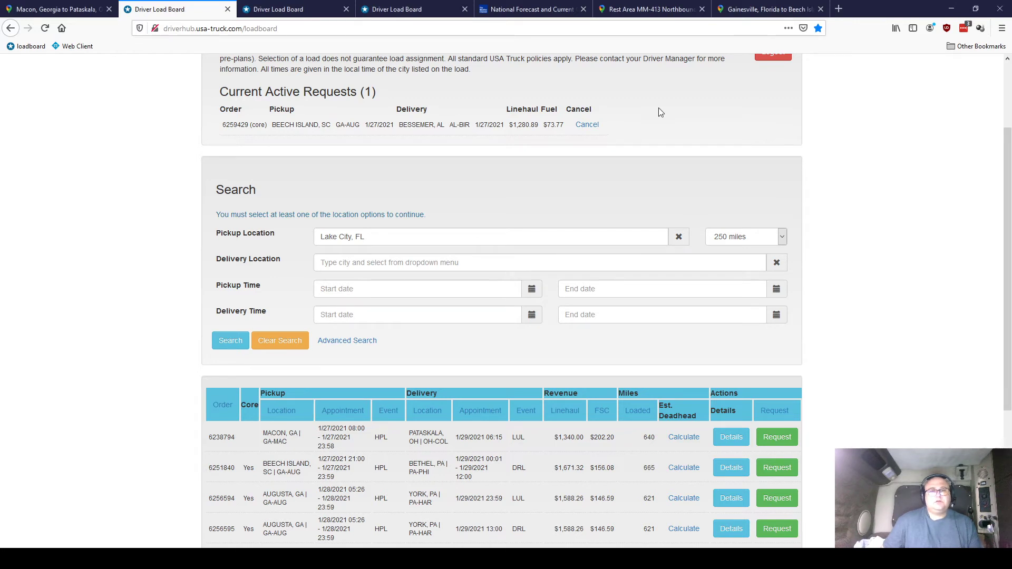
left_click(777, 9)
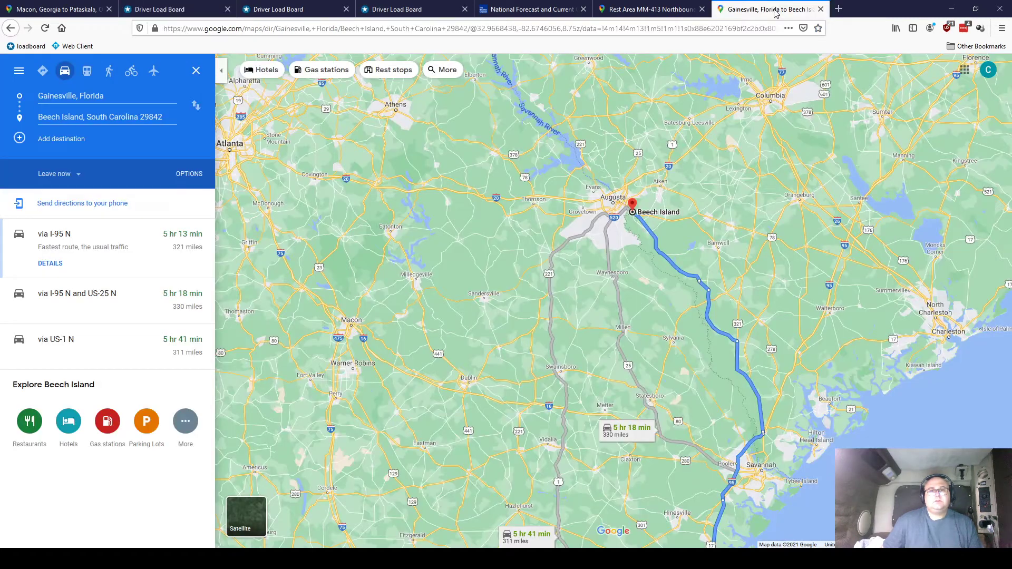
scroll(527, 304, "down", 3)
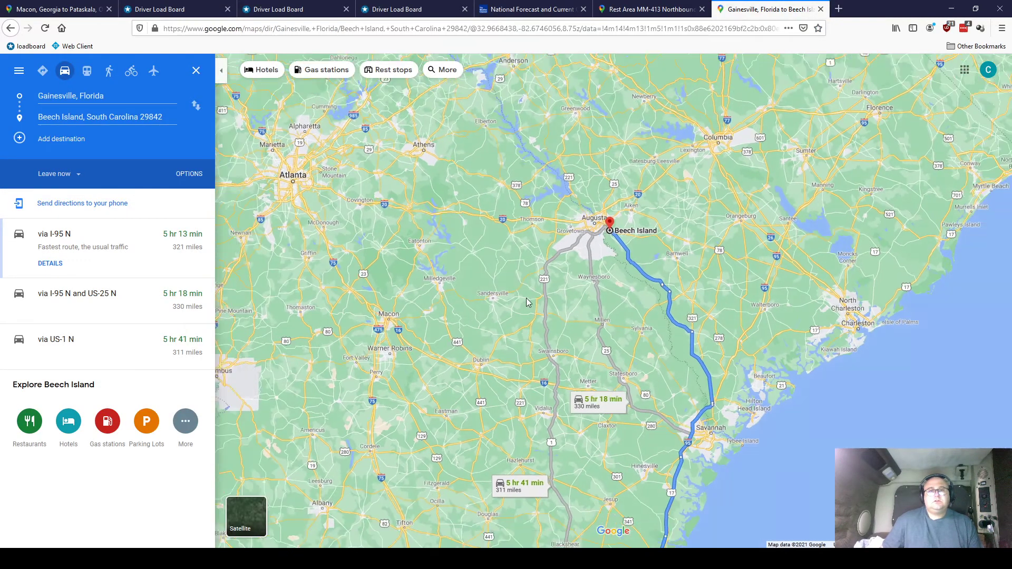
left_click_drag(473, 354, 738, 262)
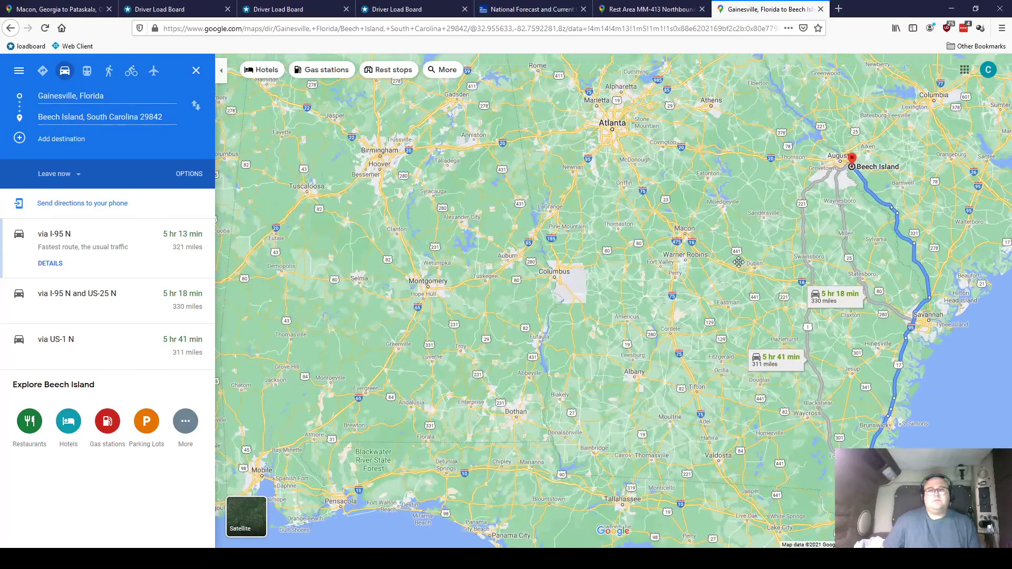
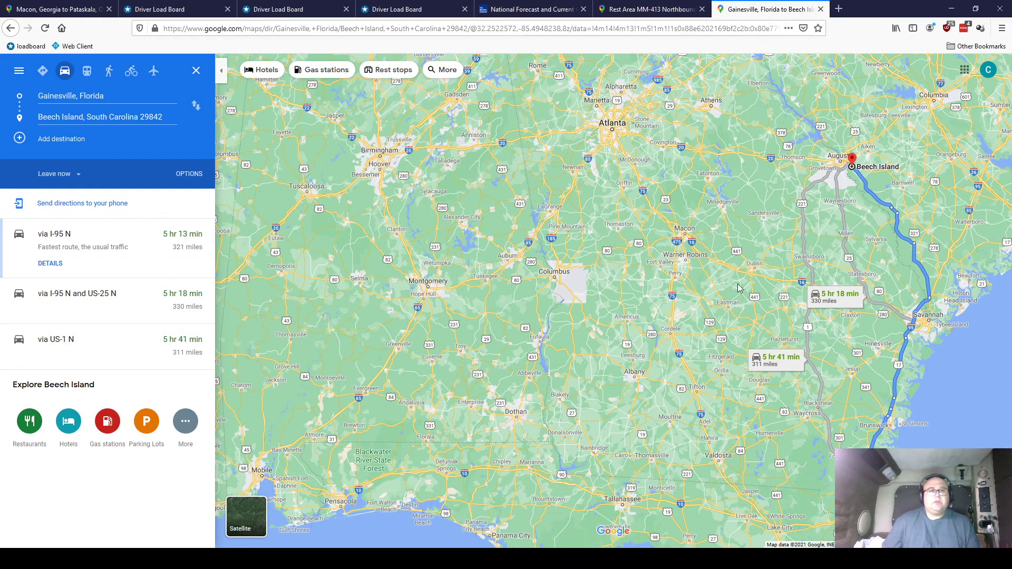
left_click_drag(762, 277, 553, 229)
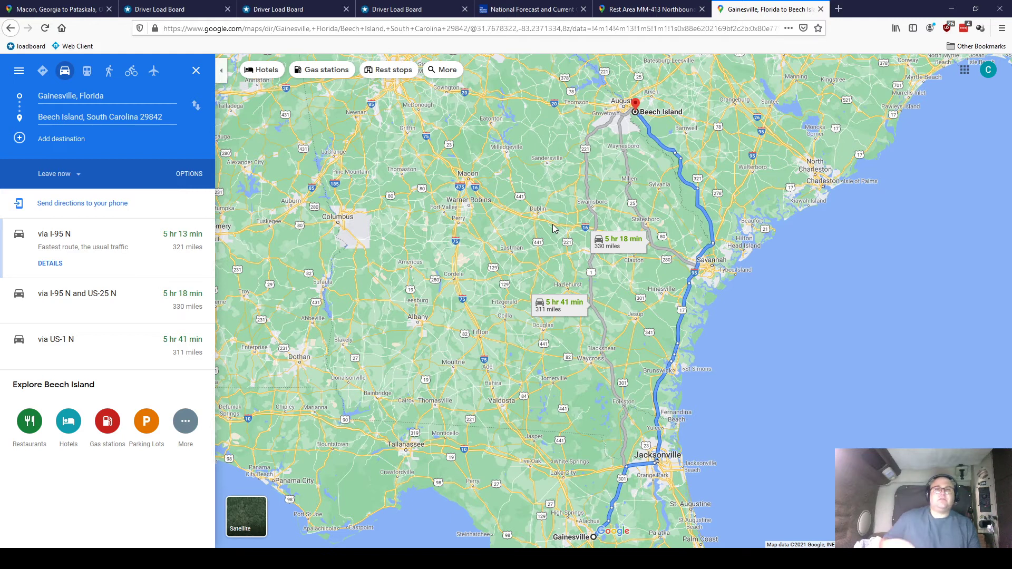
left_click(182, 12)
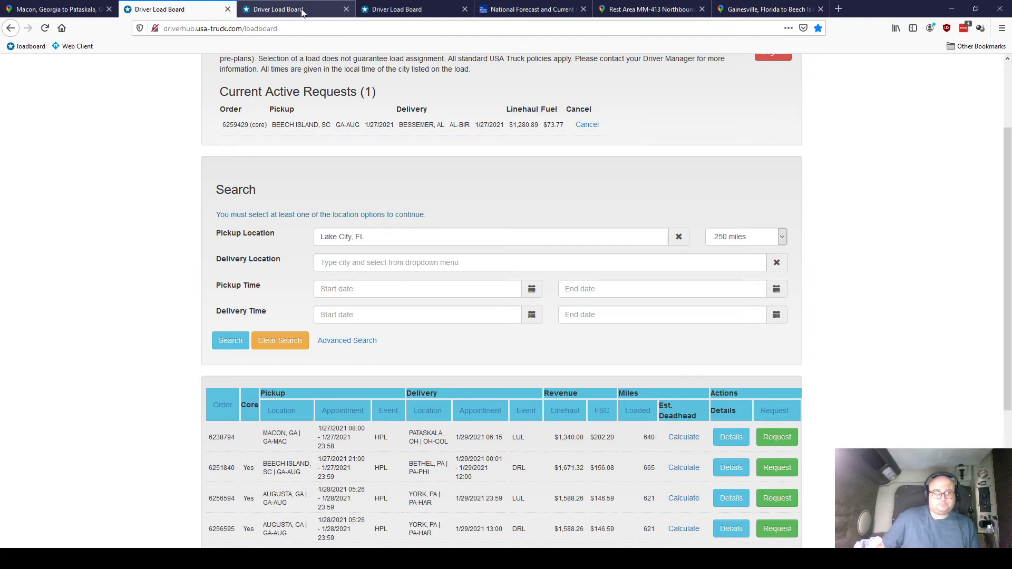
left_click(388, 12)
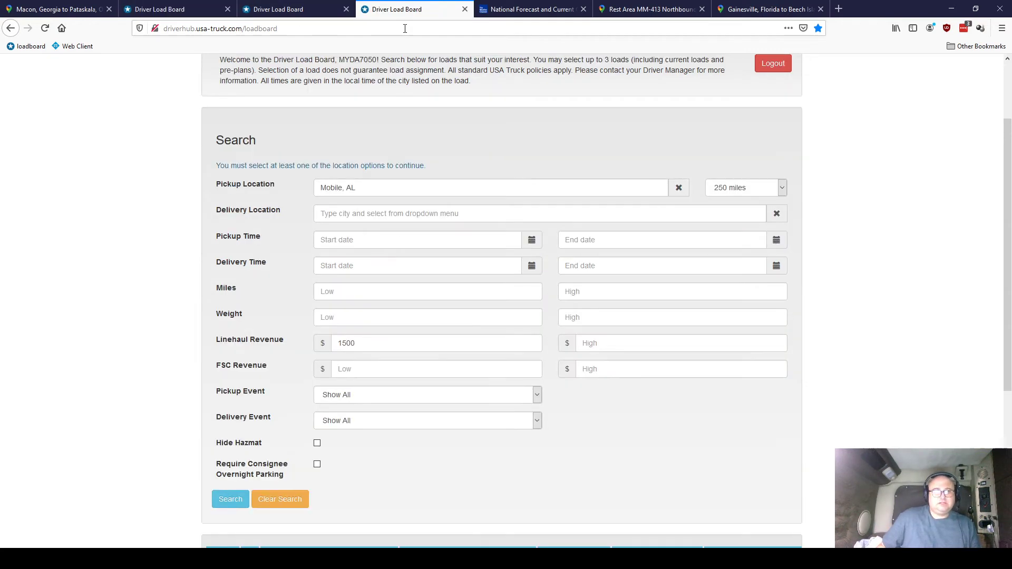
left_click(387, 187)
type("bi")
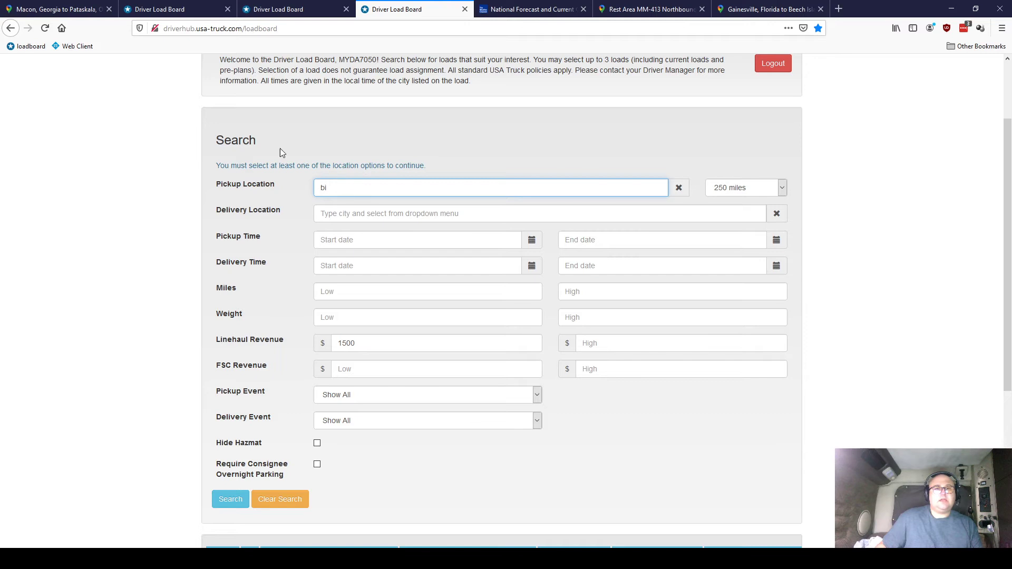
left_click_drag(356, 188, 218, 189)
Step: Search the other Driver Load Board tab, the one set to Lake City, for loads picking up around Birmingham, AL
left_click(275, 9)
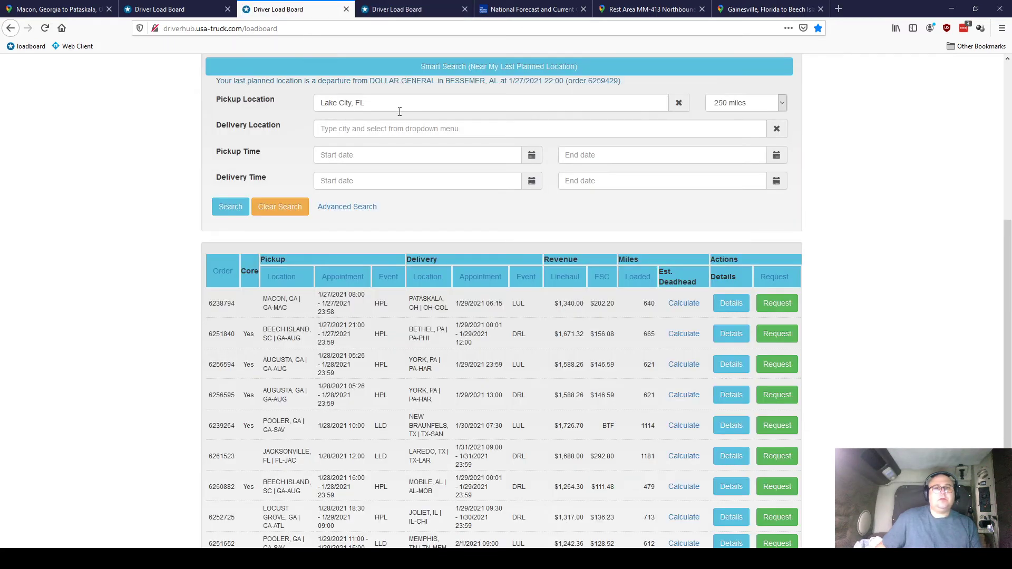
triple_click(328, 105)
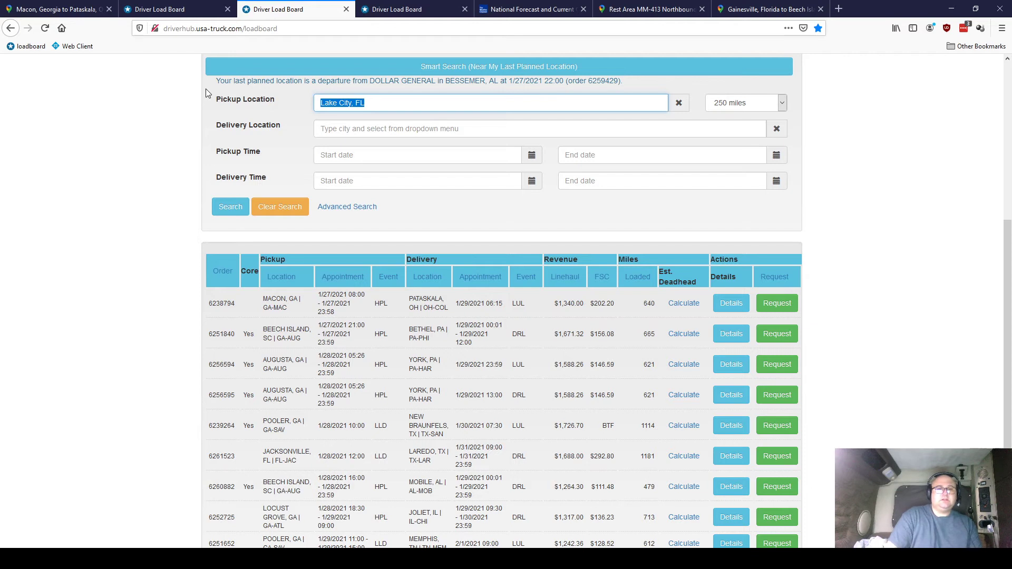
type("bi")
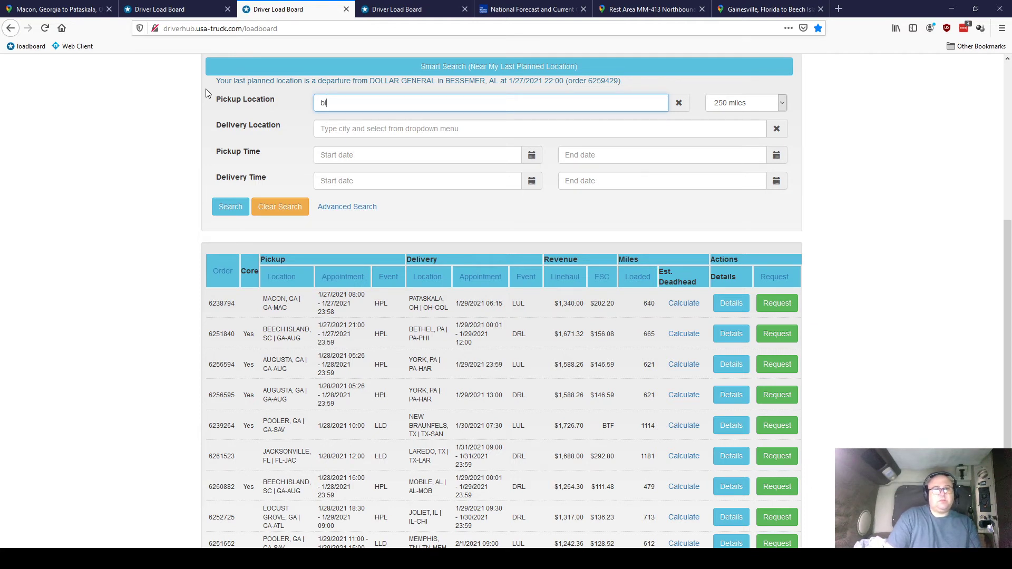
type("rmingham, AL")
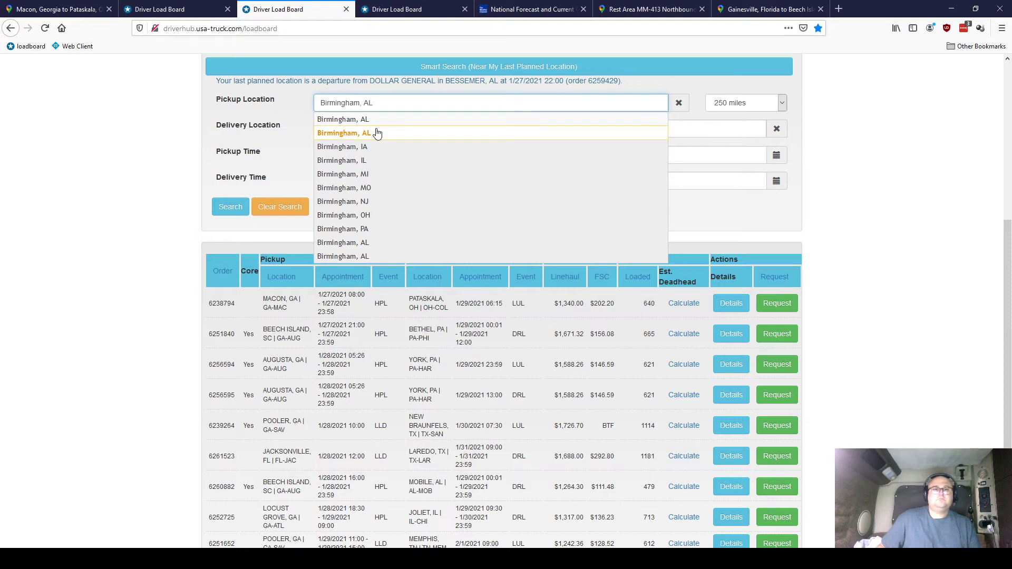
left_click(372, 133)
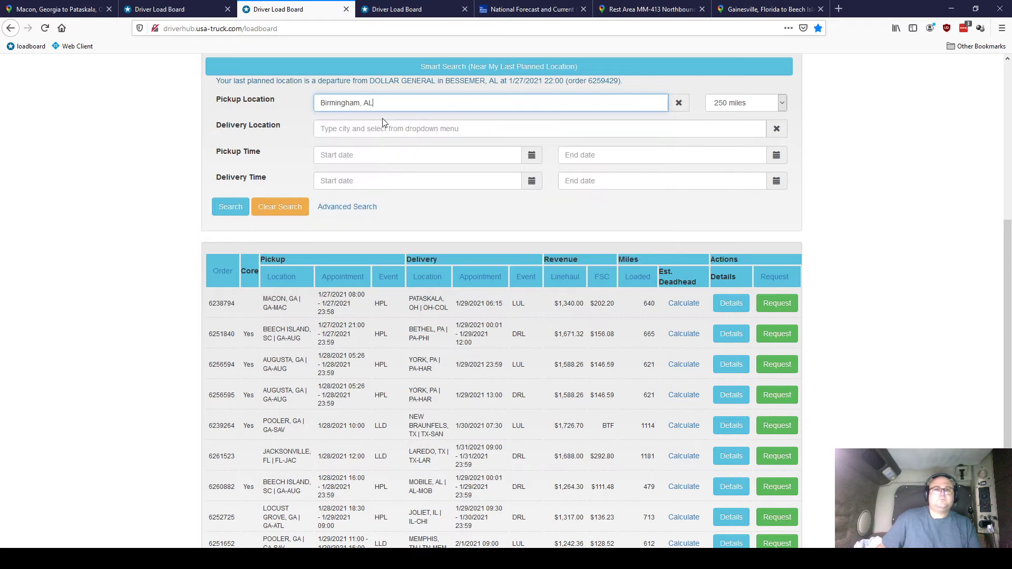
left_click(229, 213)
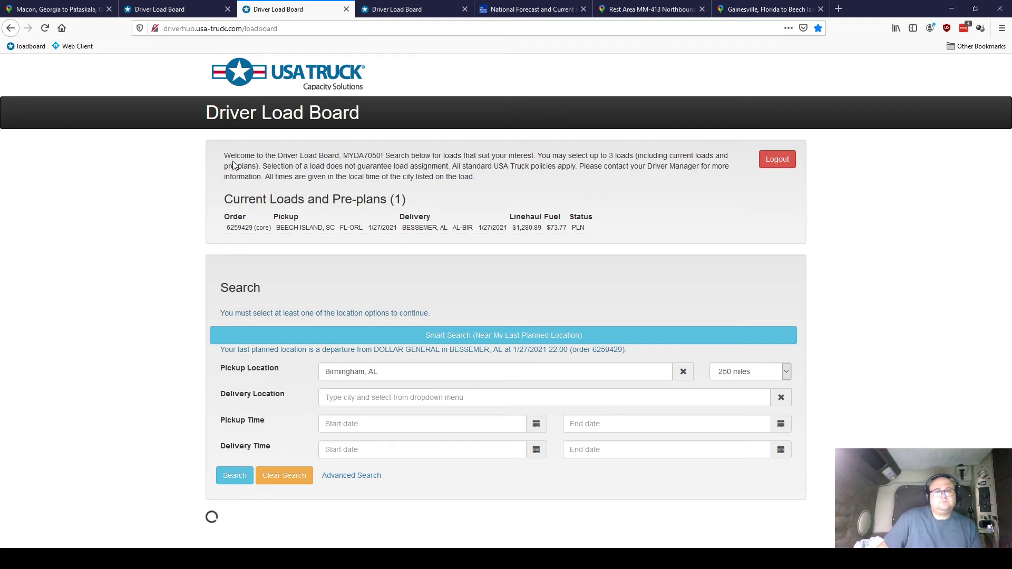
Step: Look through the Birmingham-area load results, checking the pickup of the Memphis, TN to Rosenberg, TX load on 1/28/2021
scroll(201, 161, "down", 7)
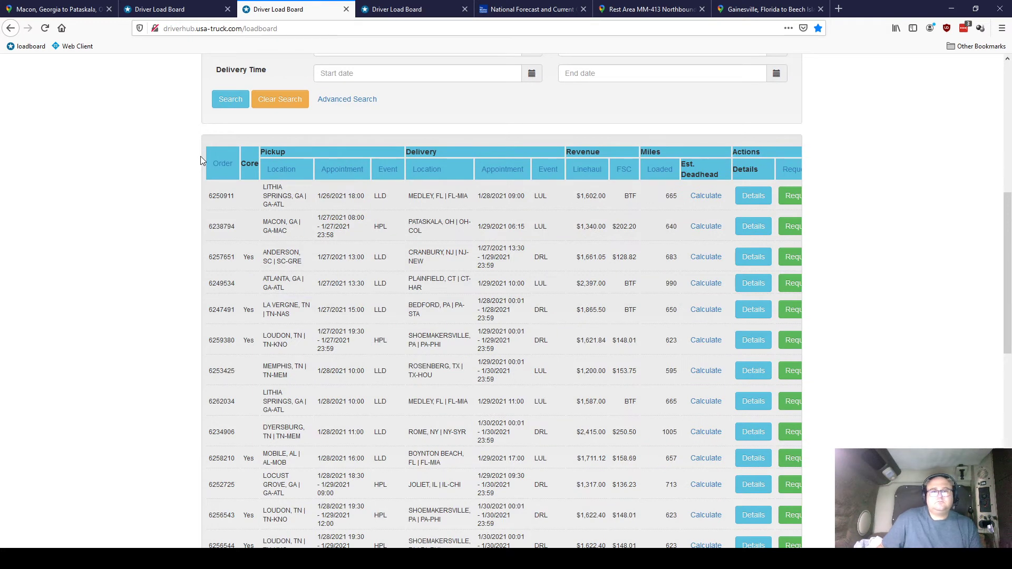
scroll(201, 161, "down", 2)
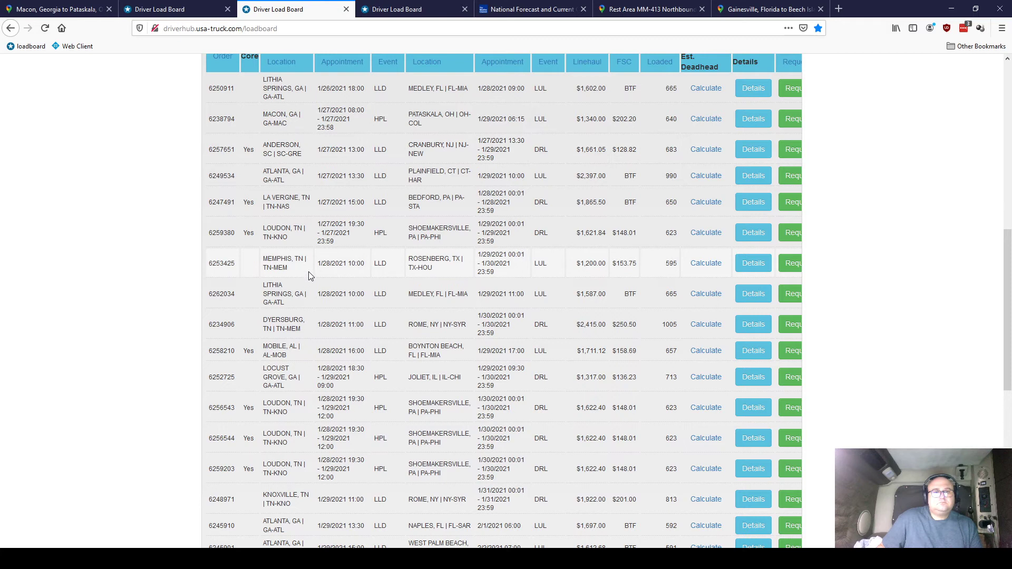
left_click_drag(244, 265, 341, 265)
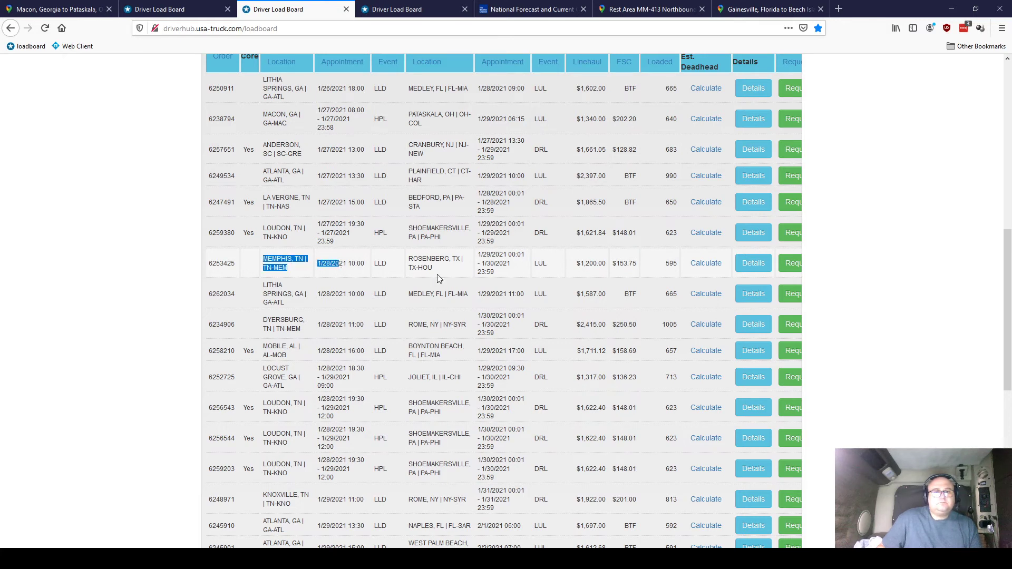
scroll(580, 296, "down", 2)
scroll(587, 310, "down", 1)
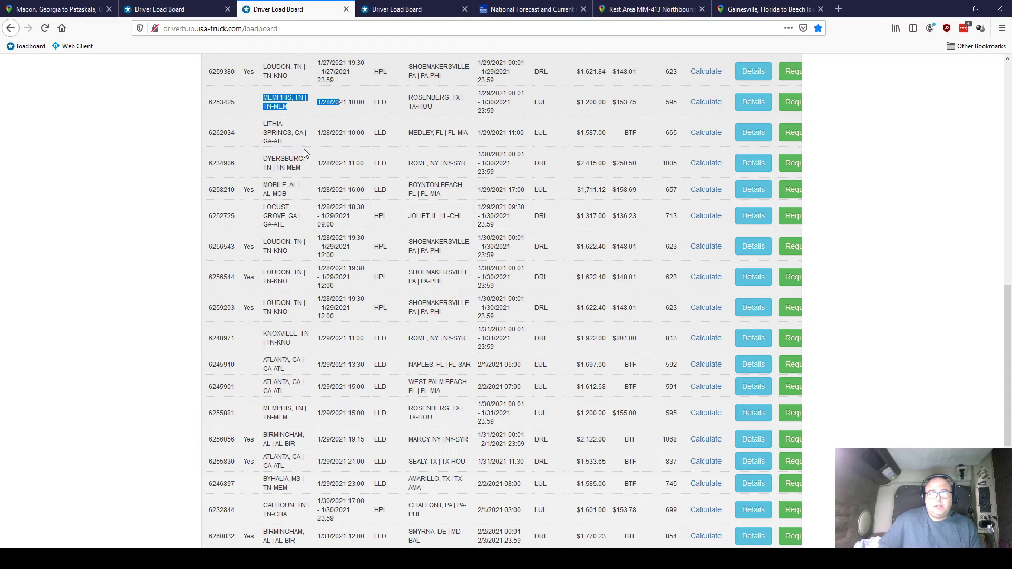
left_click(170, 172)
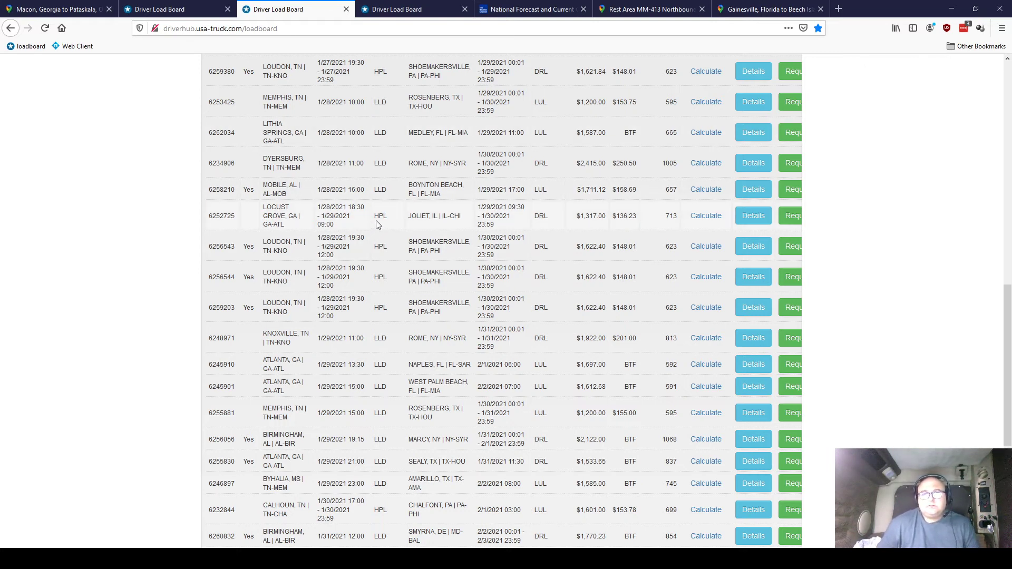
Step: Compare the Dyersburg, TN load's pickup with the delivery location of the Memphis load going to Rosenberg, TX
left_click_drag(216, 164, 343, 165)
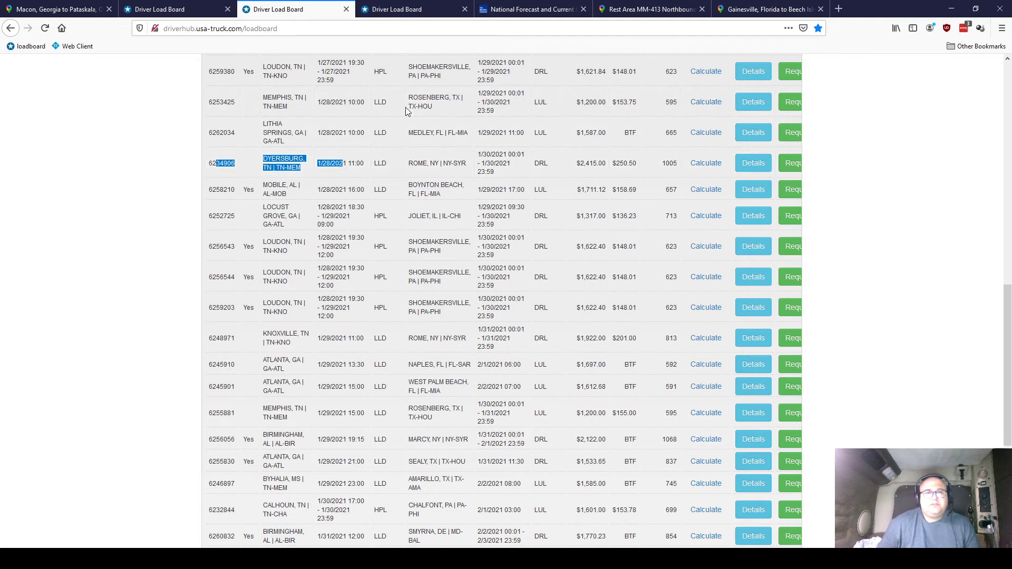
left_click_drag(408, 107, 464, 103)
double_click(419, 99)
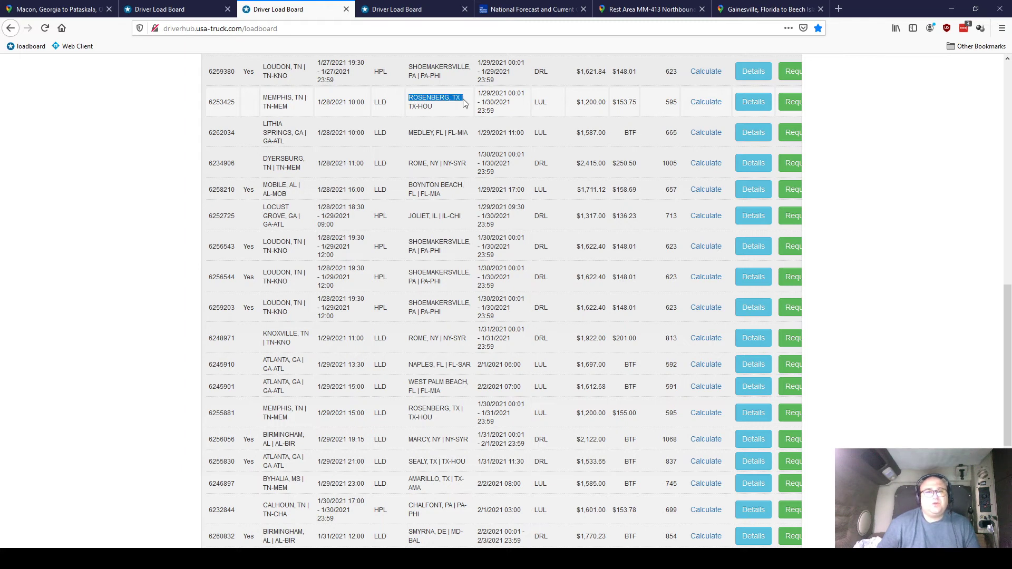
left_click(424, 113)
left_click_drag(435, 109, 418, 109)
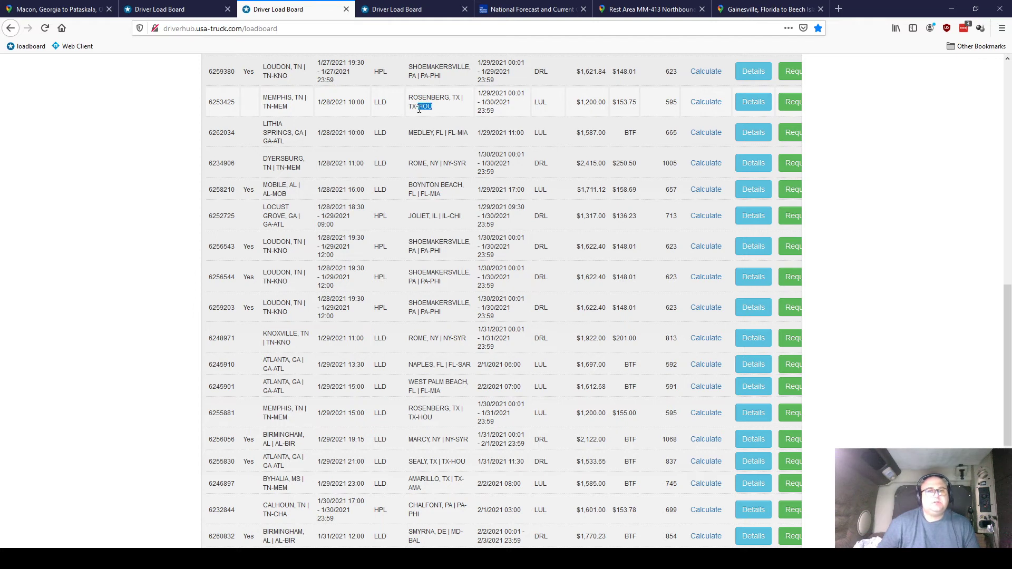
left_click(419, 110)
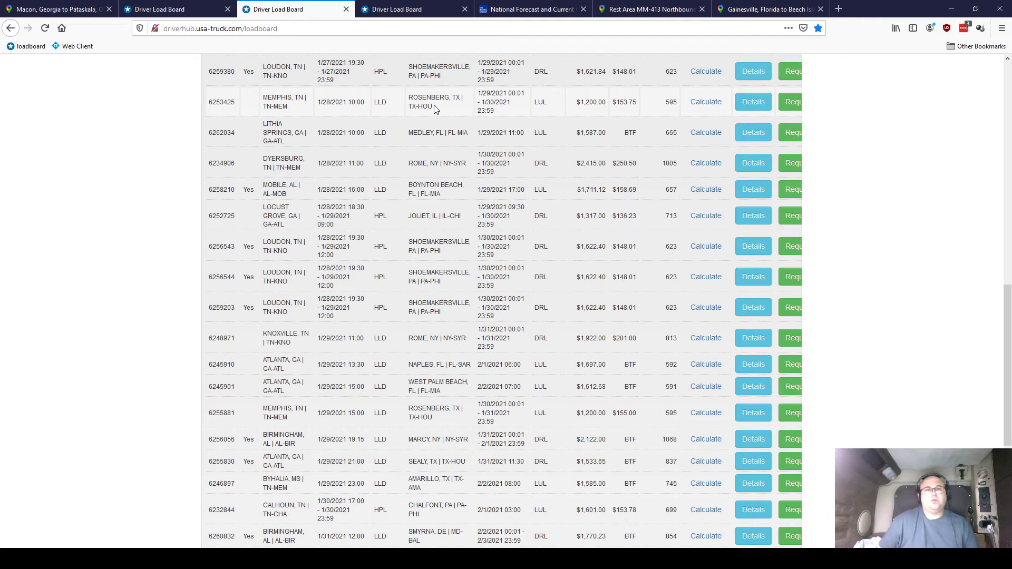
Step: Review the Macon, GA to Pataskala, OH load in the first Driver Load Board search results
left_click(177, 13)
scroll(163, 244, "down", 4)
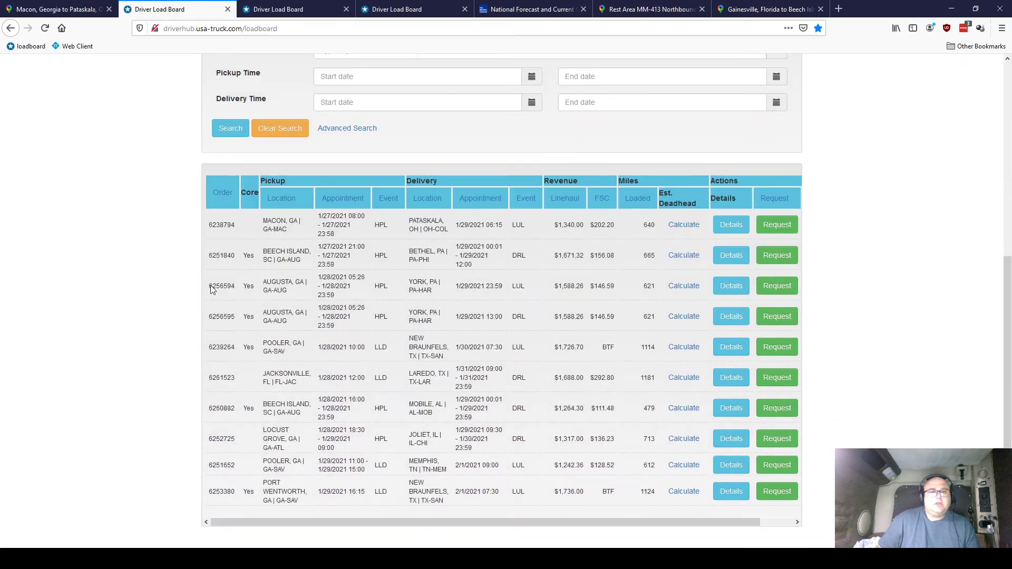
left_click_drag(437, 228, 253, 228)
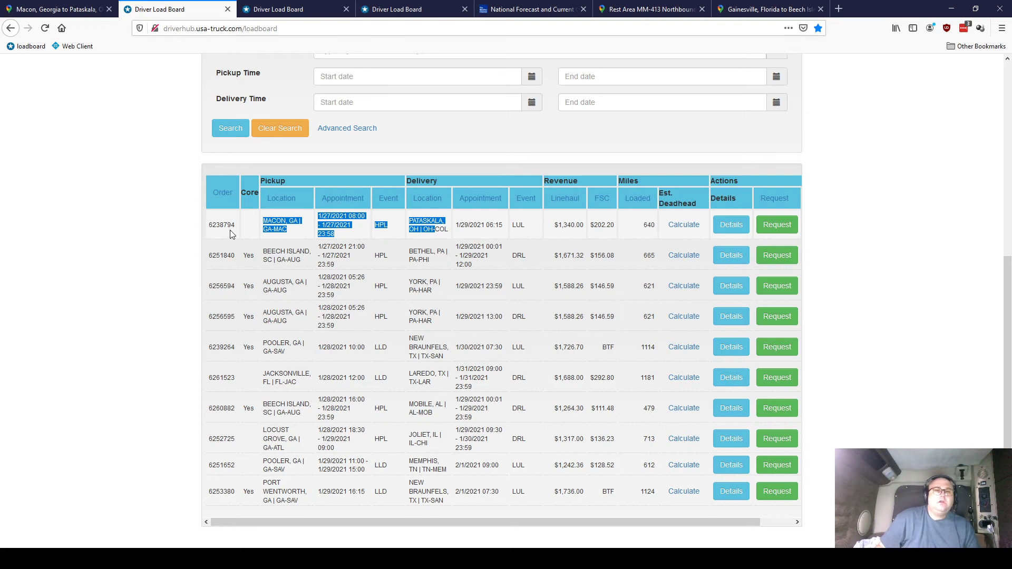
left_click_drag(218, 225, 354, 228)
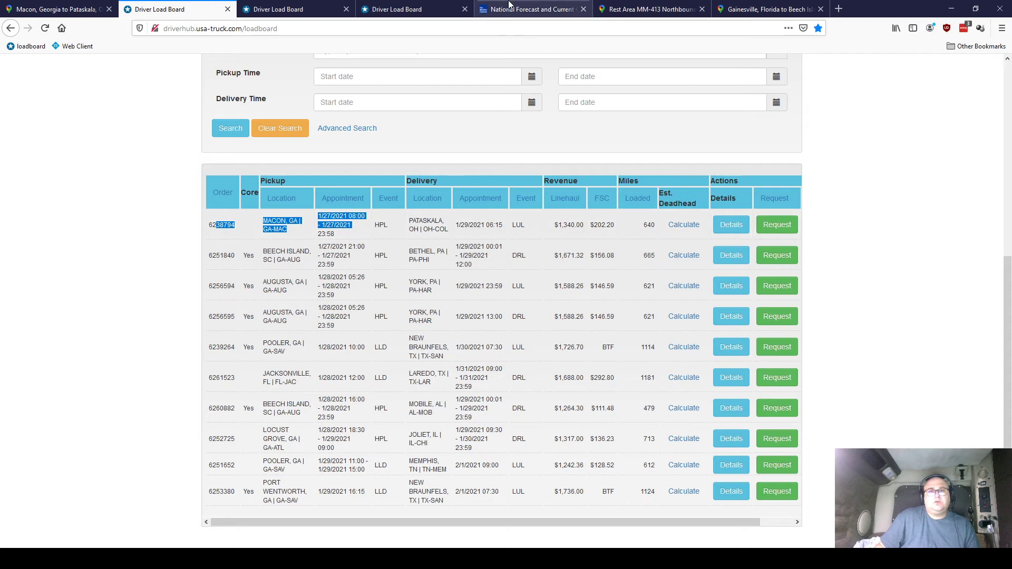
Step: Check the weather.com national forecast, search the web for "national weather forecast" and open the National Weather Service's National Forecast Maps
left_click(530, 9)
scroll(331, 311, "up", 5)
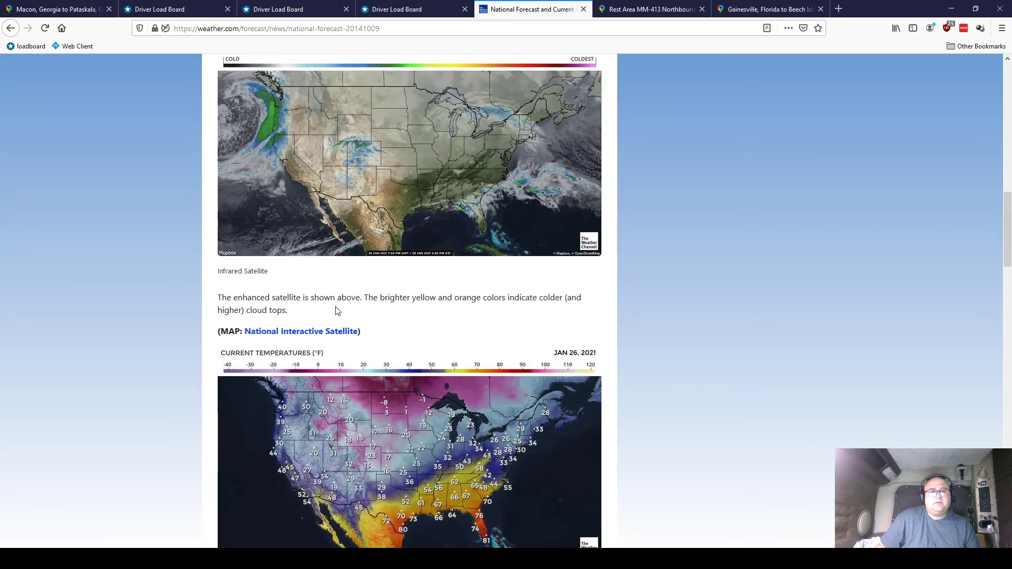
left_click(840, 7)
type("nationa")
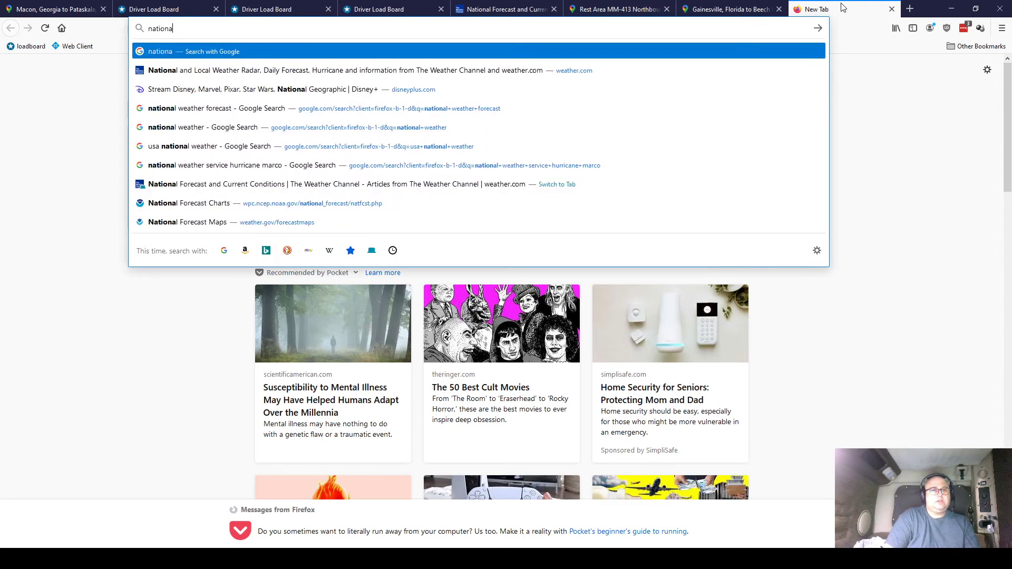
type("l weather forecast")
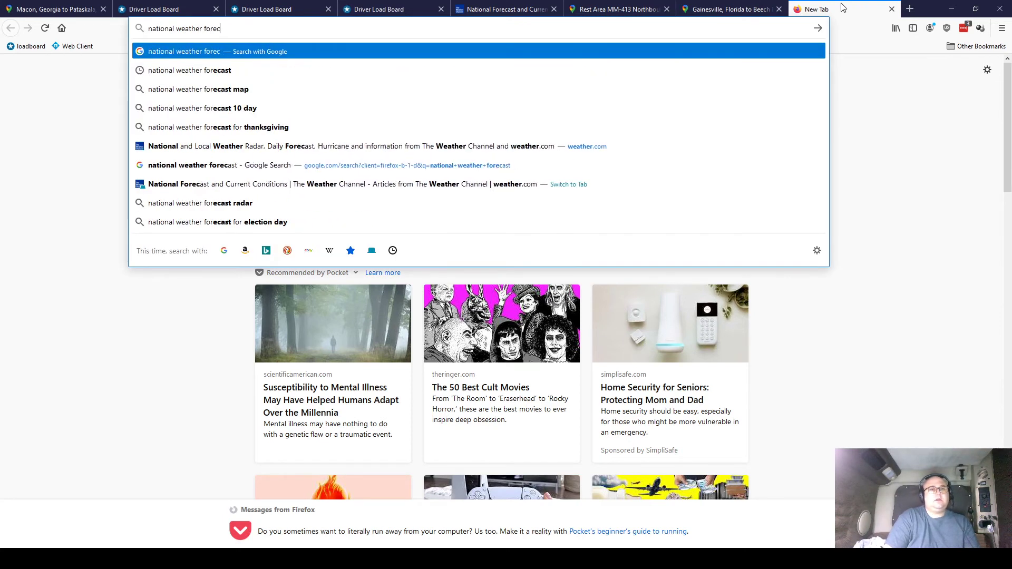
key("Return")
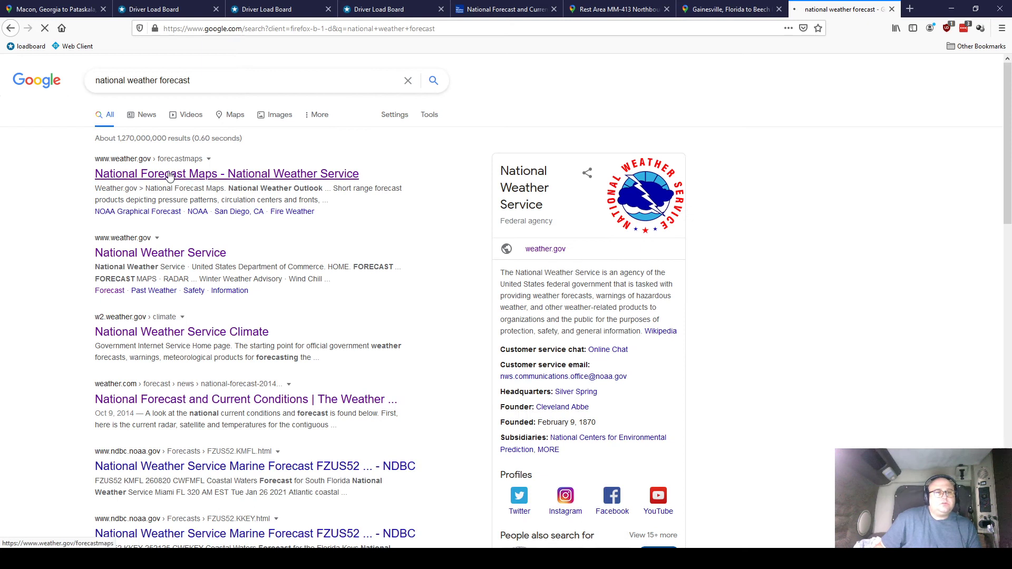
left_click(170, 176)
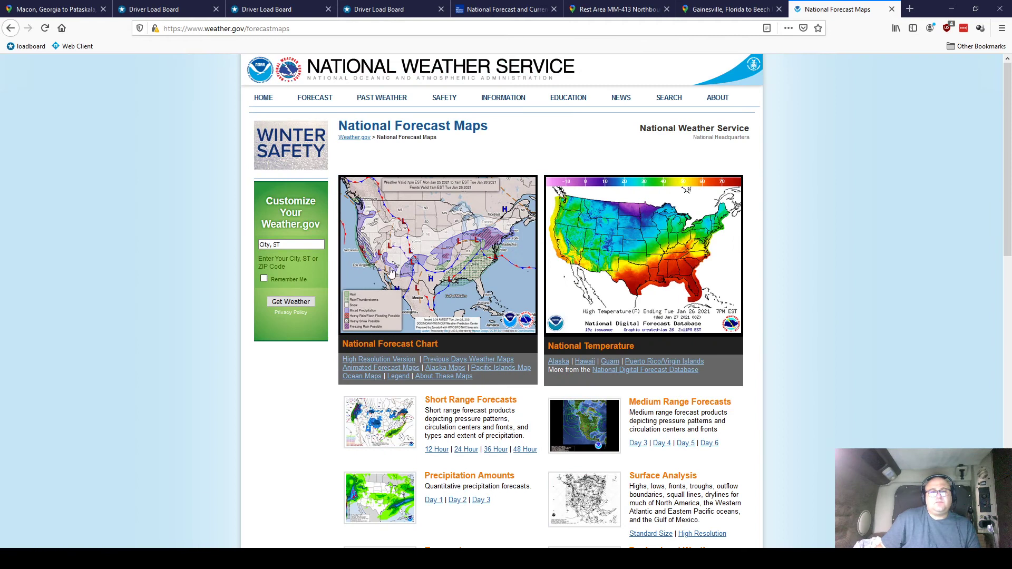
Step: Read the Austin/San Antonio forecast page and open the national Weather Map from it to examine the forecast chart
left_click(441, 291)
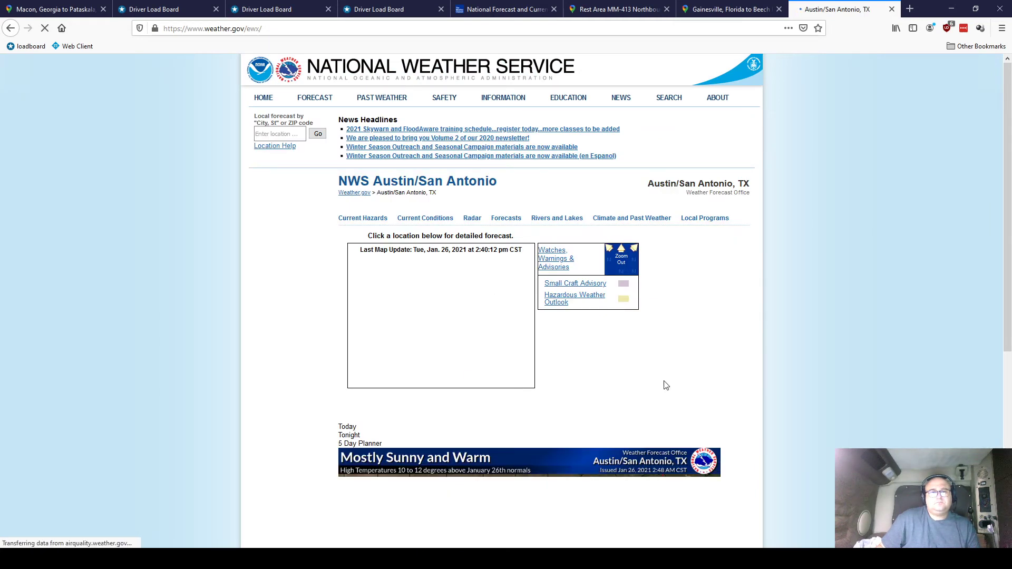
scroll(666, 385, "down", 5)
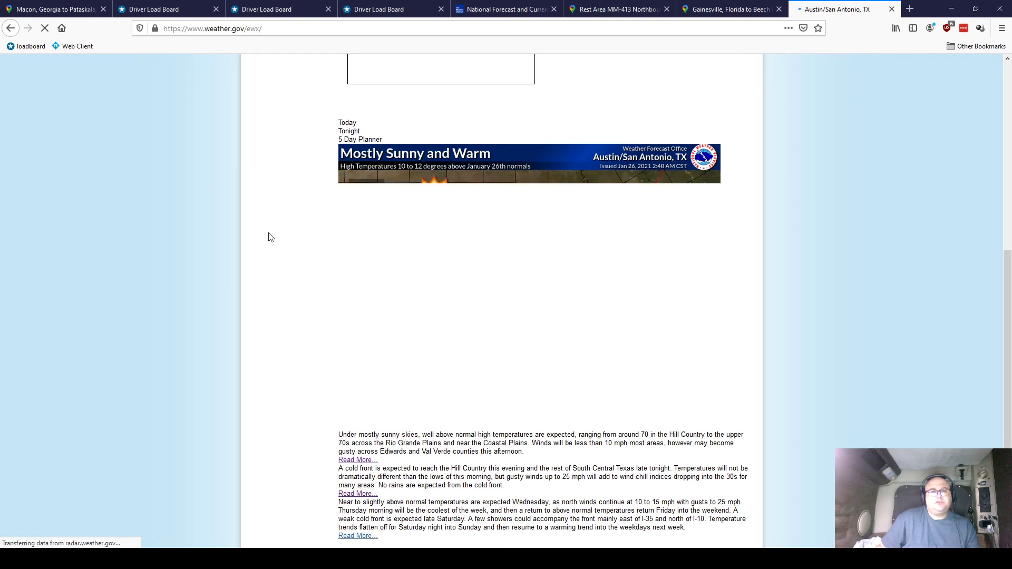
scroll(759, 350, "up", 5)
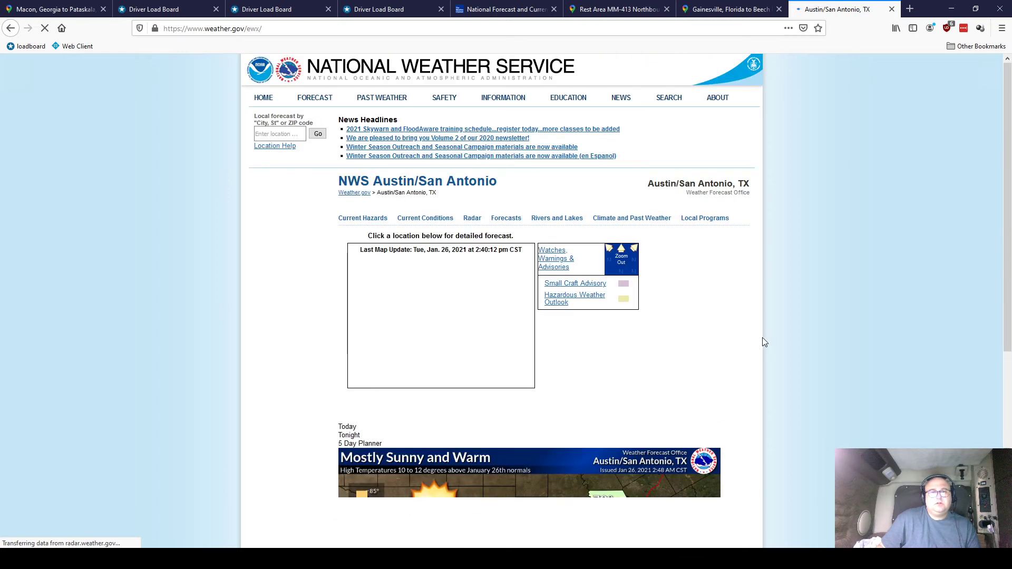
scroll(765, 343, "down", 5)
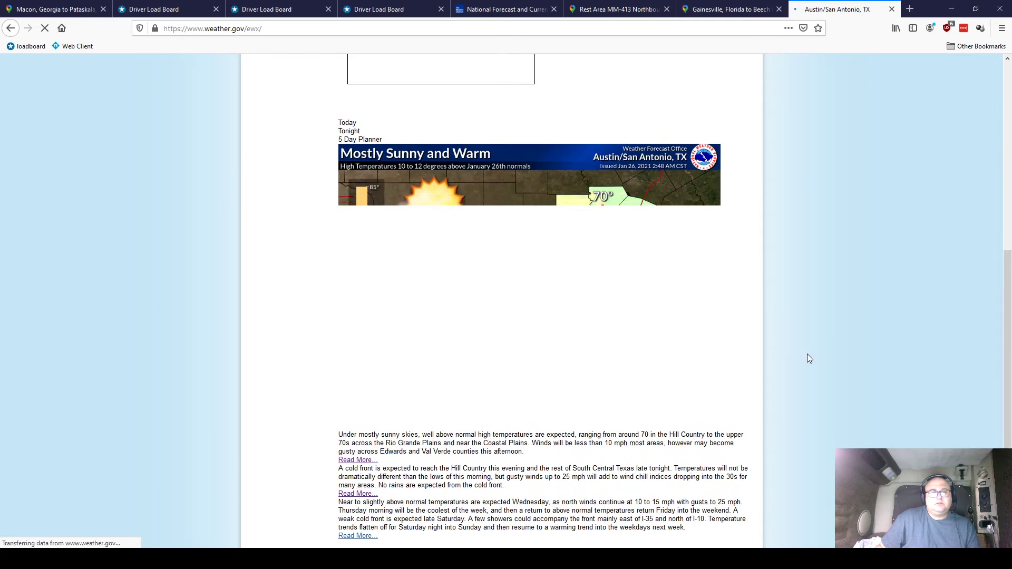
scroll(809, 360, "up", 5)
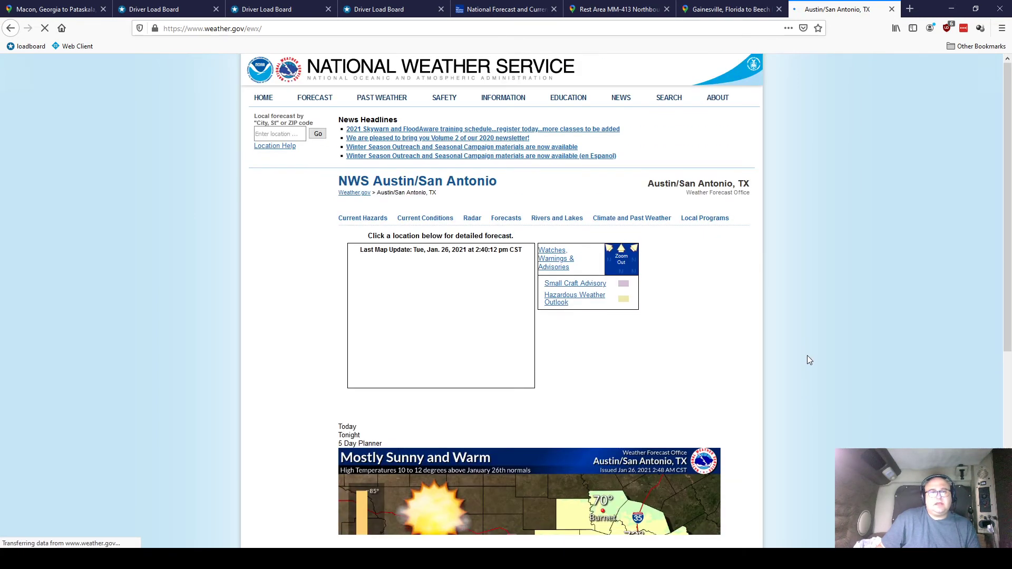
scroll(809, 359, "down", 5)
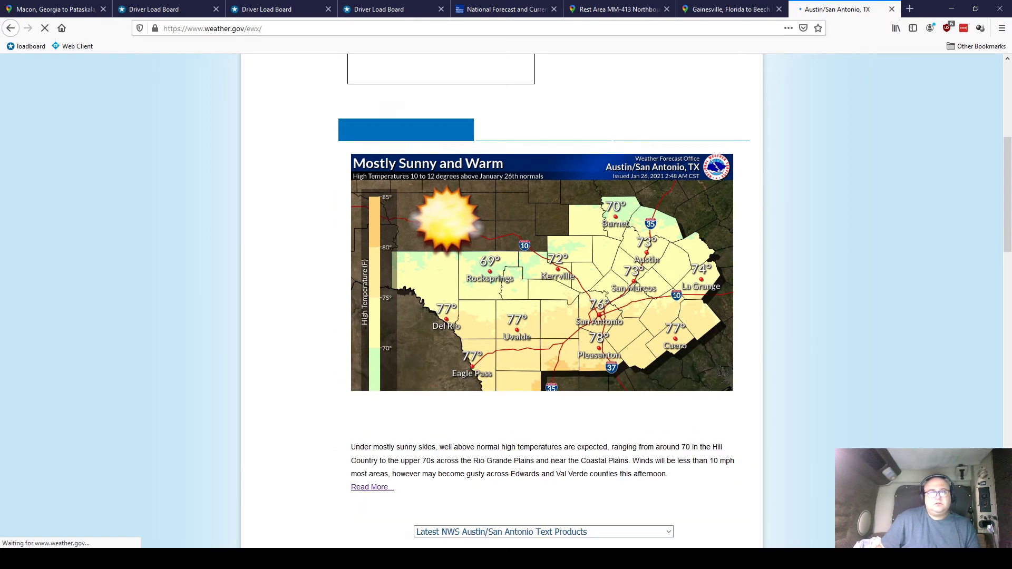
scroll(288, 459, "down", 3)
scroll(260, 333, "down", 6)
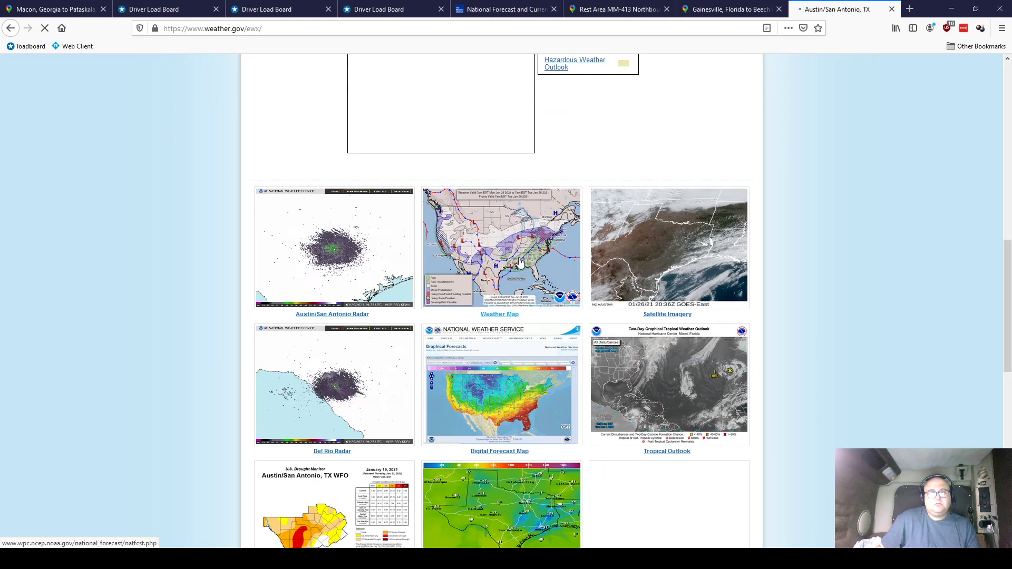
left_click(521, 262)
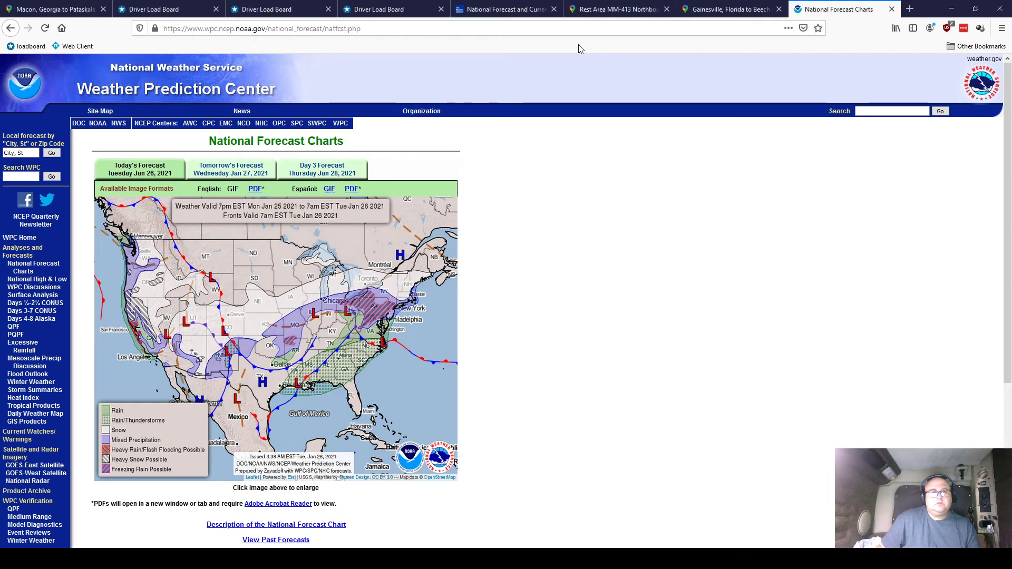
Step: Search for "speed test" in a new browser tab and run Google's internet speed test
left_click(909, 9)
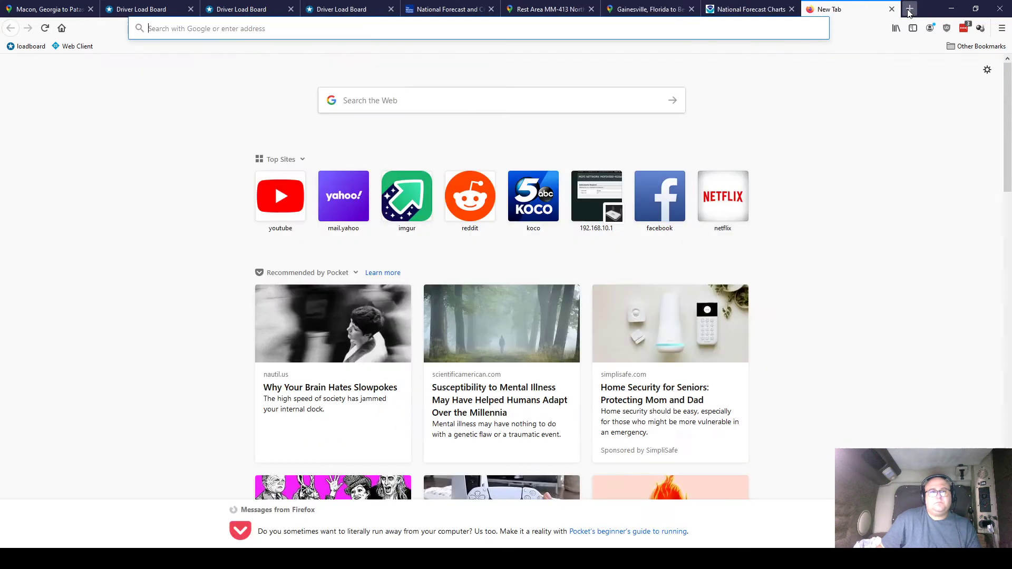
type("speed test")
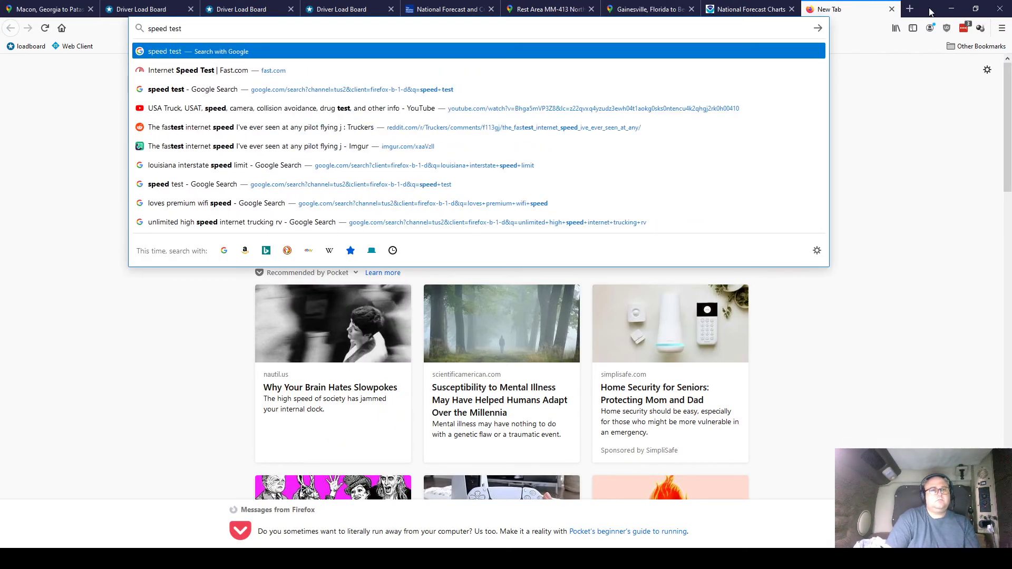
key("Return")
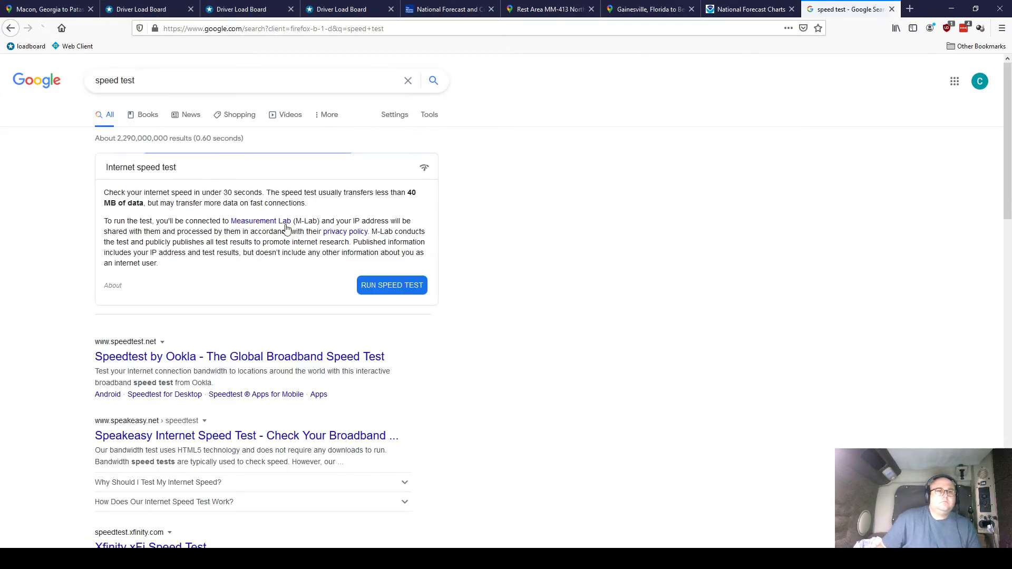
left_click(416, 286)
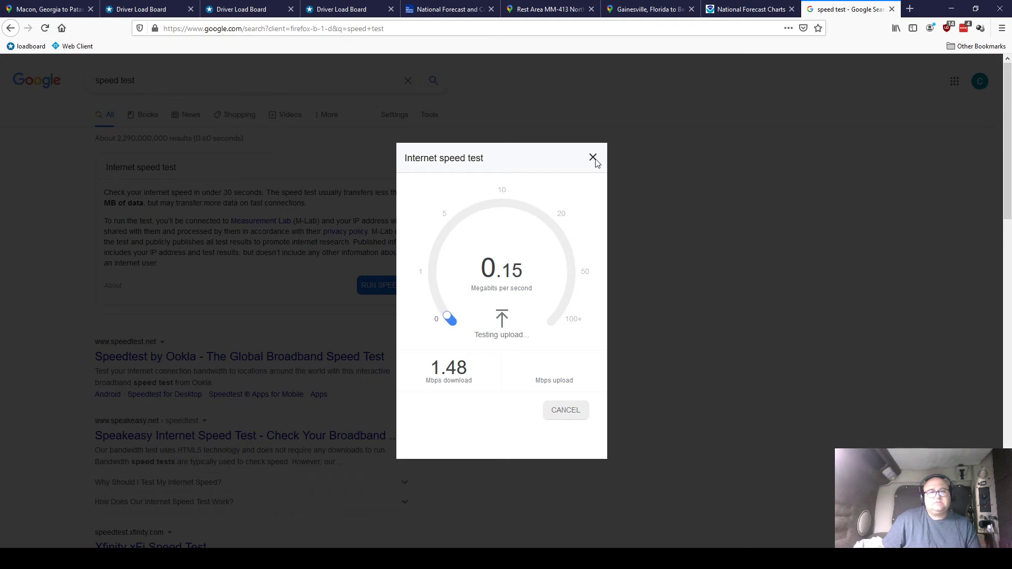
Step: Cancel the running internet speed test and close its browser tab
left_click(593, 158)
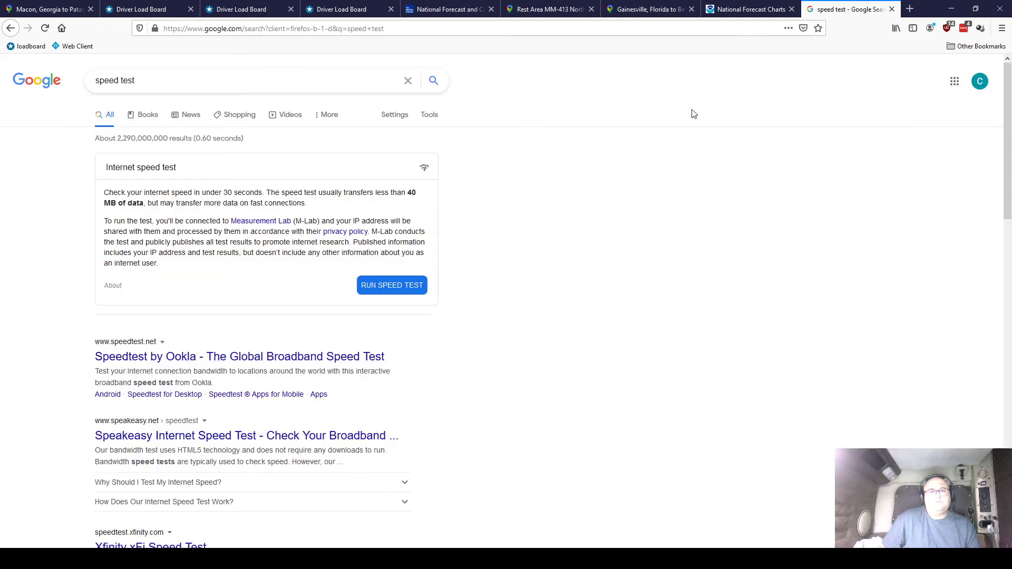
left_click(892, 10)
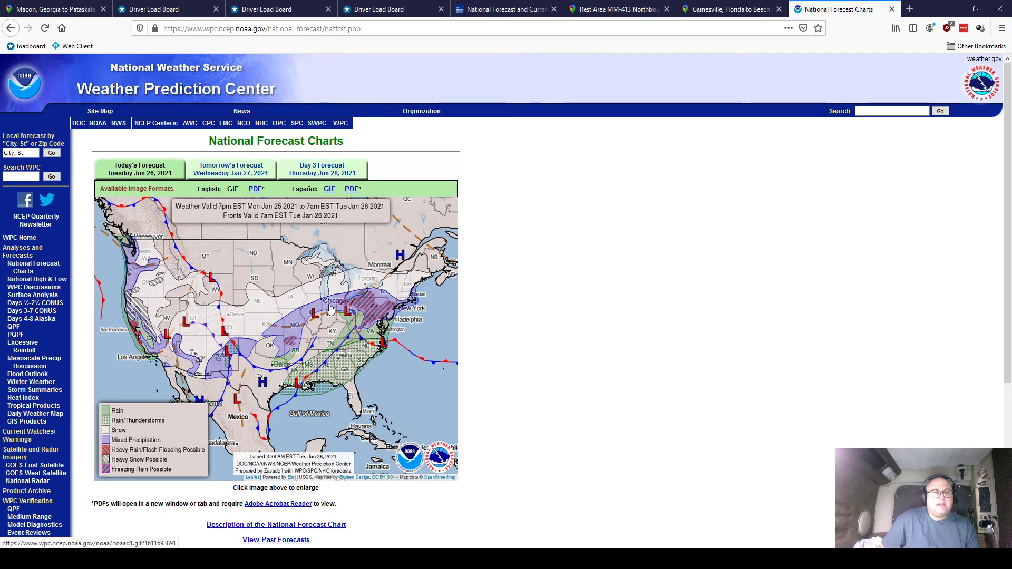
Step: Examine the National Forecast Charts for Wednesday Jan 27 and Thursday Jan 28, 2021, and return to the Macon to Pataskala route map
left_click(228, 170)
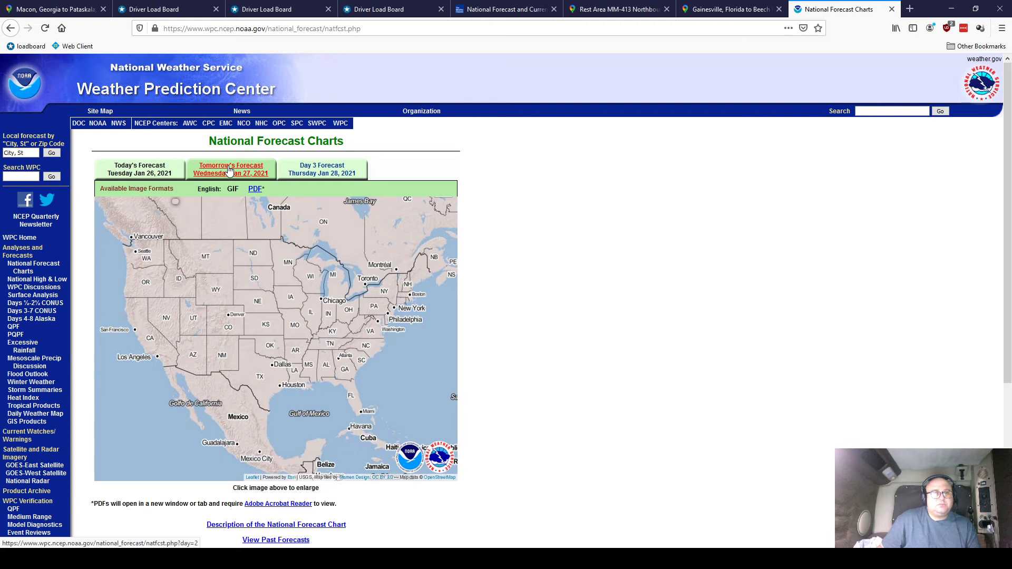
left_click(322, 172)
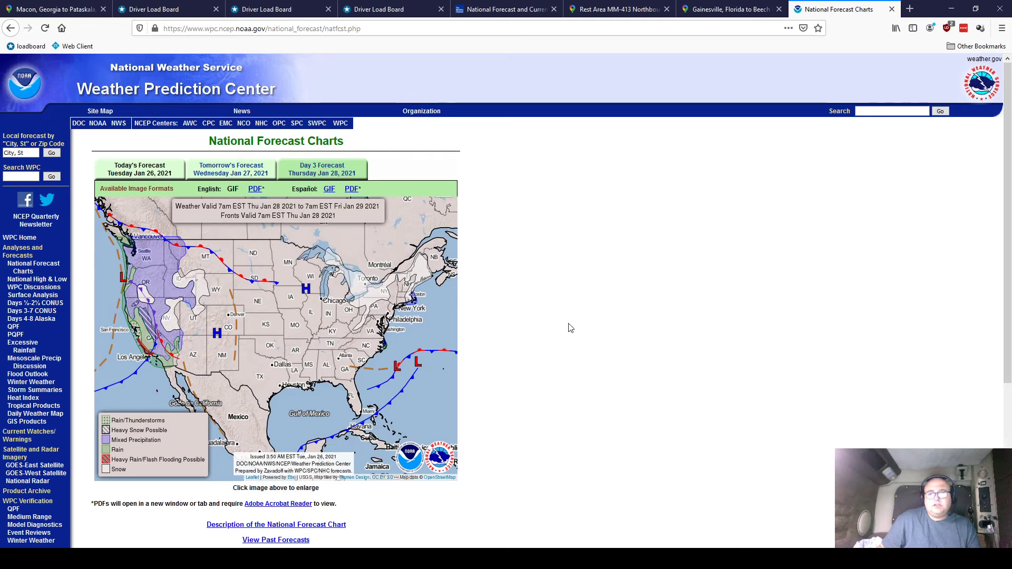
scroll(569, 327, "down", 1)
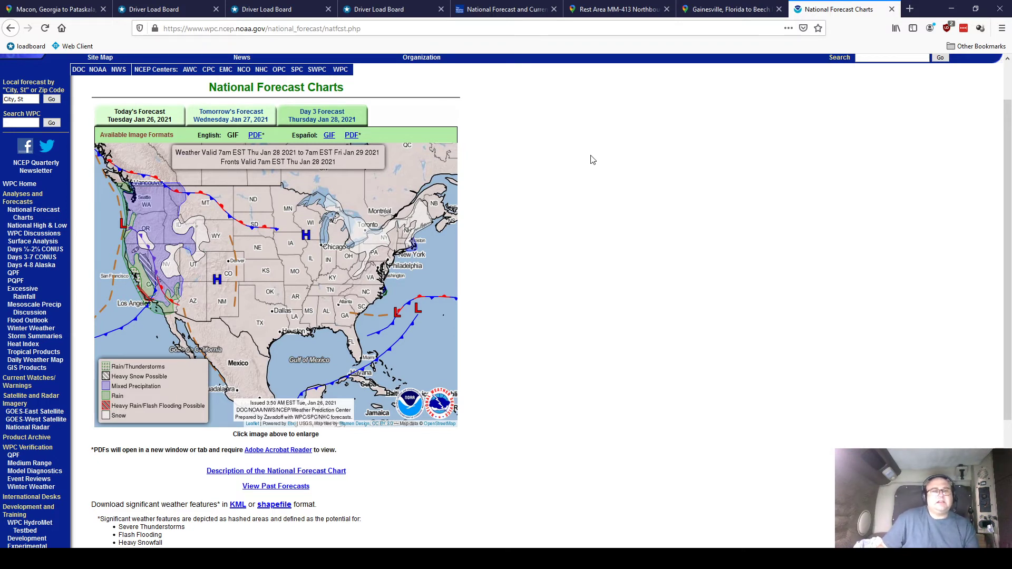
left_click(31, 10)
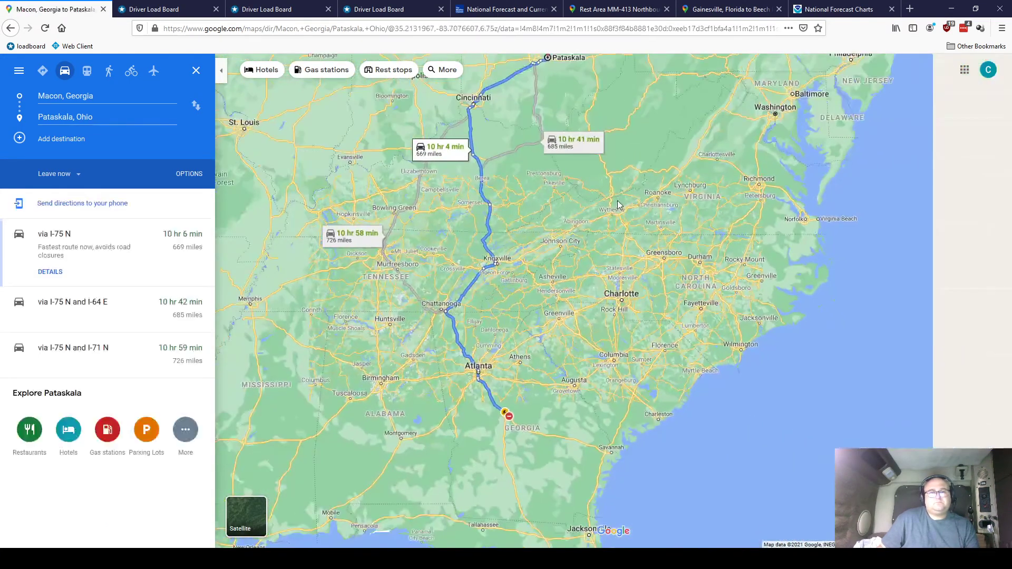
Step: Examine the driving route from Macon, Georgia to Pataskala, Ohio on the map and close that page
left_click_drag(618, 204, 615, 267)
scroll(626, 272, "up", 2)
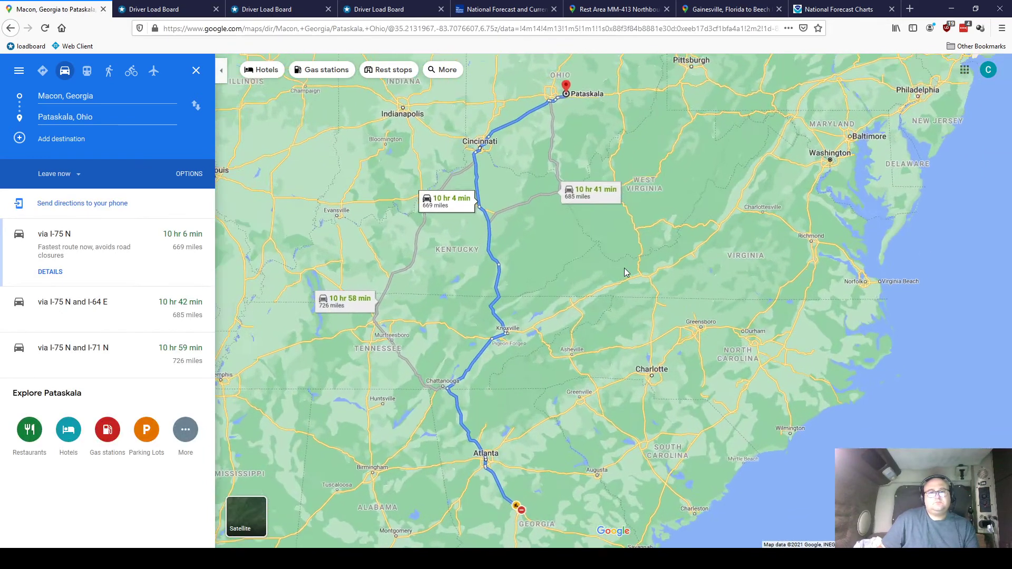
scroll(632, 264, "down", 2)
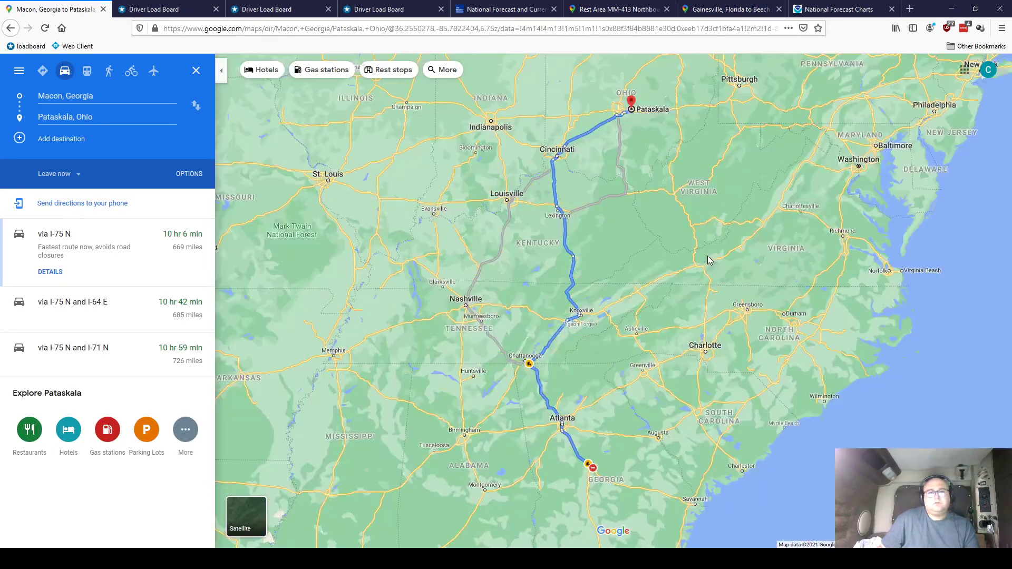
left_click_drag(726, 287, 653, 285)
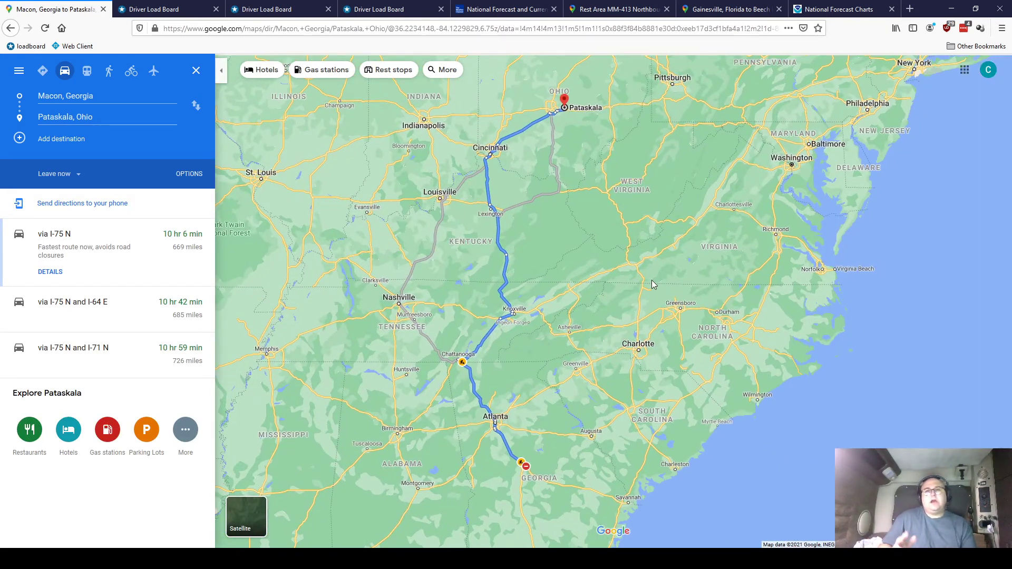
scroll(653, 285, "down", 2)
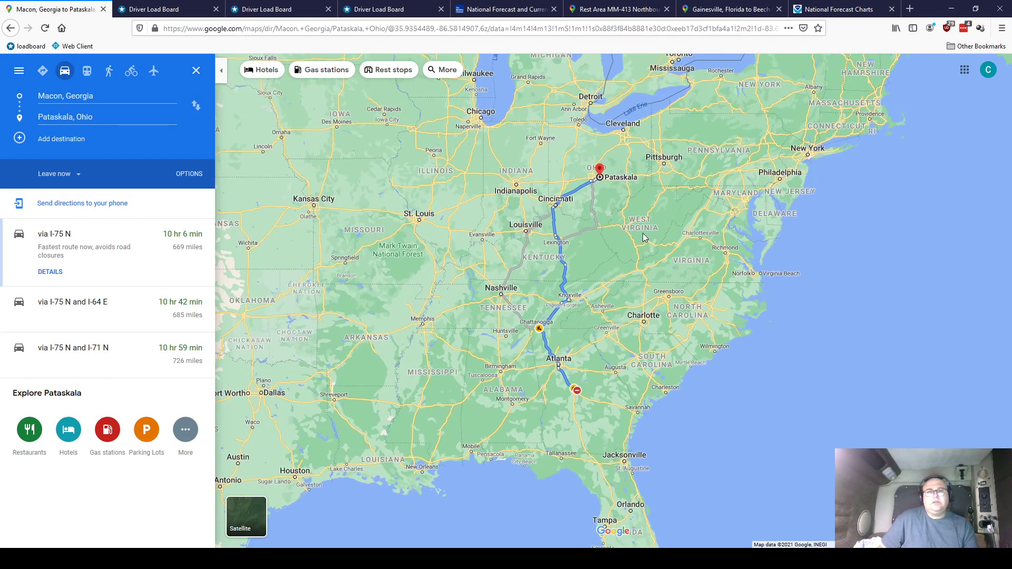
left_click_drag(653, 225, 600, 233)
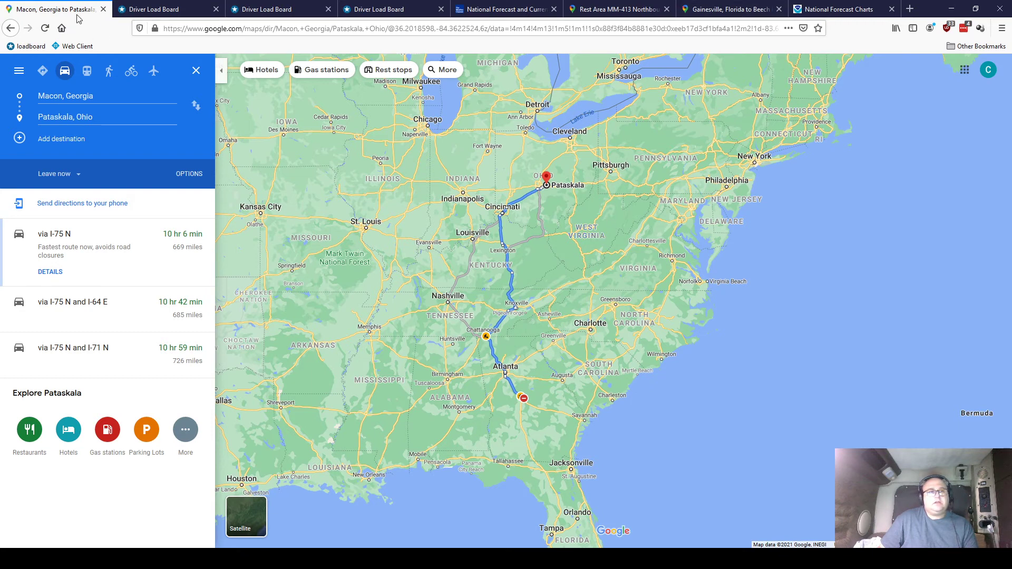
left_click(103, 9)
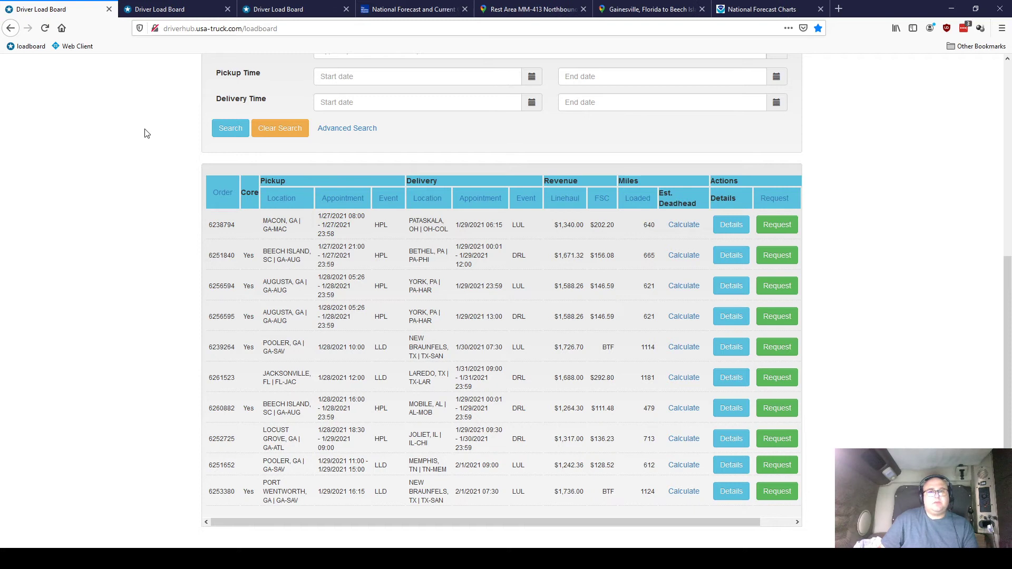
Step: Rerun the load board search for pickups within 250 miles of Birmingham, AL
left_click(161, 10)
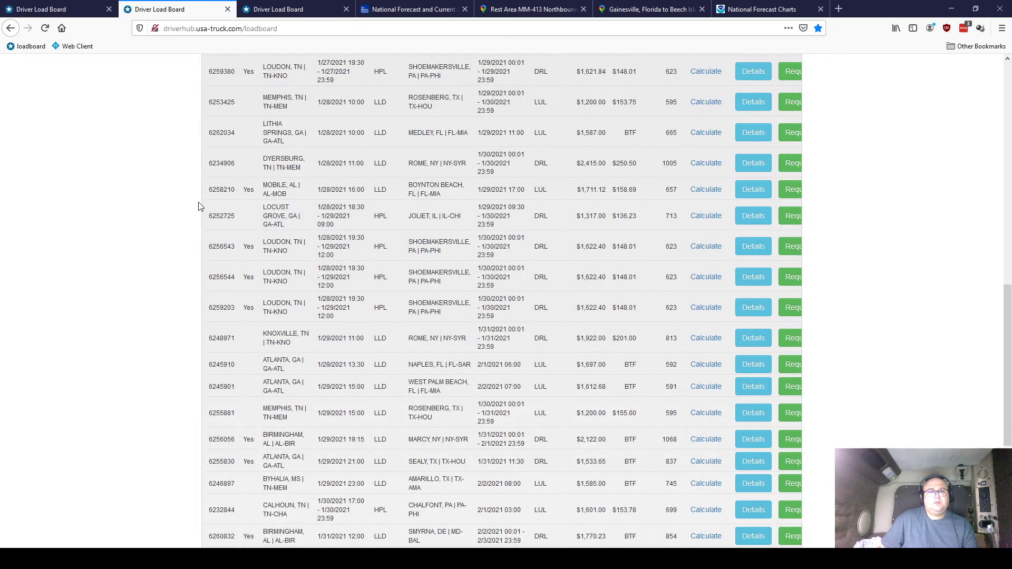
scroll(200, 219, "up", 10)
left_click(229, 207)
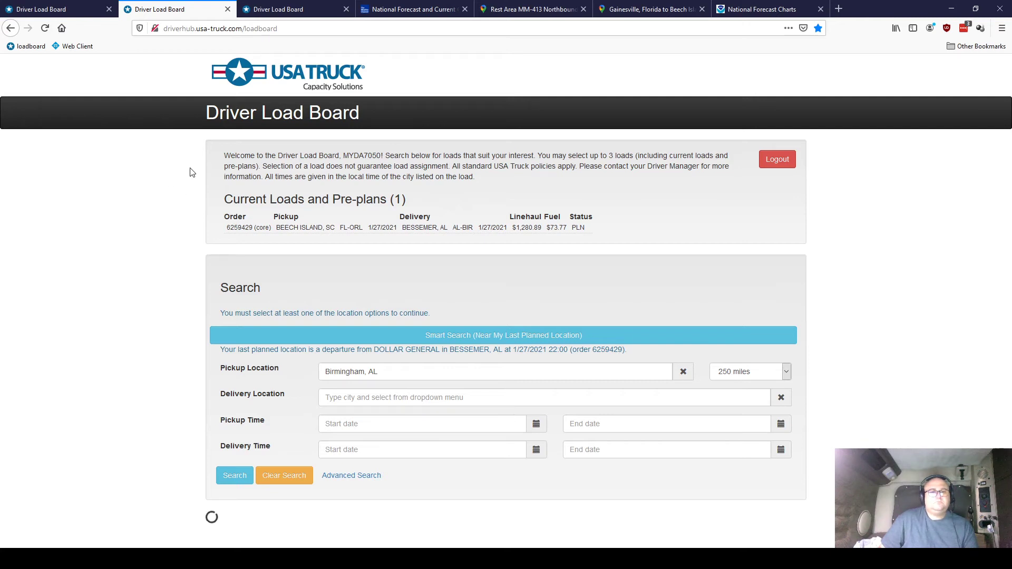
scroll(192, 175, "down", 7)
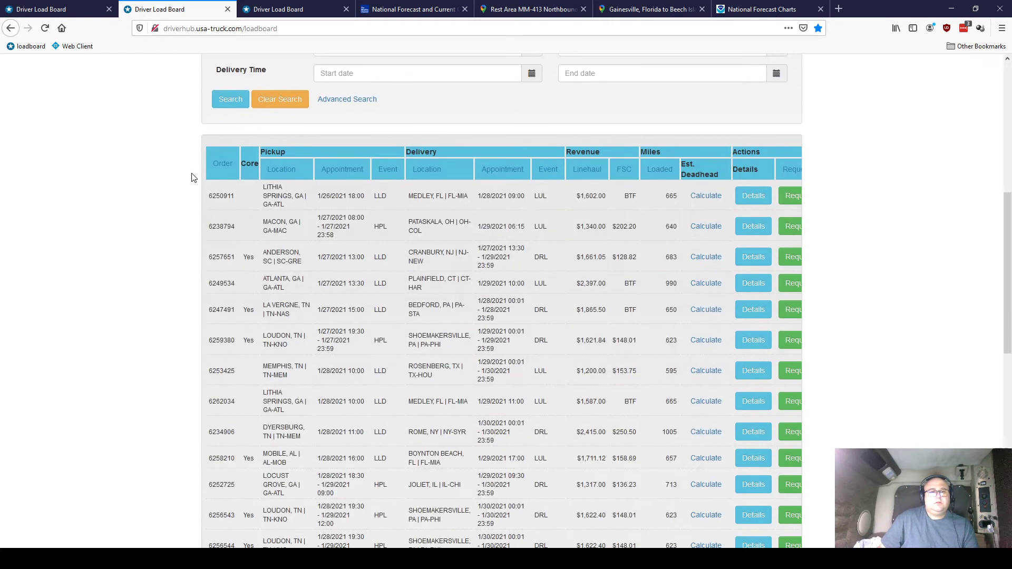
scroll(192, 175, "down", 1)
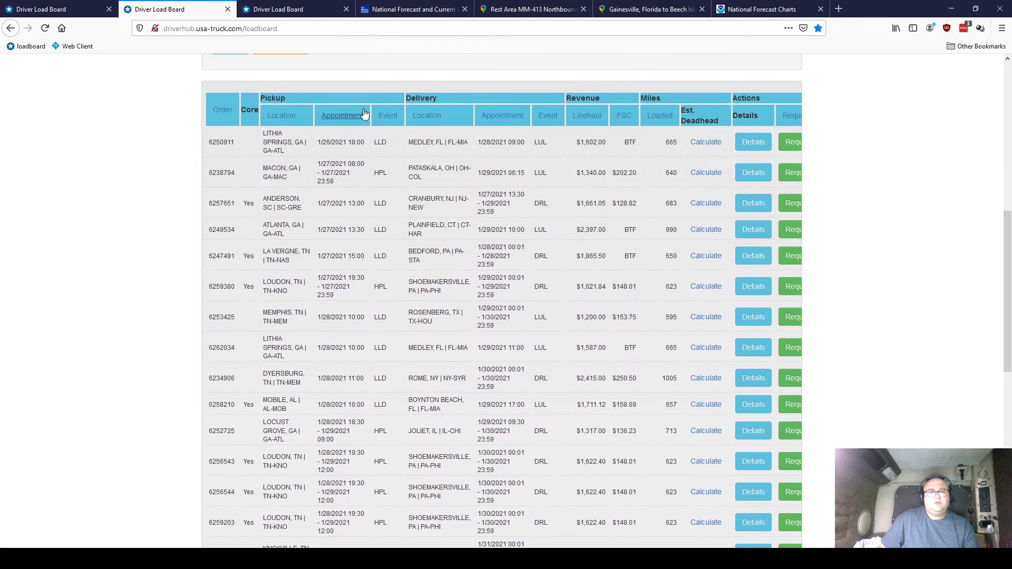
Step: Clear the maximum linehaul revenue and minimum weight in the advanced search filters and rerun the Birmingham search
scroll(313, 174, "up", 2)
left_click(350, 154)
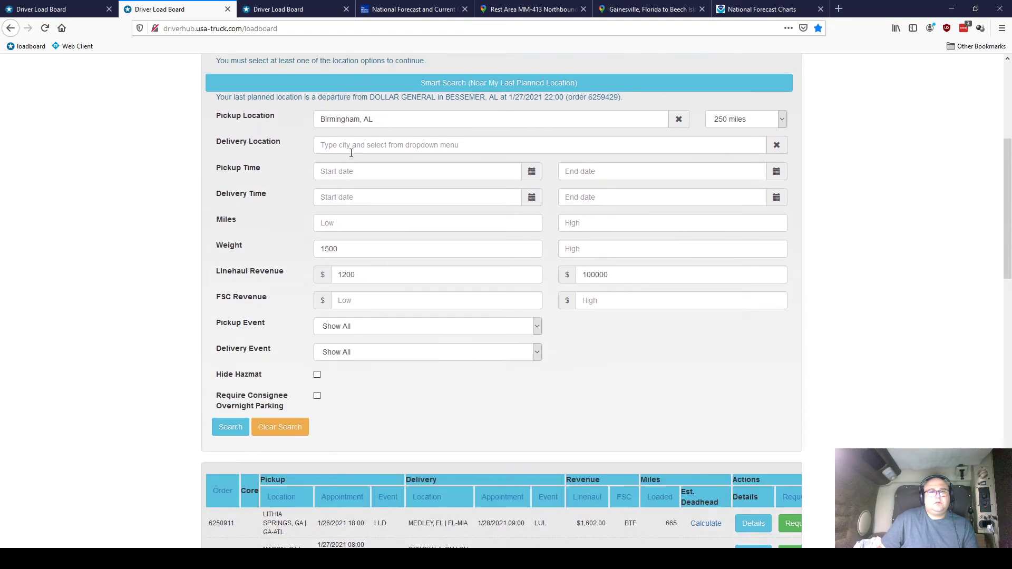
scroll(351, 153, "up", 1)
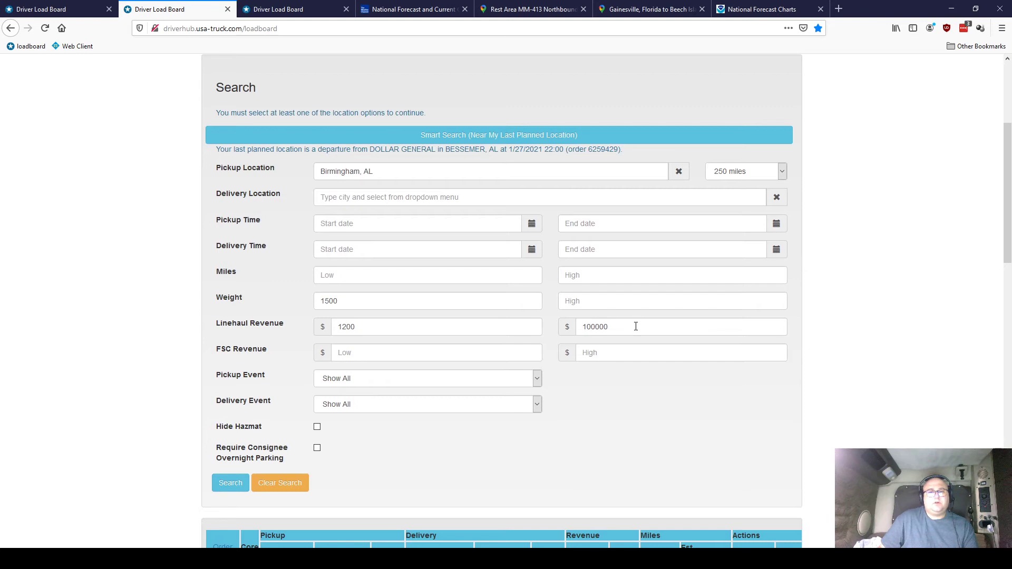
left_click_drag(636, 326, 495, 315)
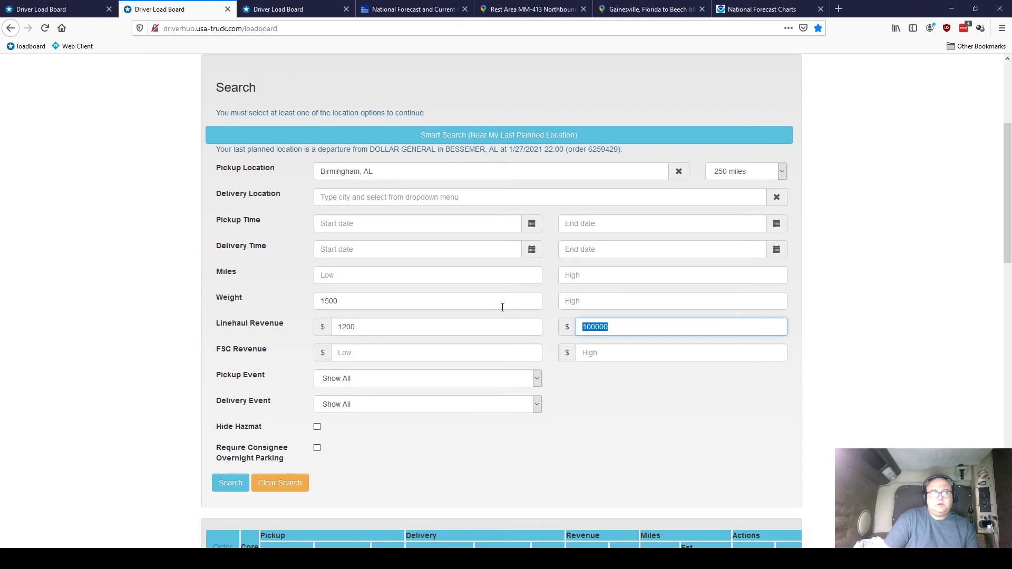
key("BackSpace")
left_click_drag(377, 303, 237, 280)
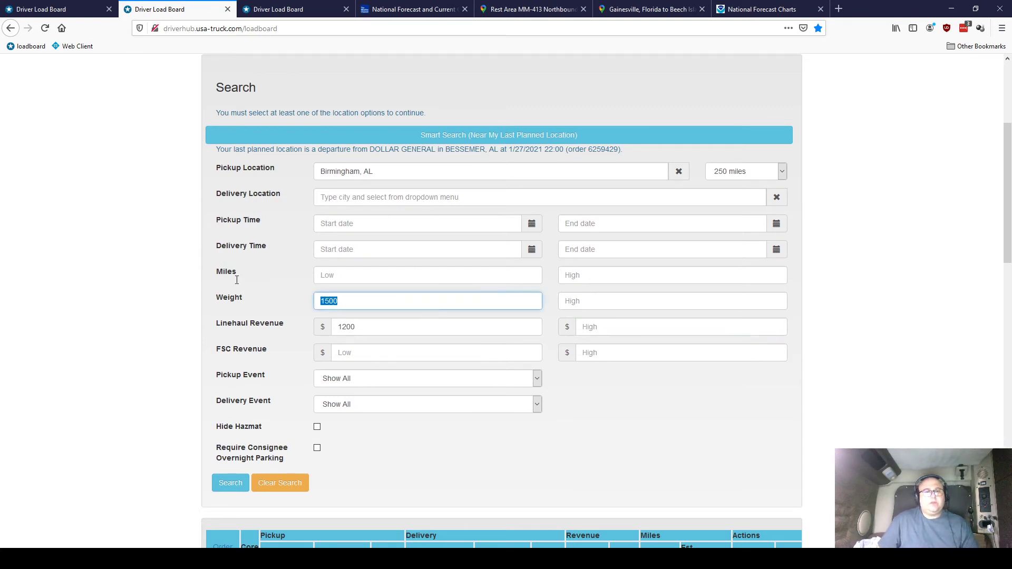
key("BackSpace")
left_click(192, 288)
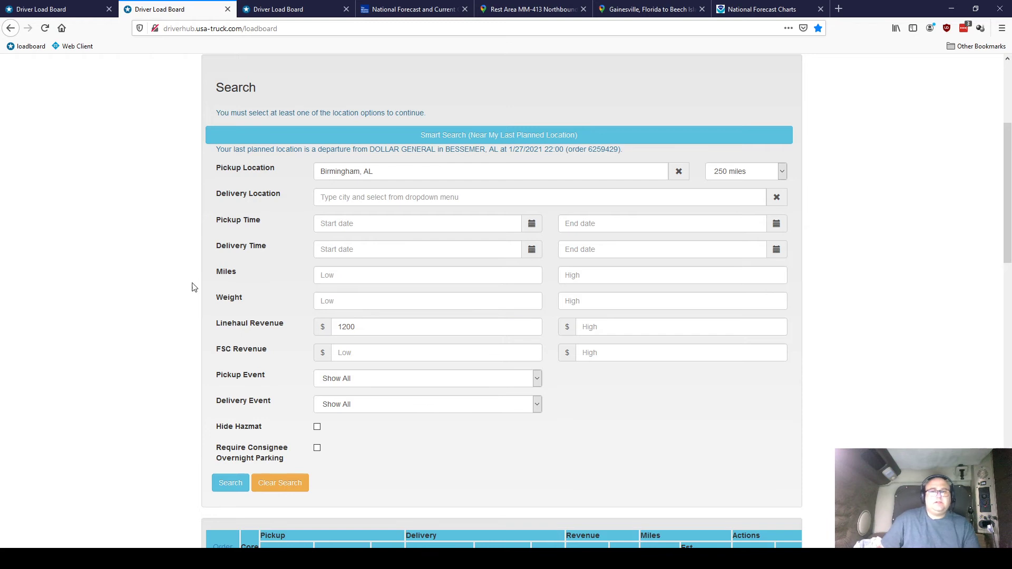
left_click(227, 483)
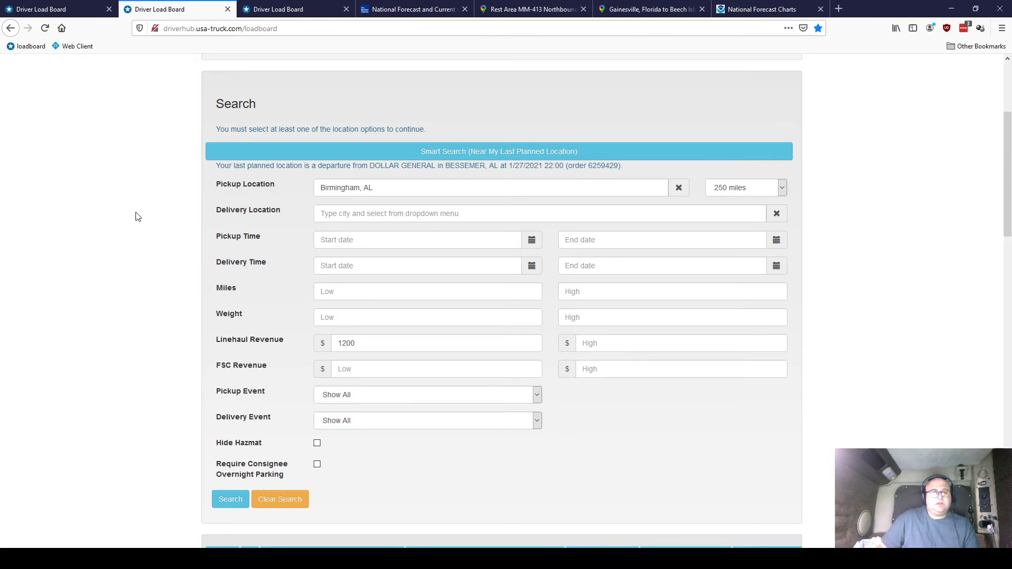
Step: Review the listed loads, checking the pickup details and linehaul pay of the Memphis, TN to Rosenberg, TX load
scroll(162, 199, "down", 6)
scroll(166, 203, "down", 3)
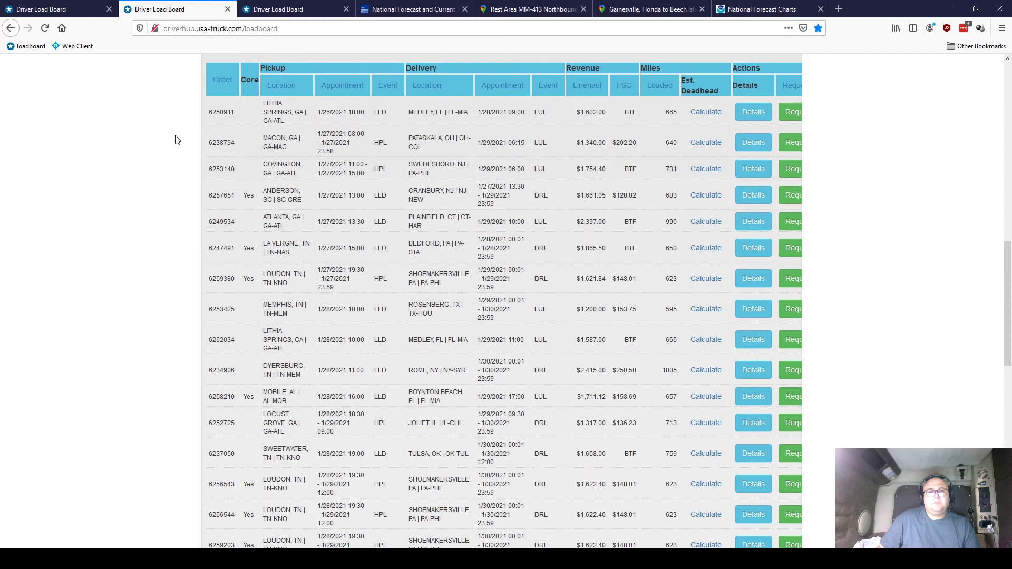
scroll(177, 139, "down", 3)
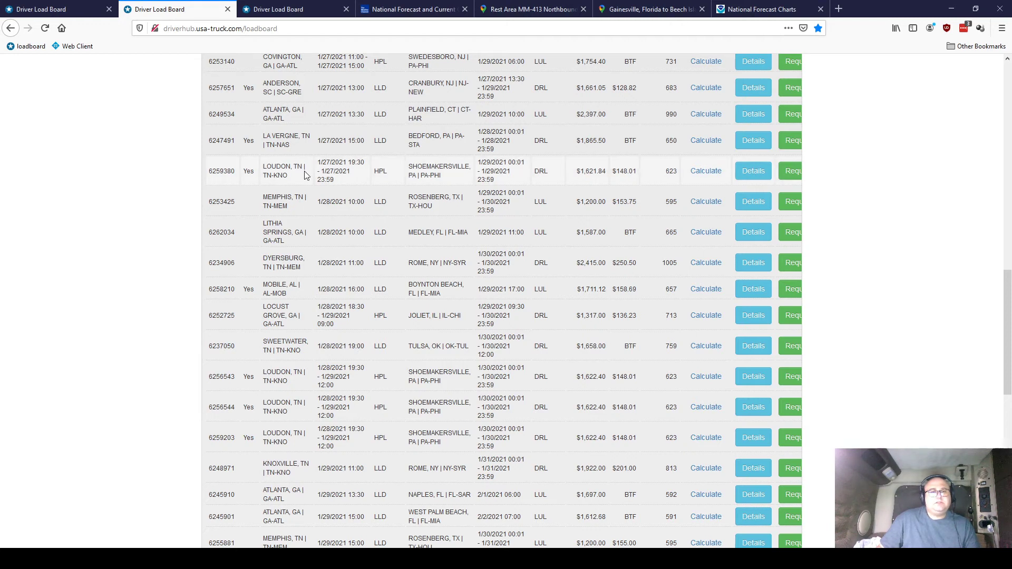
left_click_drag(216, 201, 338, 212)
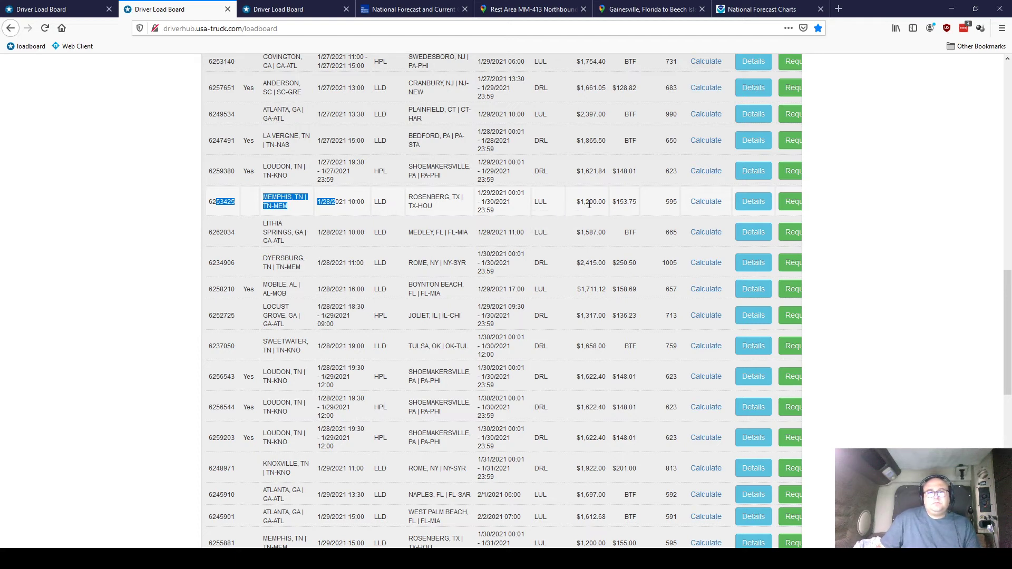
mouse_move(624, 203)
left_mouse_down()
mouse_move(588, 210)
mouse_move(606, 199)
left_mouse_up()
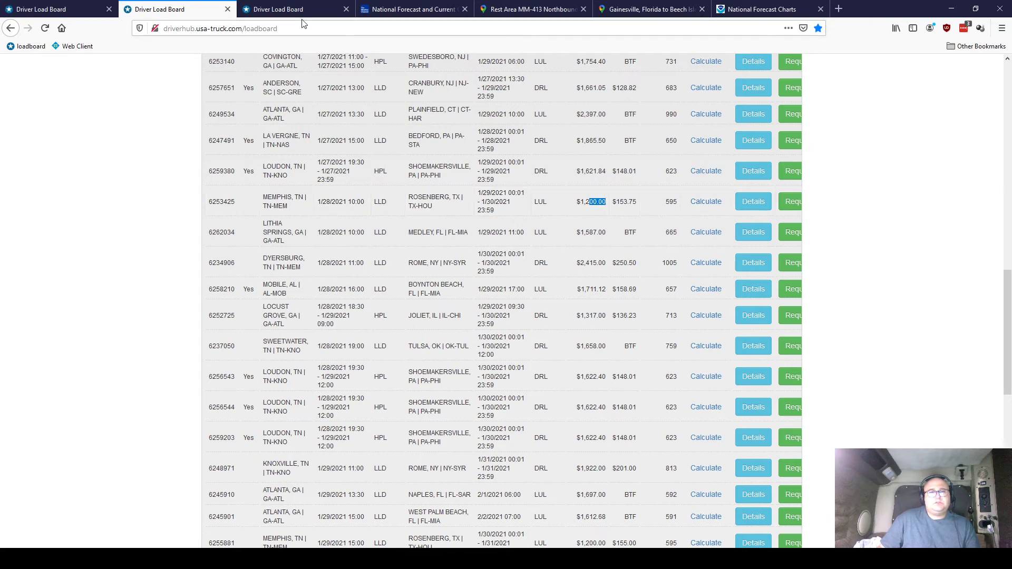
left_click(601, 203)
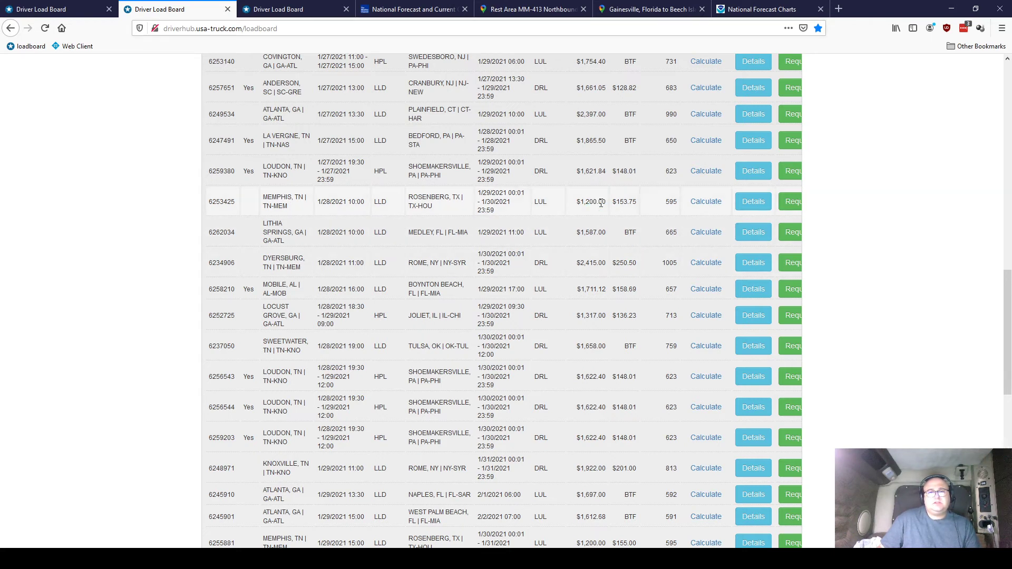
Step: Check the pickup location and appointment of the Sweetwater, TN to Tulsa, OK load further down the results
scroll(601, 204, "down", 4)
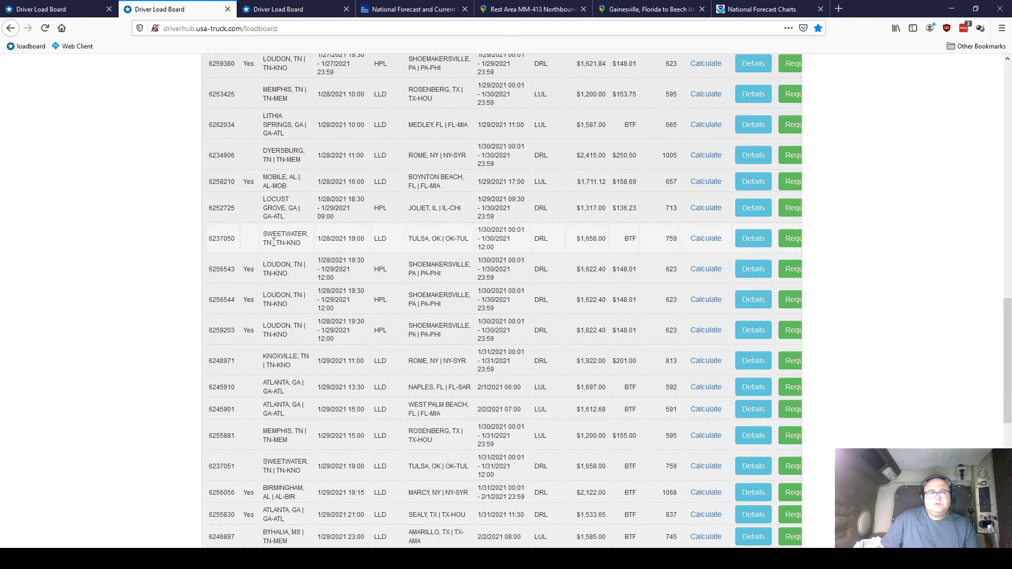
left_click_drag(280, 243, 632, 242)
left_click(348, 241)
left_click_drag(331, 240, 360, 247)
Step: Search the web in a new tab for "birmingham al to sweetwater tn"
left_click(839, 9)
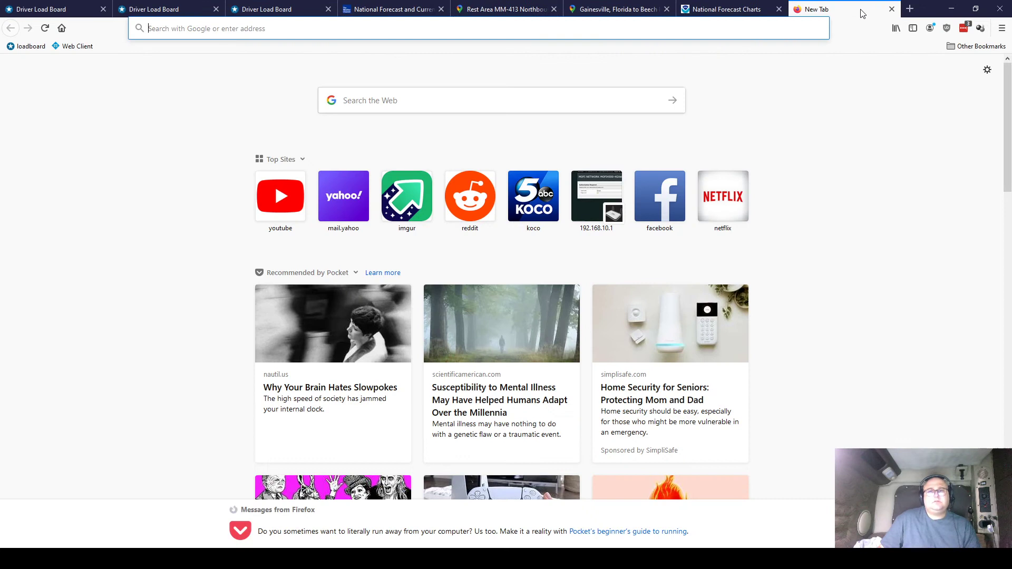
type("bi")
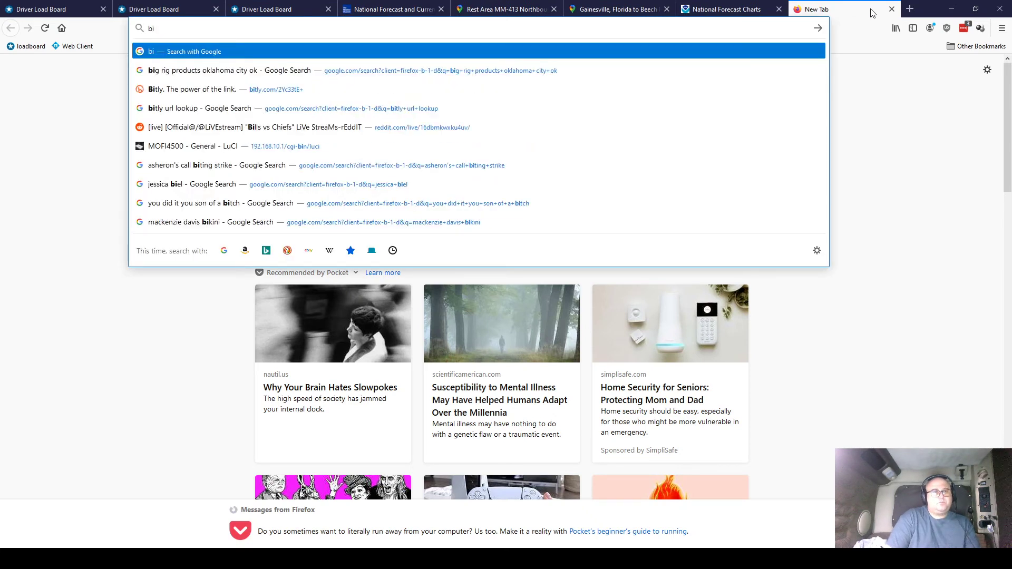
type("rmingham al")
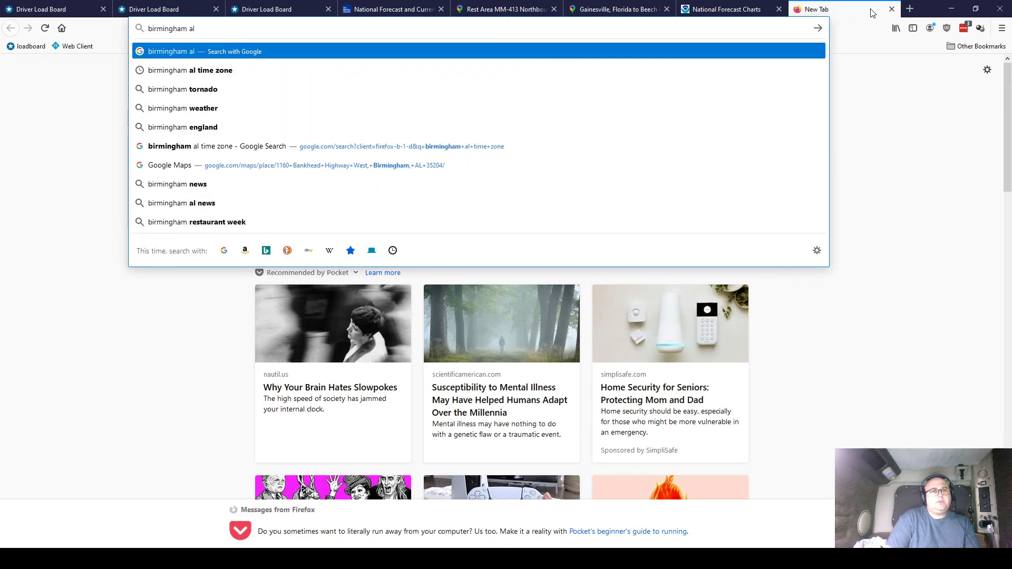
type(" to sweetwa")
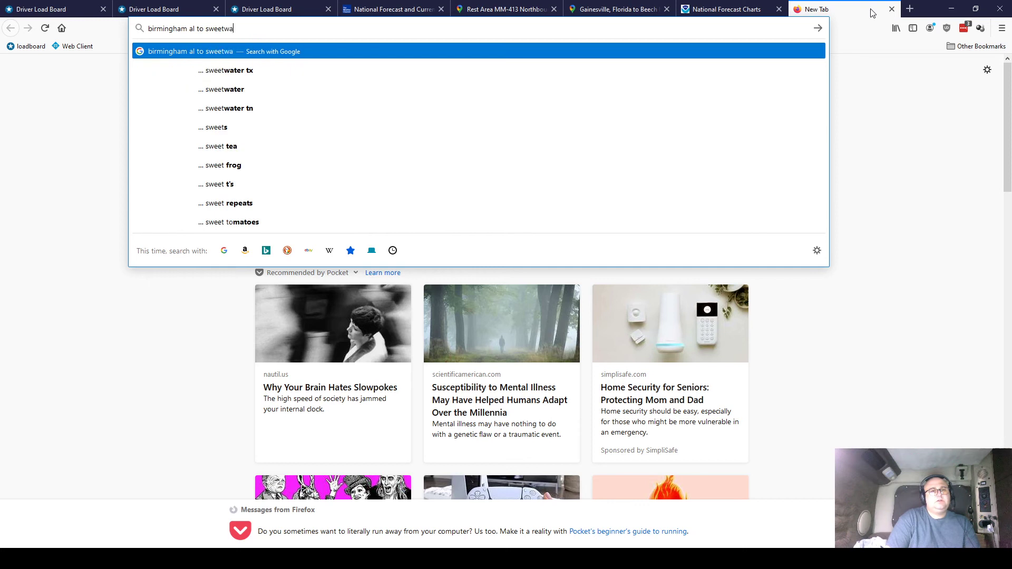
type("ter tn")
key("Return")
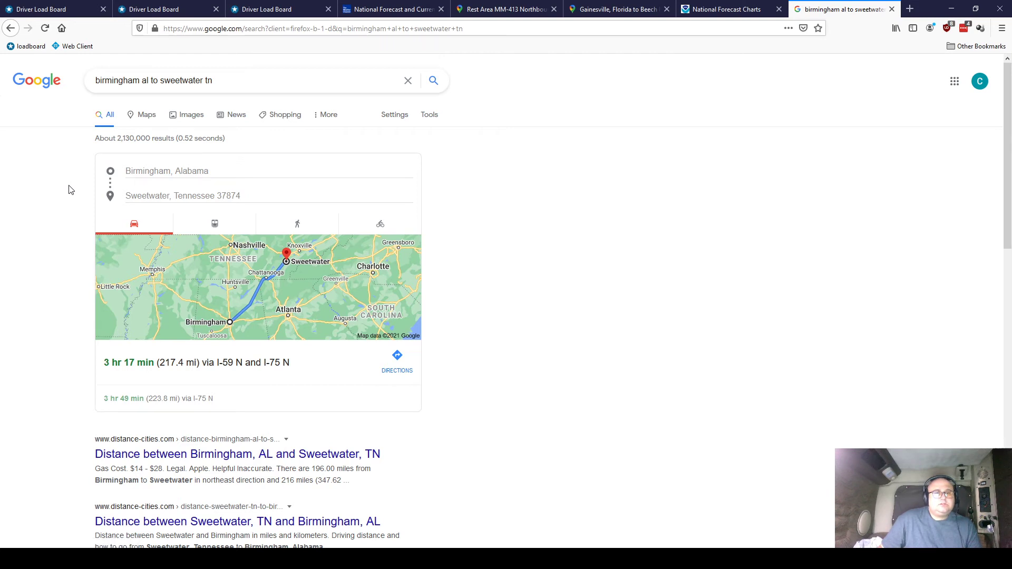
Step: Open the Birmingham to Sweetwater directions on the full map and examine the route around Sweetwater
left_click(242, 300)
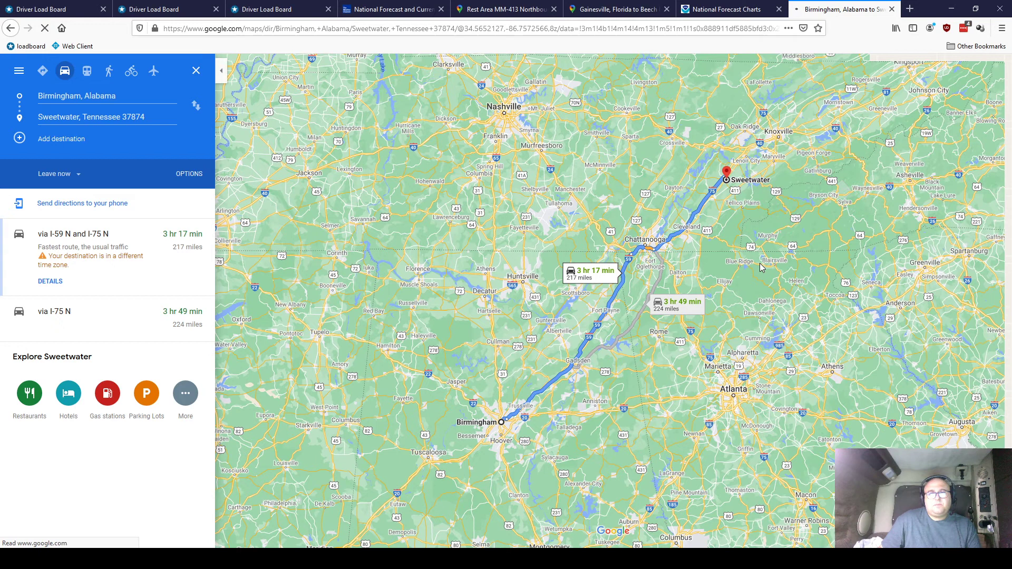
left_click_drag(761, 268, 692, 314)
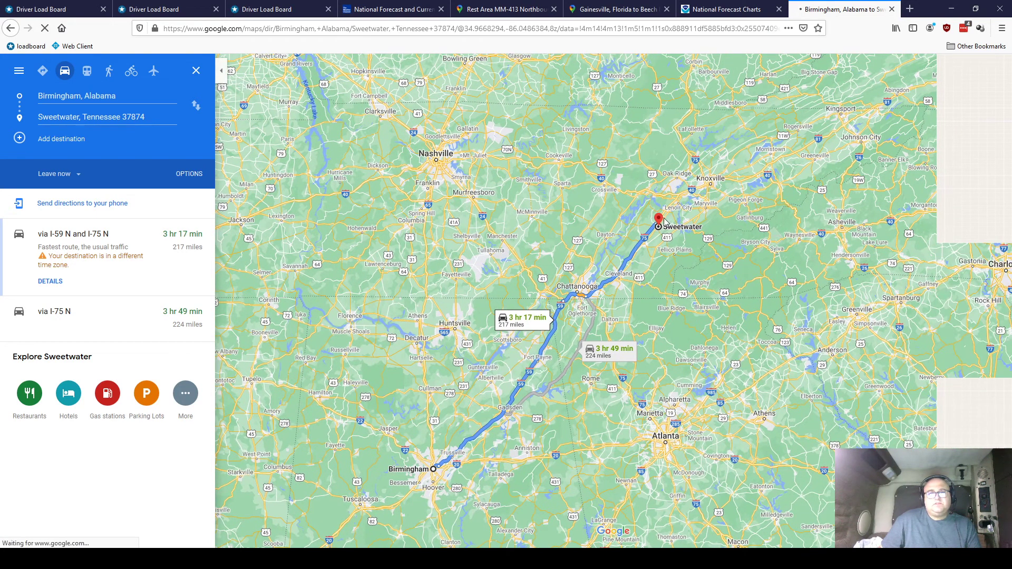
scroll(663, 222, "up", 1)
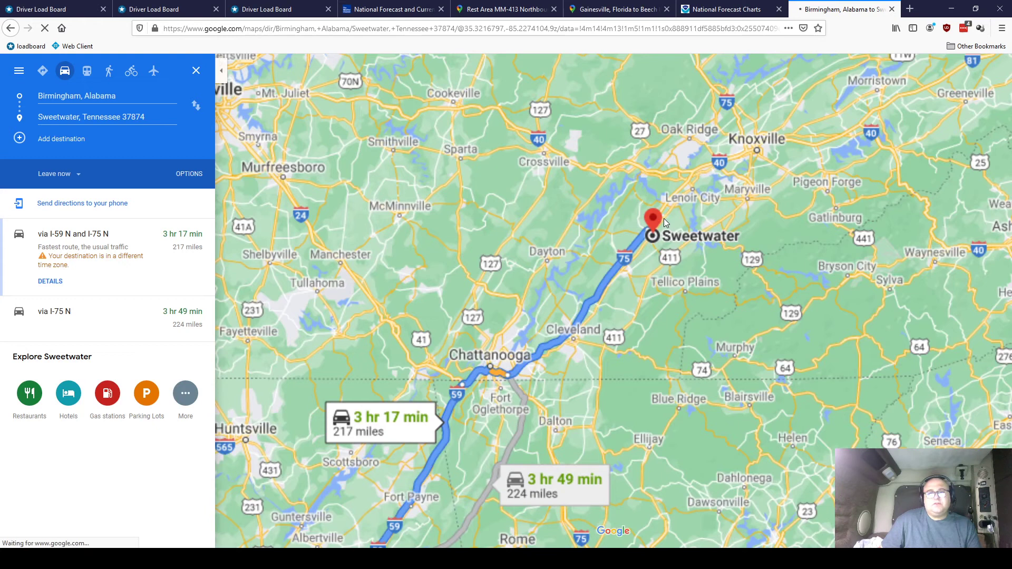
scroll(663, 219, "down", 3)
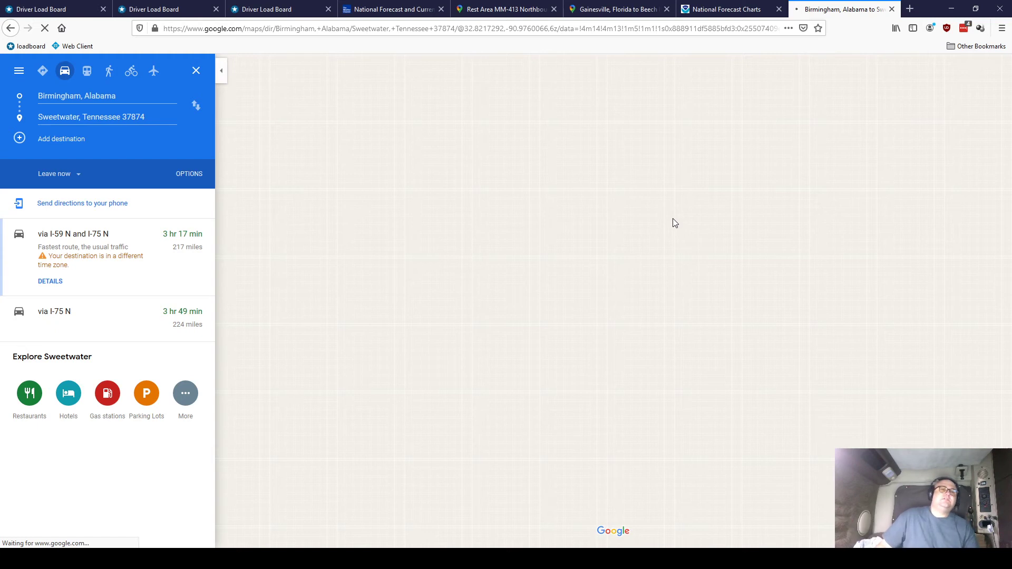
Step: Return to the load board and open the details of the Sweetwater, TN to Tulsa, OK load with the 1/28/2021 pickup
left_click(166, 14)
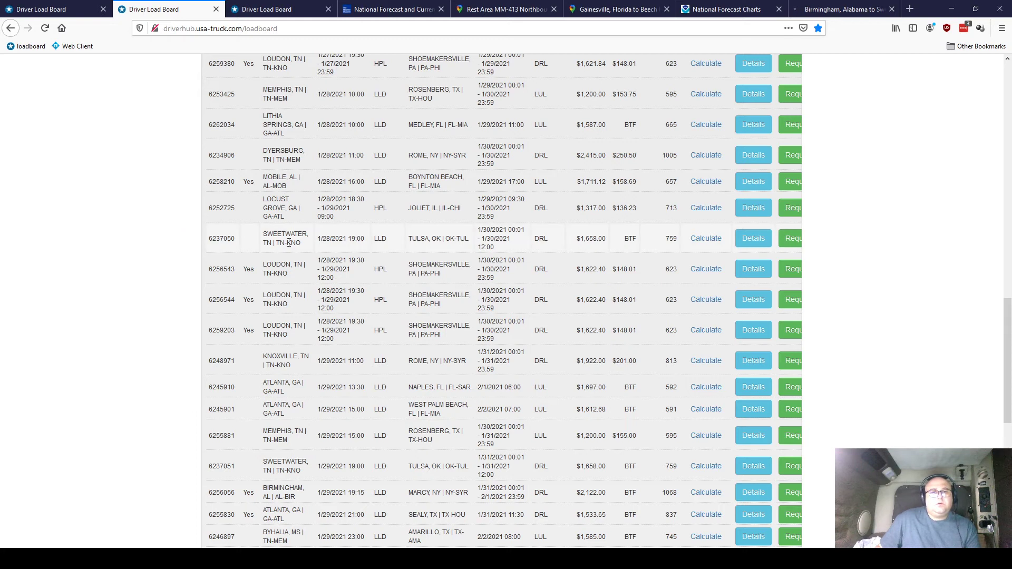
left_click_drag(287, 241, 357, 248)
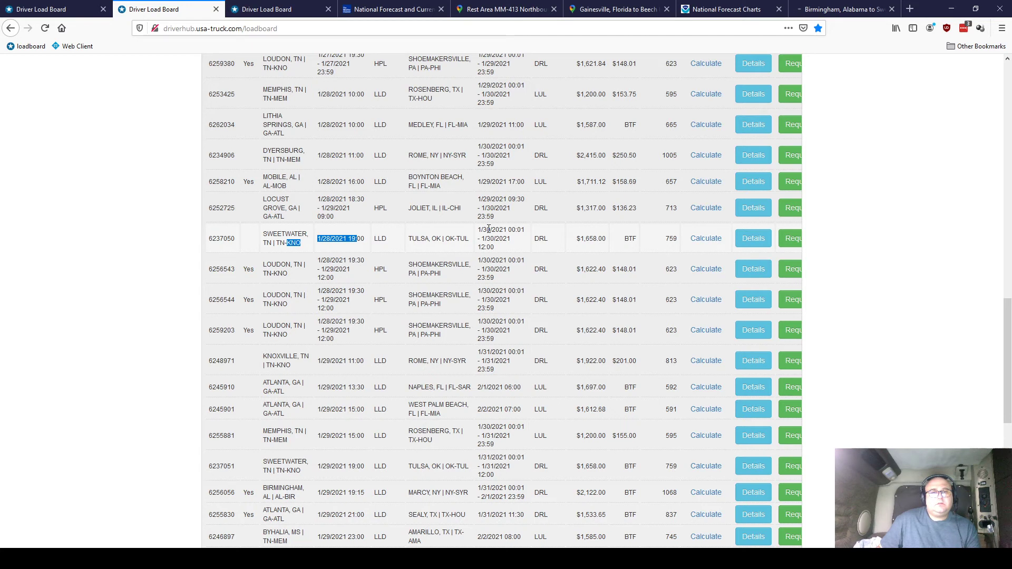
left_click_drag(282, 235, 347, 239)
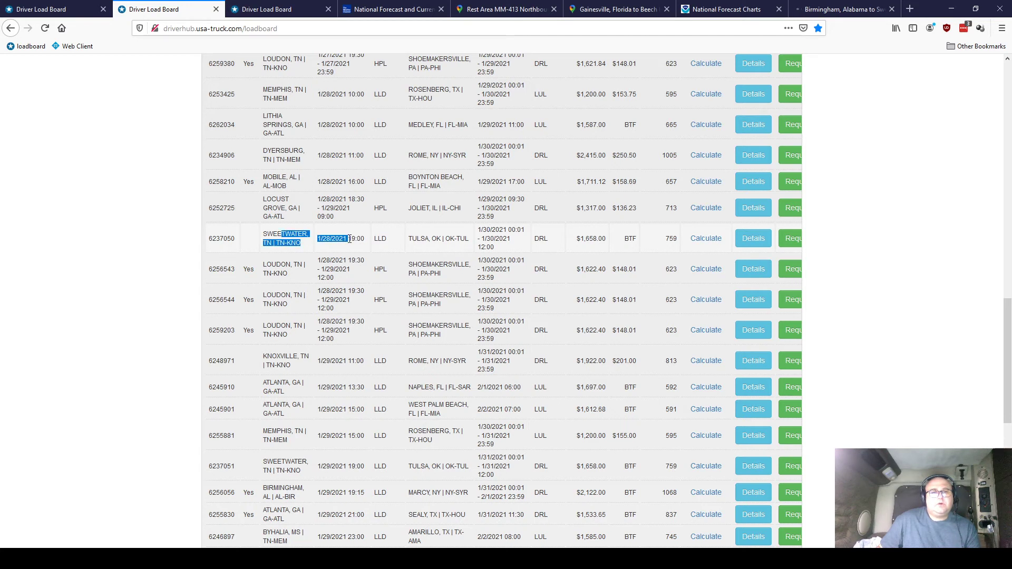
left_click(749, 246)
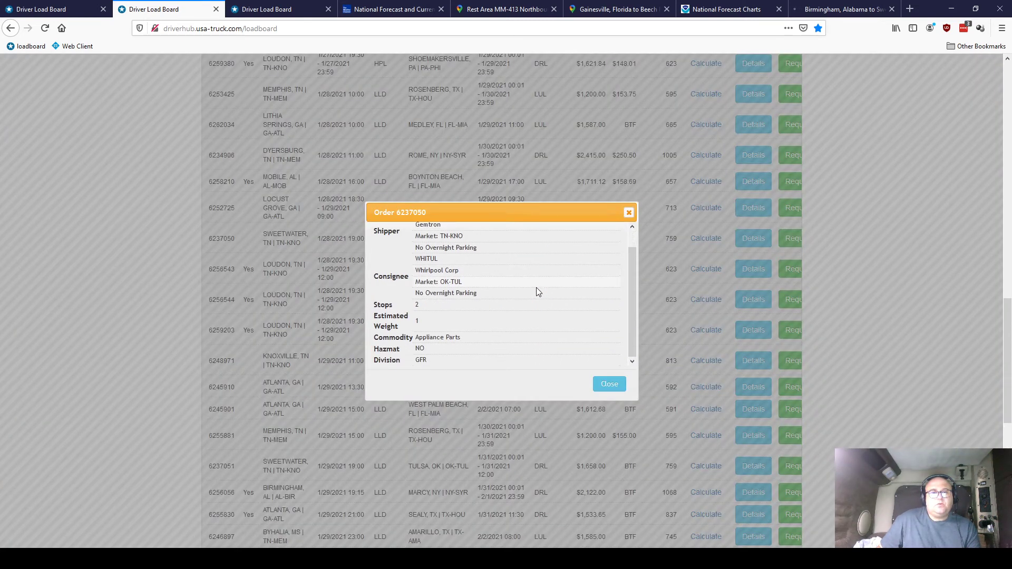
Step: Review the shipper, consignee and commodity details of the Sweetwater, TN to Tulsa, OK load, close them, and check its row in the results
scroll(537, 290, "up", 1)
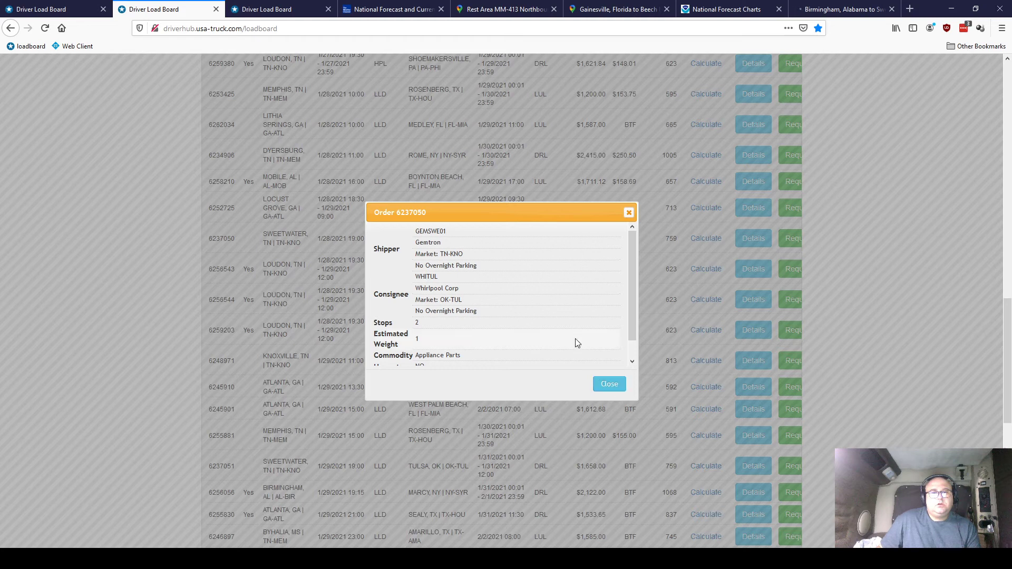
scroll(576, 338, "down", 2)
left_click(610, 384)
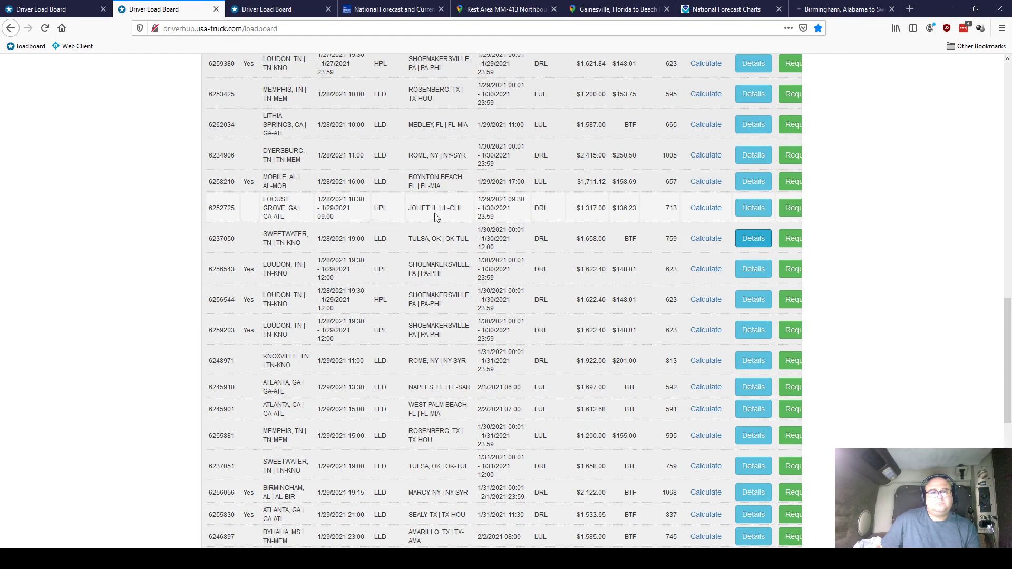
left_click_drag(280, 235, 445, 236)
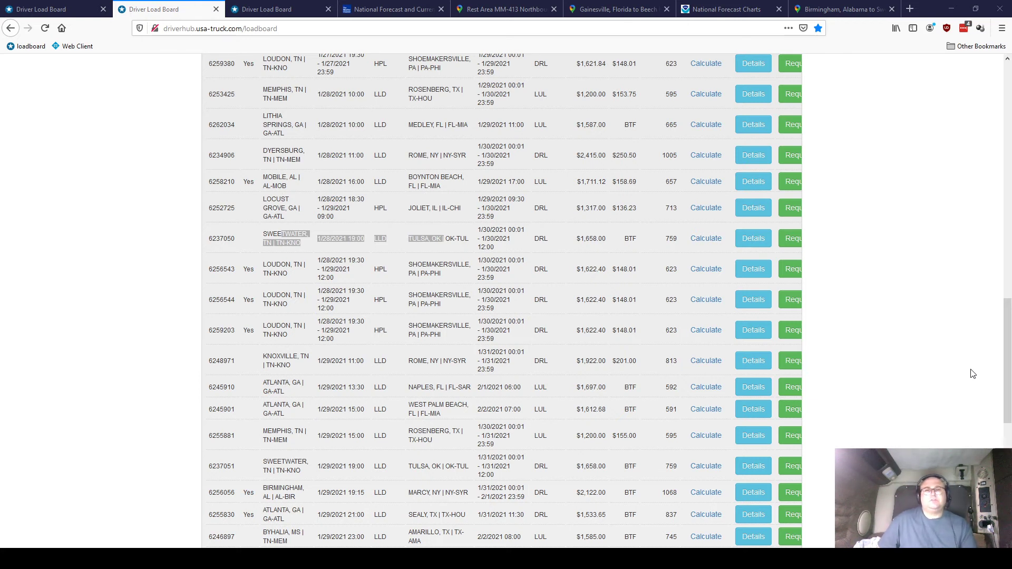
left_click(138, 231)
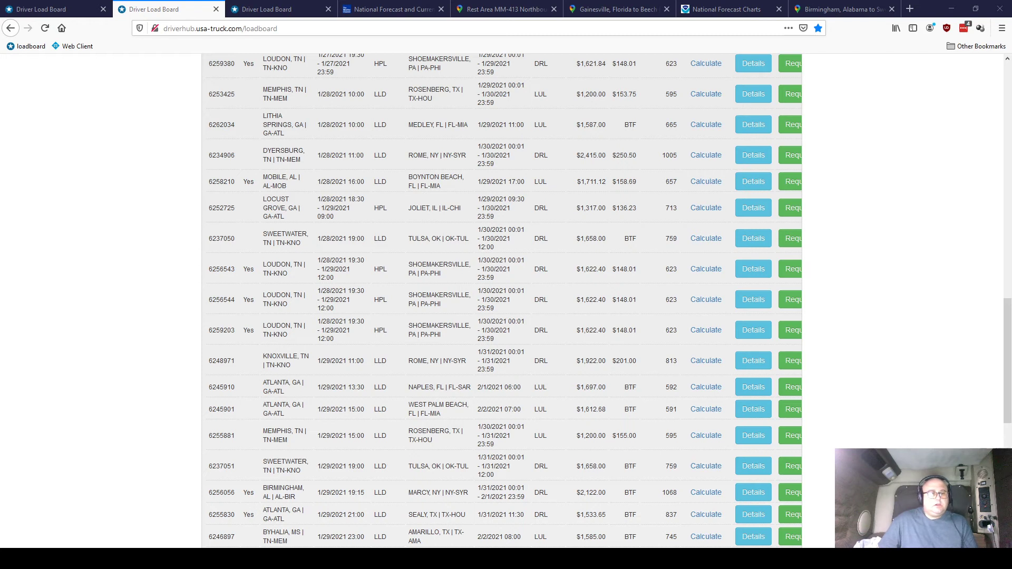
Step: Check the other load board search that uses a 1500 minimum linehaul revenue
left_click(281, 11)
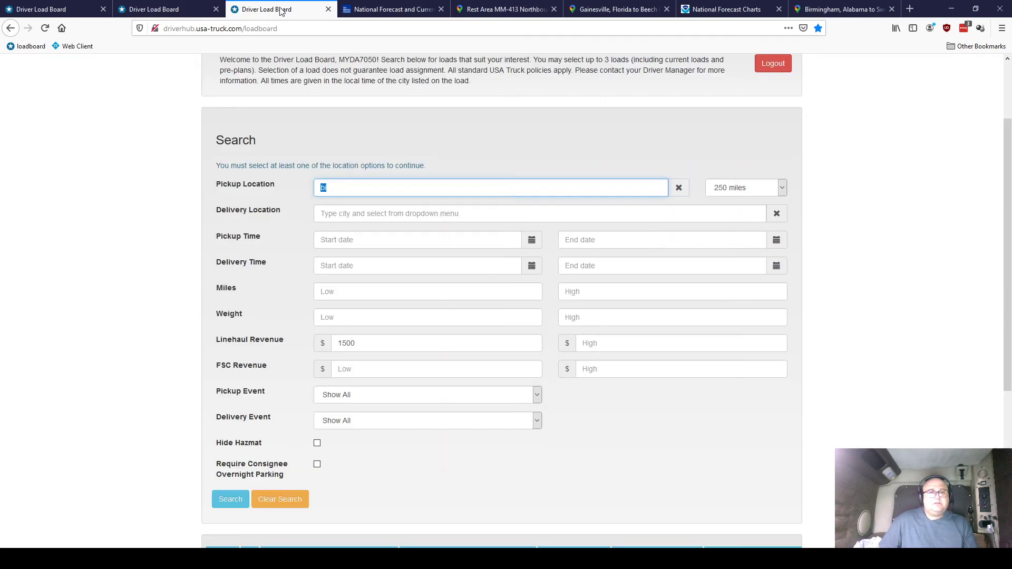
scroll(253, 225, "down", 5)
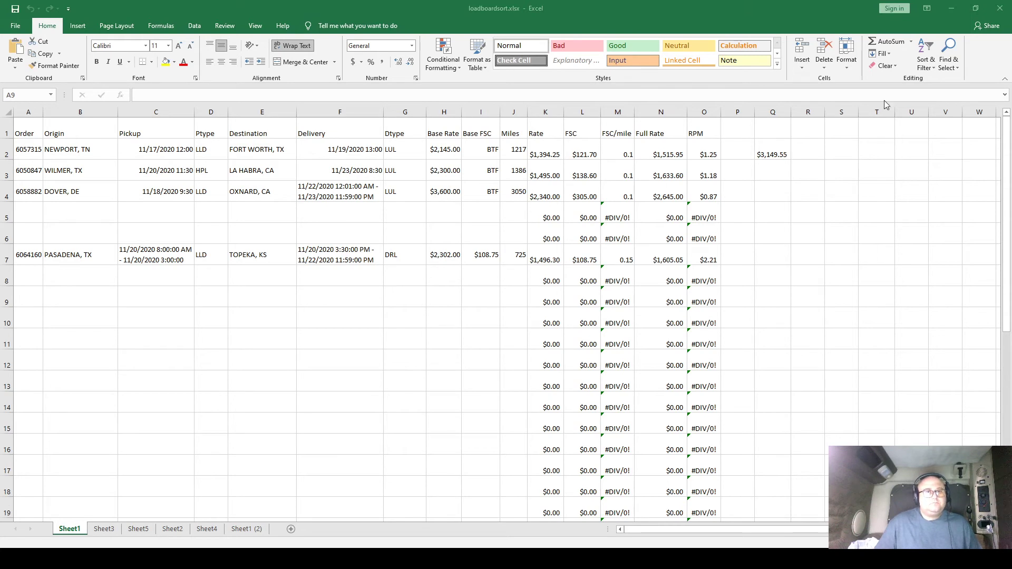
Step: Insert a blank column before the Order column on Sheet1 of loadboardsort.xlsx
left_click(28, 296)
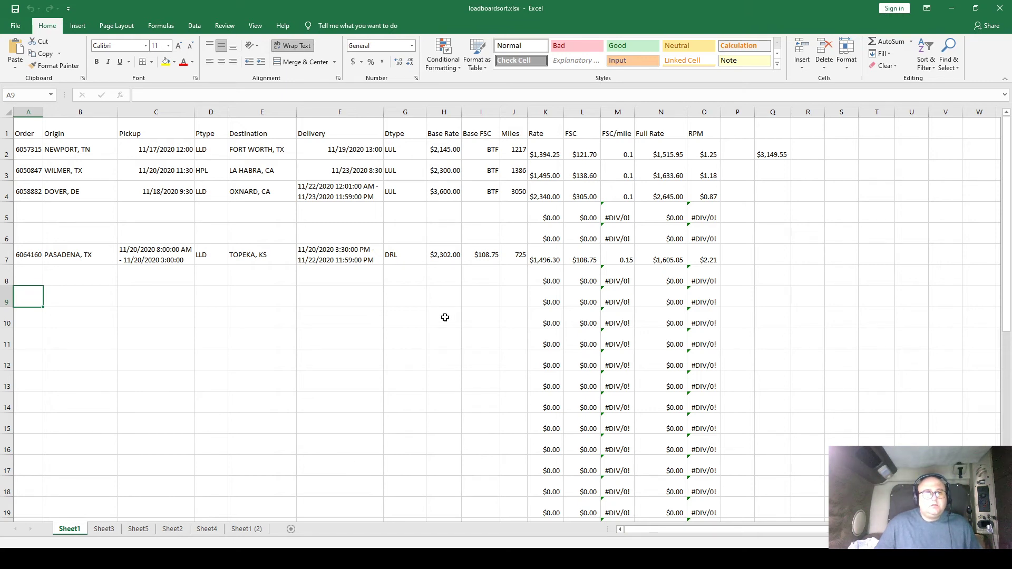
left_click(40, 112)
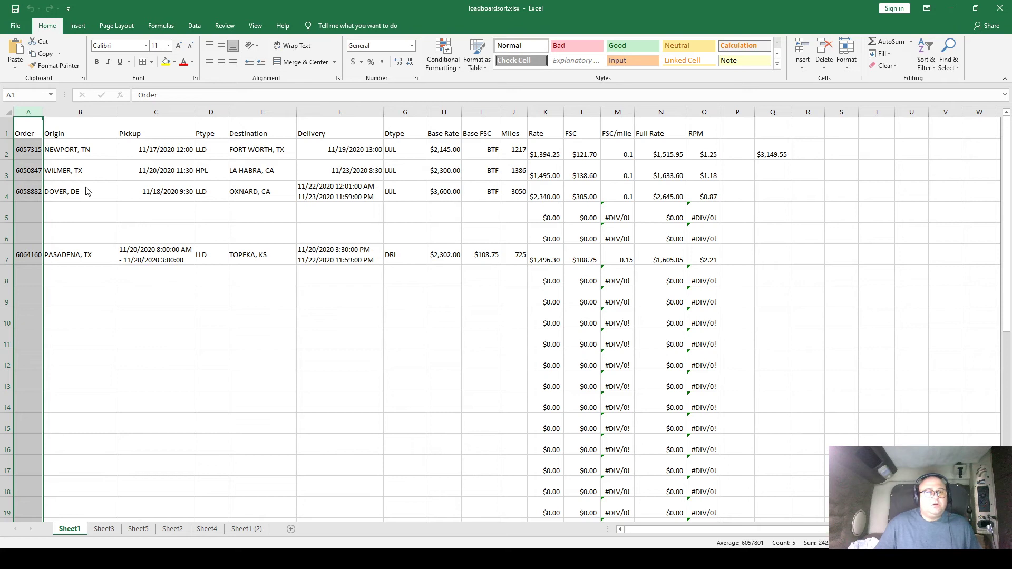
key("ctrl+shift+plus")
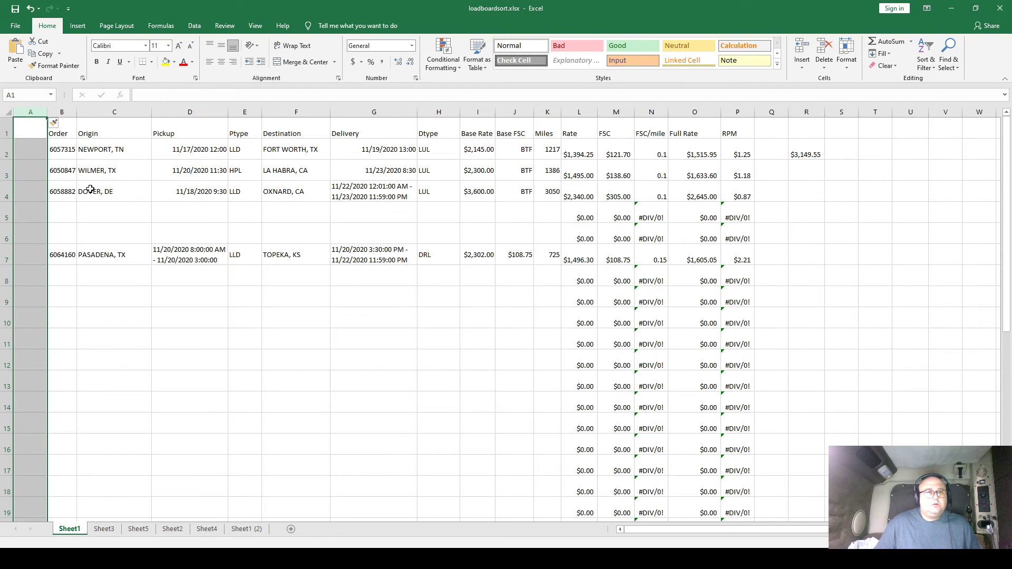
left_click_drag(33, 112, 84, 112)
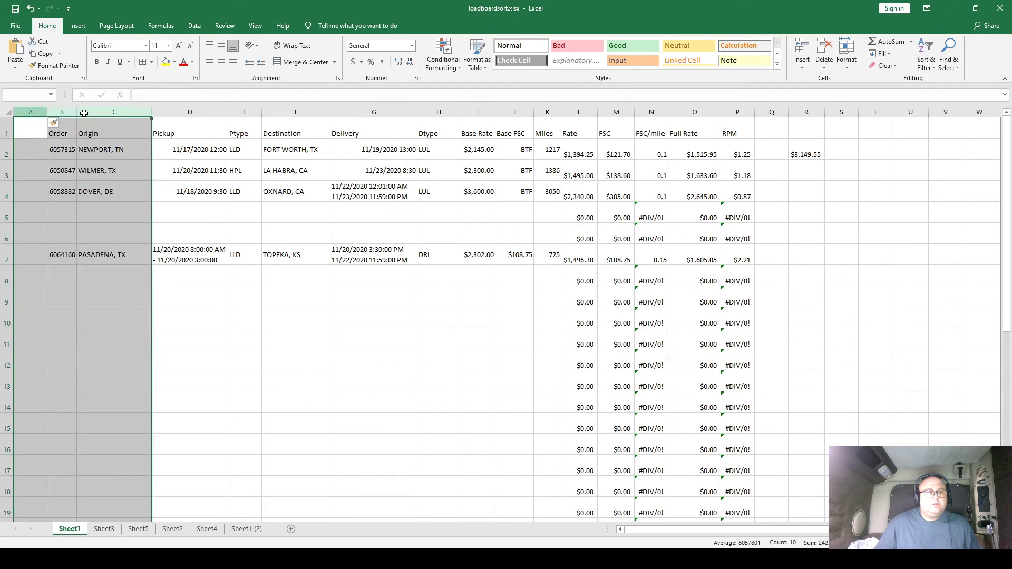
left_click(87, 316)
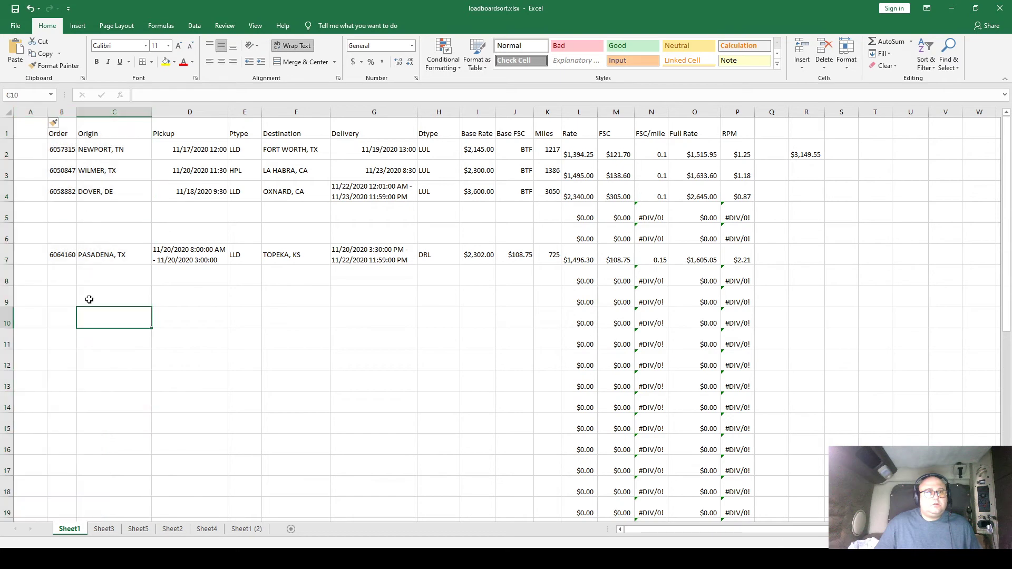
Step: Insert a blank column between the Order and Origin columns
left_click(87, 113)
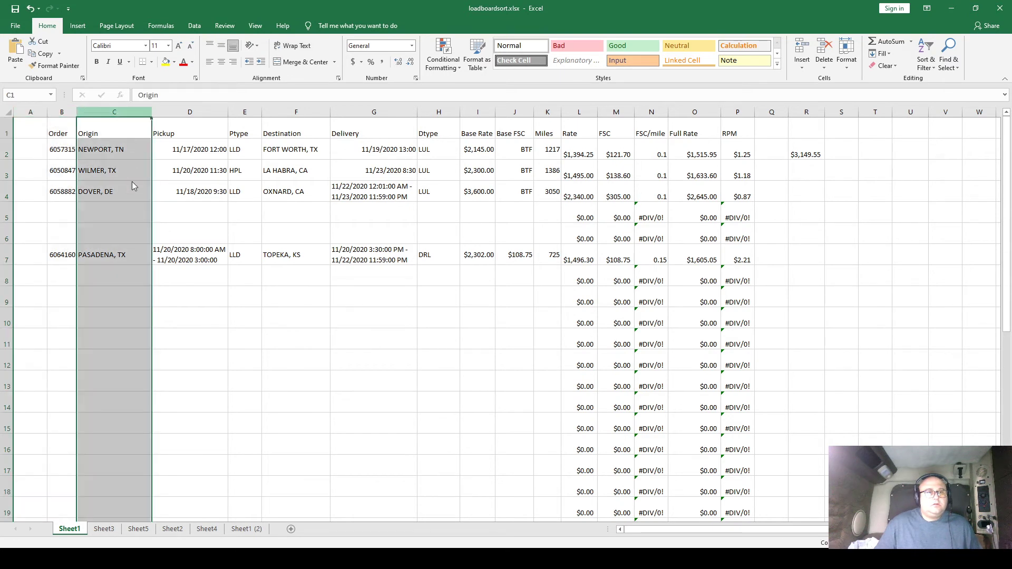
key("ctrl+shift+plus")
Step: Delete the blank column in front of the Order column
left_click(29, 150)
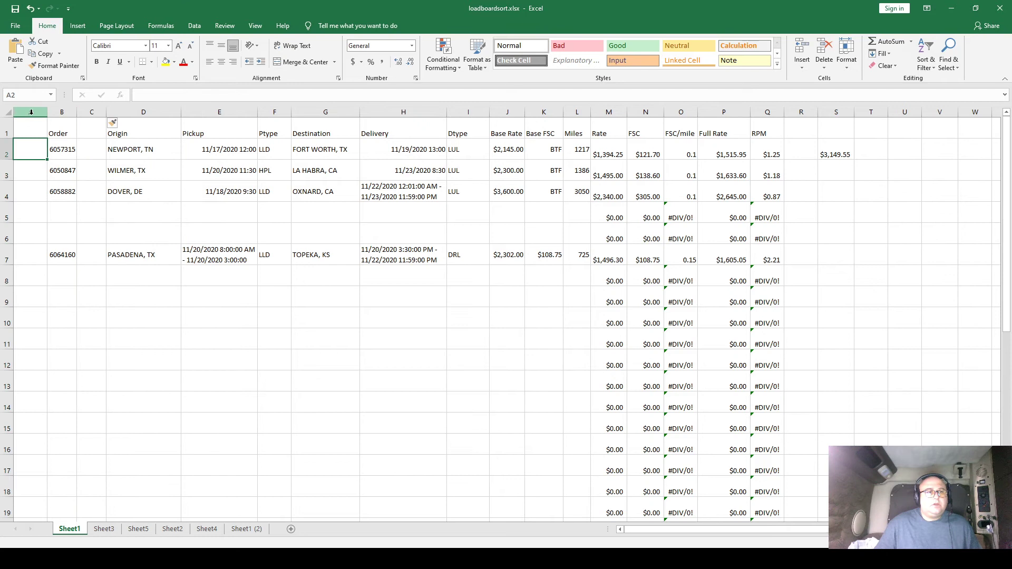
left_click(31, 112)
key("ctrl+minus")
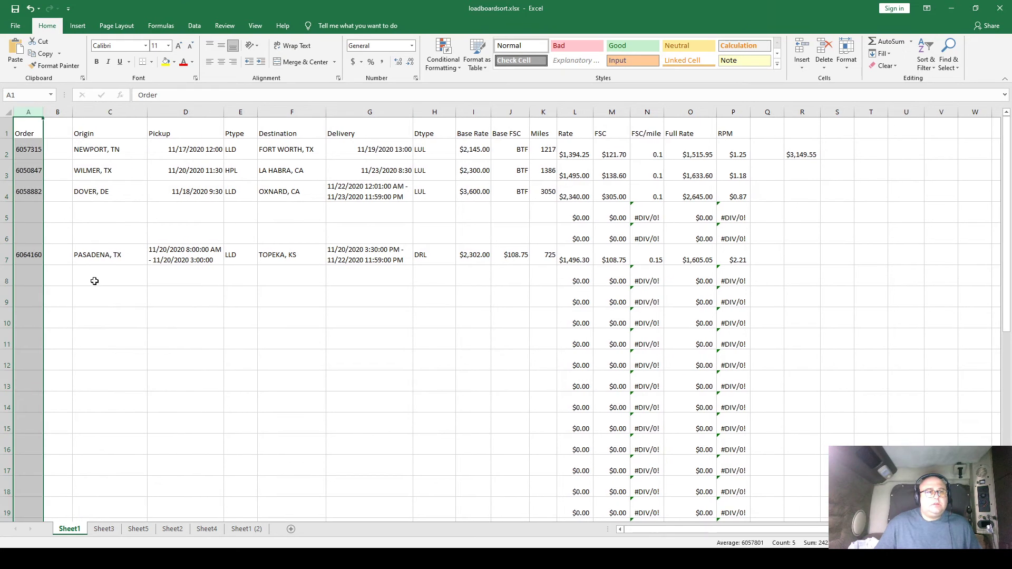
left_click(226, 349)
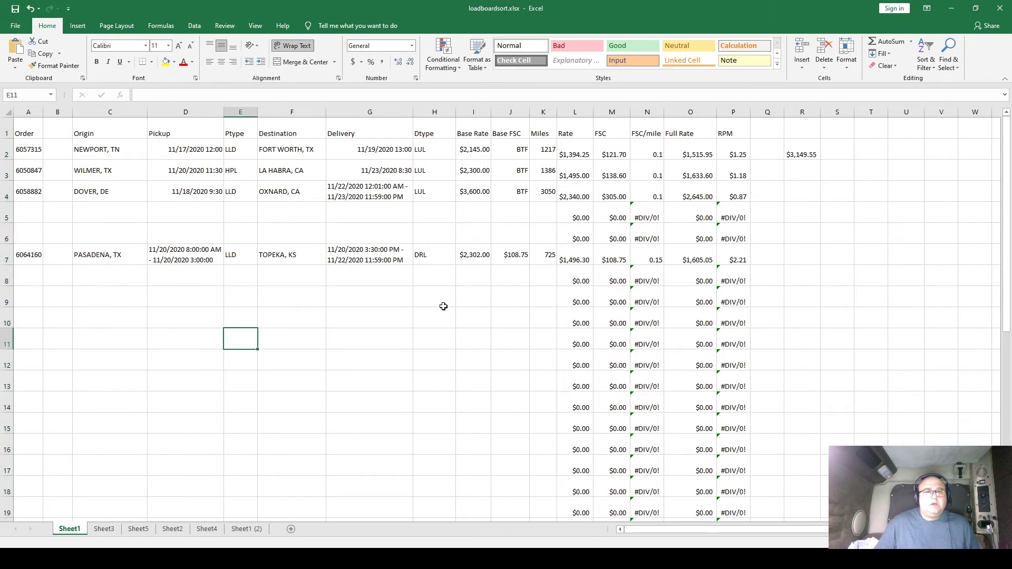
Step: Enter a base rate of 1280.89, base FSC of 73.77 and 324 miles in row 9, and check its RPM
left_click(473, 298)
type("1280")
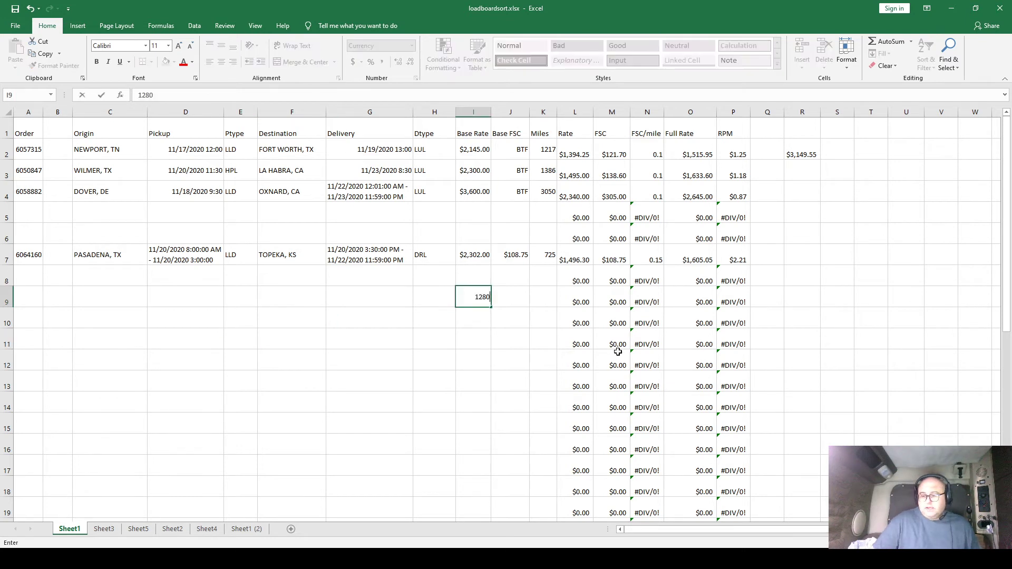
type(".89")
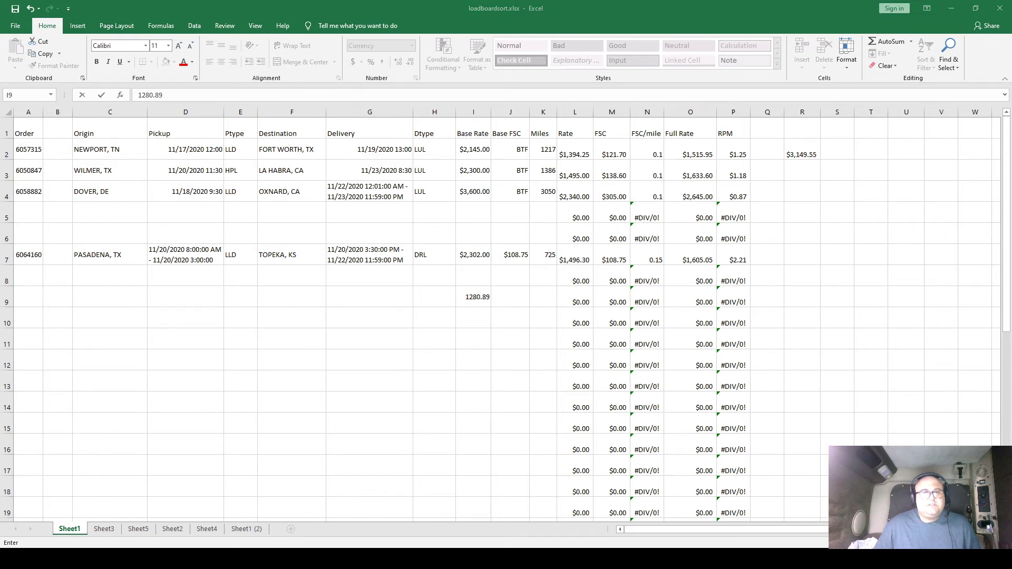
left_click(515, 303)
type("7")
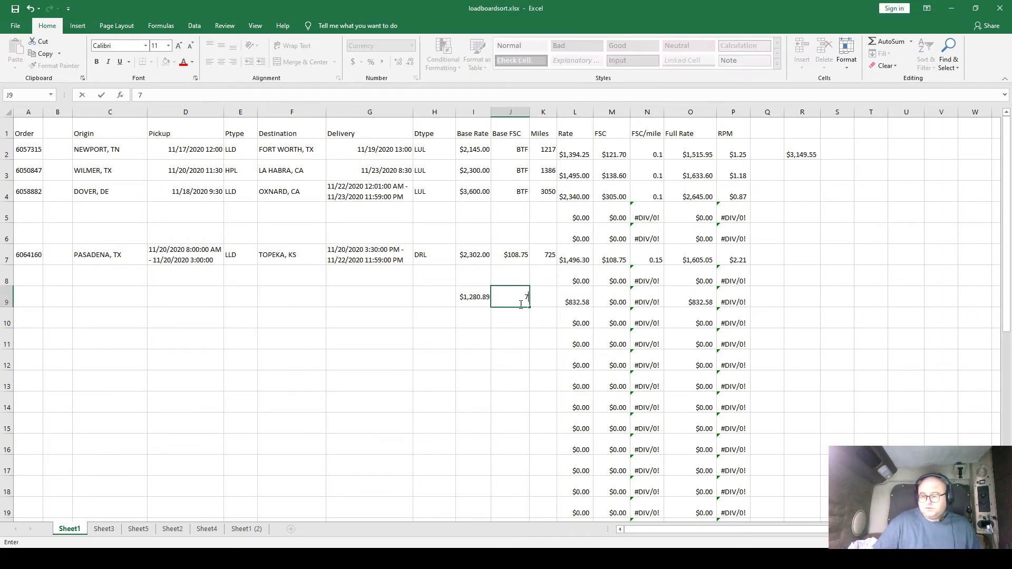
type("3.77")
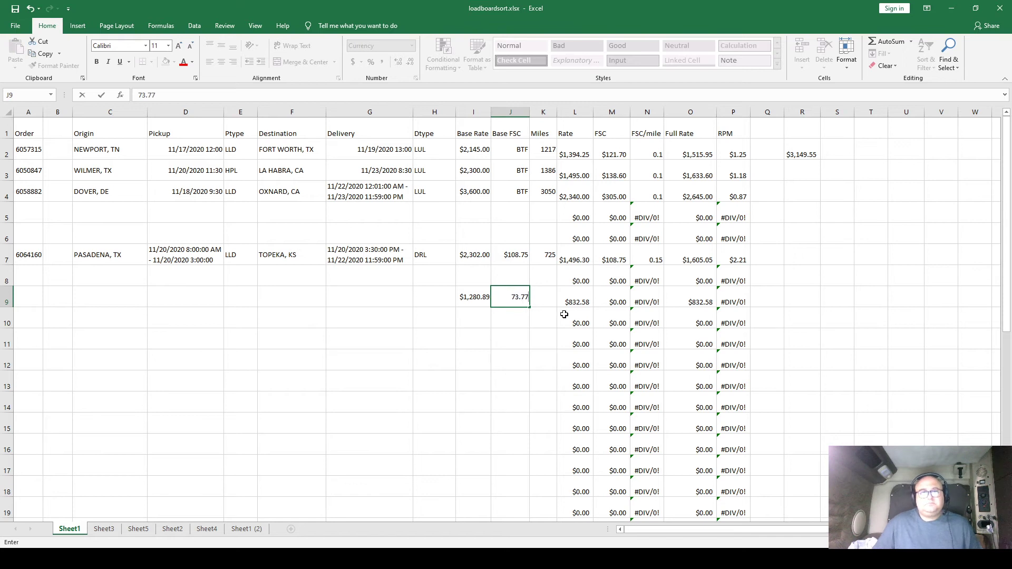
key("Tab")
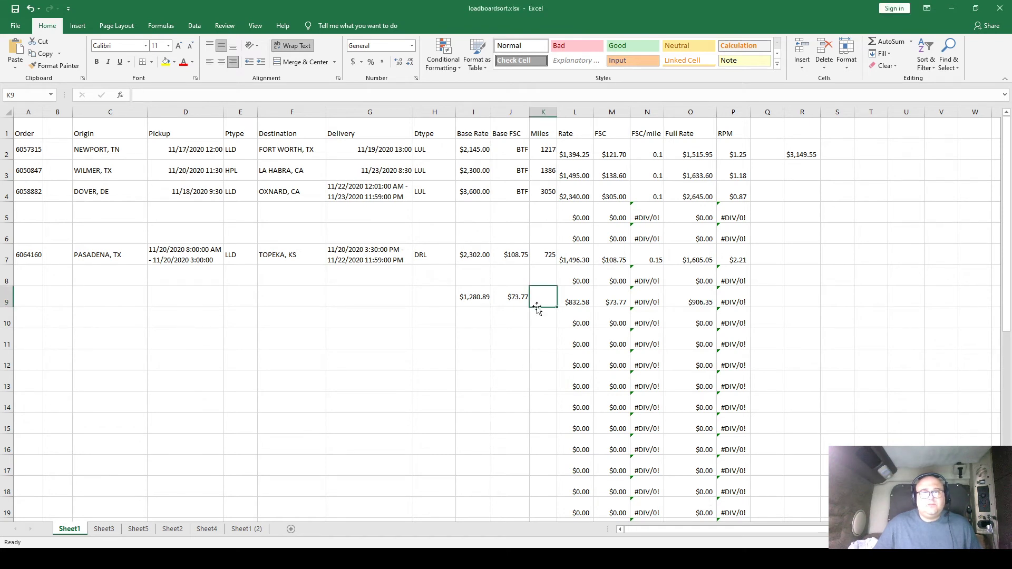
type("324")
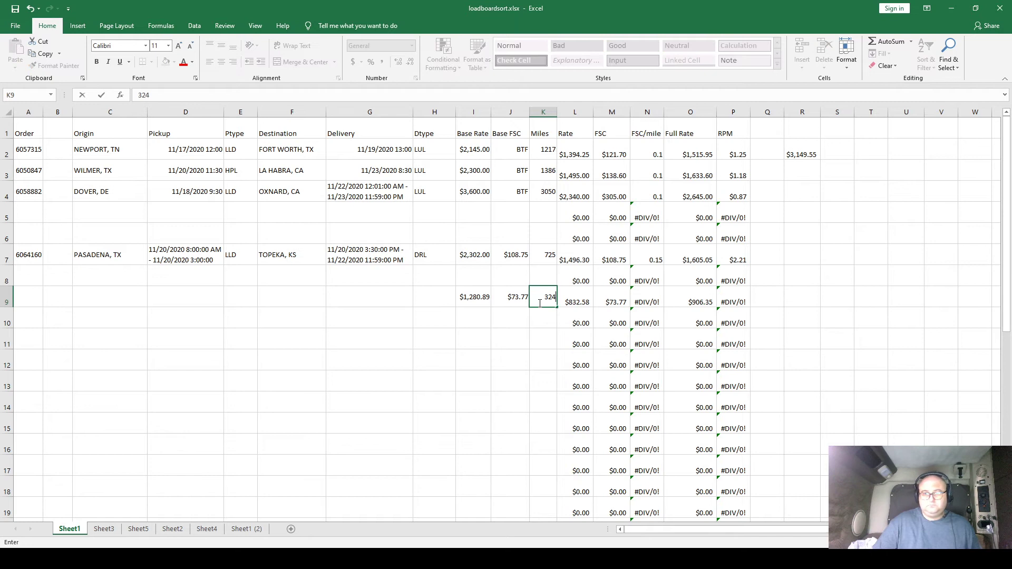
key("Return")
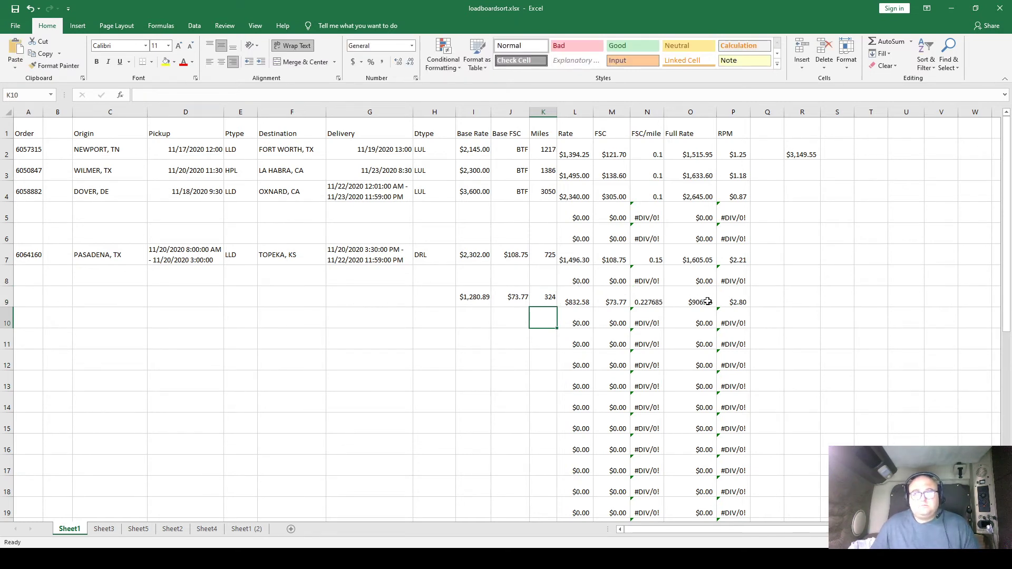
left_click(742, 301)
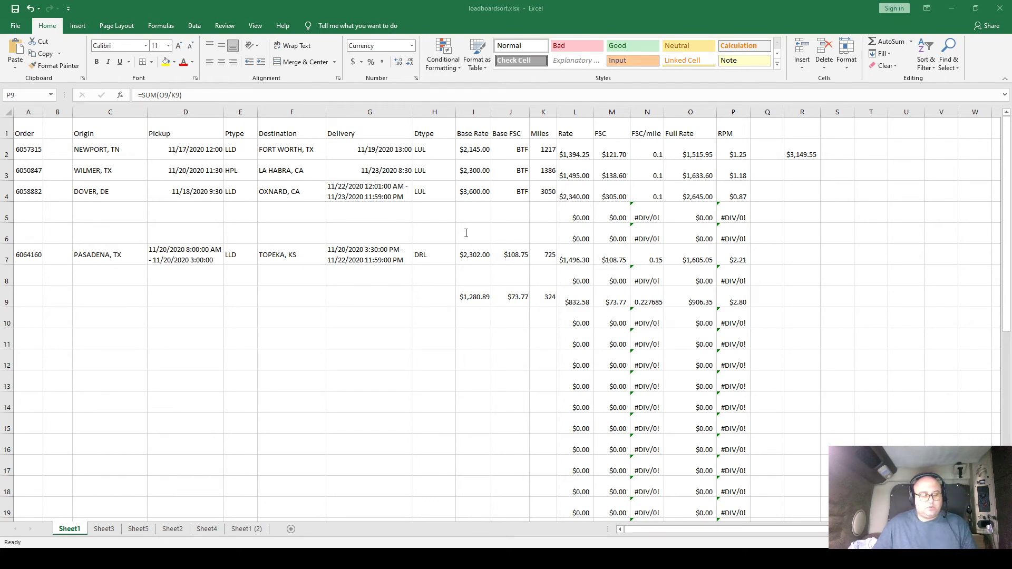
Step: Add the Sweetwater, TN to Tulsa, OK load to row 11 with pickup 1/28/2021 19:00, base rate $1,658.00, BTF fuel surcharge and 759 miles
key("alt+Tab")
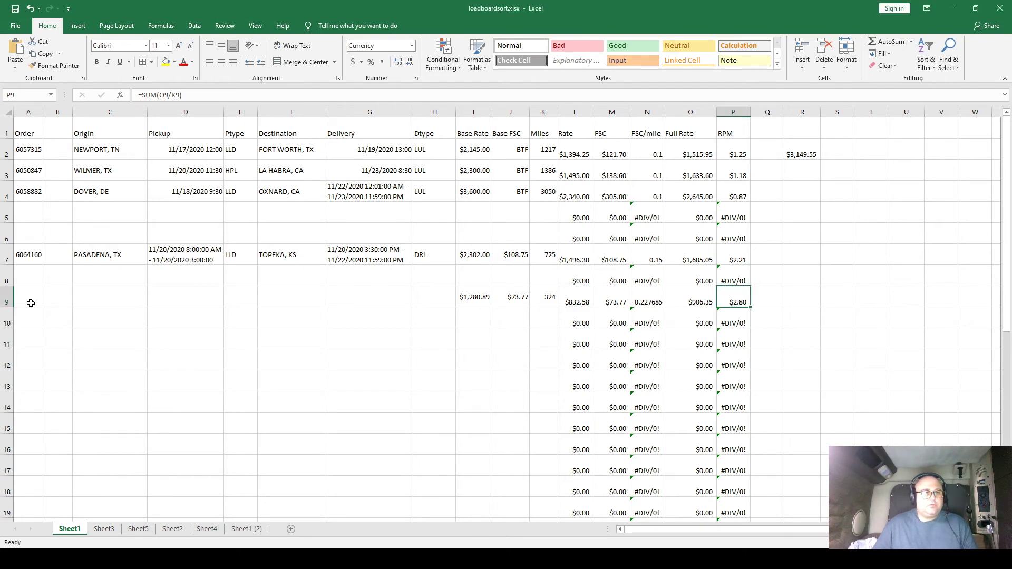
left_click(28, 342)
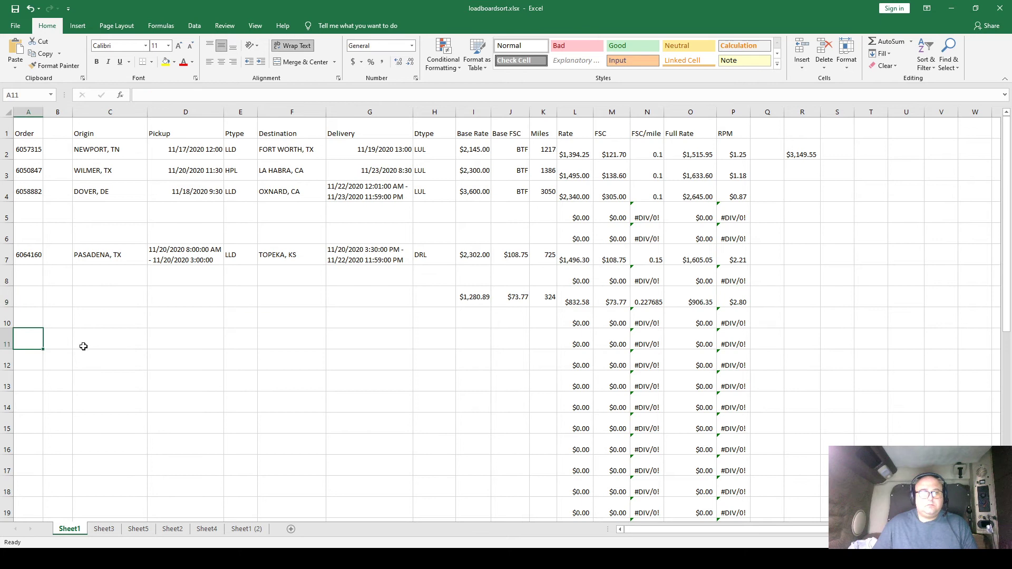
left_click(542, 343, "shift")
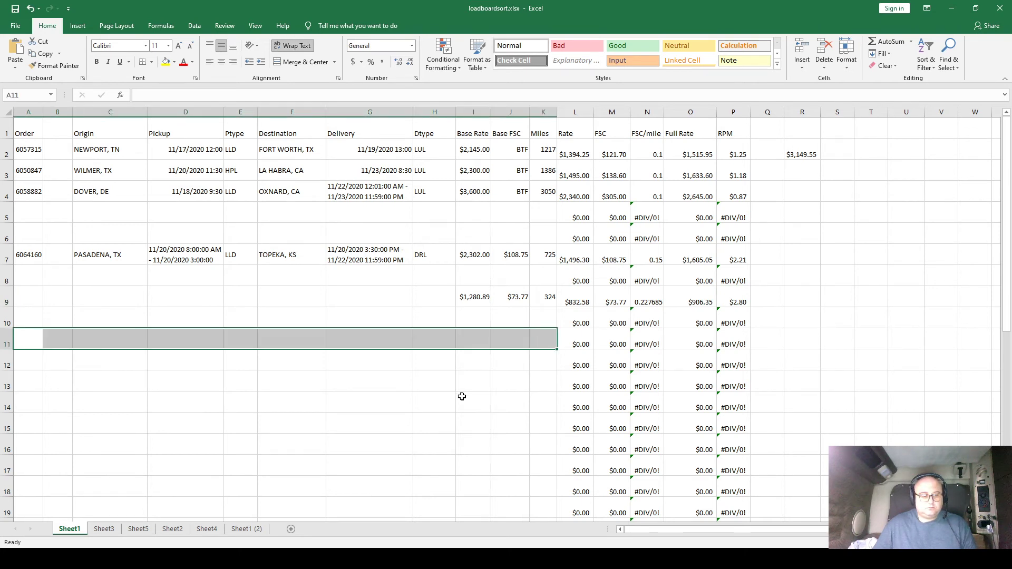
type("6237050\t\tSWEETWATER, TN | TN-KNO\t1/28/2021 19:00\tLLD\tTULSA, OK | OK-TUL\t1/30/2021 00:01 - 1/30/2021 12:00\tDRL\t$1,658.00\tBTF\t759")
left_click(437, 394)
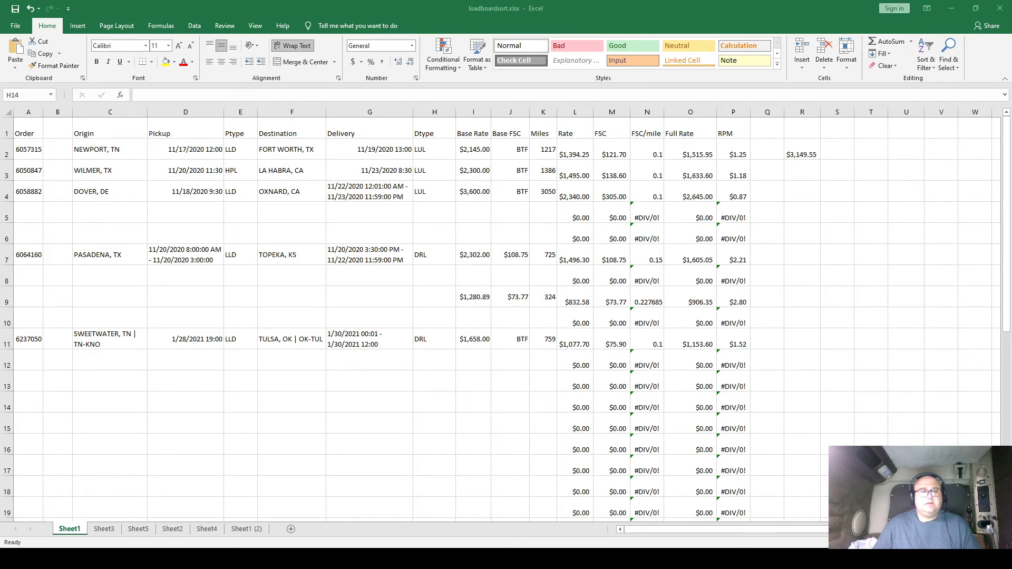
key("alt+Tab")
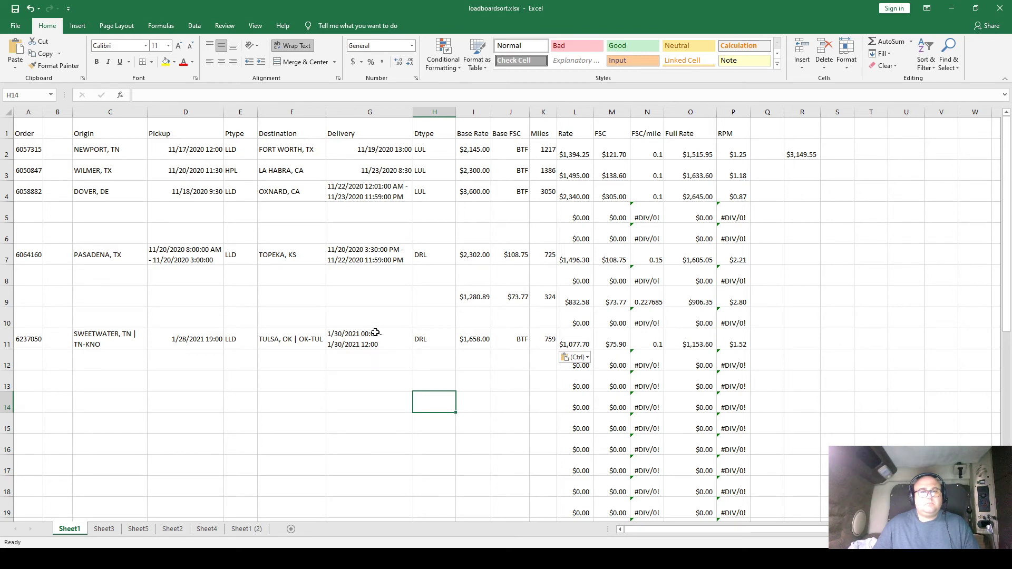
left_click(25, 340)
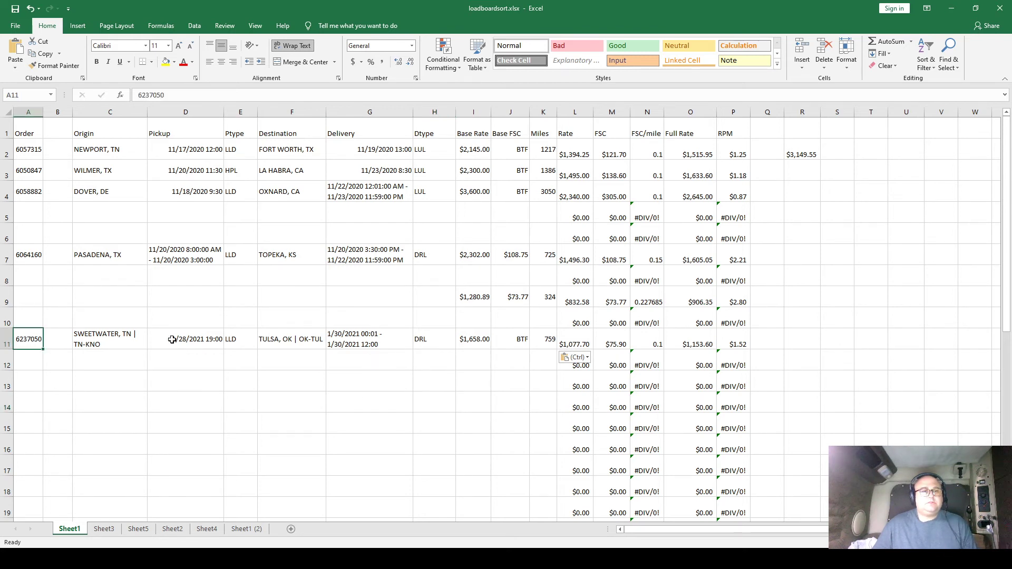
Step: Enter a base rate of 1280.89, base FSC of 73.77 and 324 miles in row 10, directly above the Sweetwater load
left_click(475, 299)
left_click(476, 322)
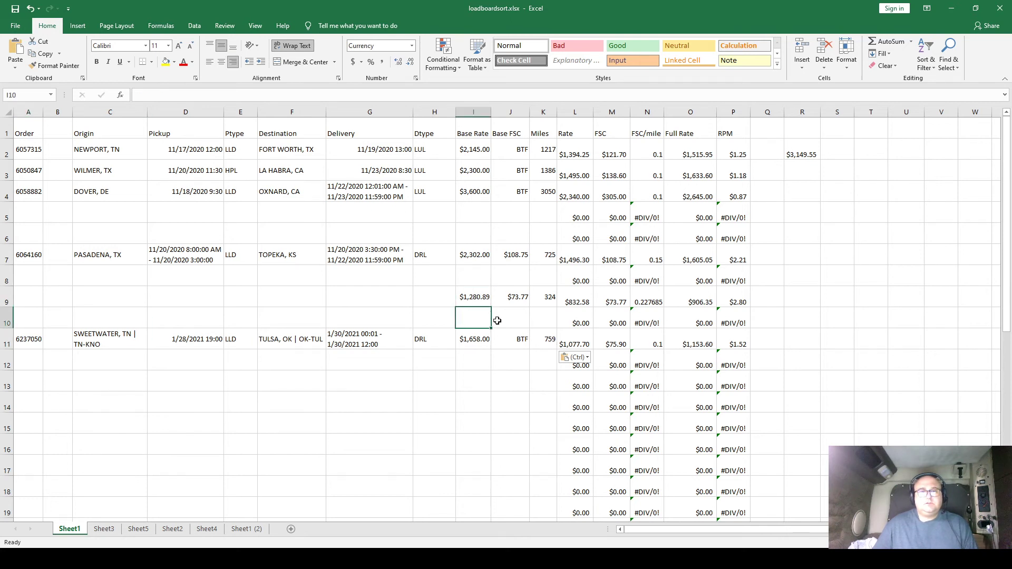
type("1280.89")
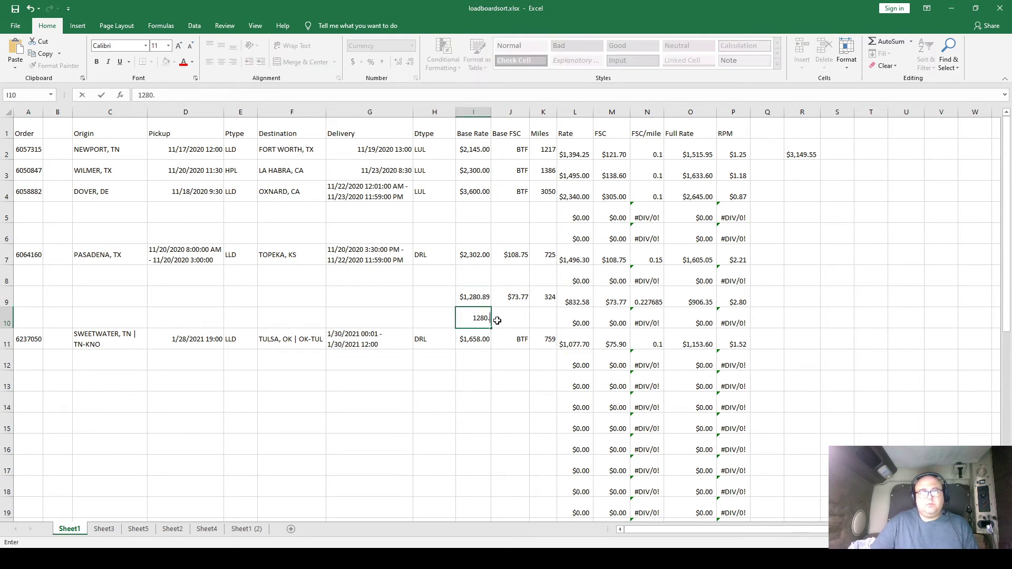
left_click(497, 321)
type("7")
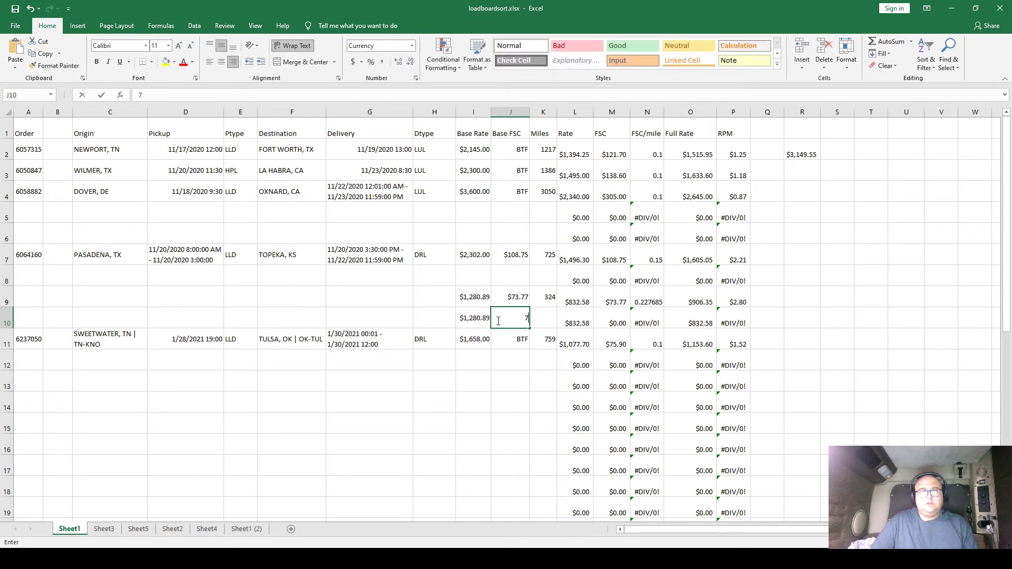
type("3.77")
key("Tab")
type("324")
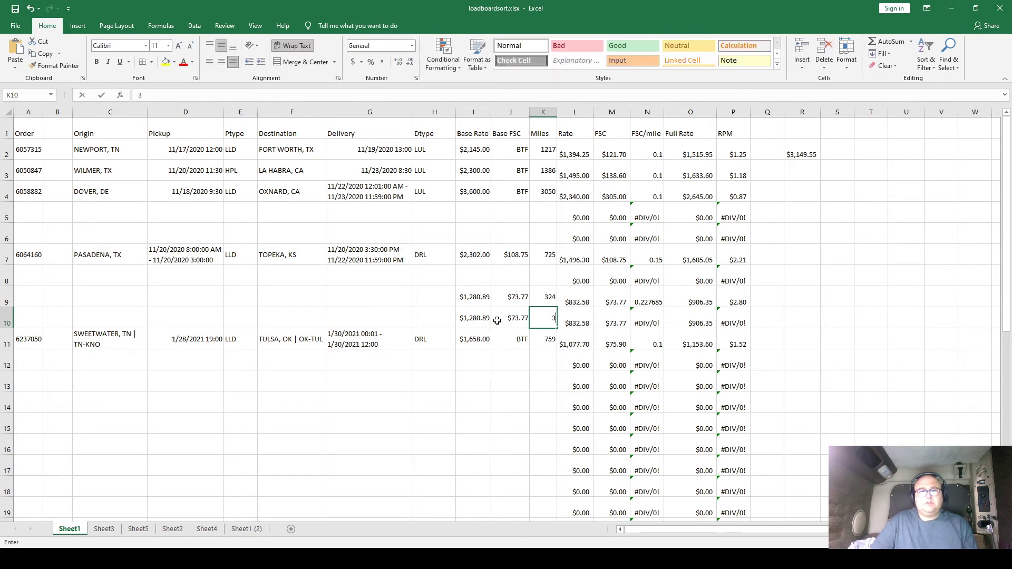
Step: Clear the duplicate base rate, base FSC and miles values from row 9
left_click(544, 297)
left_click_drag(544, 297, 470, 299)
key("Delete")
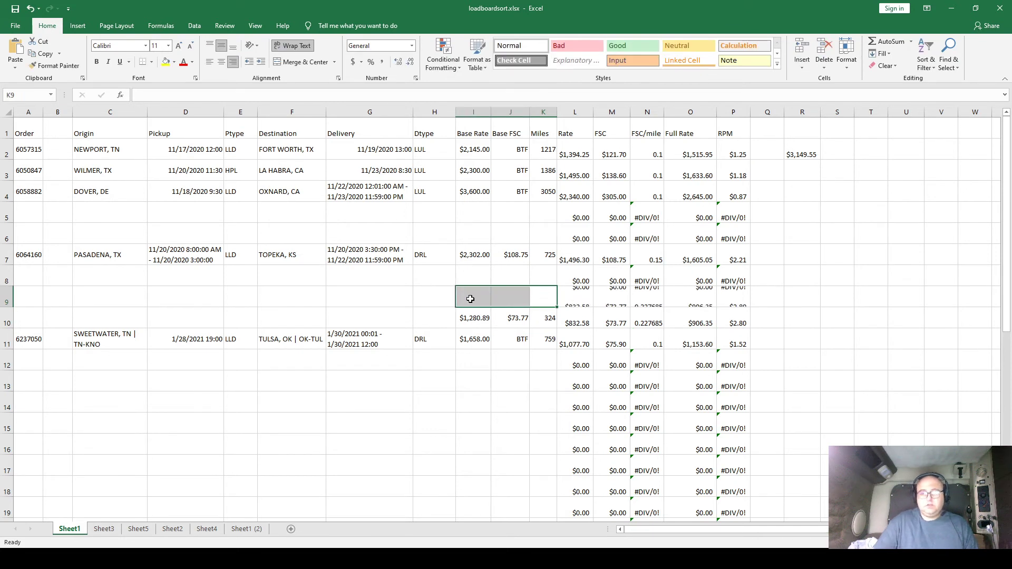
left_click(470, 299)
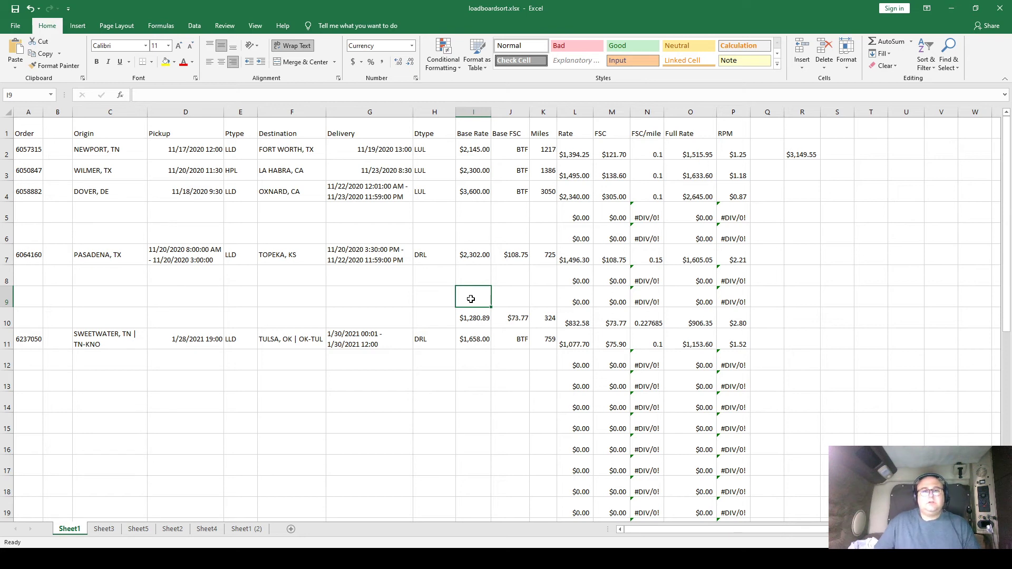
Step: Enter a base rate of 4944, BTF as the base FSC and 1215 miles in row 9
left_click(510, 303)
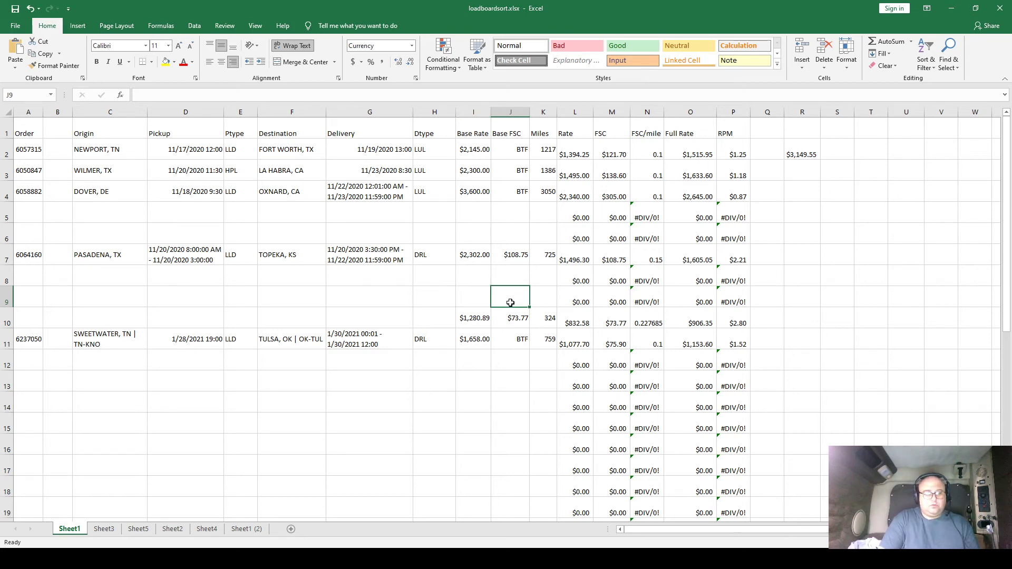
type("BTF")
key("Tab")
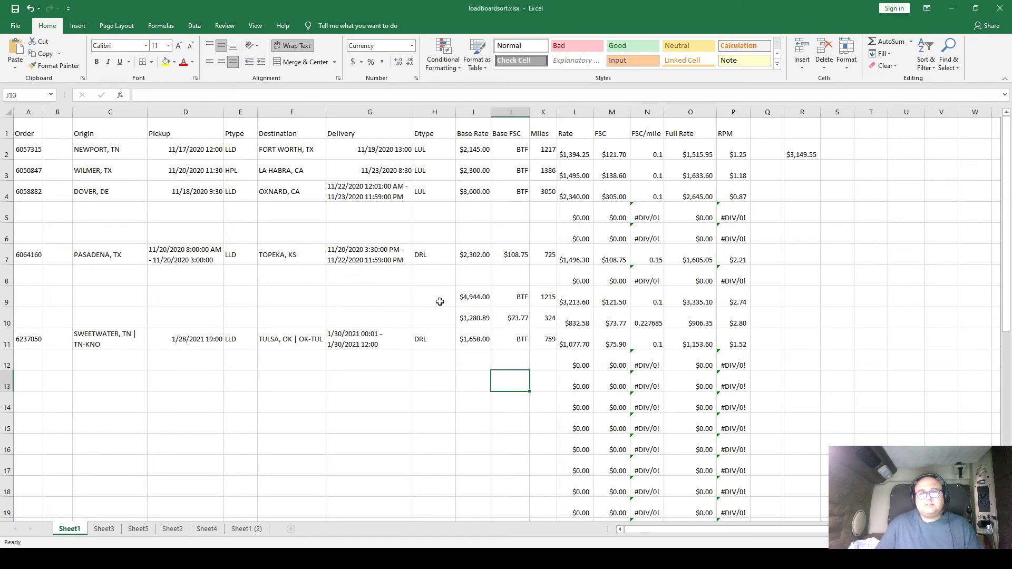
Step: Review the base rate, base FSC and miles of the loads in rows 9 to 11
left_click(453, 301)
left_click(466, 299)
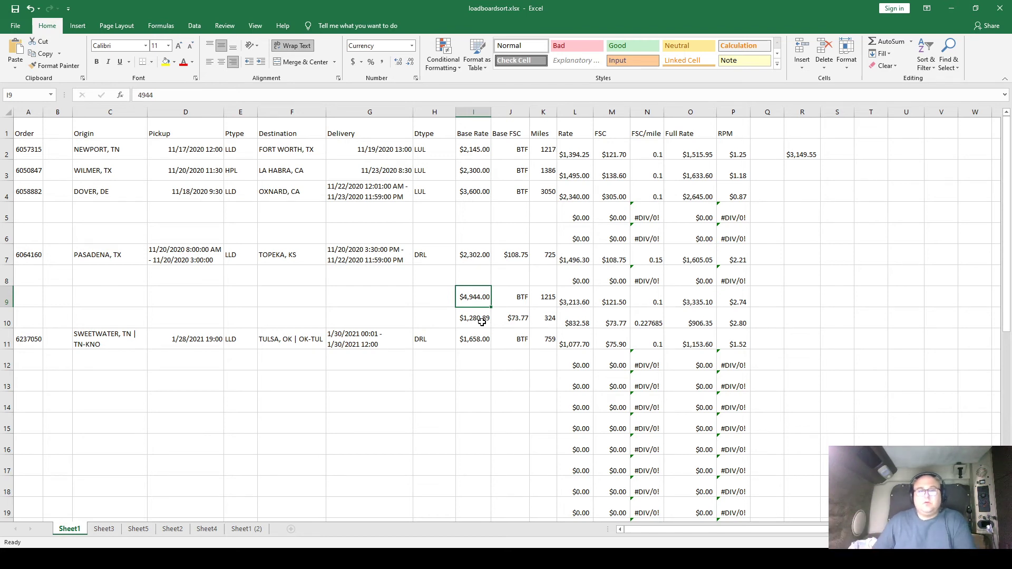
left_click(509, 299)
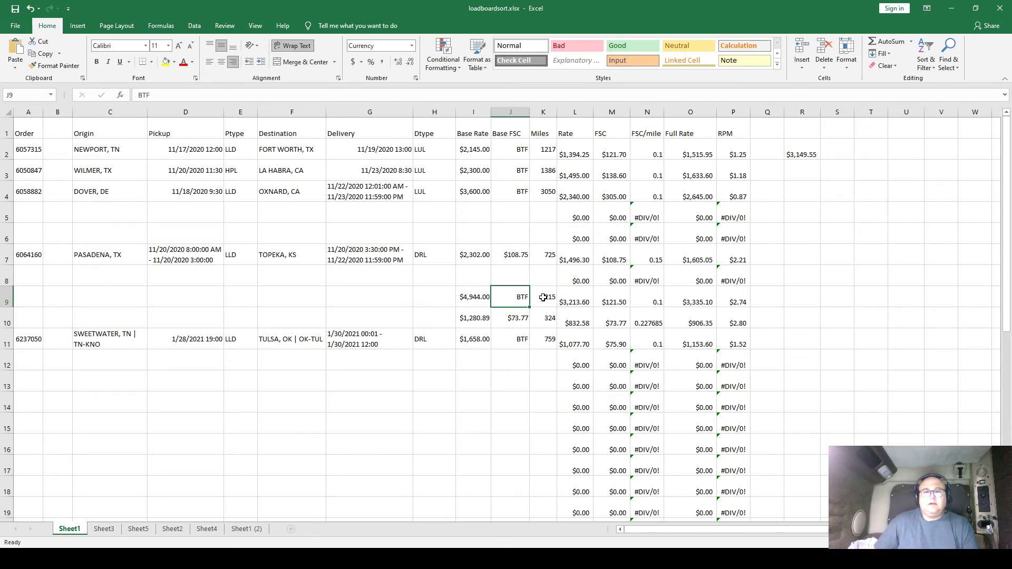
left_click(545, 298)
left_click(550, 318)
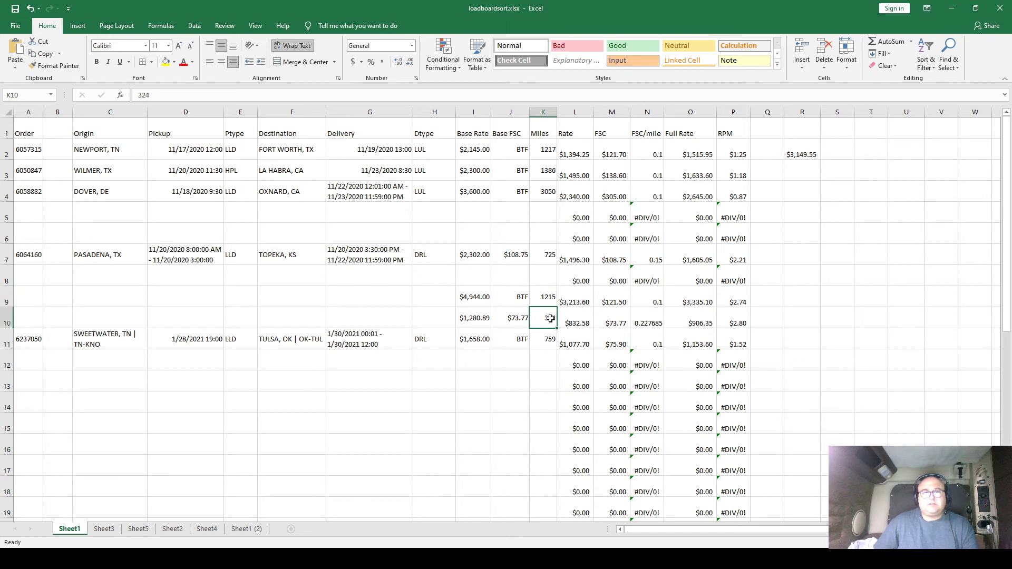
left_click(480, 321)
left_click(473, 361)
left_click(522, 362)
left_click(548, 361)
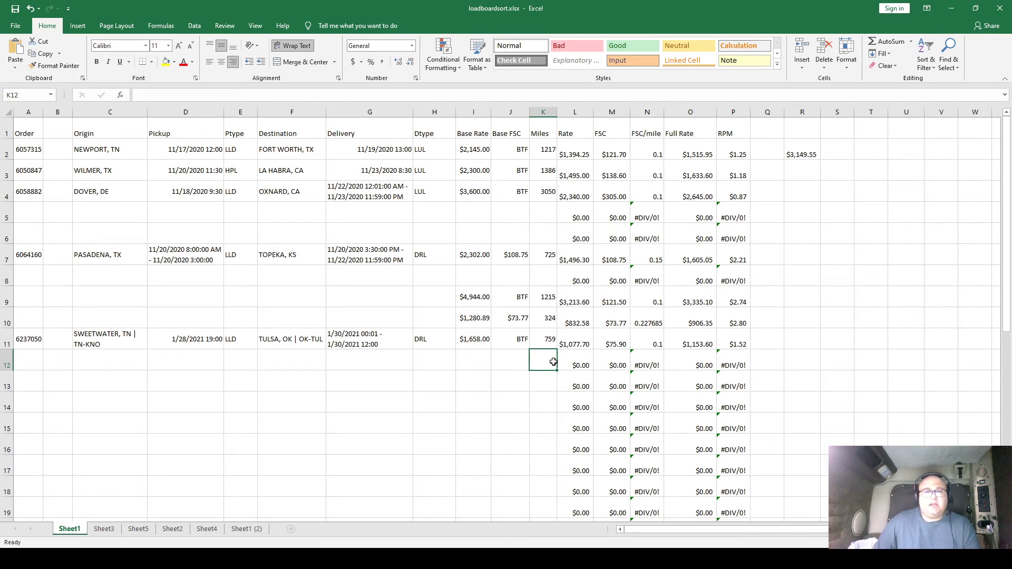
left_click(514, 361)
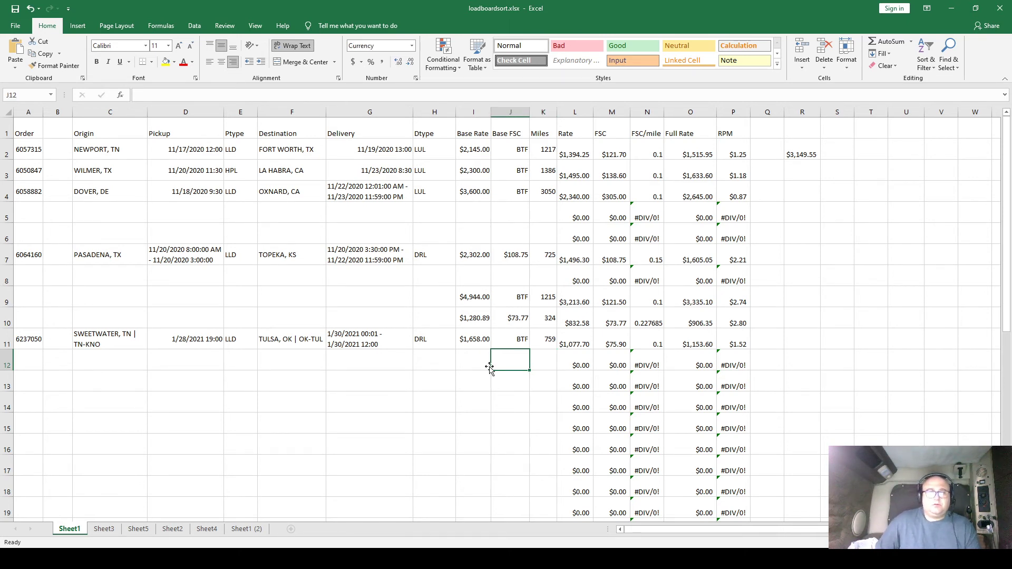
left_click(482, 370)
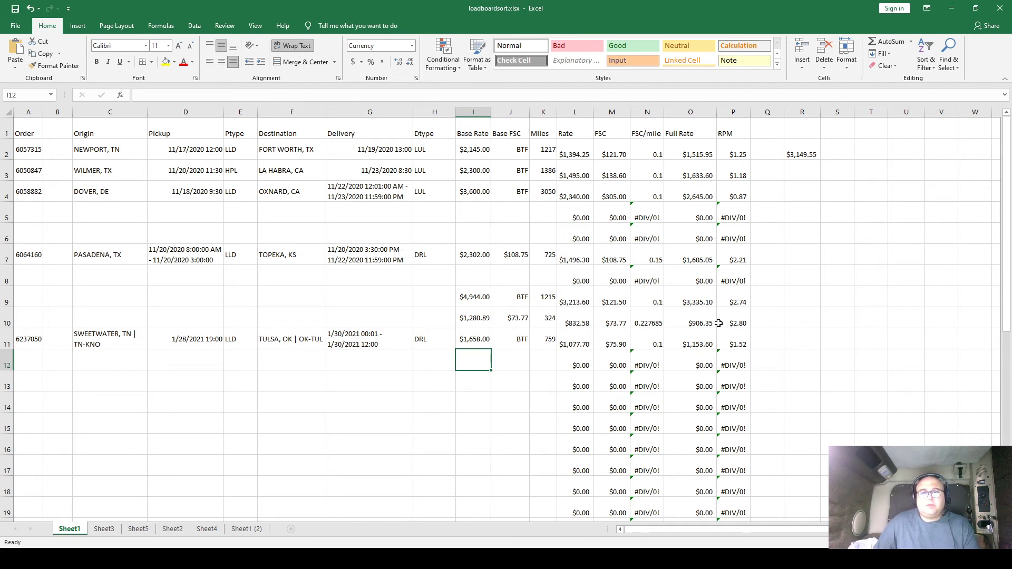
Step: Total the full rates of the three loads in cell R9 with =SUM(O9:O11) and check the formula
left_click(797, 304)
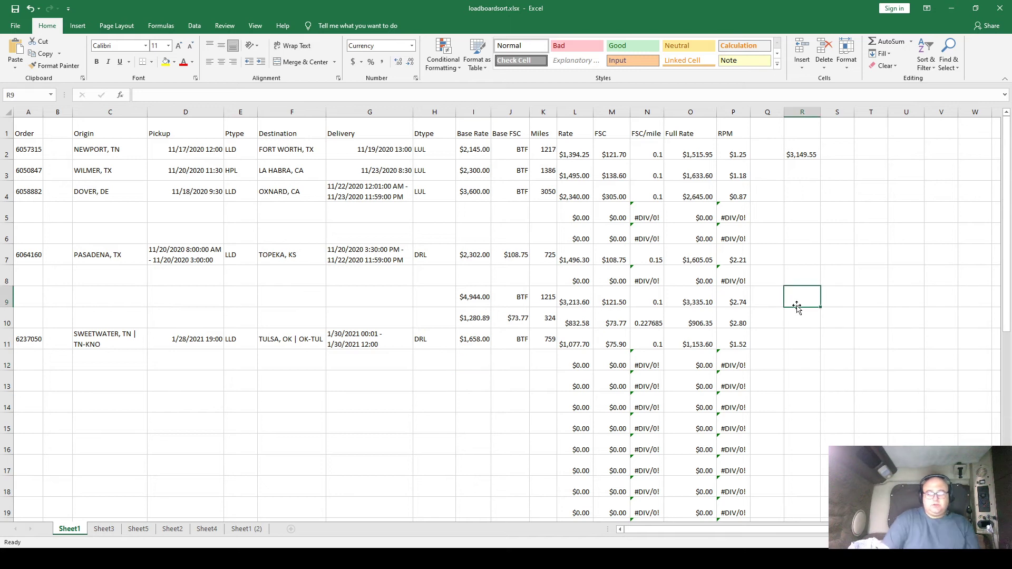
type("=SUM(")
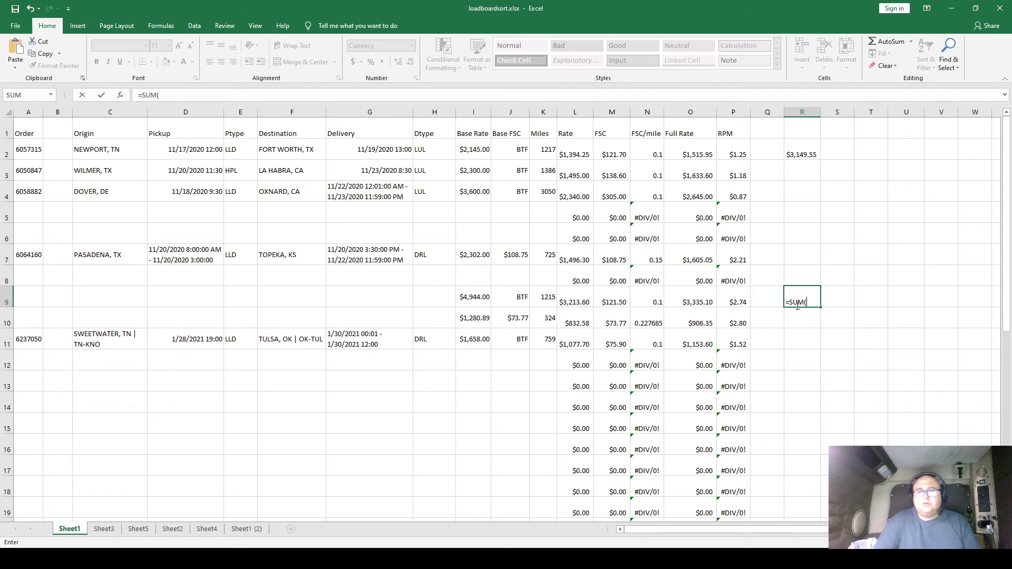
type("O9")
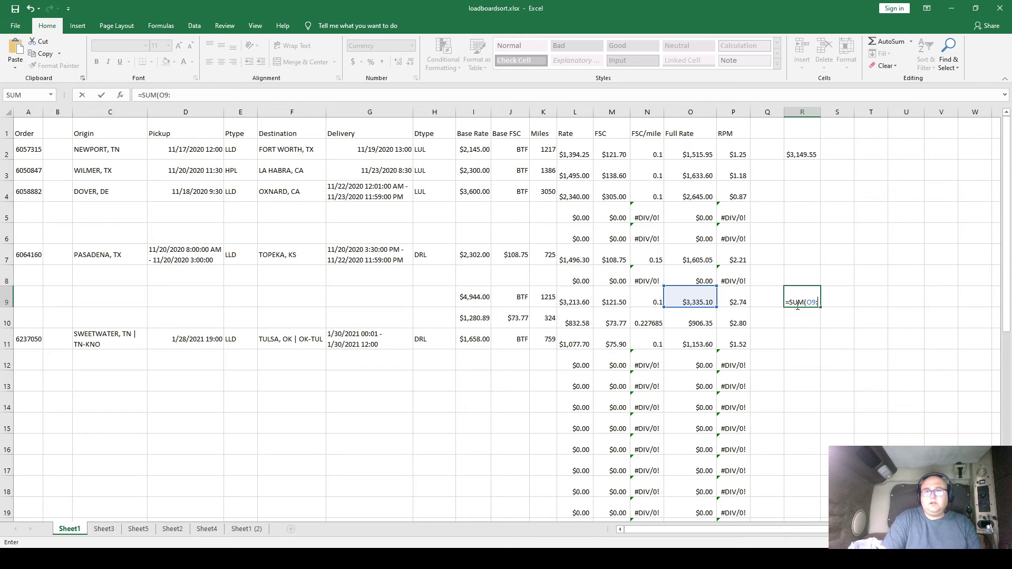
type(":O11")
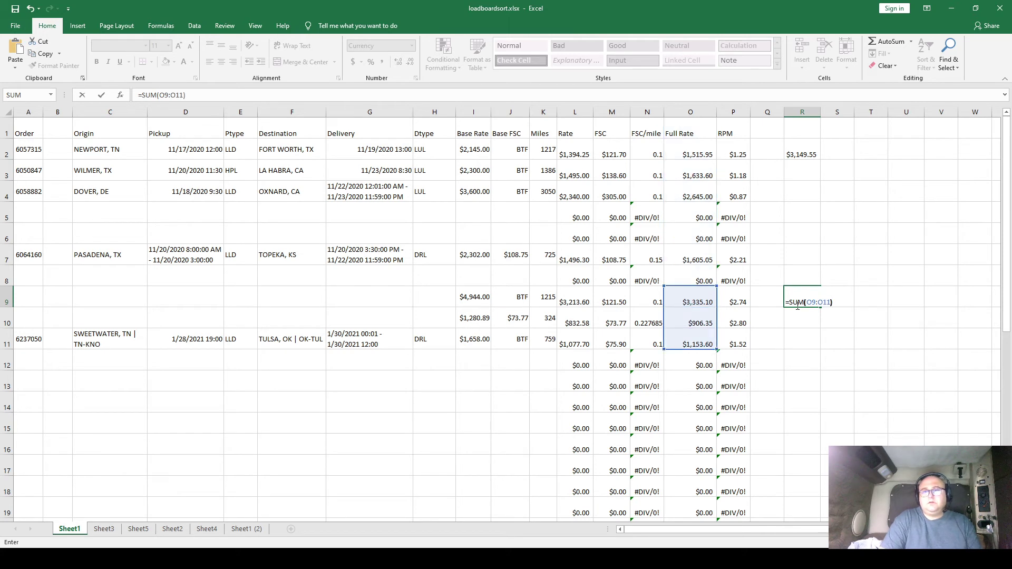
key("Return")
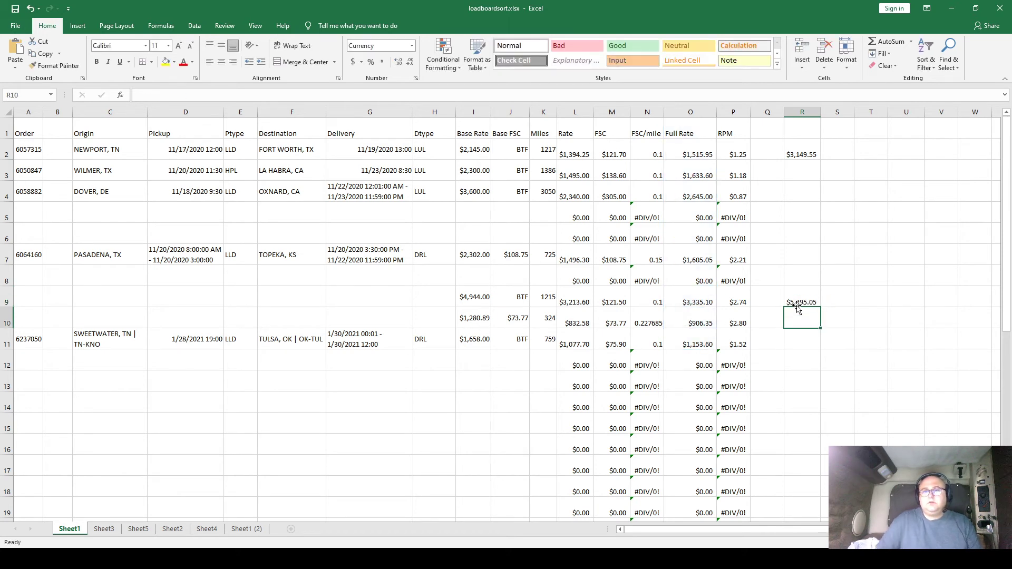
left_click(811, 337)
left_click(811, 320)
left_click(809, 293)
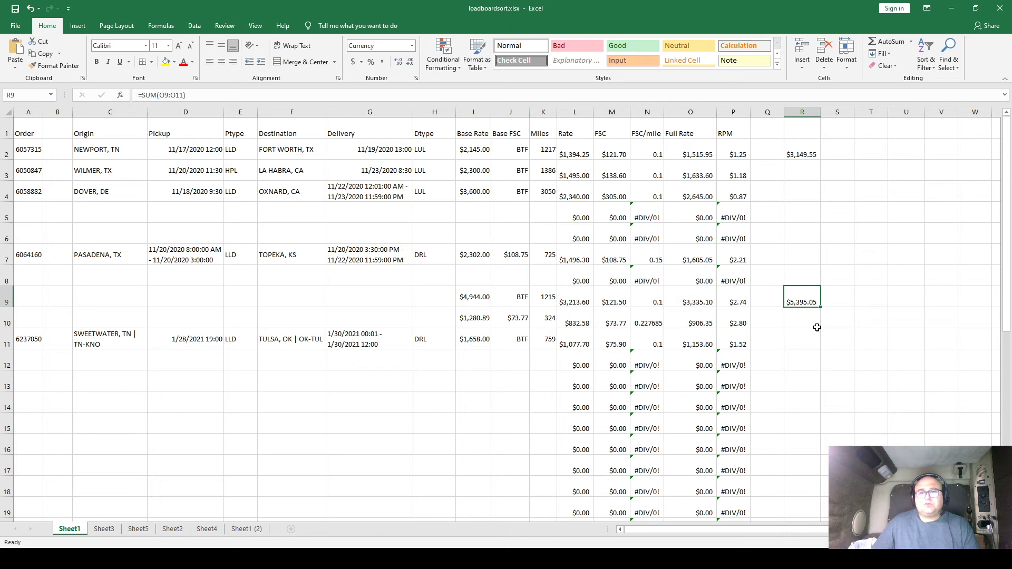
left_click(803, 318)
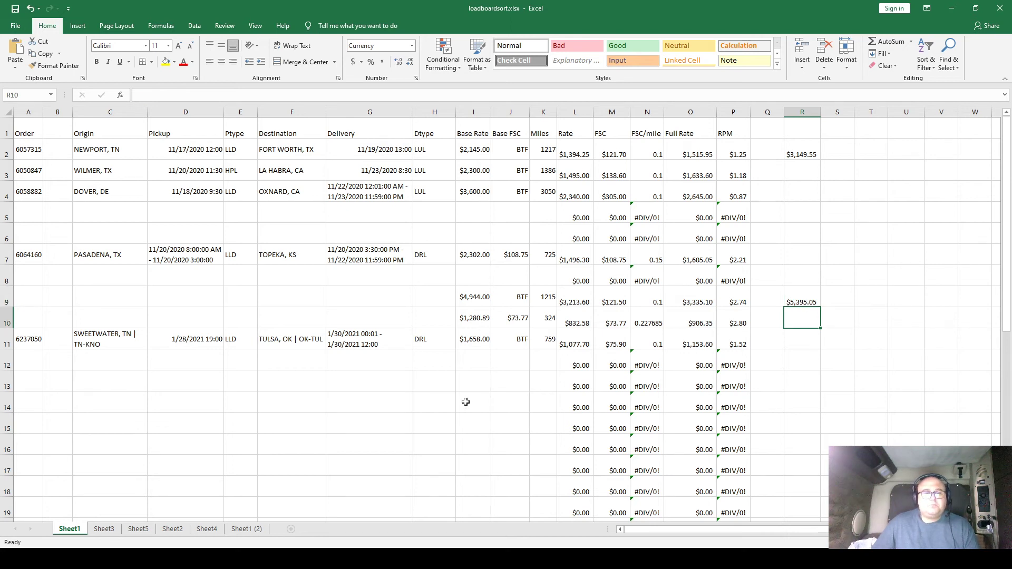
left_click(481, 368)
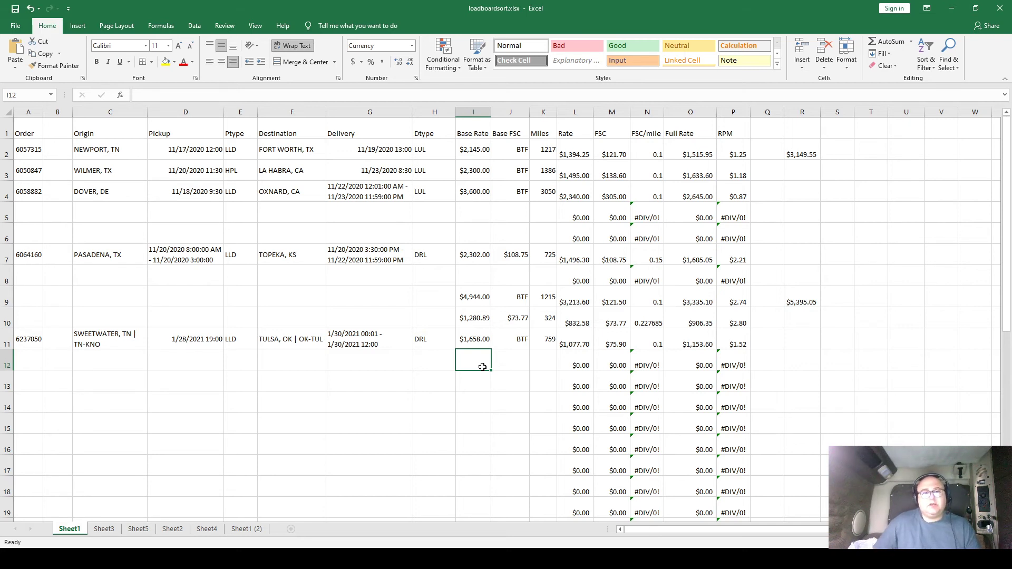
left_click(503, 366)
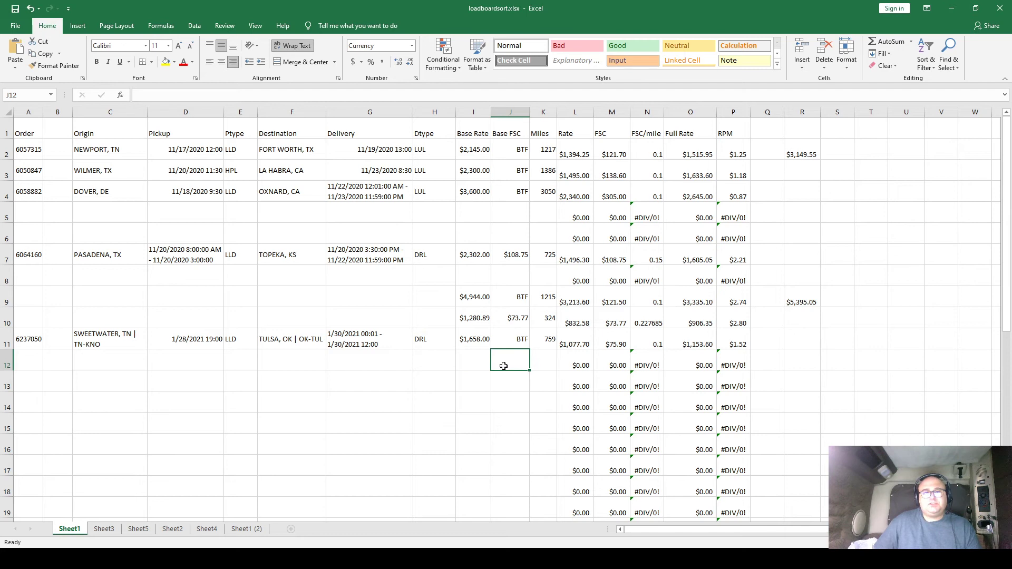
left_click(438, 298)
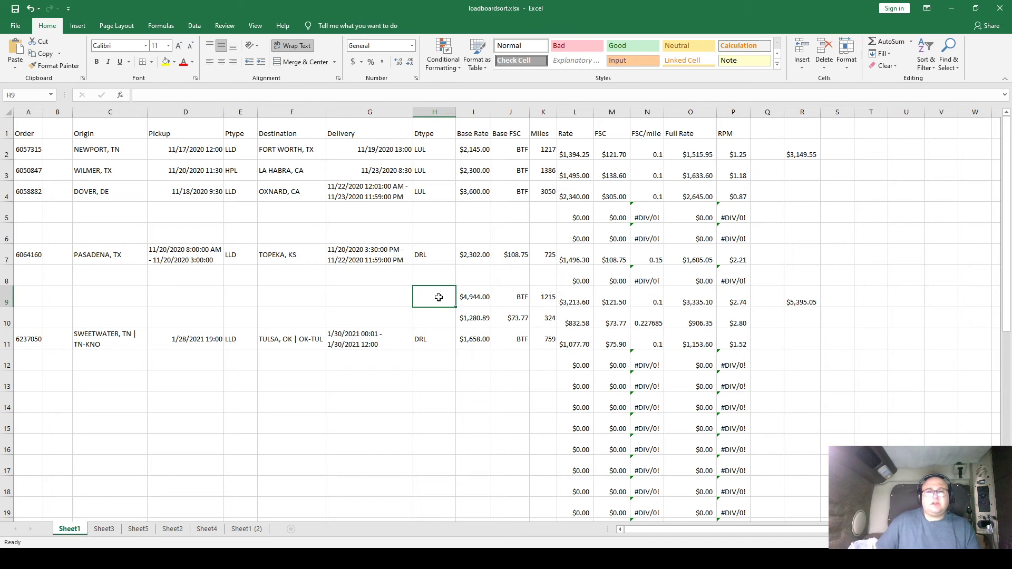
left_click(400, 301)
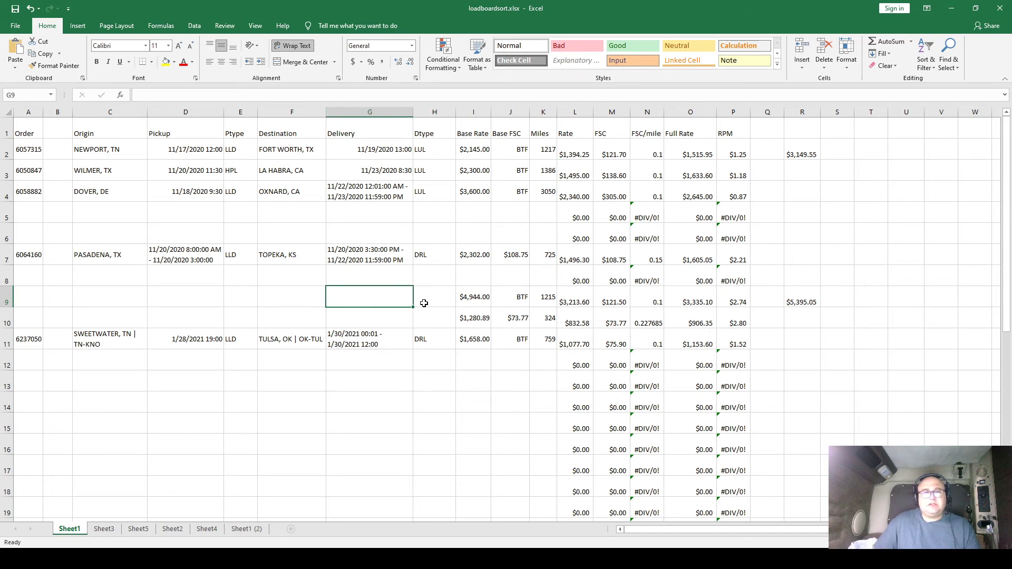
left_click(428, 302)
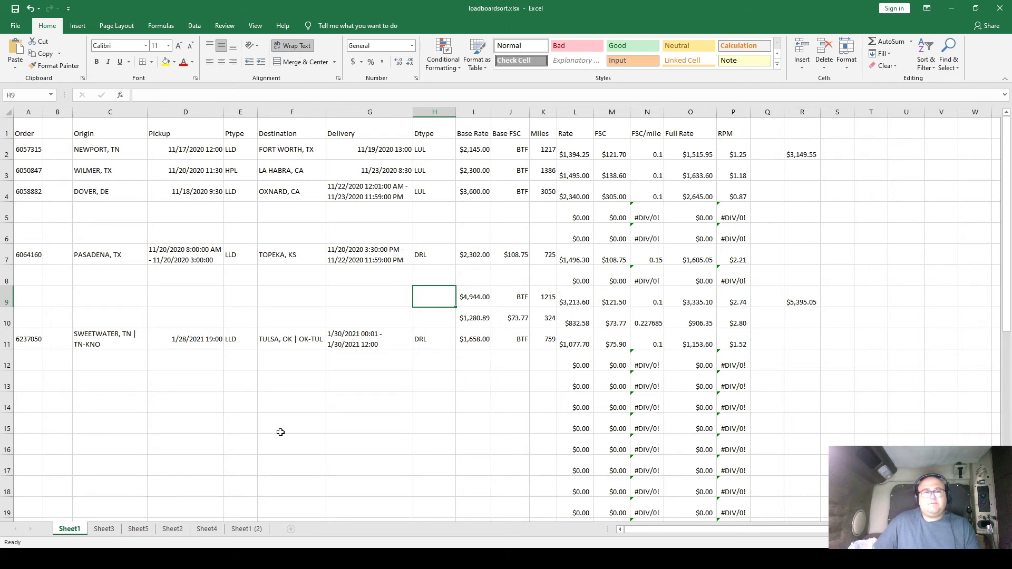
left_click(277, 361)
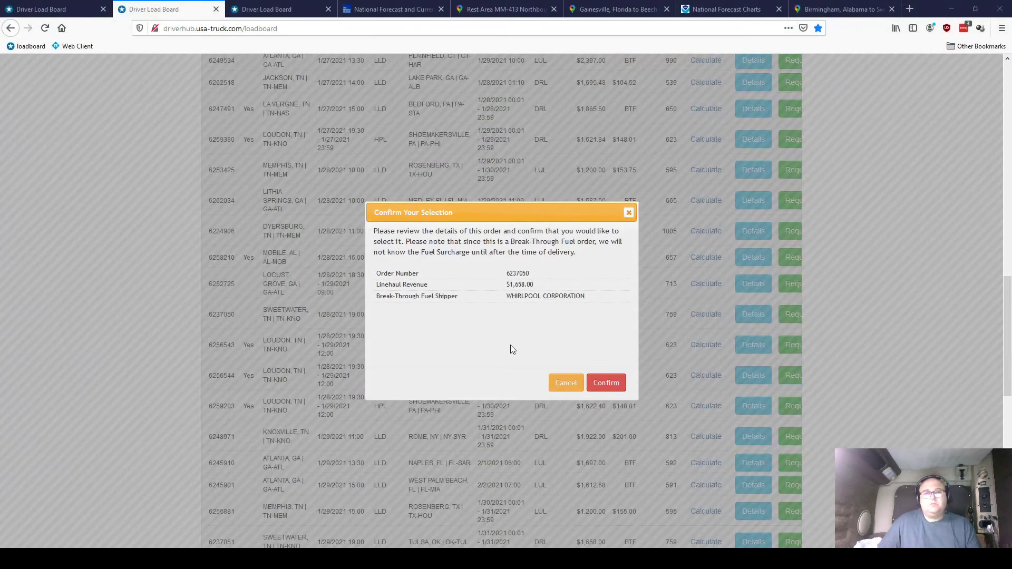
Step: Request the 1/28/2021 19:00 Sweetwater, TN to Tulsa, OK load on the load board, review its Break-Through Fuel notice, and confirm the selection
left_click(564, 383)
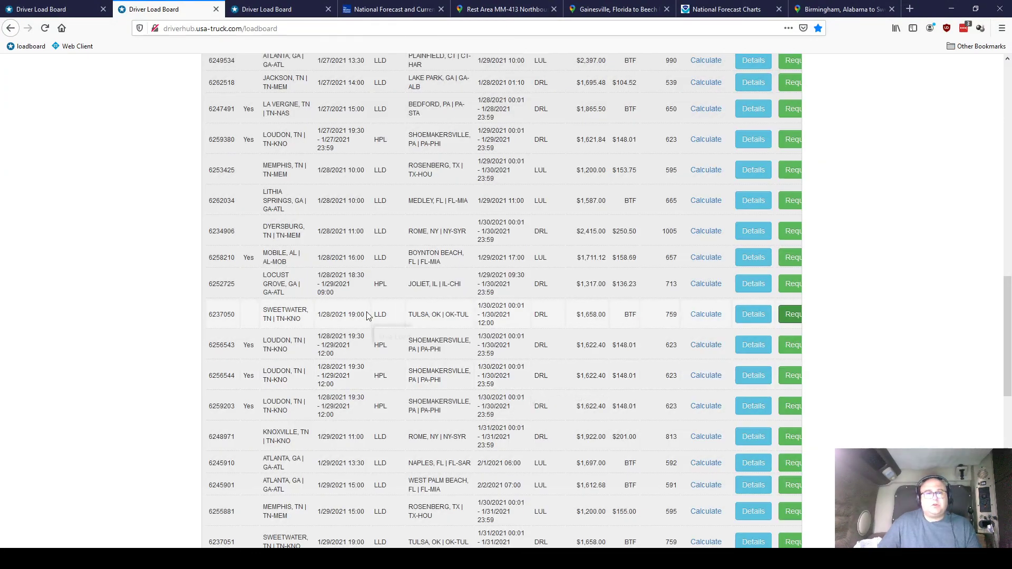
left_click(789, 317)
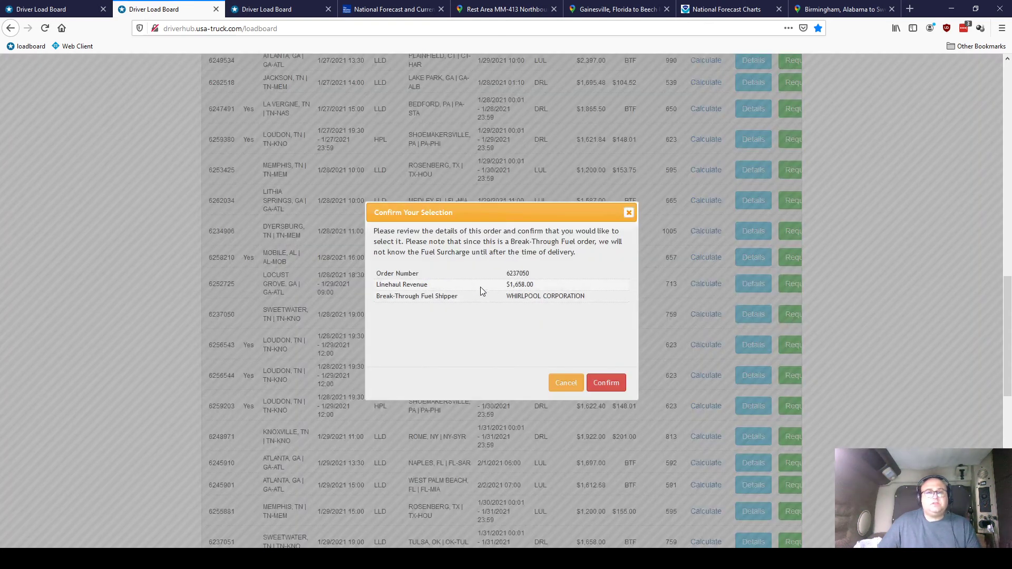
mouse_move(392, 273)
left_mouse_down()
mouse_move(592, 295)
mouse_move(388, 271)
left_mouse_up()
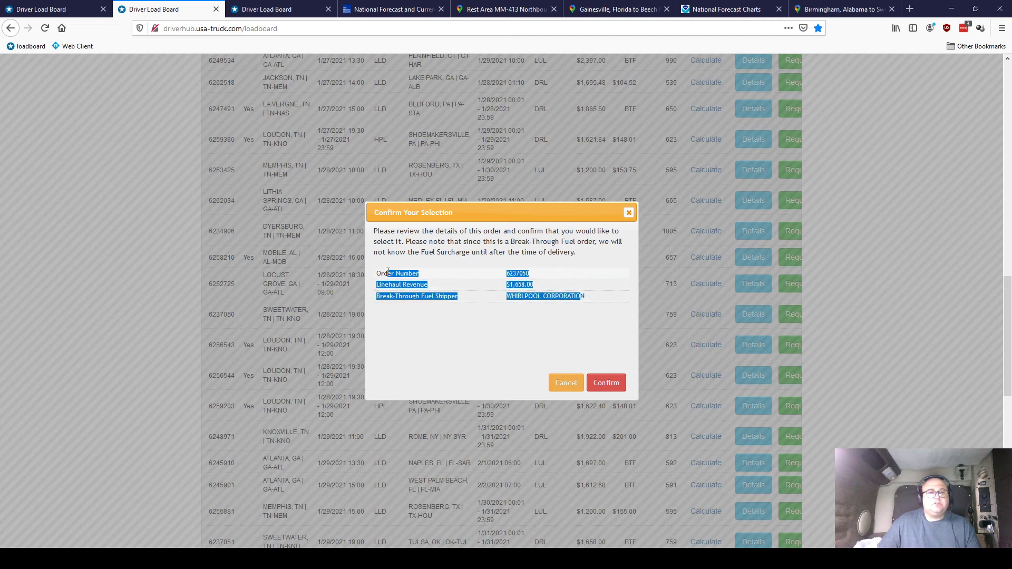
left_click(470, 253)
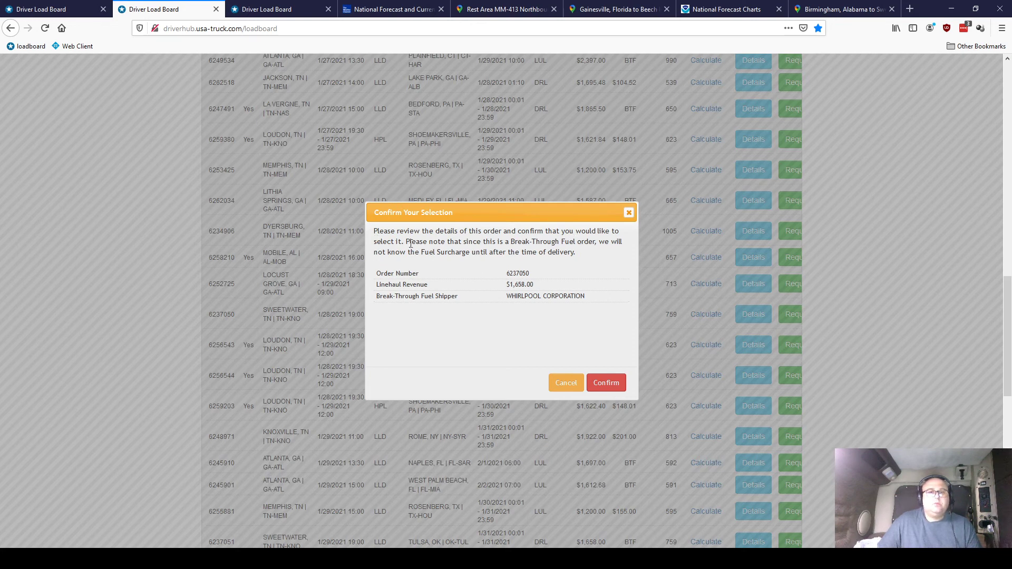
left_click_drag(422, 241, 599, 253)
left_click(591, 256)
left_click_drag(583, 257, 505, 241)
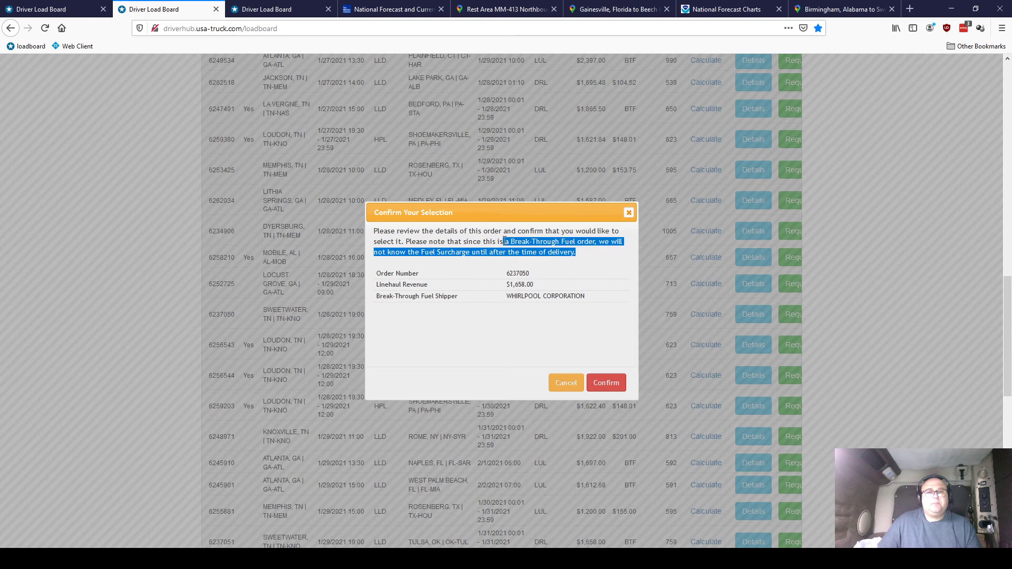
left_click(515, 251)
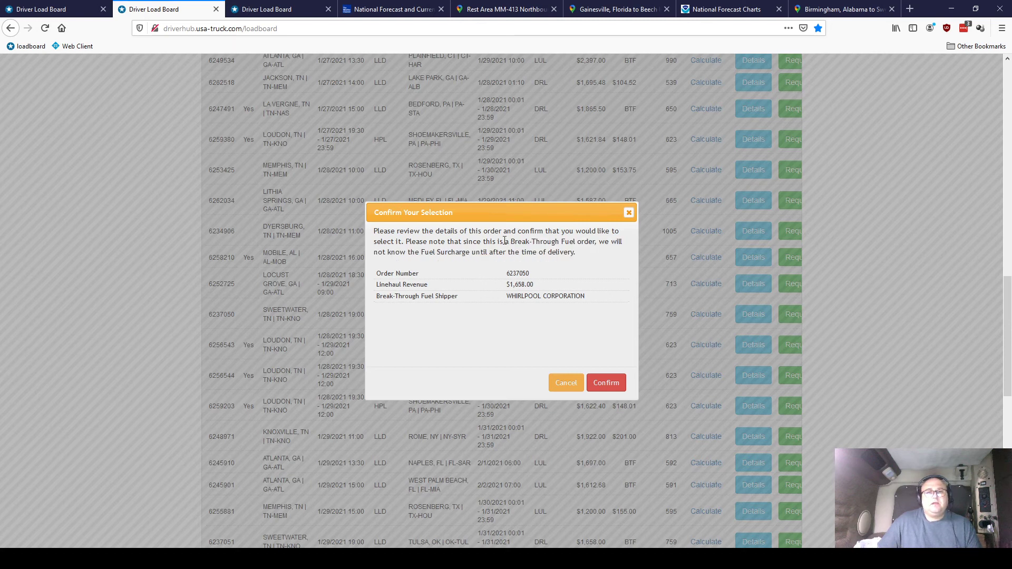
left_click(614, 384)
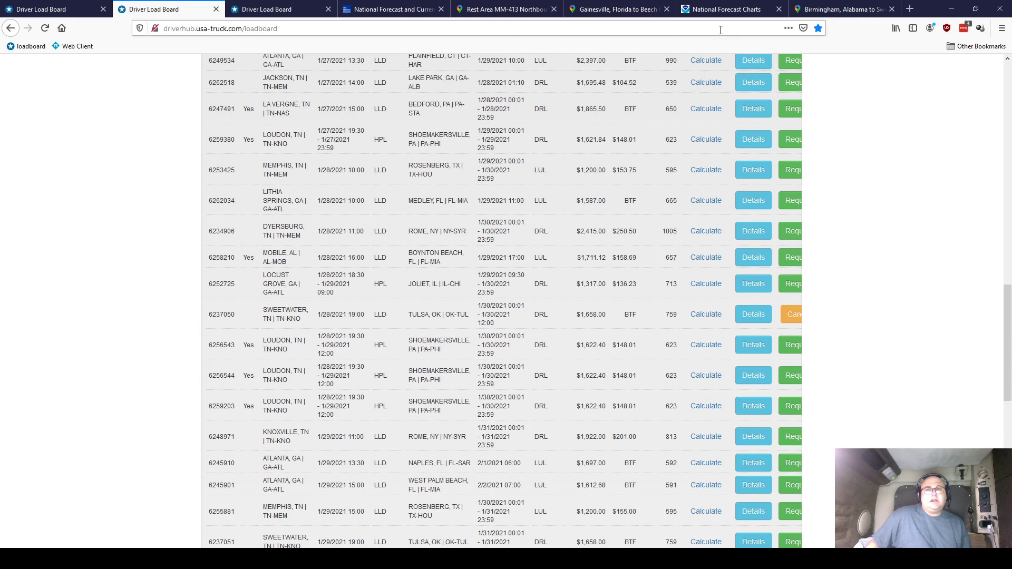
Step: Switch to the Birmingham to Sweetwater directions in Google Maps and examine the highways across Florida and southern Georgia
left_click(851, 11)
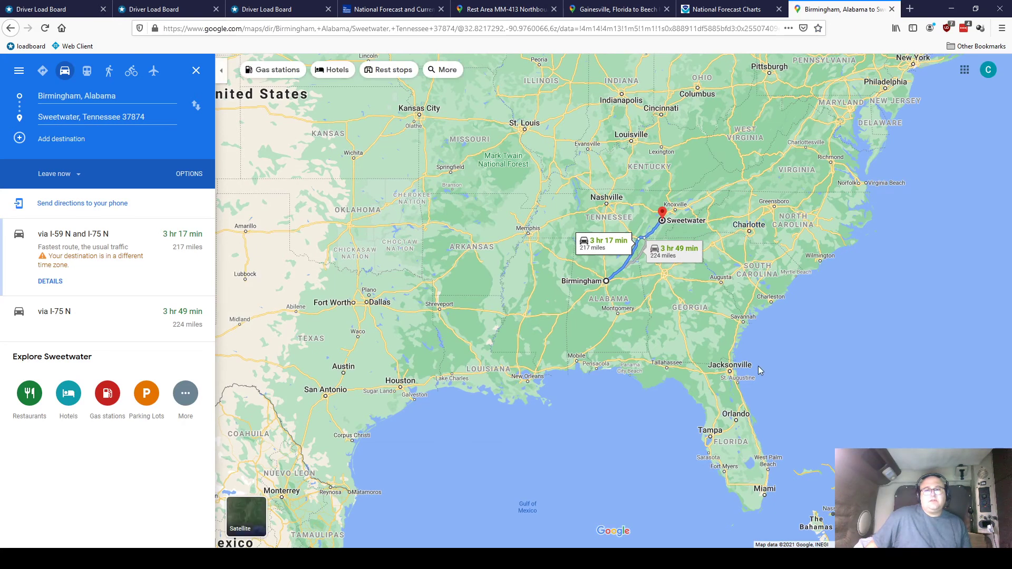
left_click_drag(759, 368, 561, 281)
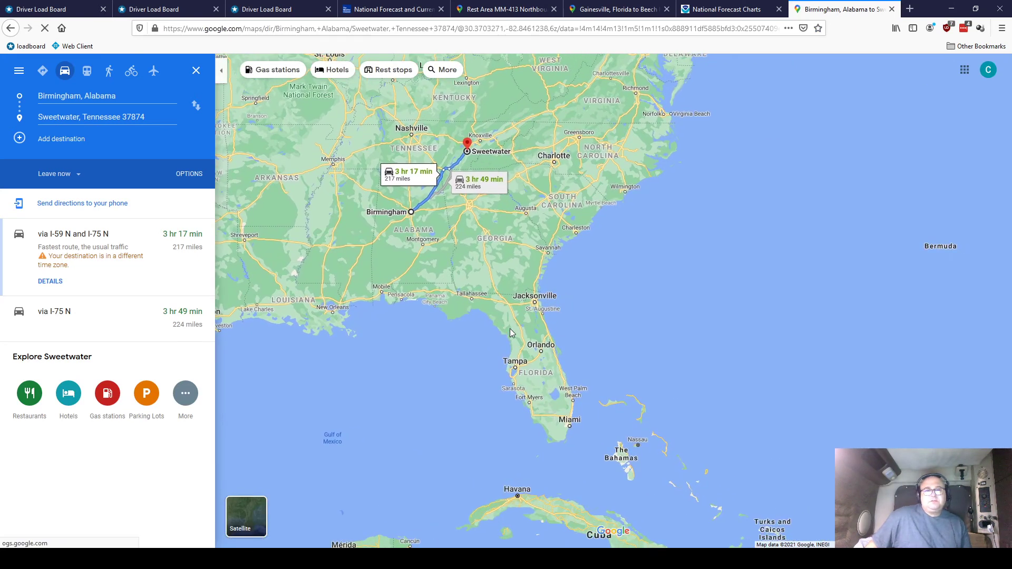
scroll(510, 333, "up", 1)
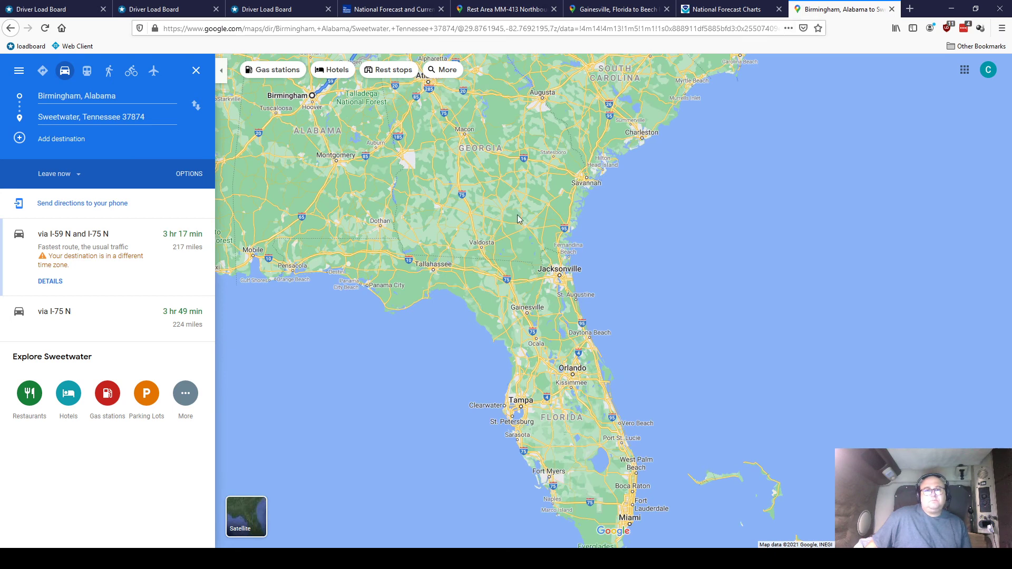
left_click_drag(520, 218, 562, 262)
scroll(561, 263, "up", 1)
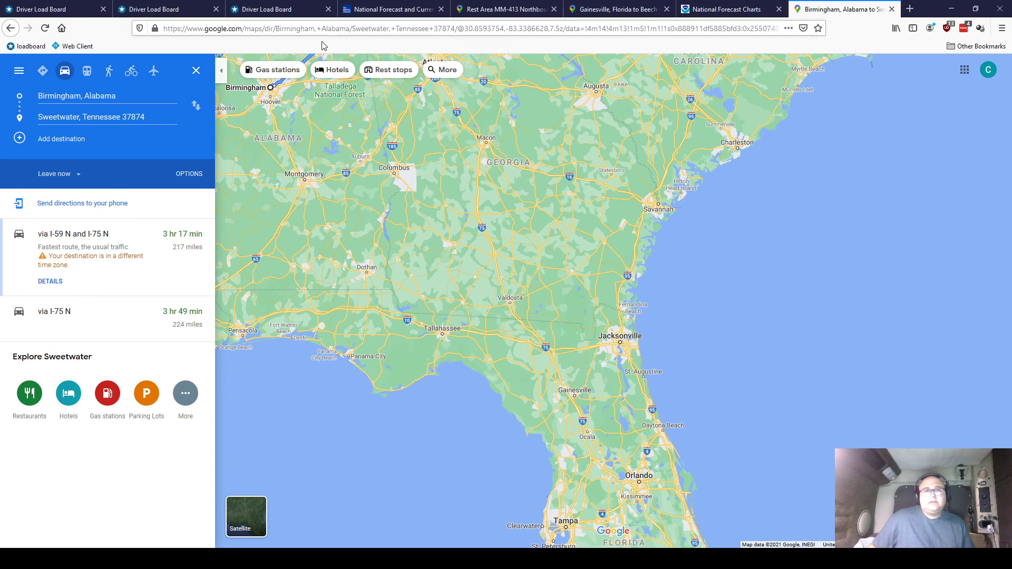
left_click_drag(476, 360, 437, 264)
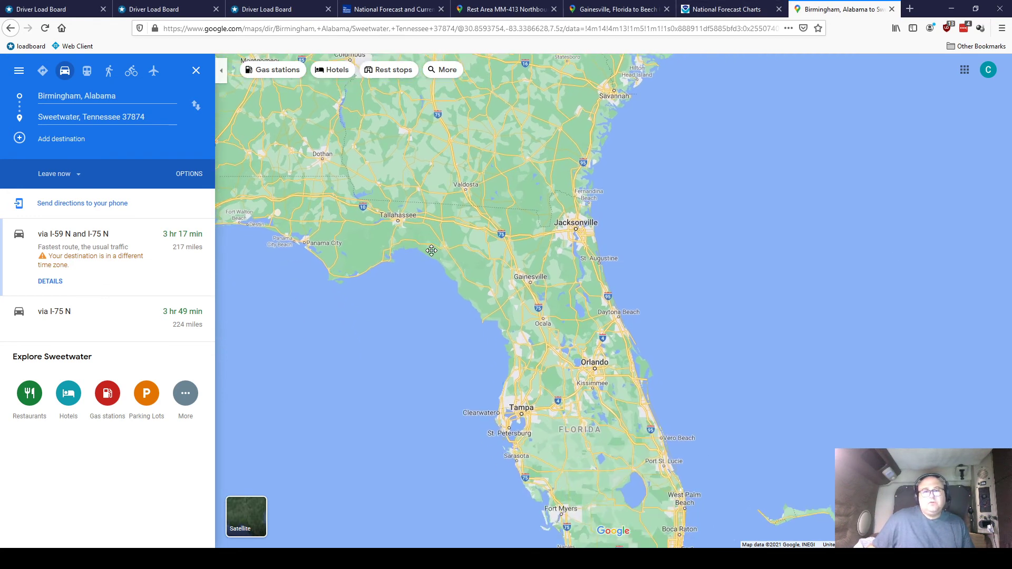
scroll(546, 252, "up", 2)
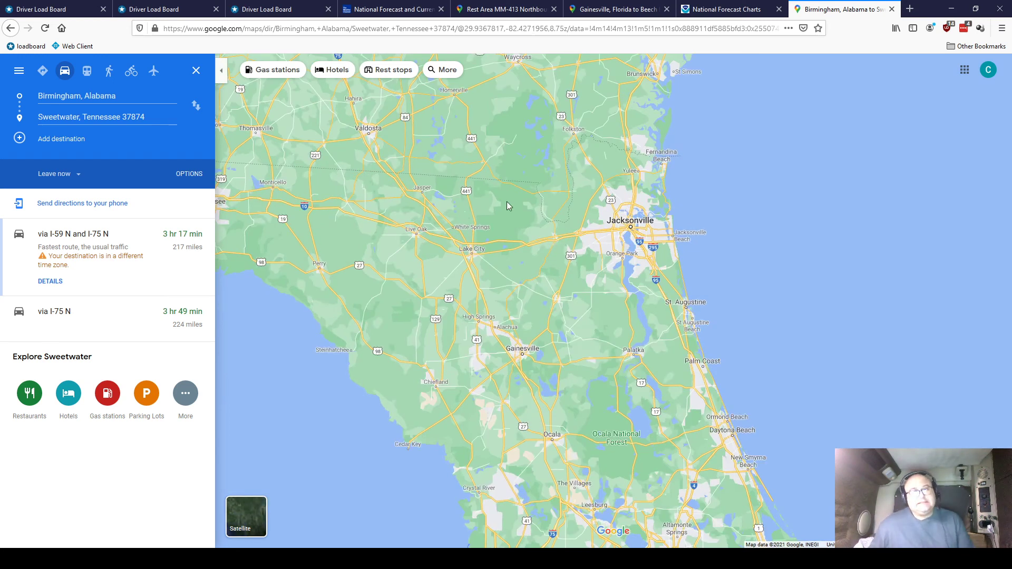
scroll(517, 195, "down", 2)
left_click_drag(519, 161, 543, 301)
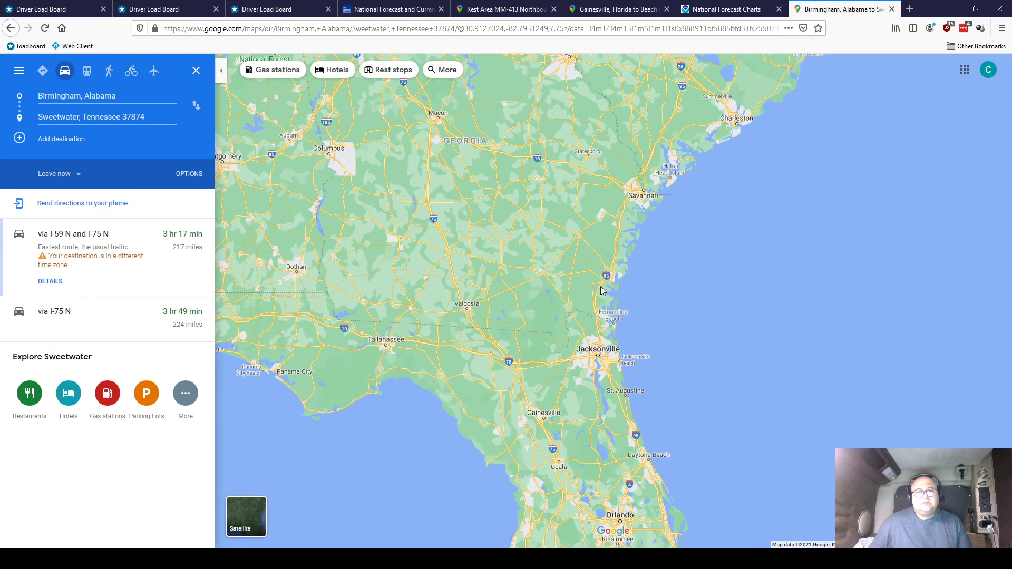
Step: Examine the highways between Jacksonville, Savannah and Augusta on the map, looking closely at the Augusta and Beech Island area
left_click_drag(636, 114, 641, 145)
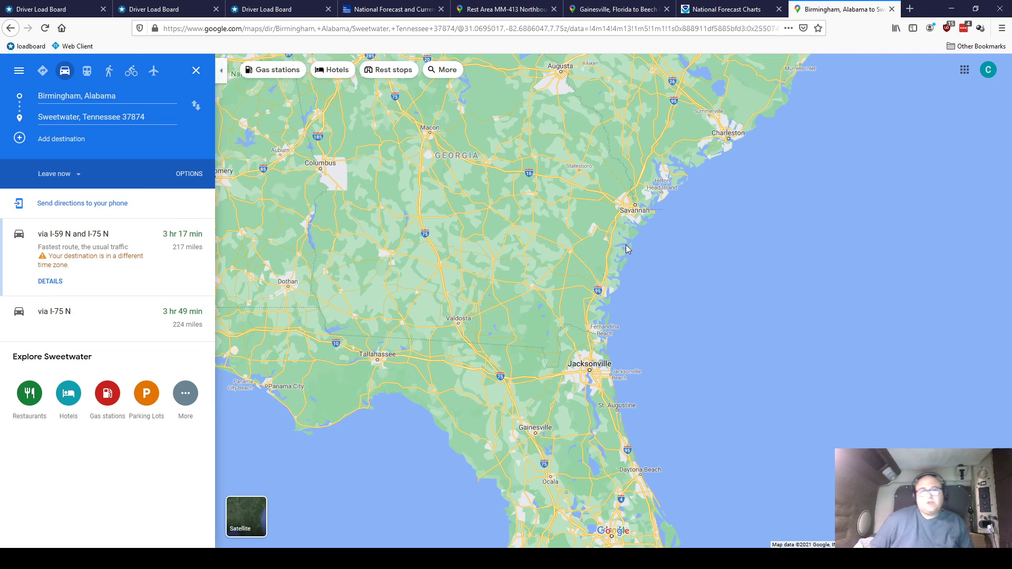
left_click_drag(528, 328, 538, 359)
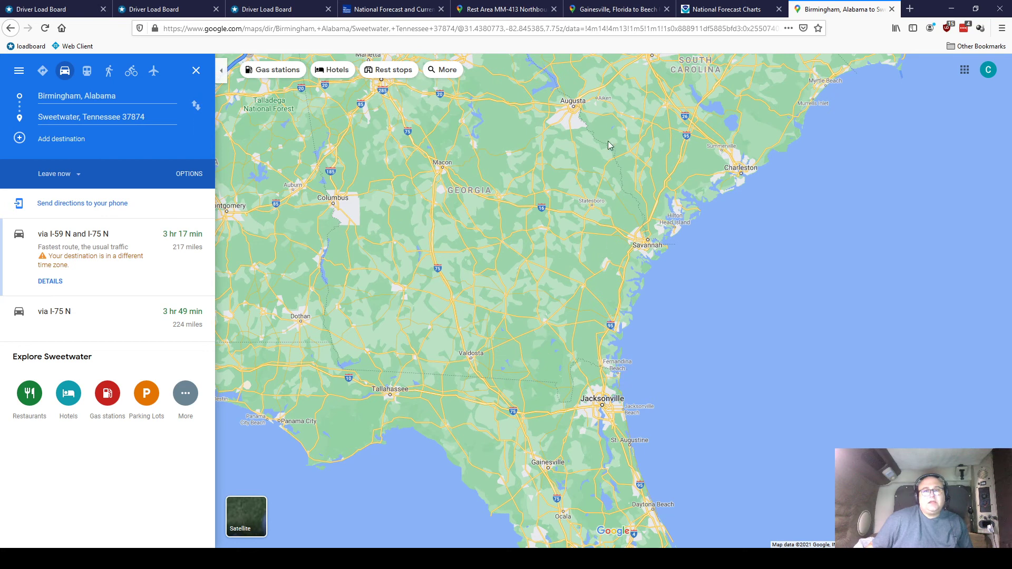
left_click_drag(588, 109, 522, 201)
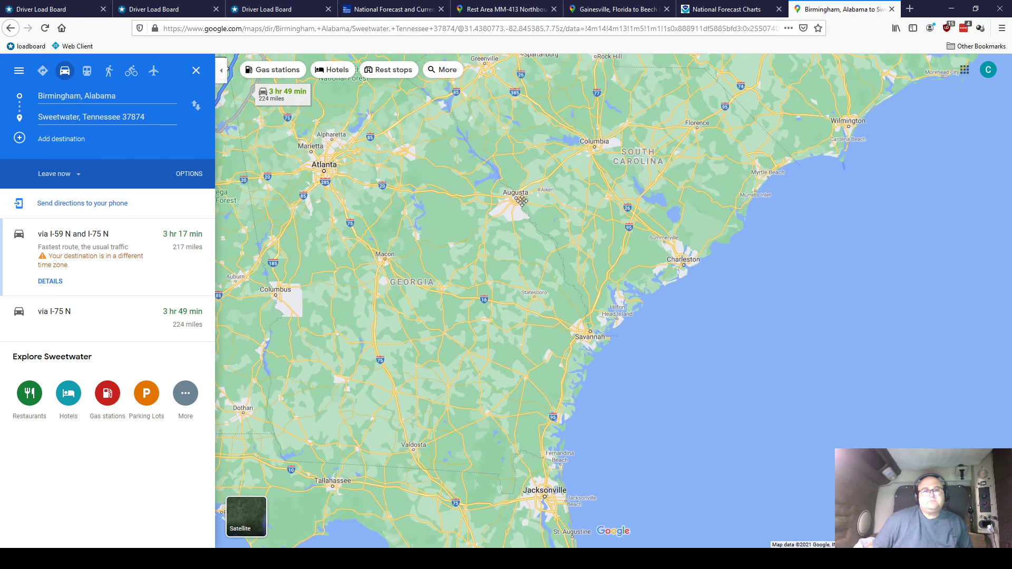
left_click_drag(522, 201, 529, 201)
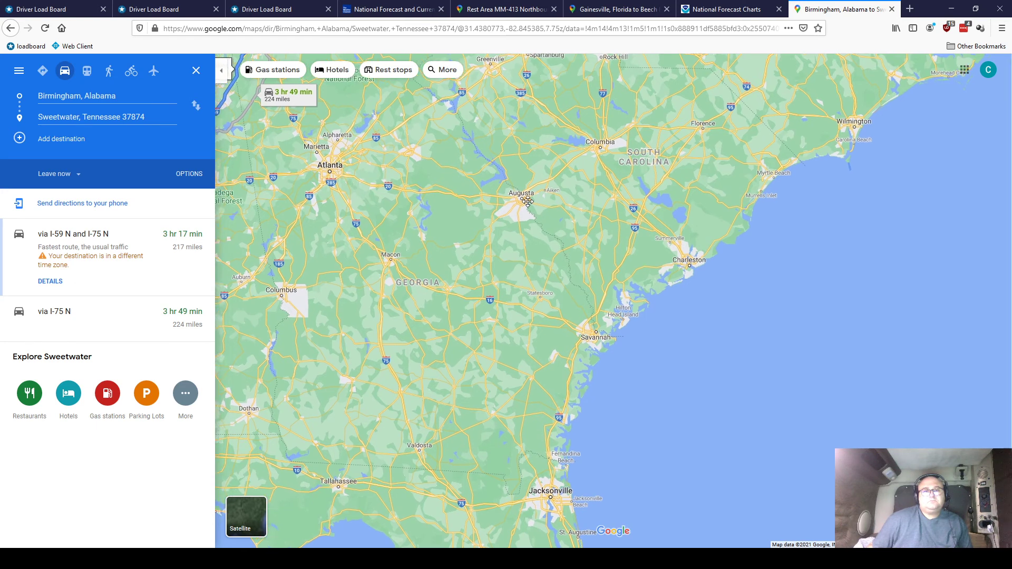
scroll(497, 211, "up", 1)
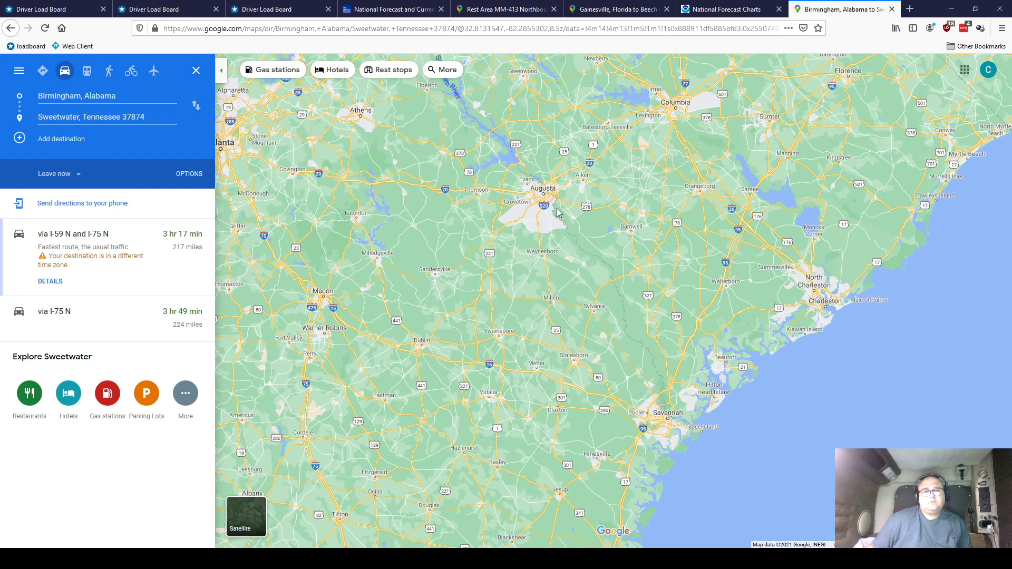
left_click_drag(603, 335, 605, 148)
left_click_drag(548, 344, 541, 297)
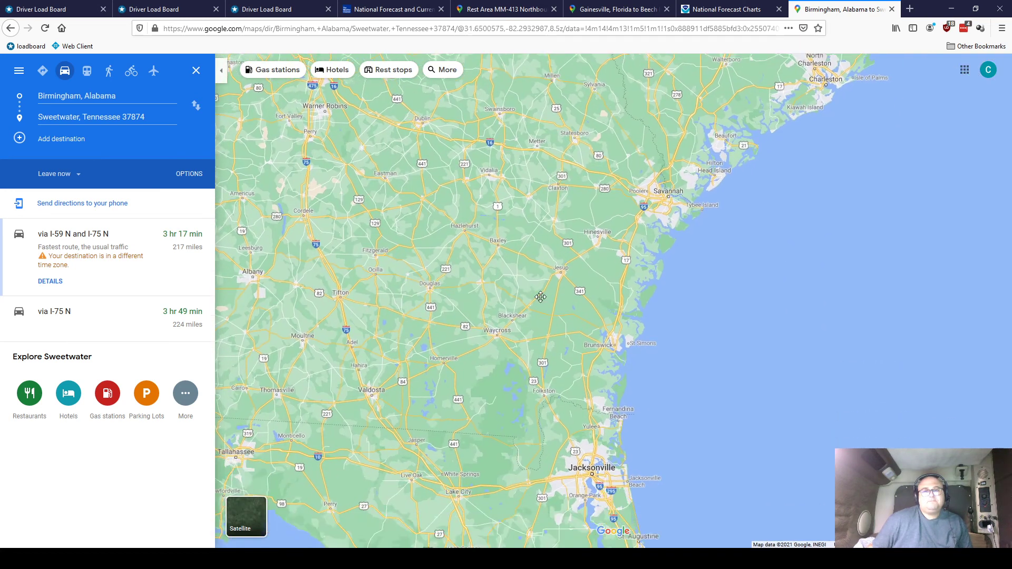
left_click_drag(535, 137, 530, 189)
left_click_drag(522, 105, 516, 242)
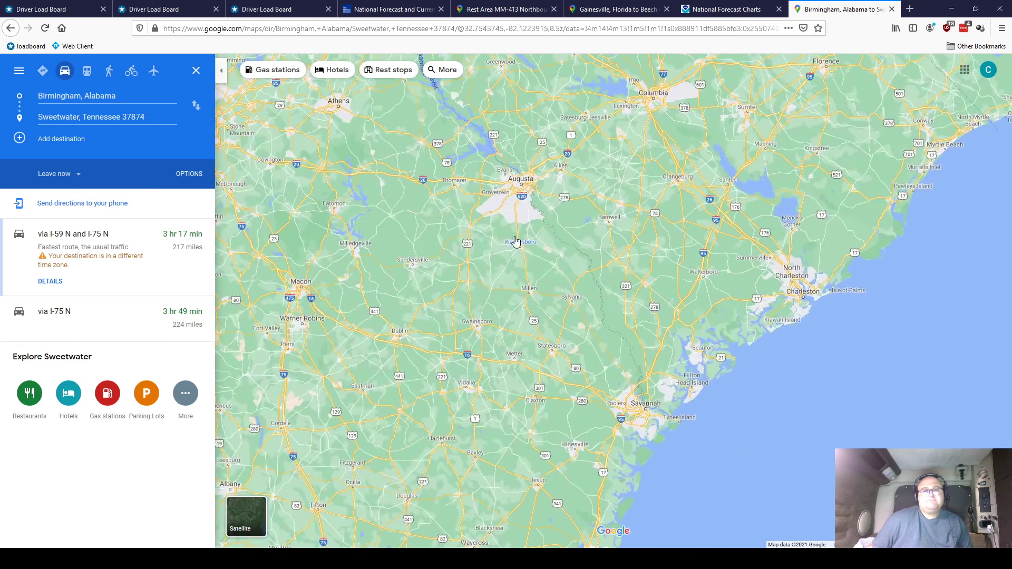
scroll(538, 187, "up", 5)
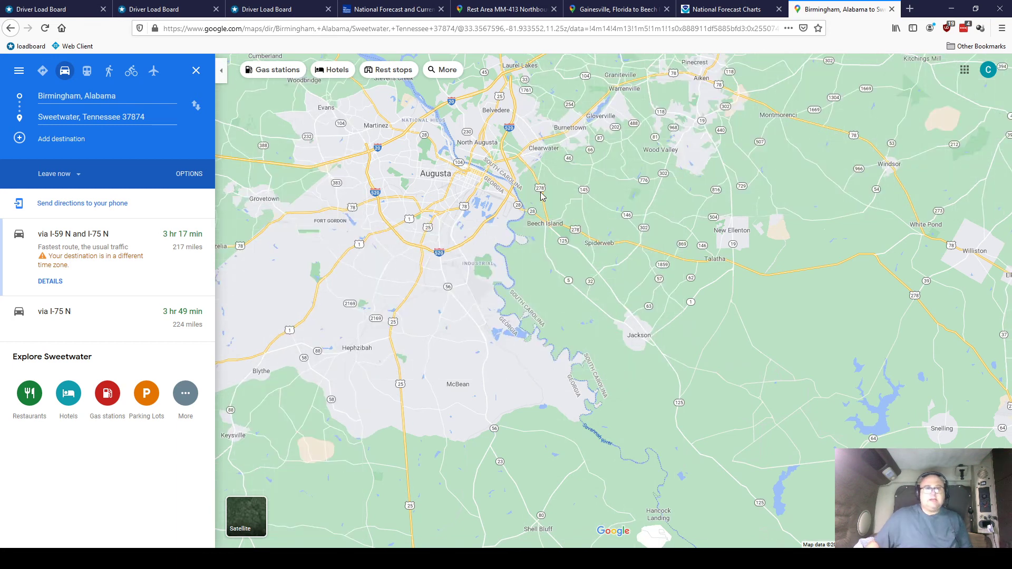
Step: Close the directions page, search the web in a new tab for the Kimberly-Clark plant's street address, and open its location in Google Maps
left_click(890, 9)
left_click(842, 10)
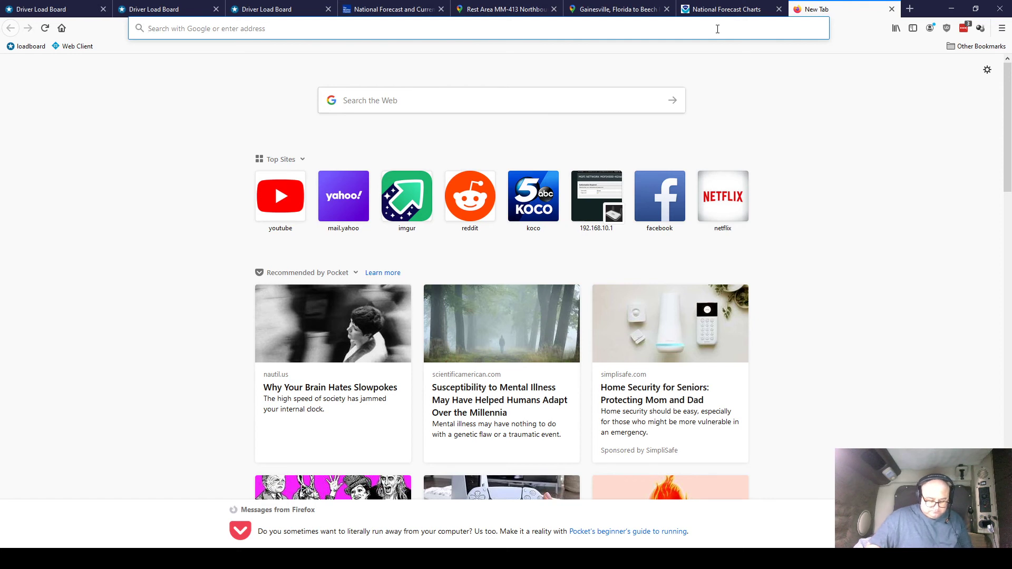
type("24")
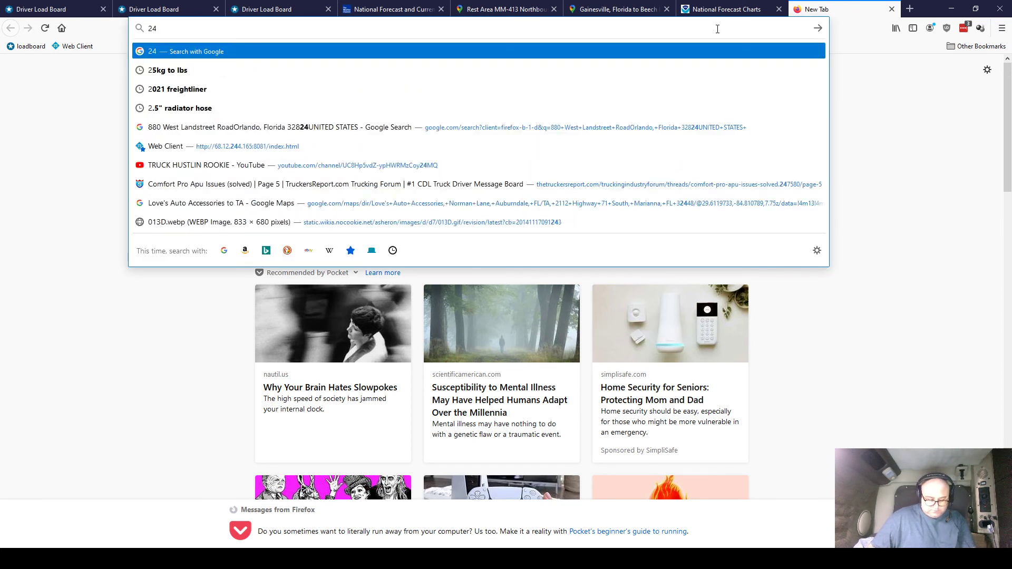
type("6 old")
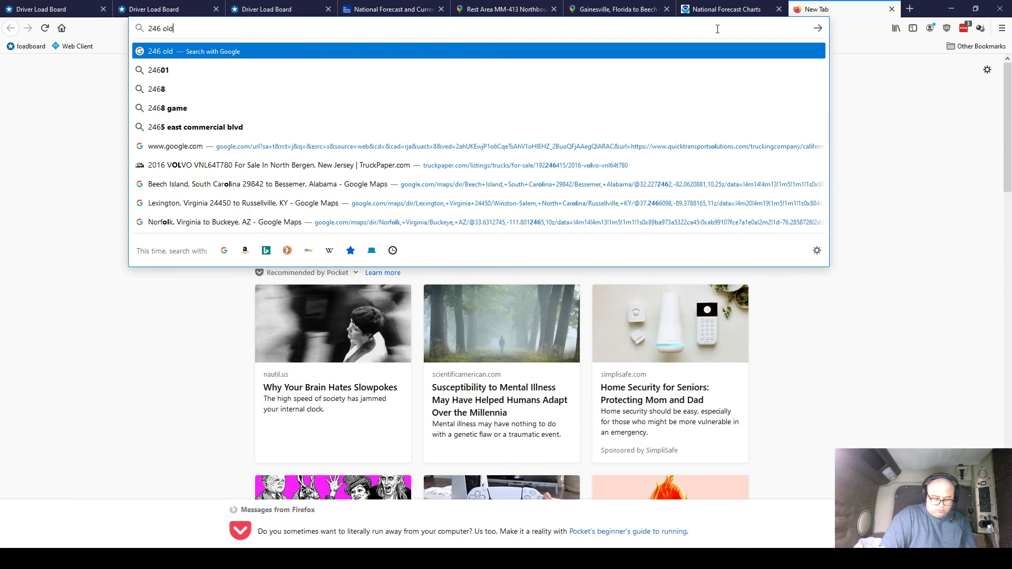
type(" jackson hwy 5")
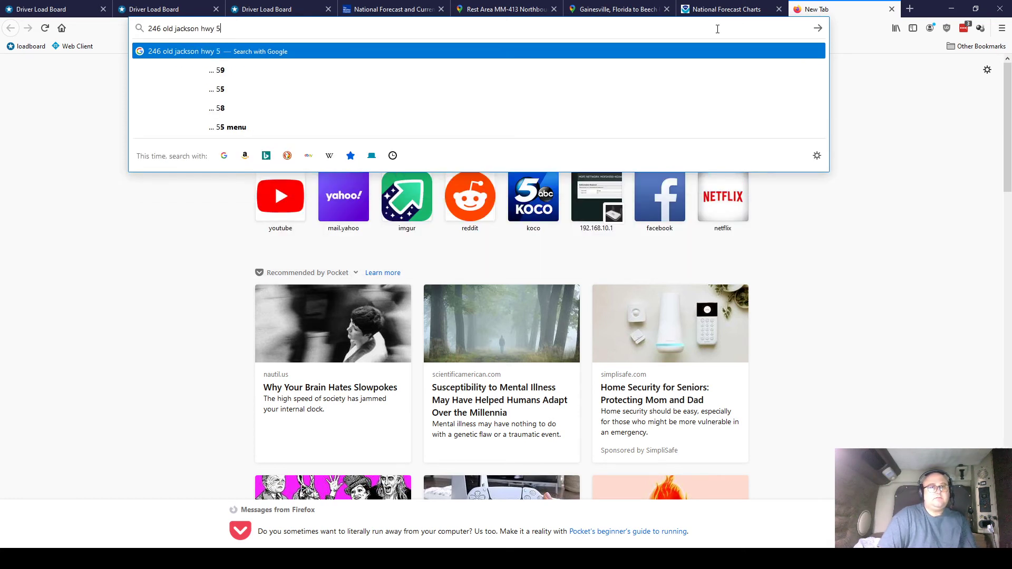
key("Return")
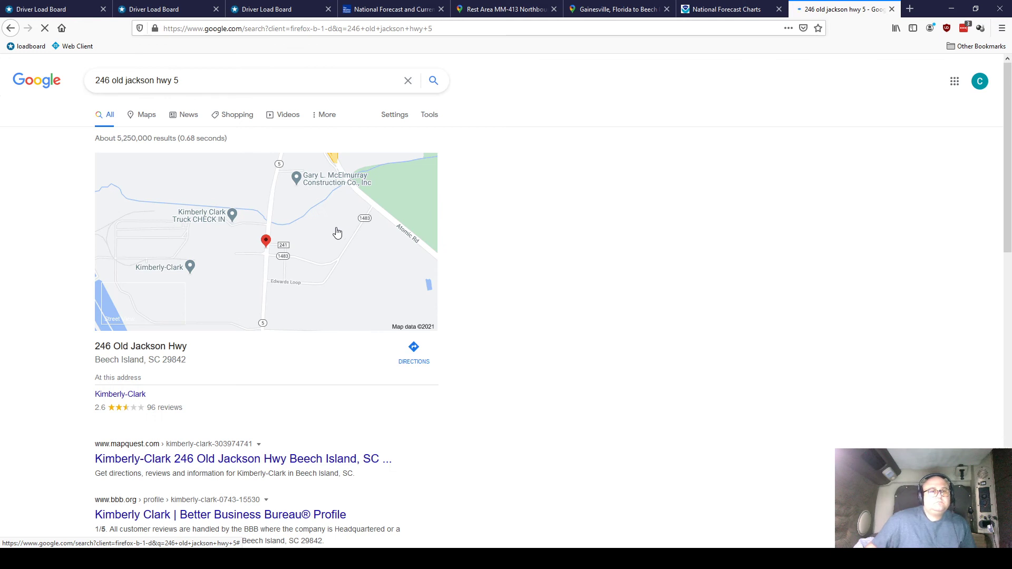
left_click(233, 241)
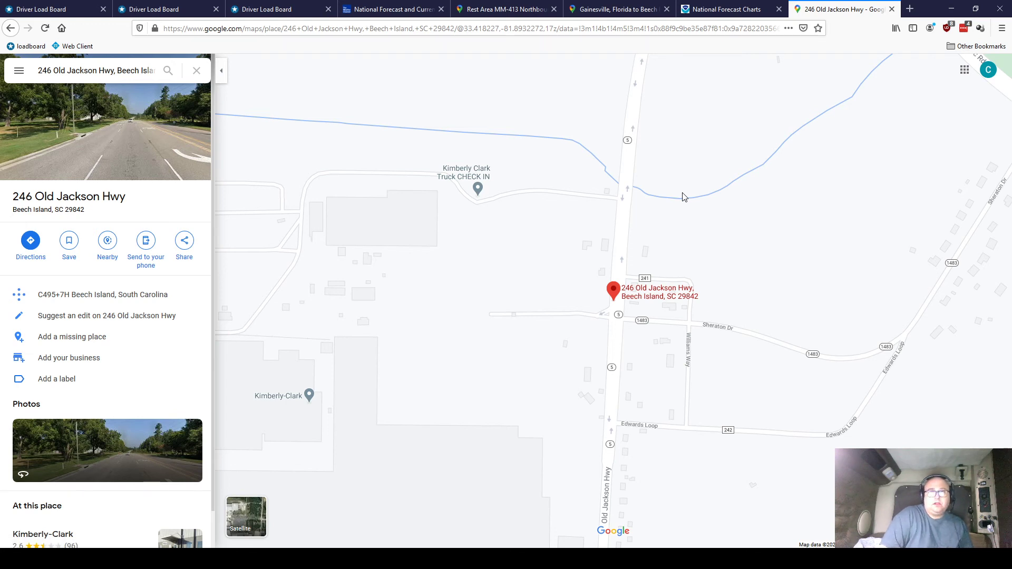
Step: Display satellite imagery and examine the roads around the Kimberly-Clark plant, from the truck check-in to Beech Island and the Savannah River
left_click(254, 516)
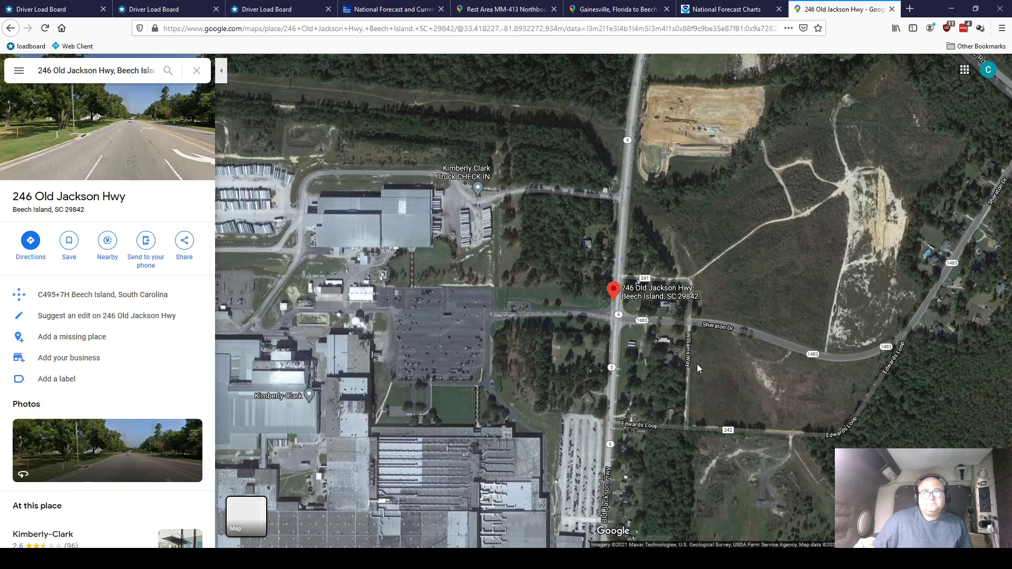
left_click_drag(697, 364, 589, 490)
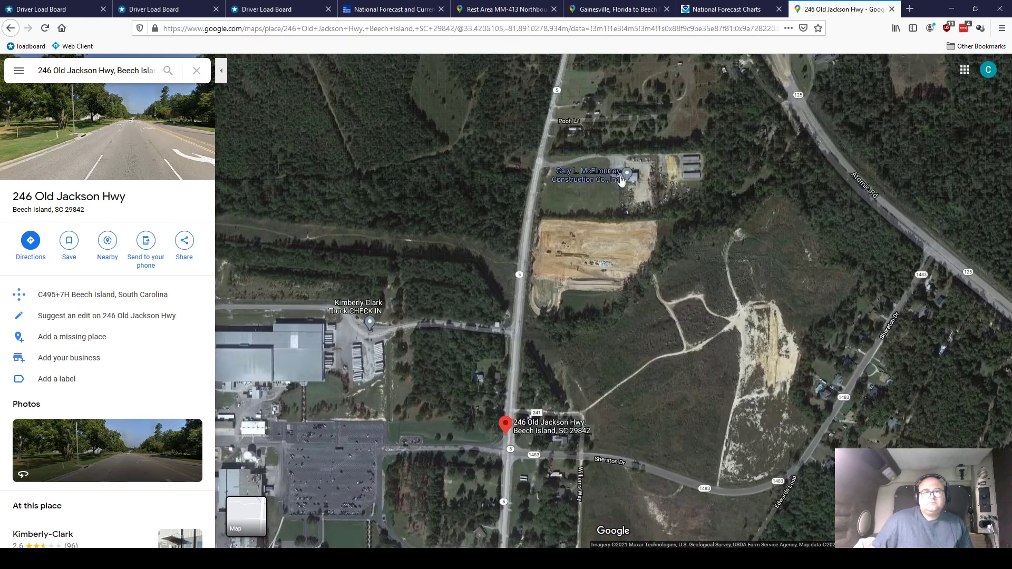
scroll(615, 169, "down", 1)
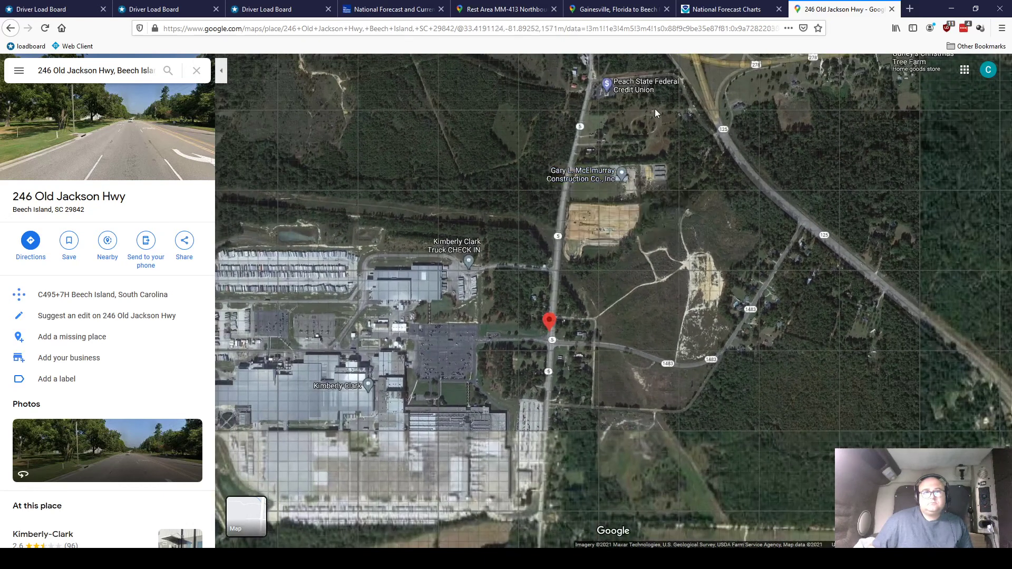
left_click_drag(654, 108, 652, 421)
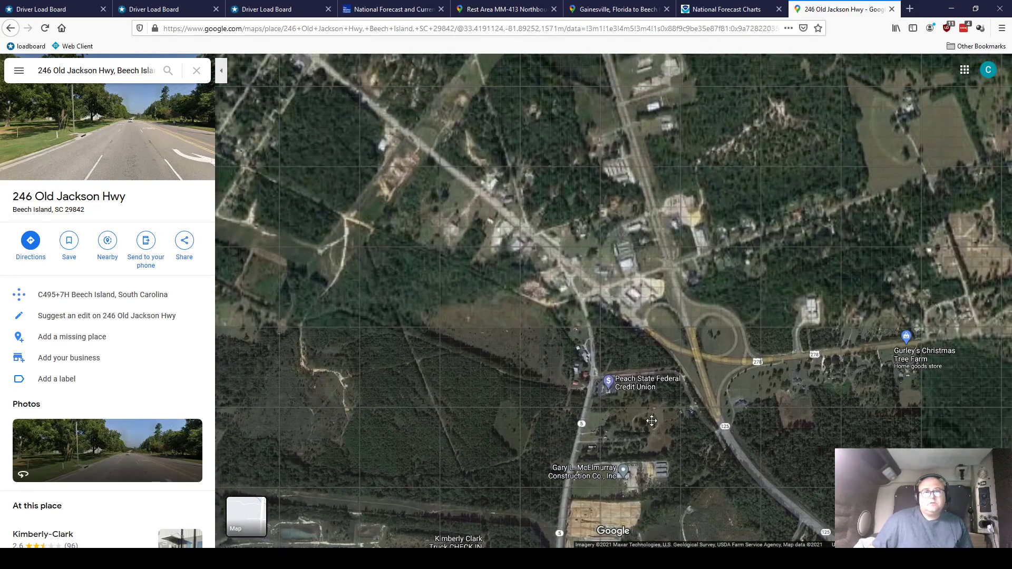
scroll(631, 329, "down", 2)
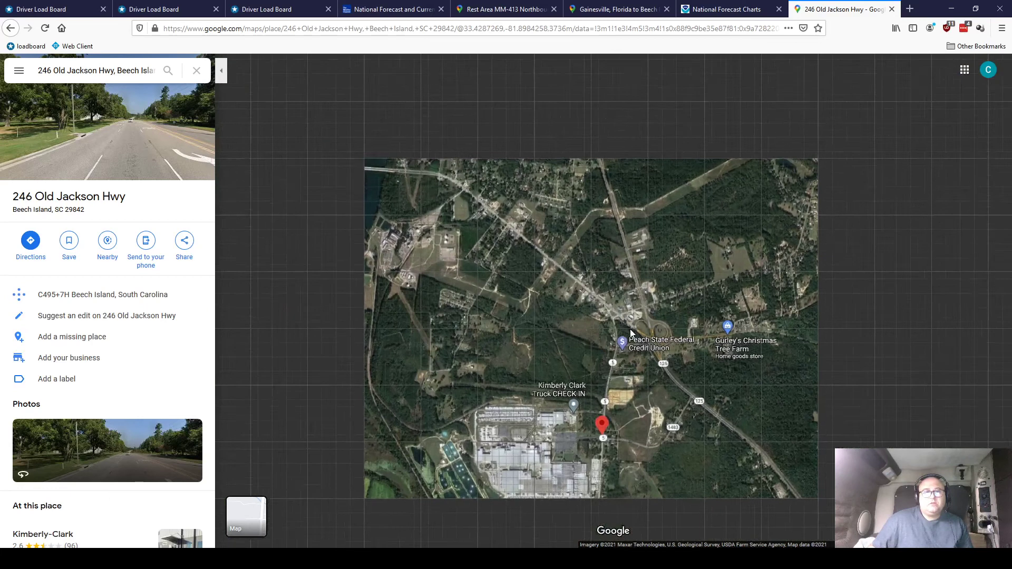
scroll(623, 338, "down", 1)
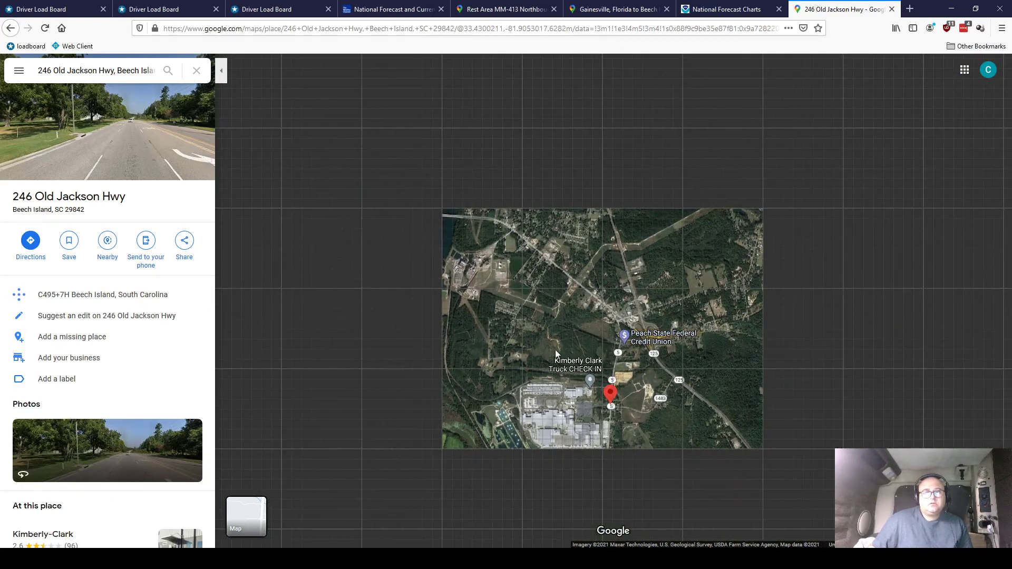
left_click_drag(547, 350, 560, 266)
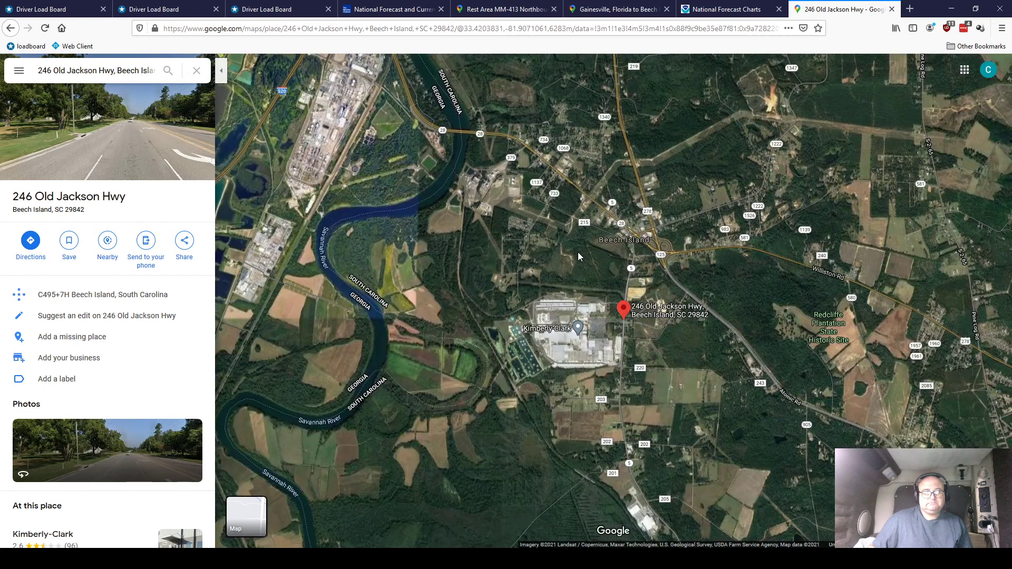
scroll(578, 251, "down", 1)
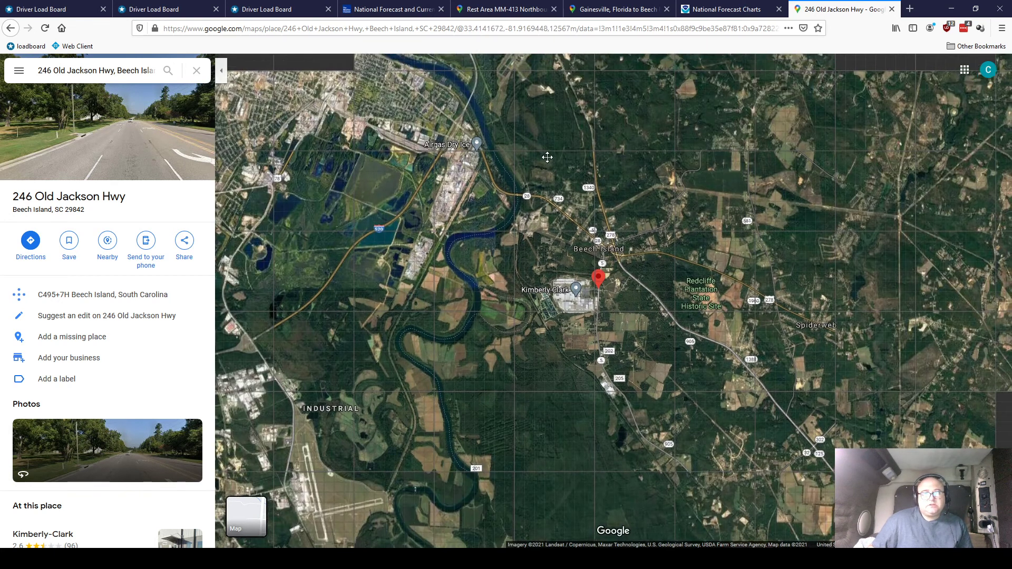
left_click_drag(547, 158, 517, 204)
Step: Inspect the truck parking beside the McDonald's in Beech Island and the surrounding Highway 278 and Old Jackson Hwy intersections
scroll(537, 248, "up", 5)
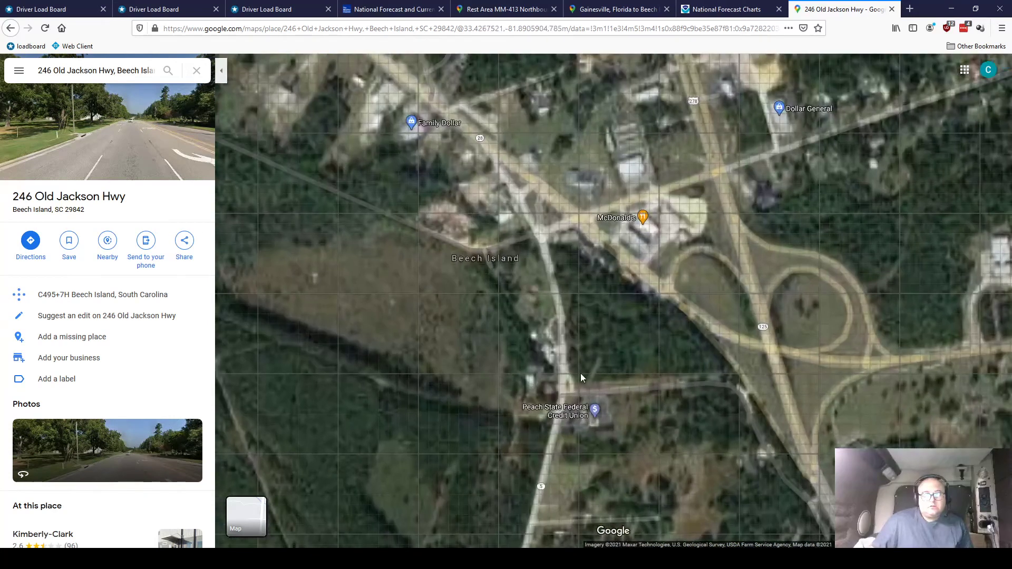
scroll(580, 375, "up", 2)
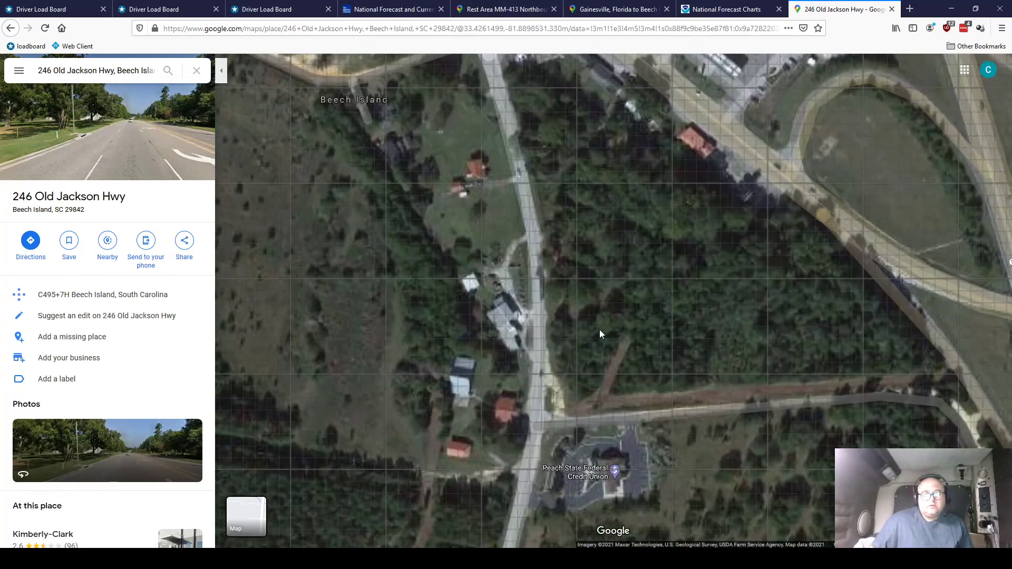
left_click_drag(605, 314, 624, 462)
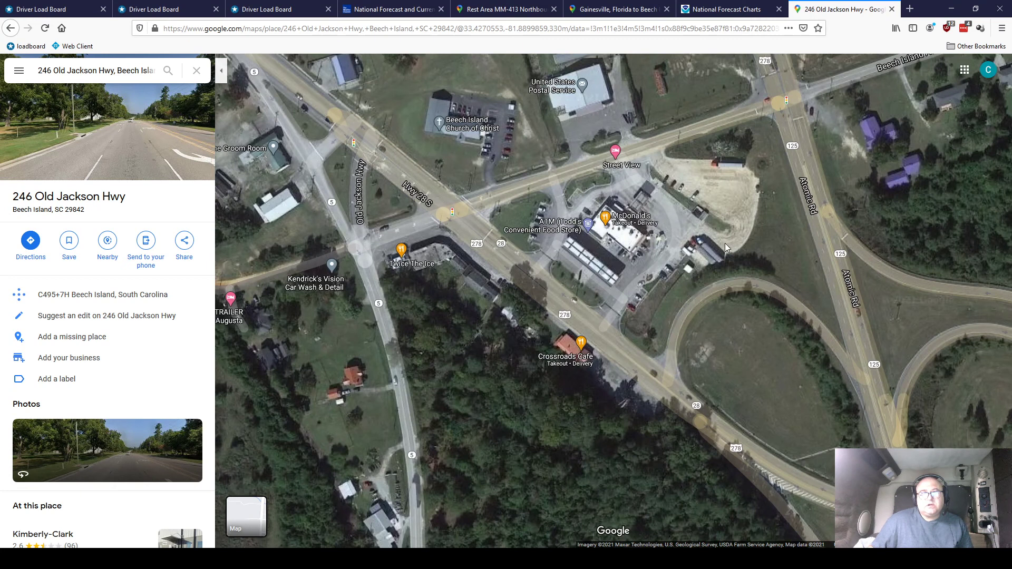
scroll(725, 242, "up", 2)
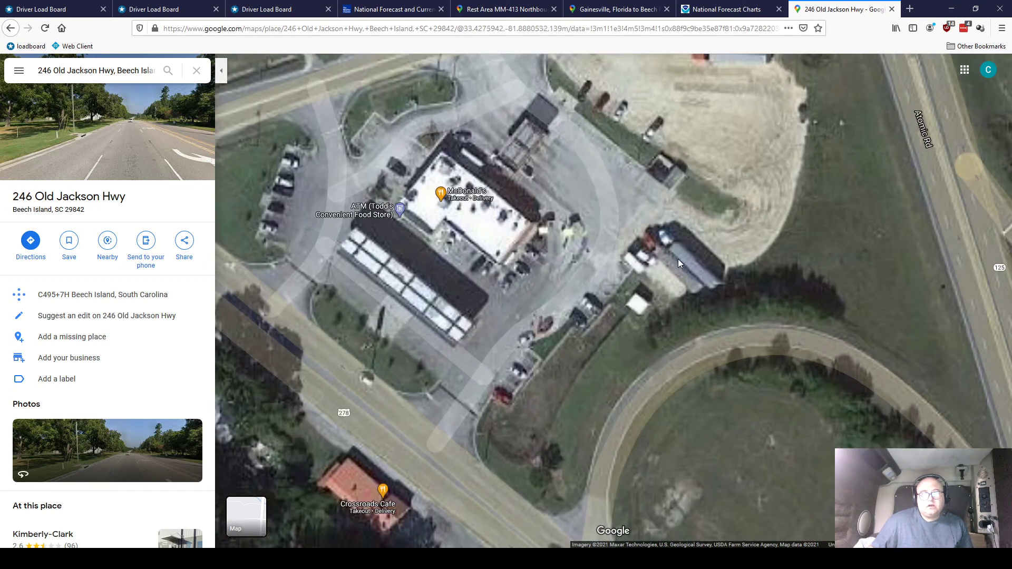
scroll(678, 258, "up", 2)
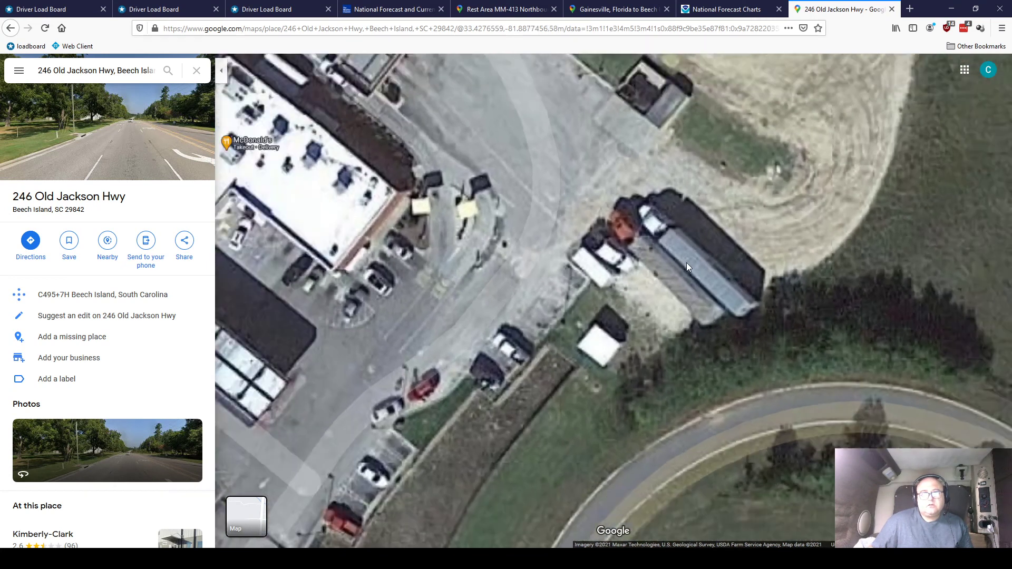
scroll(686, 262, "down", 2)
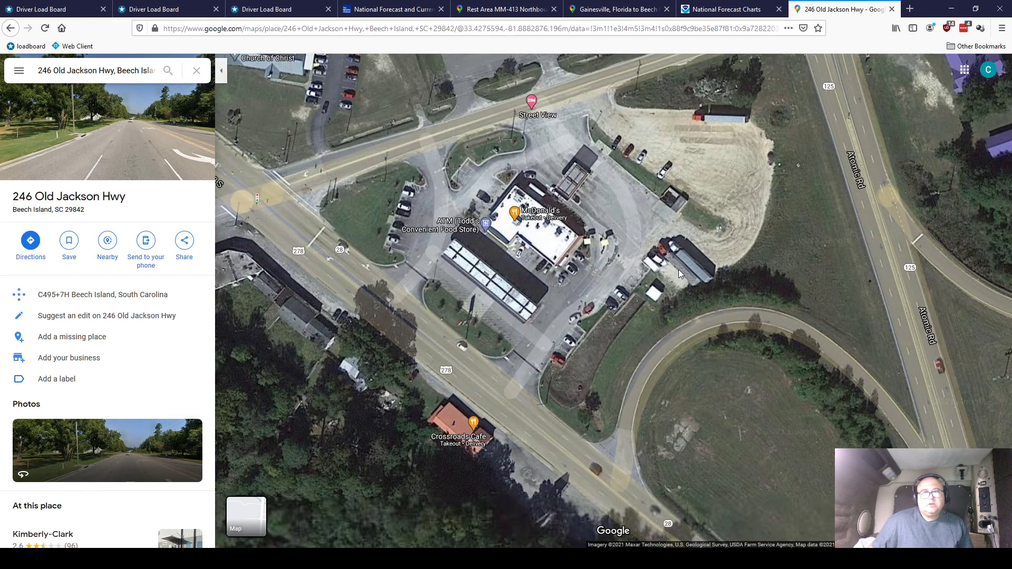
scroll(678, 270, "down", 2)
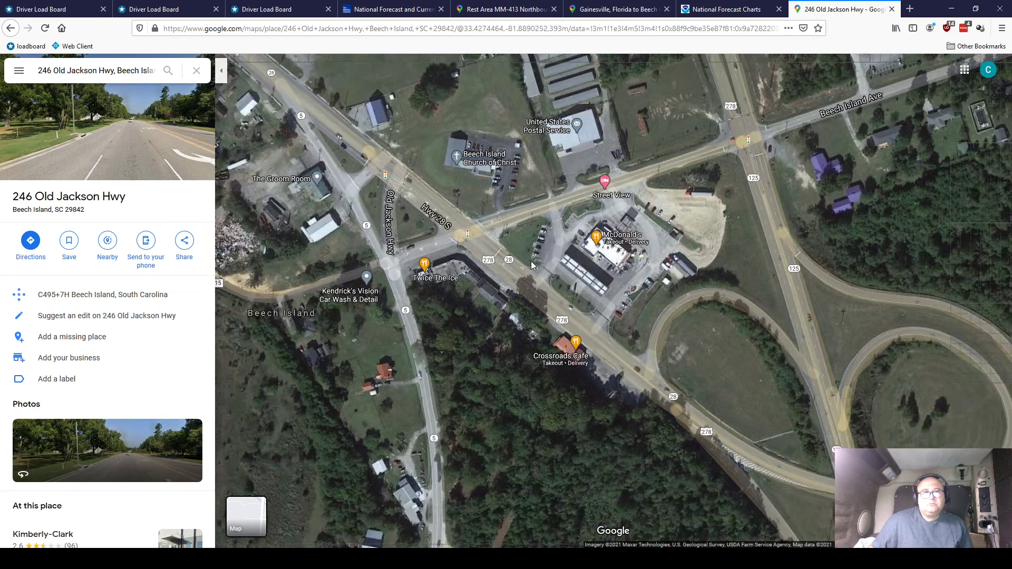
left_click_drag(456, 245, 437, 194)
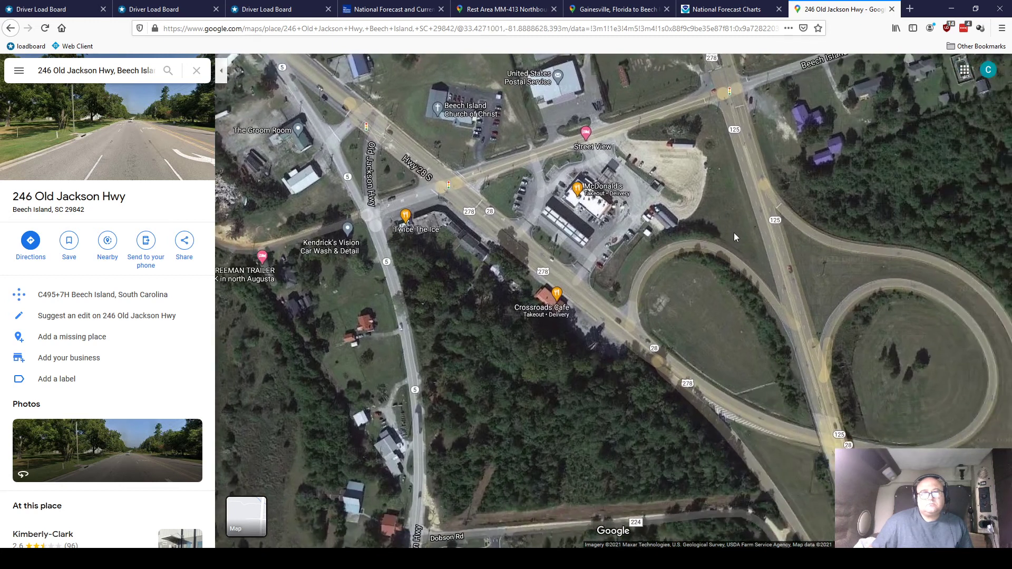
Step: Inspect the paved lot beside First Citizens Bank, north of Beech Island Ave on Highway 278, as possible truck parking
left_click_drag(734, 232, 580, 343)
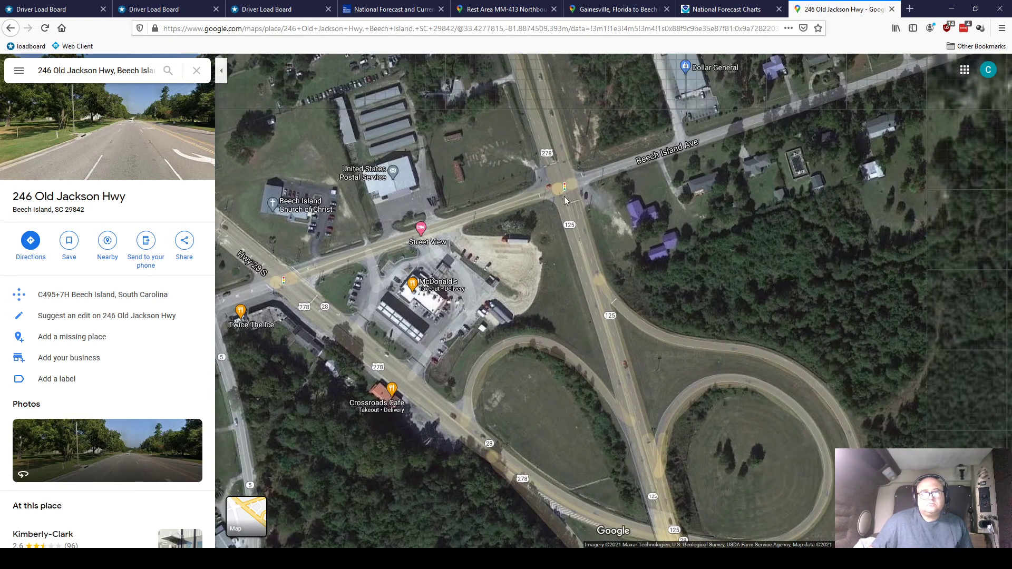
left_click_drag(558, 192, 570, 400)
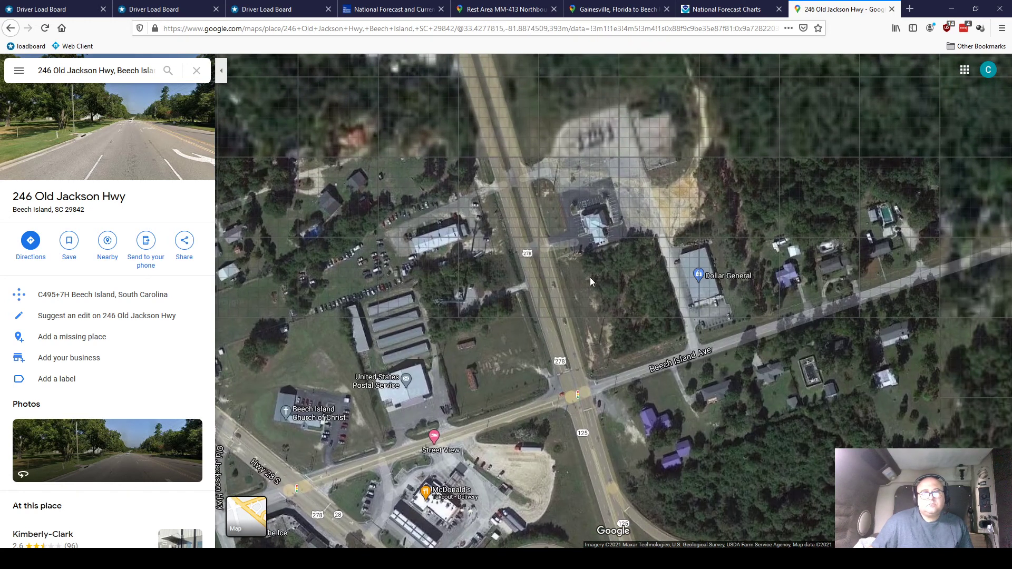
scroll(606, 153, "up", 3)
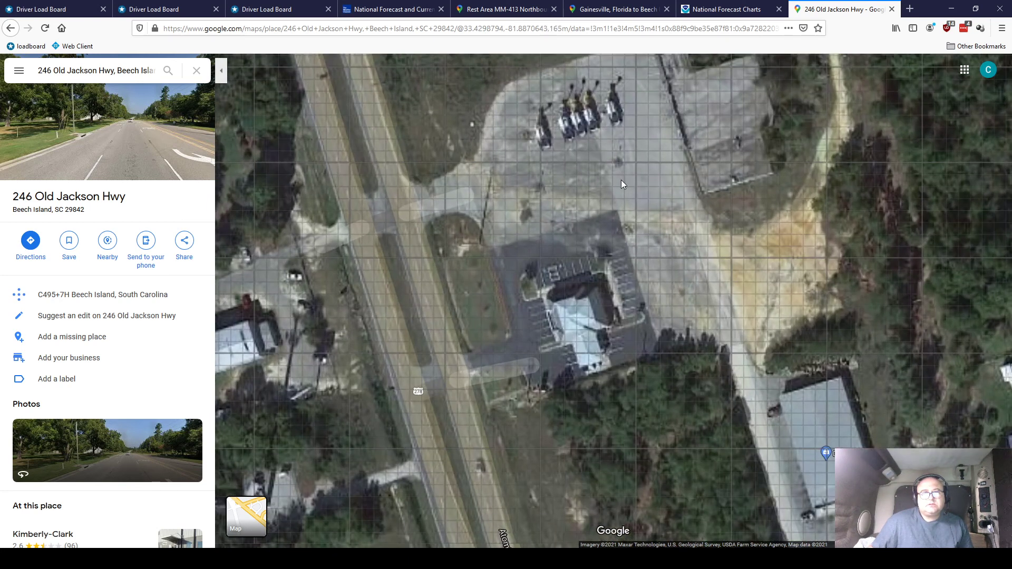
scroll(619, 201, "up", 1)
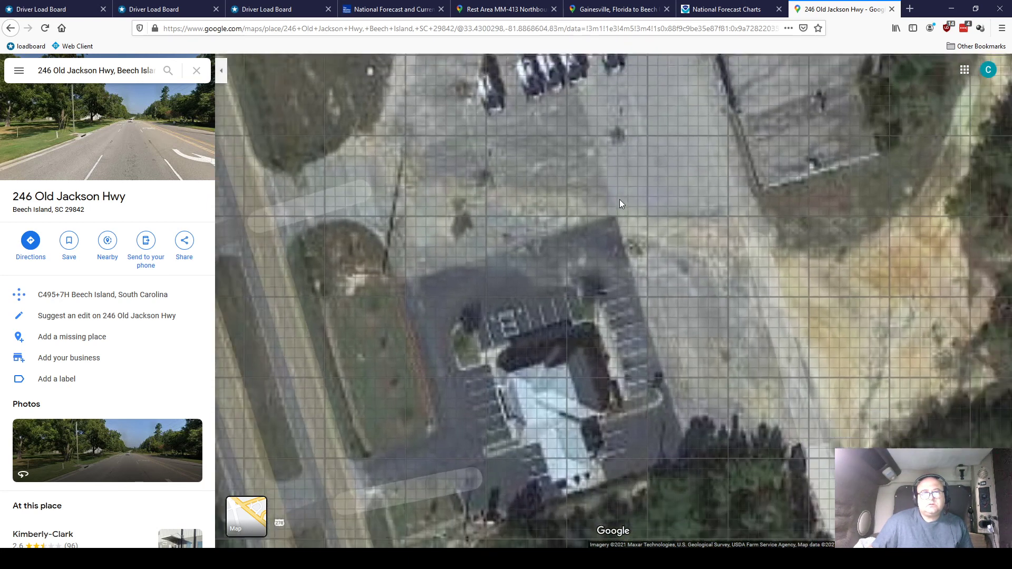
left_click_drag(600, 182, 568, 228)
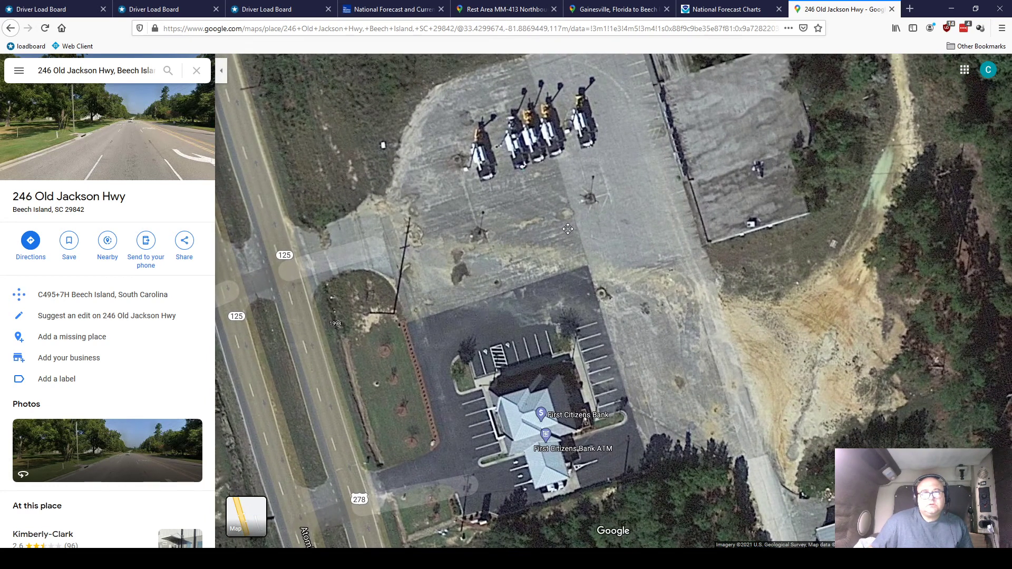
Step: Examine the equipment parked on the lot north of First Citizens Bank and the lot's entrance from Atomic Rd
left_click_drag(568, 228, 519, 326)
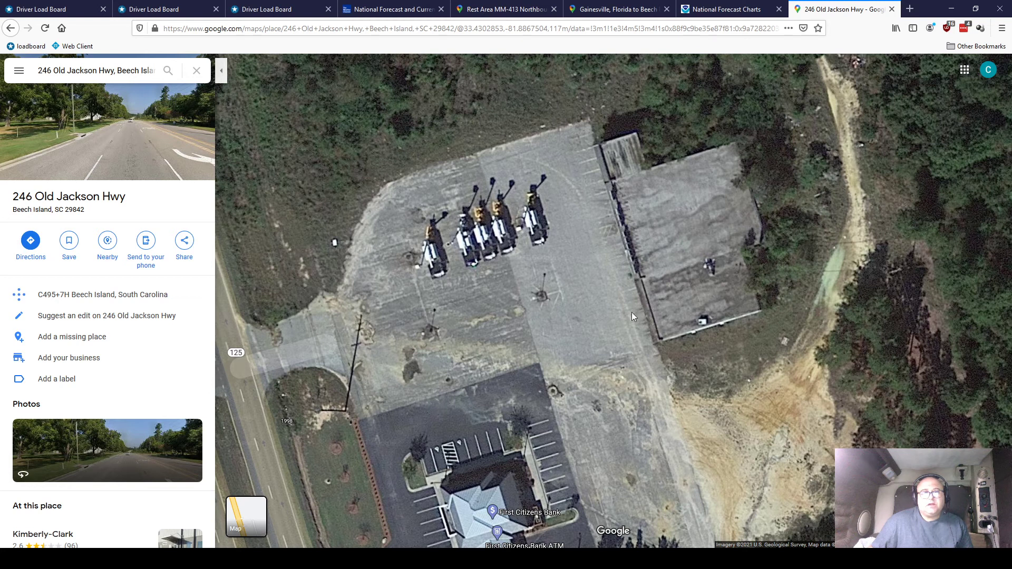
left_click_drag(505, 343, 631, 312)
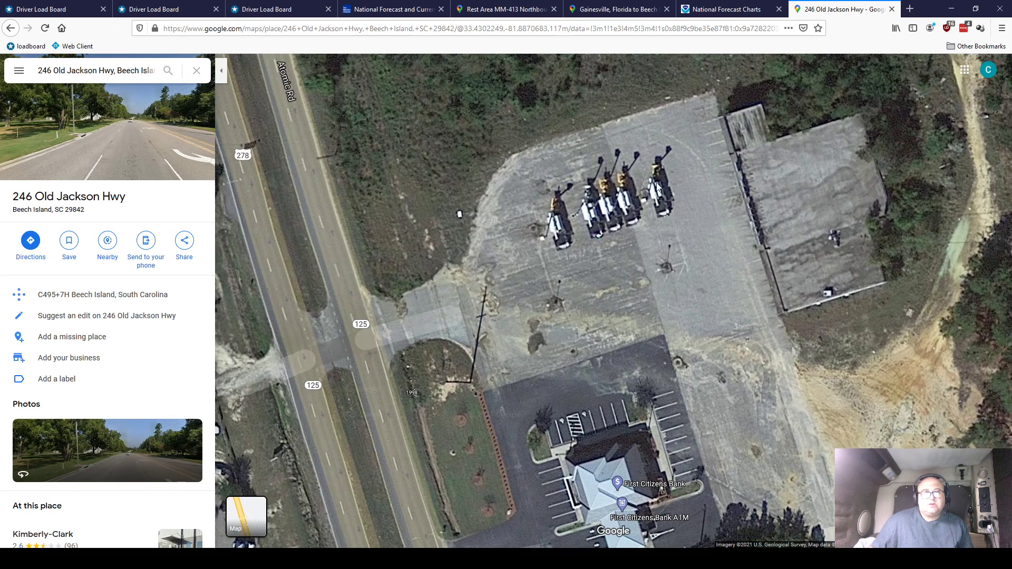
scroll(607, 226, "up", 1)
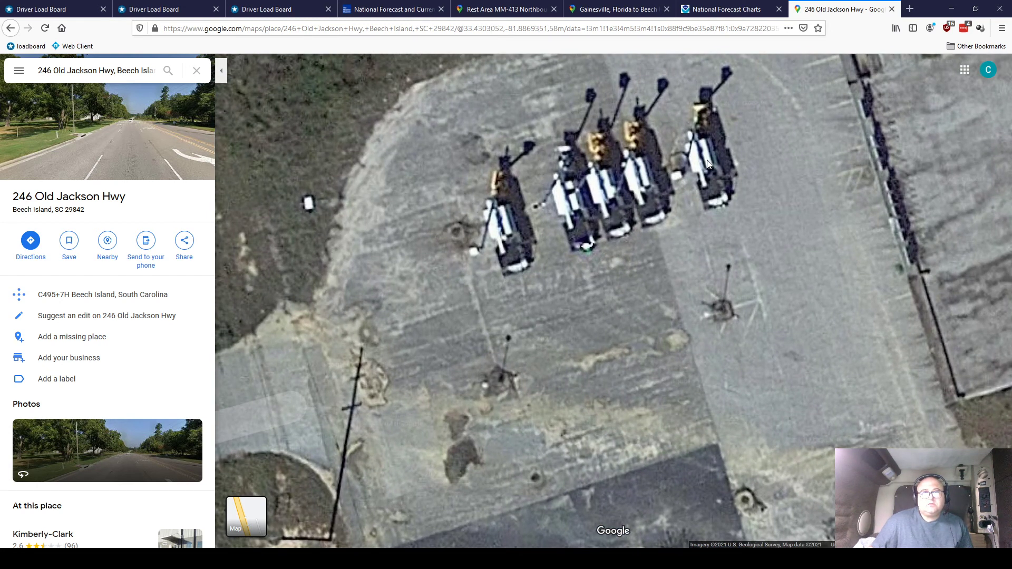
scroll(519, 303, "down", 2)
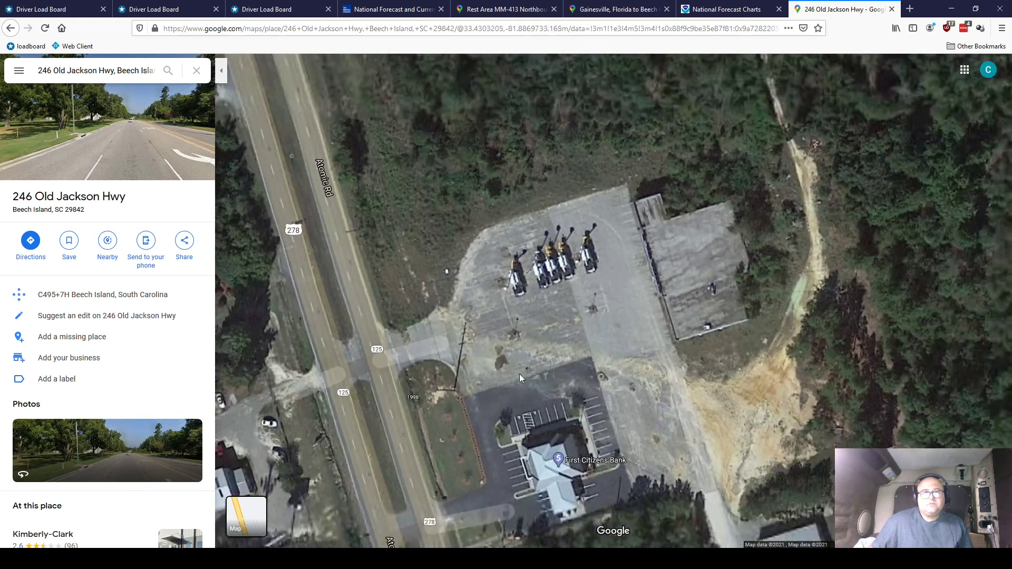
left_click_drag(519, 374, 630, 281)
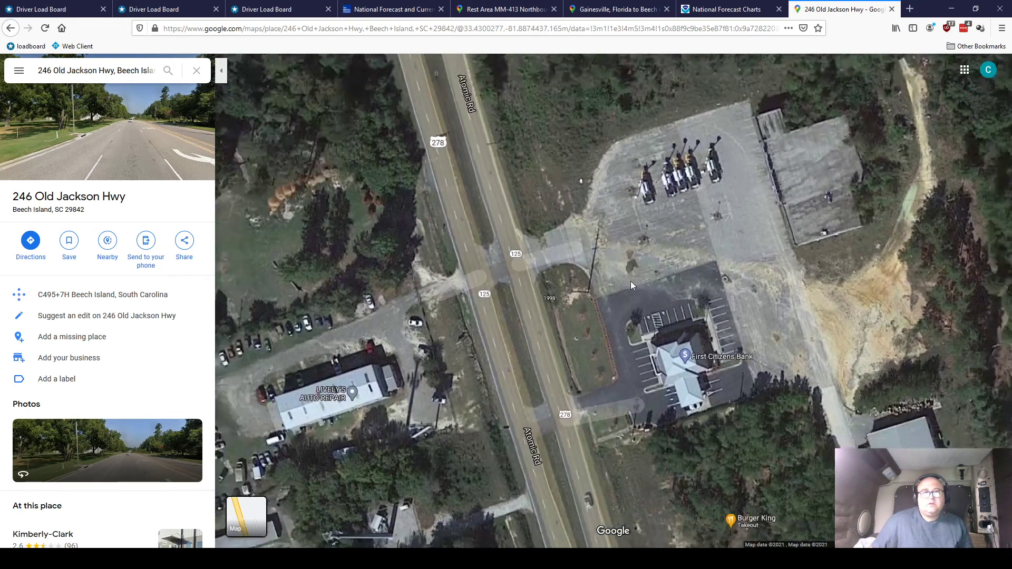
scroll(630, 281, "down", 1)
Step: Trace the way from First Citizens Bank past the McDonald's and down Old Jackson Hwy towards Dobson Rd
left_click_drag(613, 359, 521, 278)
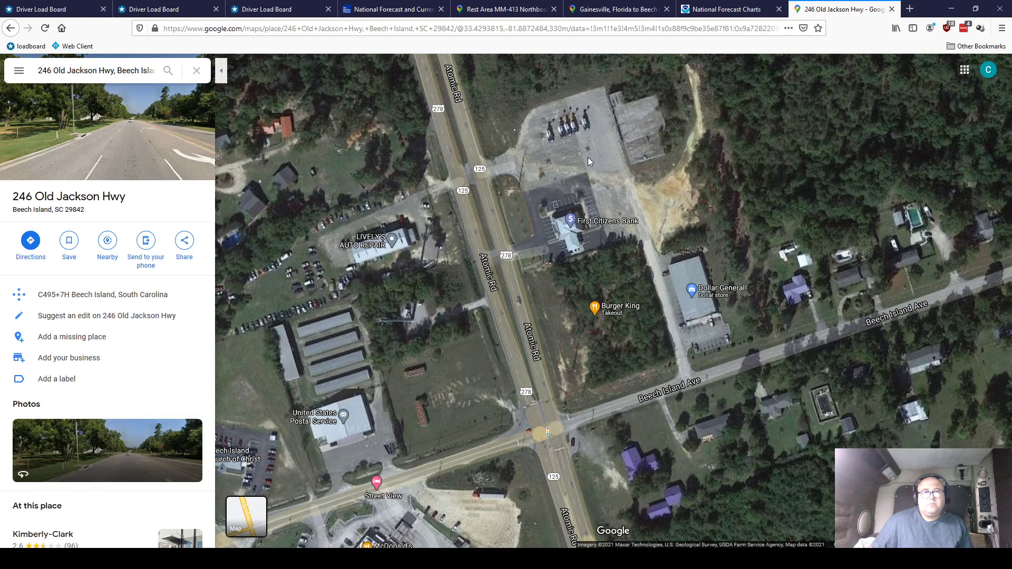
left_click_drag(550, 362, 662, 164)
left_click_drag(647, 329, 678, 223)
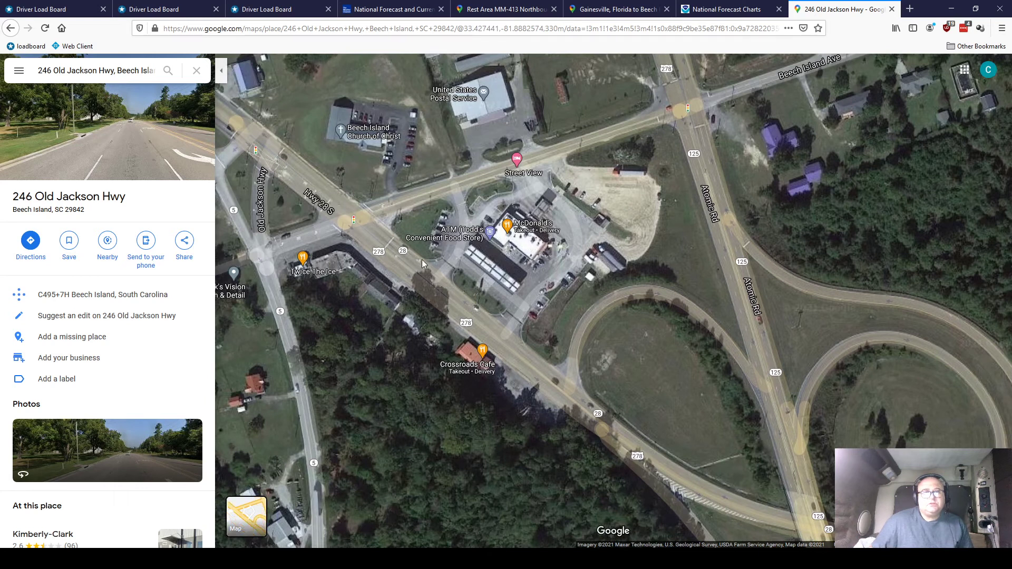
left_click_drag(393, 260, 574, 269)
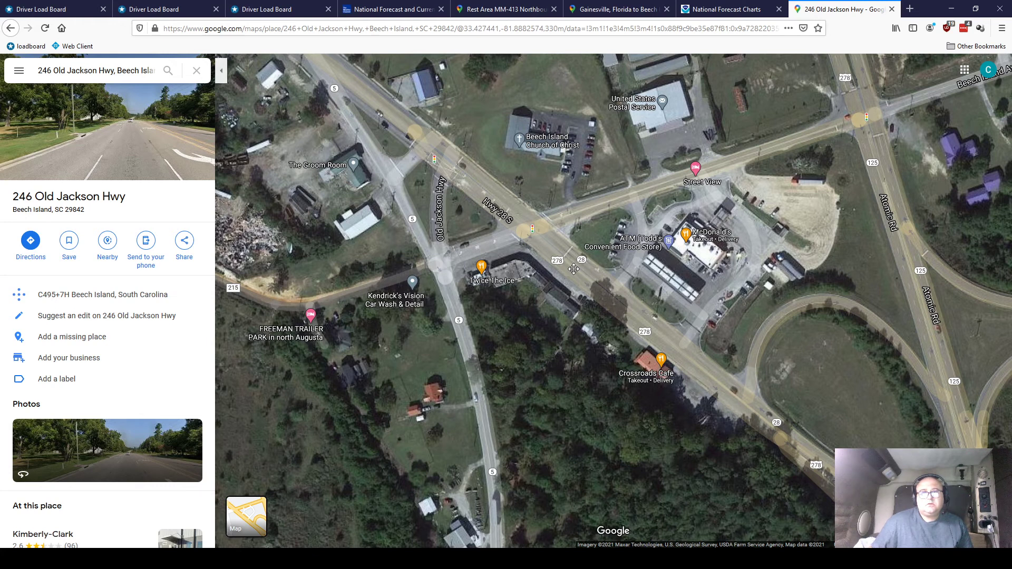
left_click_drag(573, 268, 727, 117)
left_click_drag(781, 384, 721, 105)
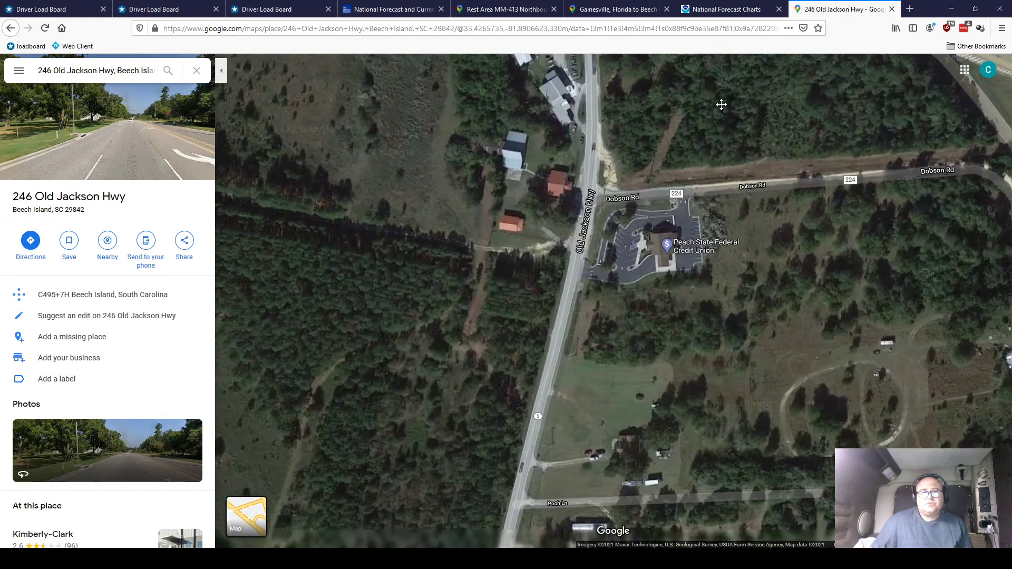
Step: Inspect the cleared dirt lot on Old Jackson Hwy across from the road to the Kimberly-Clark truck check-in
scroll(621, 157, "up", 3)
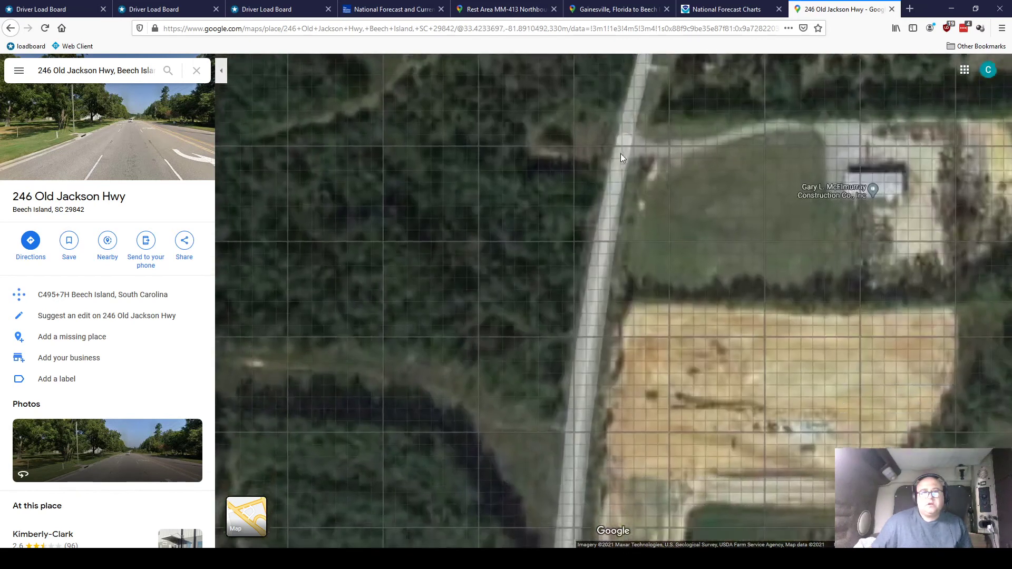
scroll(621, 157, "down", 1)
mouse_move(635, 388)
left_mouse_down()
mouse_move(642, 301)
mouse_move(680, 271)
mouse_move(693, 276)
left_mouse_up()
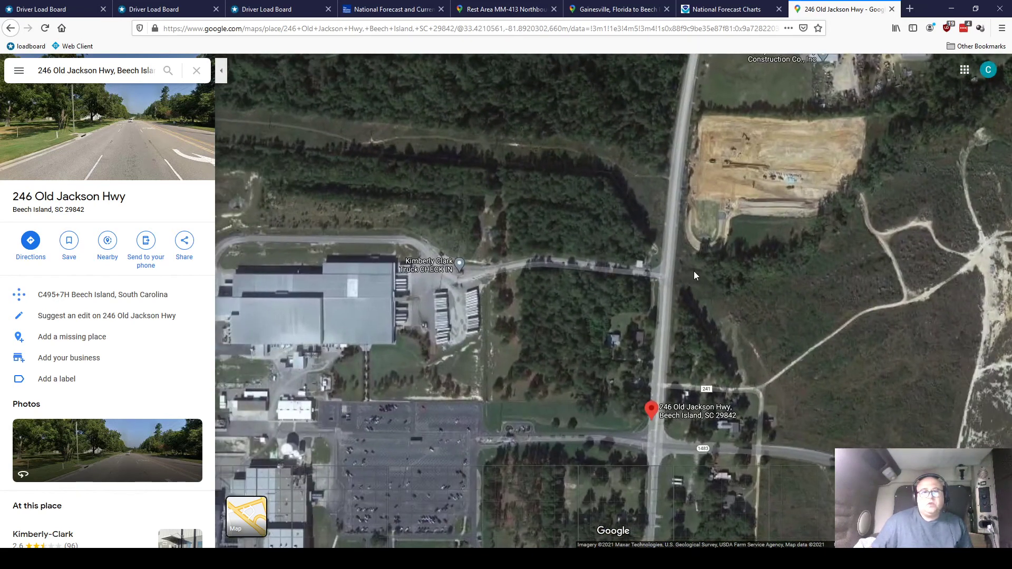
scroll(761, 201, "up", 4)
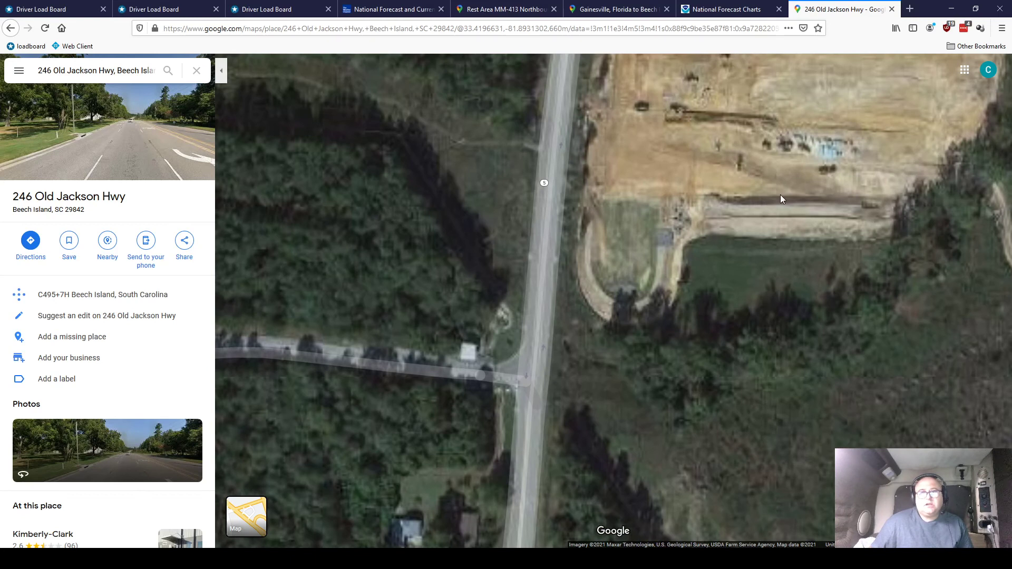
scroll(672, 297, "down", 1)
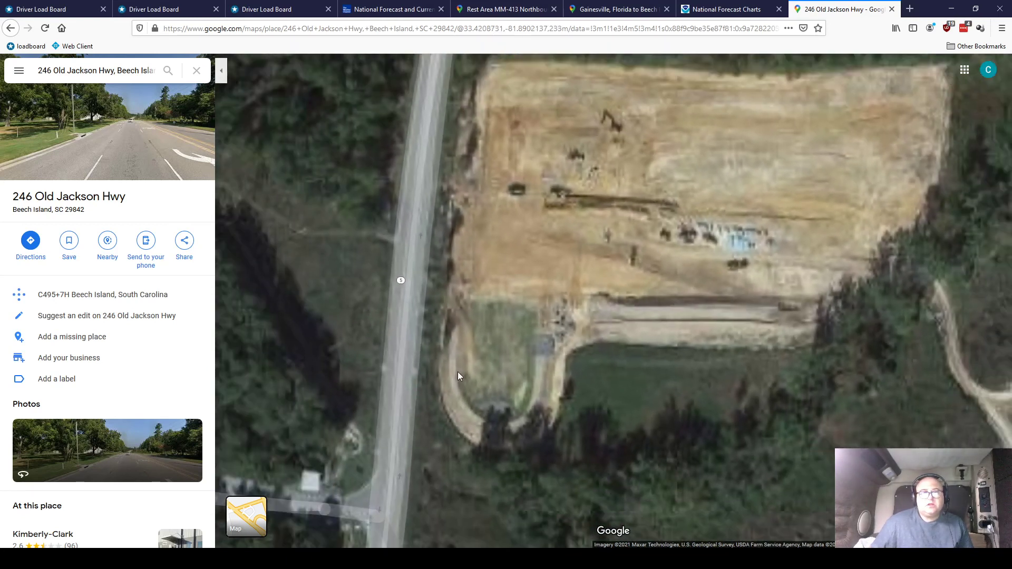
left_click_drag(457, 371, 770, 200)
scroll(583, 285, "down", 1)
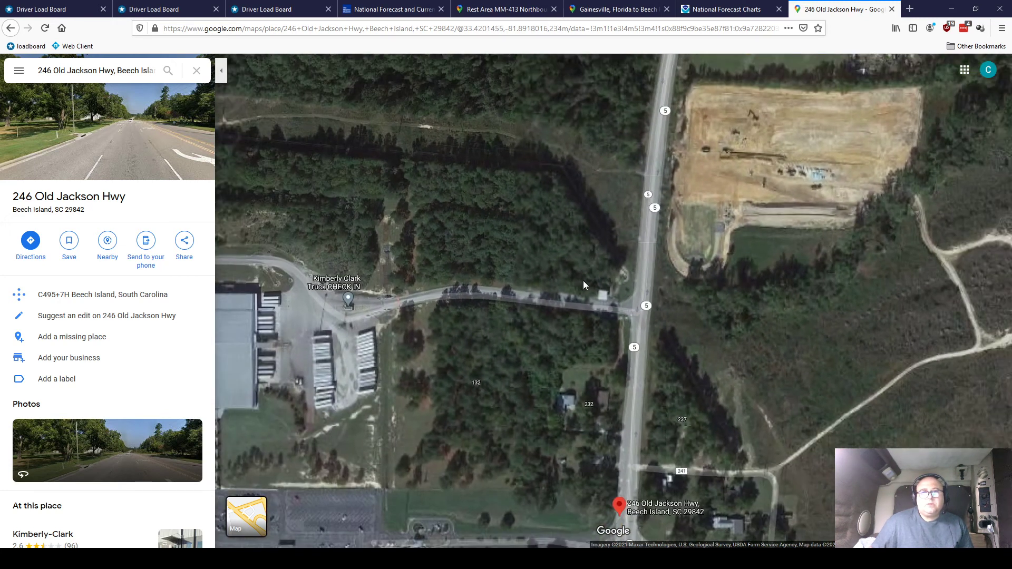
left_click_drag(523, 260, 660, 229)
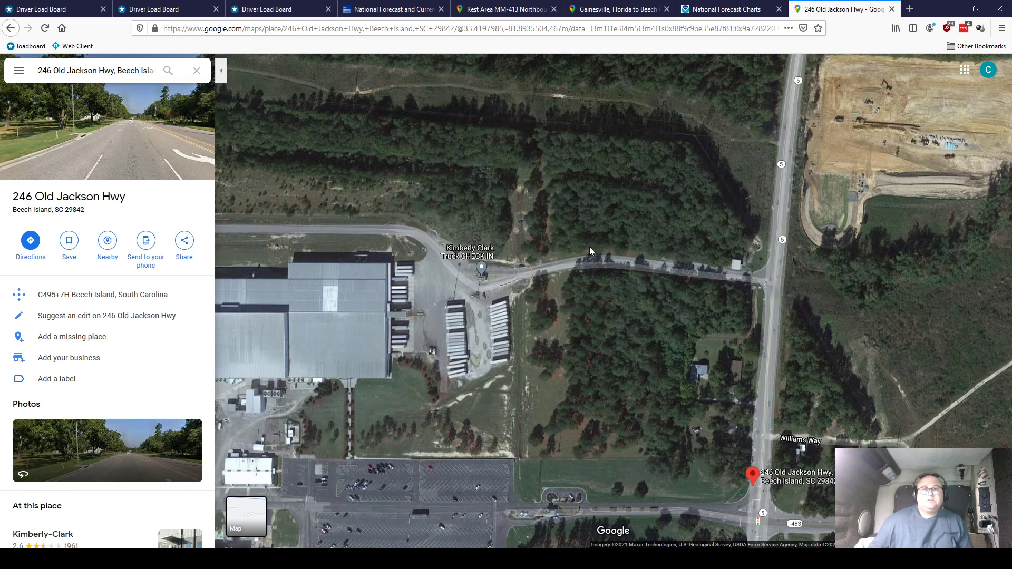
Step: Survey the land between the Kimberly-Clark plant and Beech Island, looking closely at the Freeman Trailer Park
scroll(589, 247, "down", 2)
left_click_drag(632, 186, 398, 451)
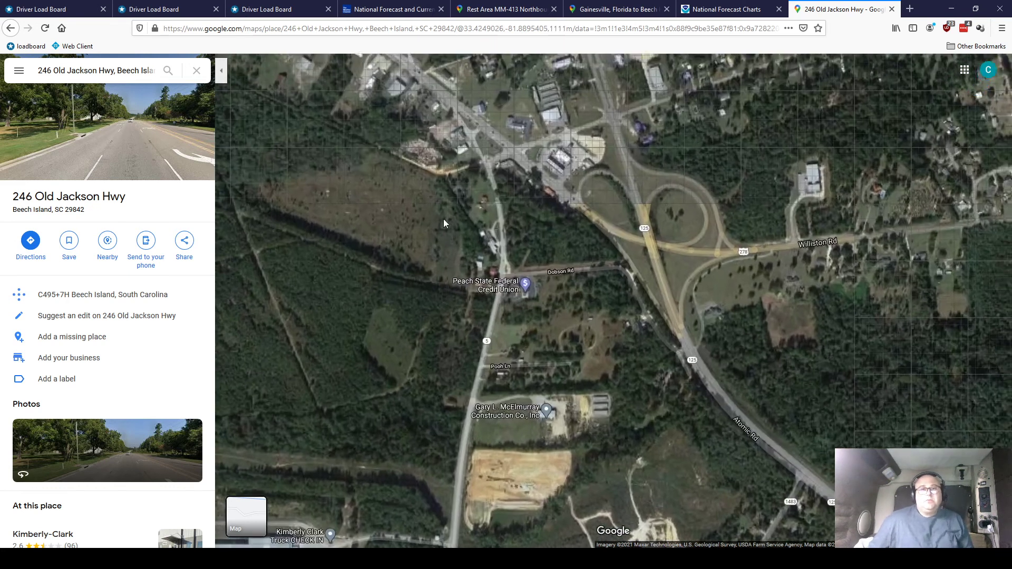
left_click_drag(444, 220, 568, 272)
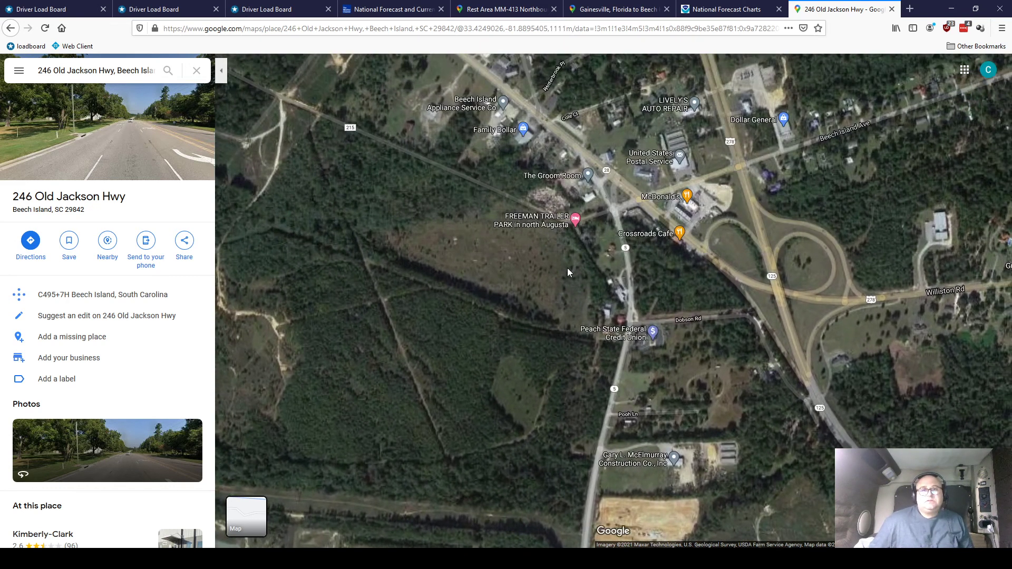
left_click_drag(520, 297, 504, 345)
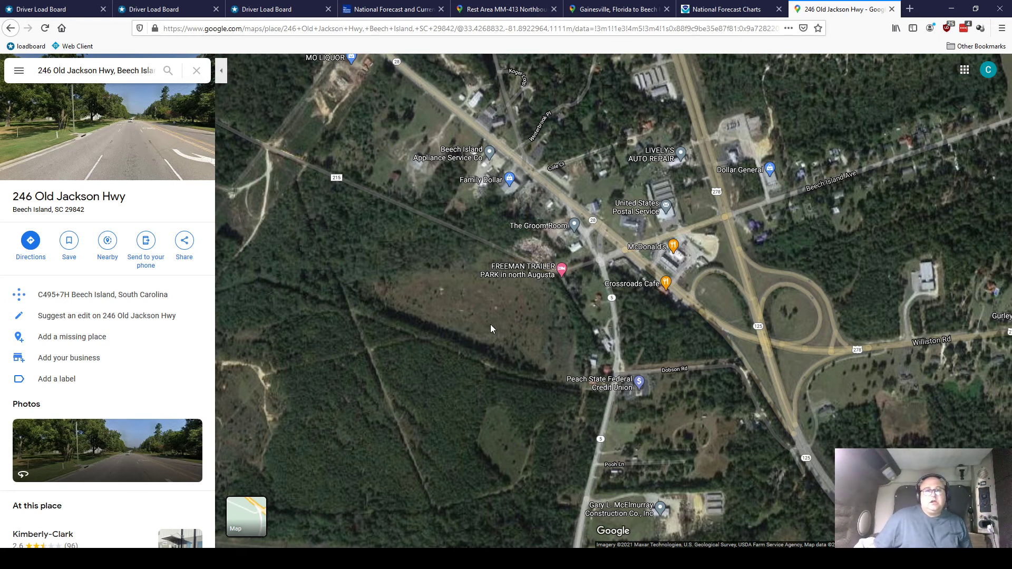
mouse_move(530, 274)
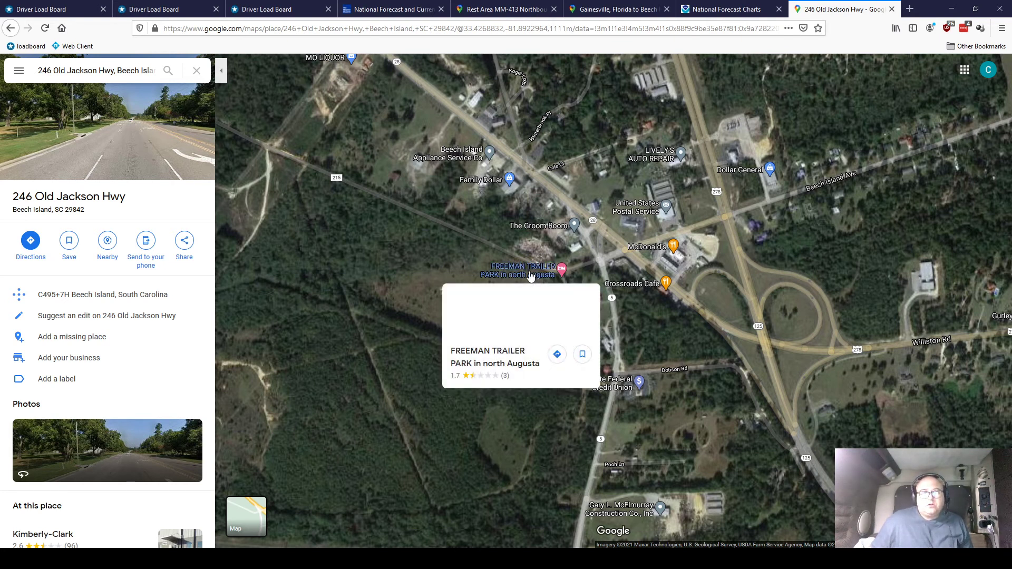
scroll(531, 276, "up", 3)
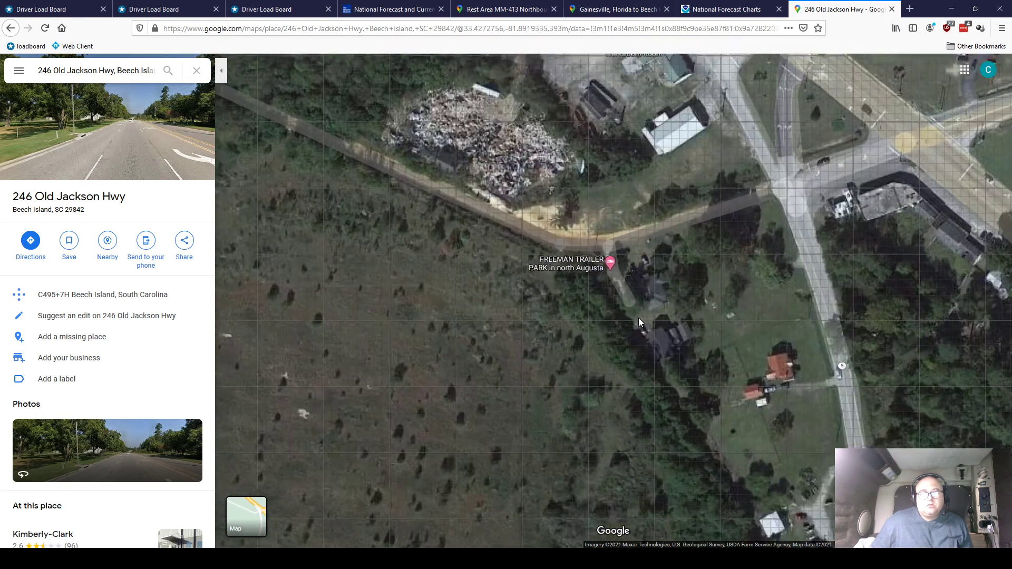
scroll(639, 322, "down", 5)
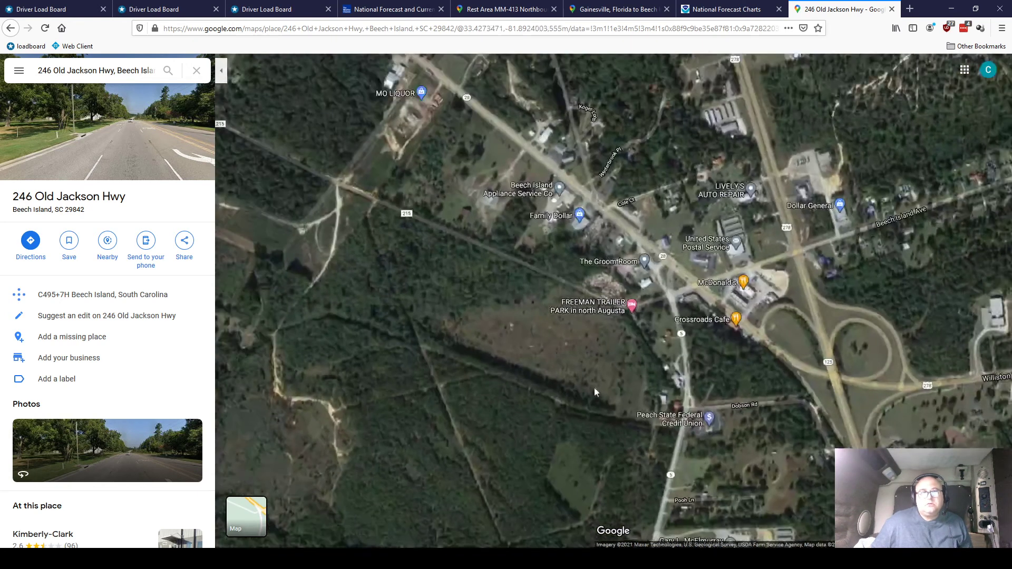
scroll(594, 389, "down", 4)
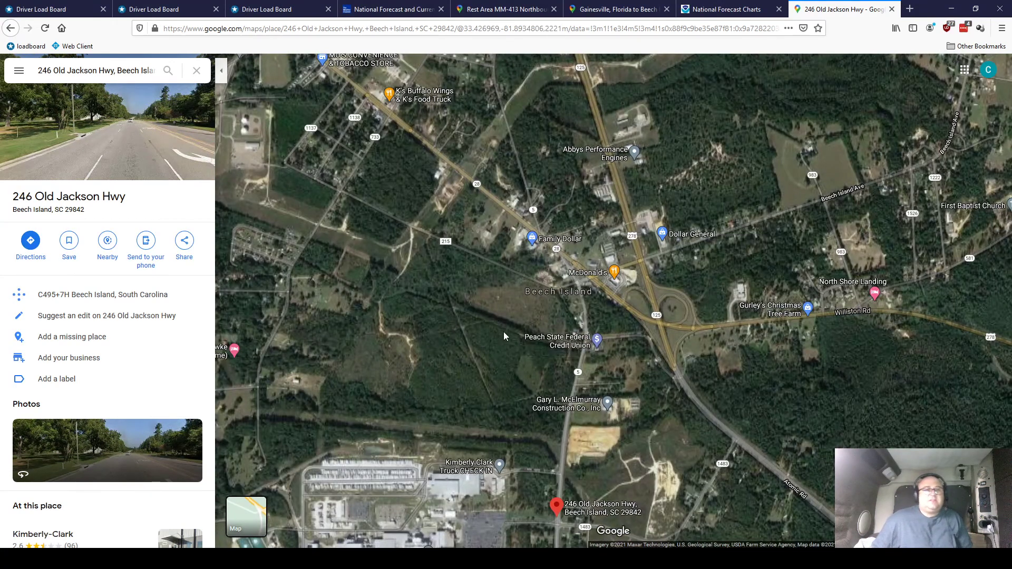
Step: Inspect the private home marker and the roads around it, northwest of the Kimberly-Clark plant
left_click_drag(504, 331, 623, 271)
scroll(623, 271, "down", 1)
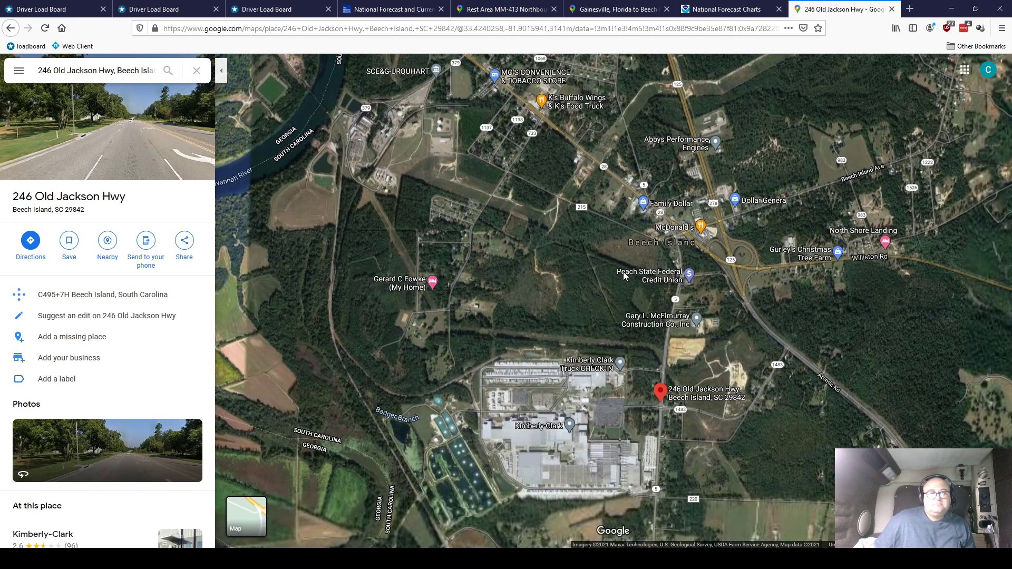
mouse_move(407, 286)
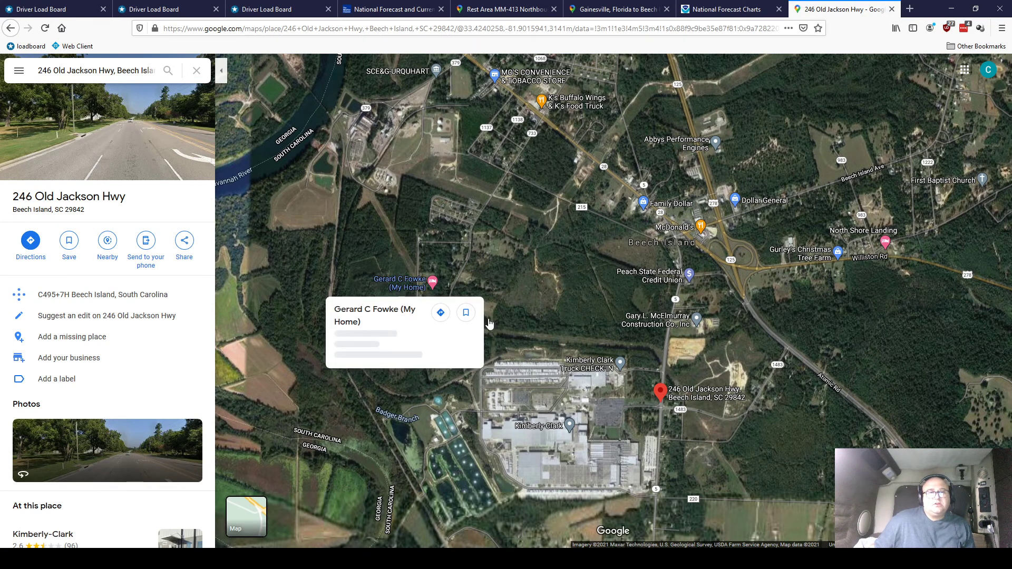
scroll(405, 299, "up", 3)
scroll(416, 306, "up", 2)
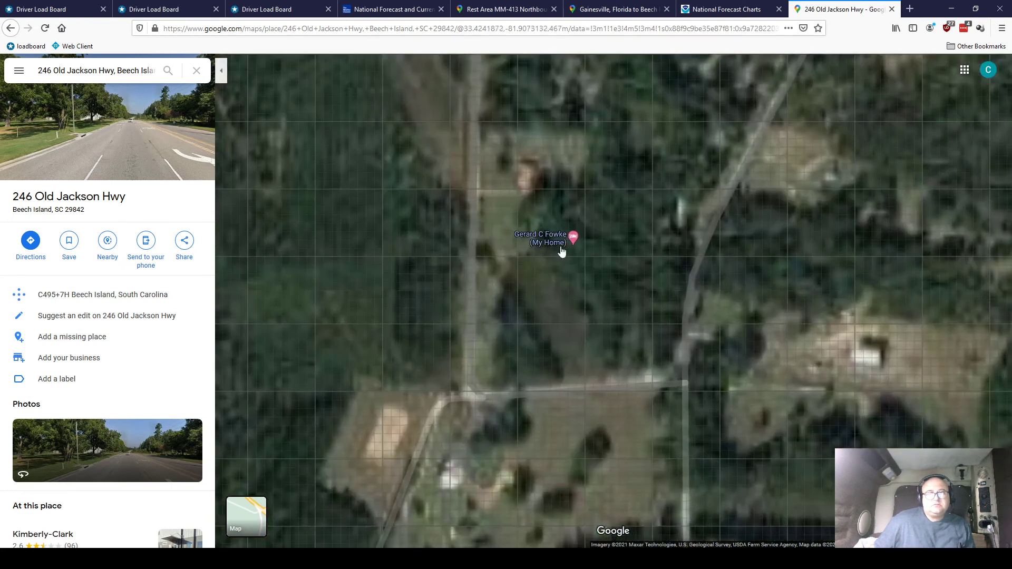
scroll(594, 227, "up", 3)
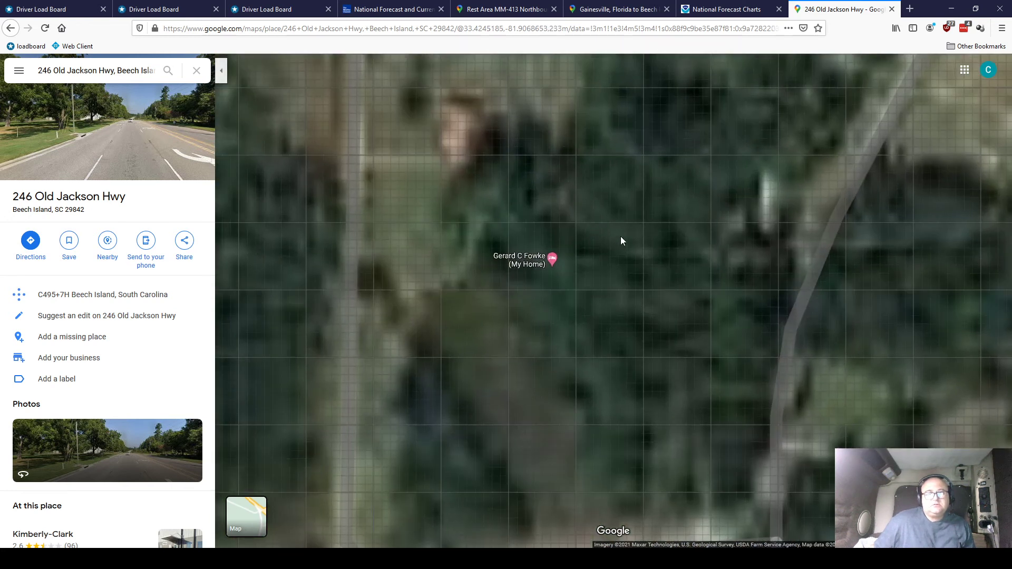
scroll(621, 238, "down", 4)
scroll(693, 279, "down", 5)
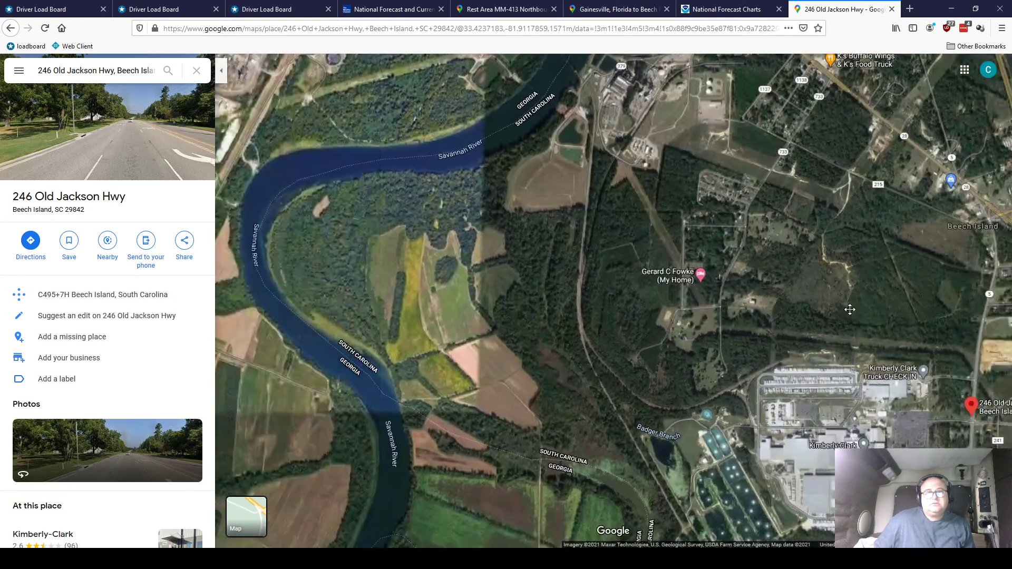
Step: Examine the Kimberly-Clark plant's surroundings between the Savannah River, Beech Island and Atomic Rd
scroll(758, 267, "up", 3)
left_click_drag(743, 301, 558, 245)
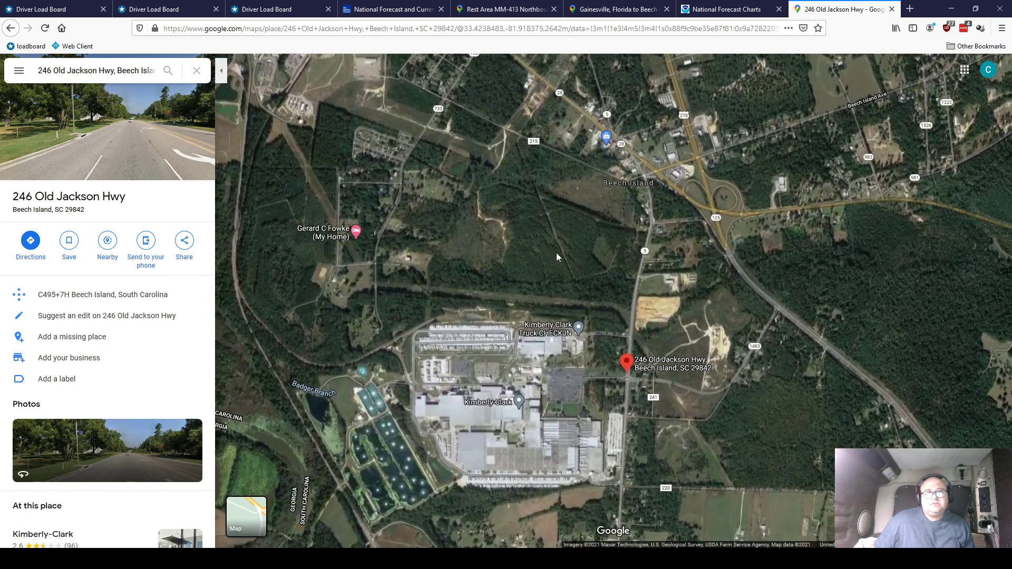
scroll(556, 252, "down", 2)
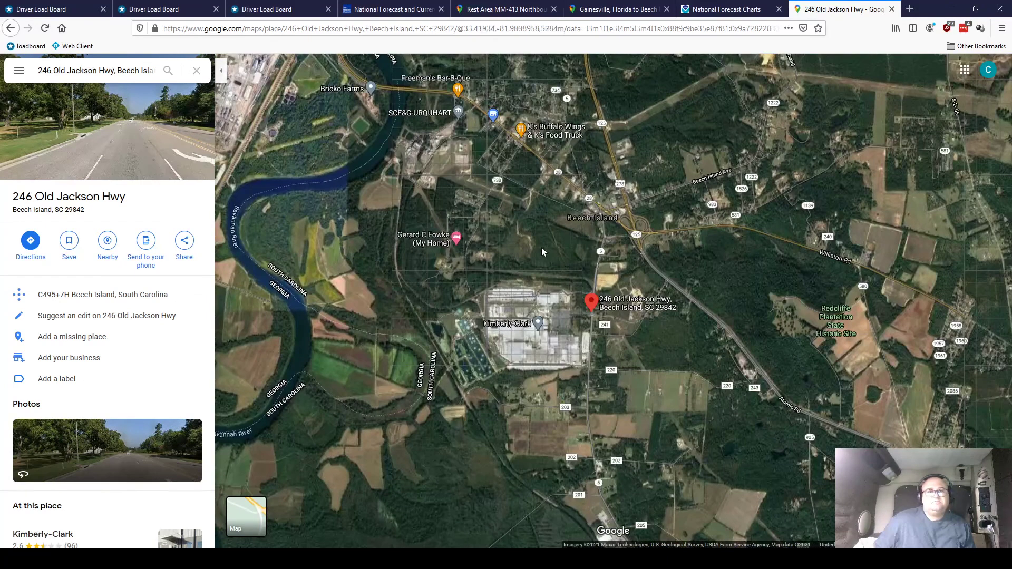
left_click_drag(542, 248, 662, 292)
scroll(663, 292, "down", 2)
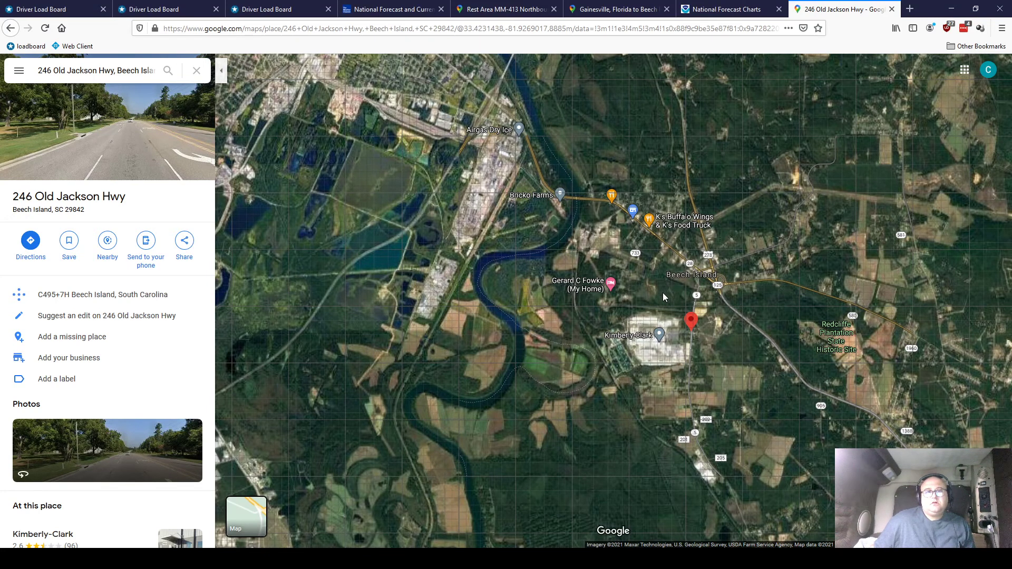
Step: Review the regional highways around the Beech Island site, including Augusta, Interstate 520 and Jackson
scroll(663, 292, "down", 1)
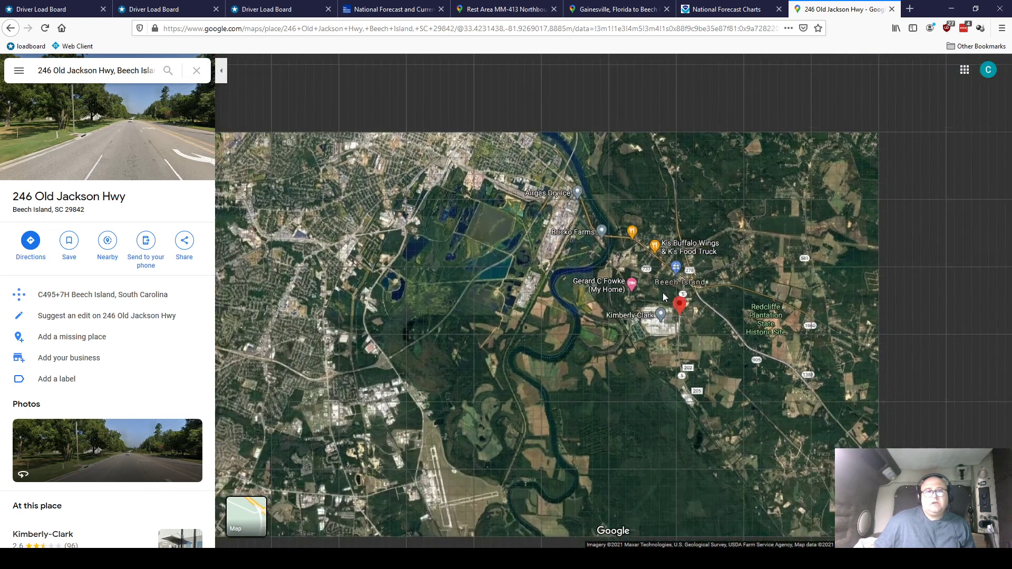
left_click_drag(624, 426, 511, 271)
scroll(538, 282, "down", 1)
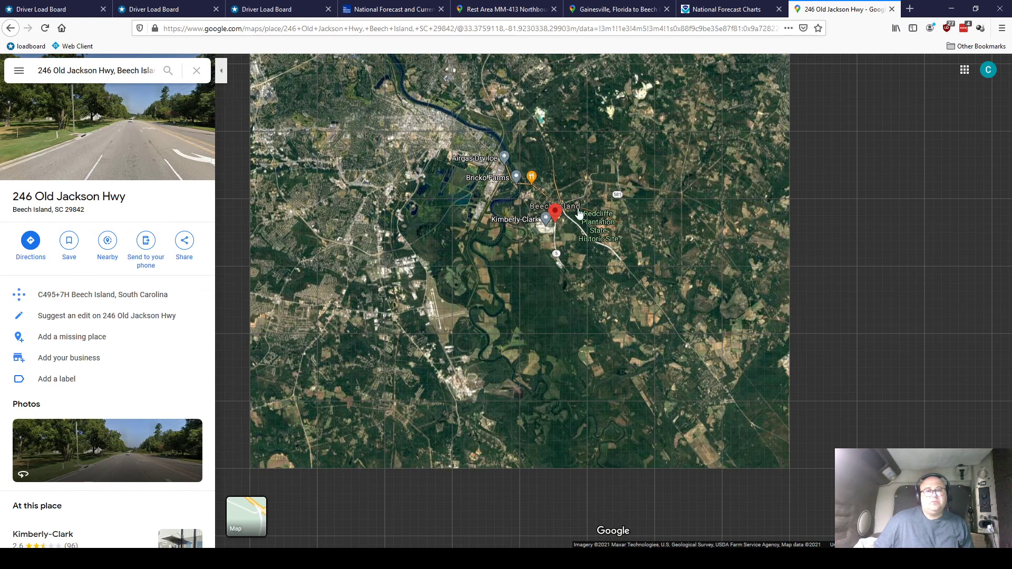
left_click_drag(510, 291, 609, 281)
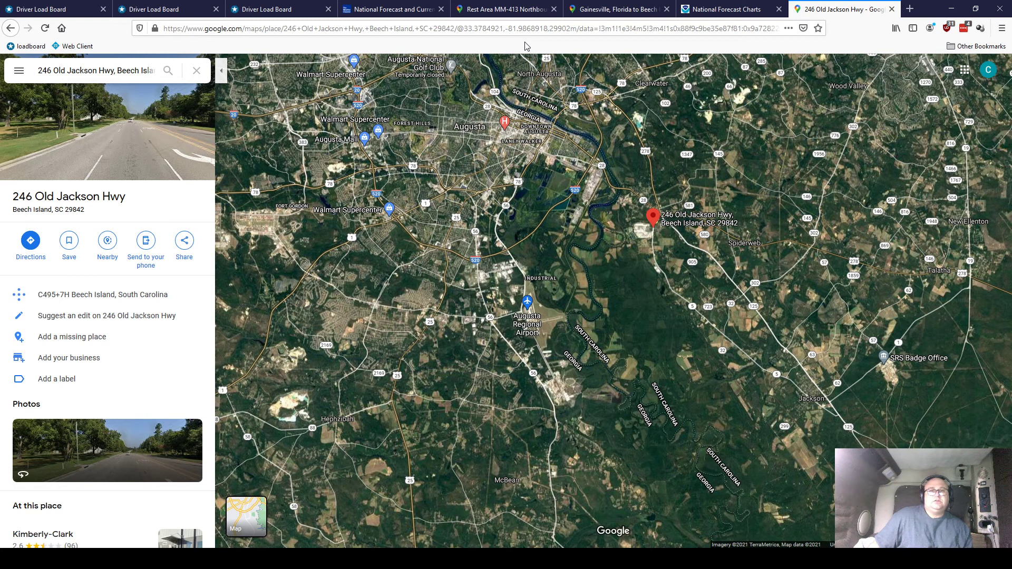
left_click_drag(577, 152, 544, 212)
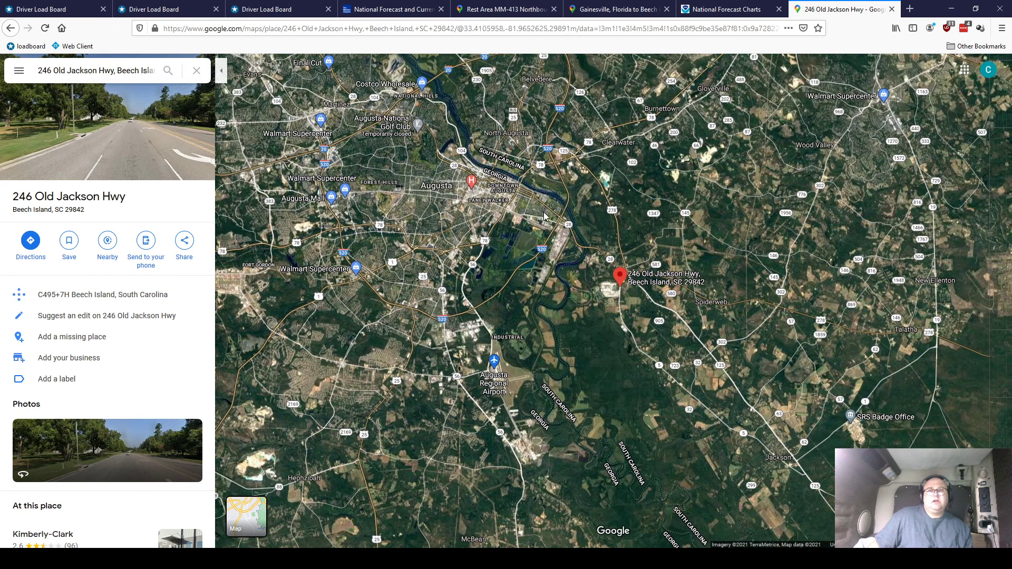
left_click_drag(656, 182, 584, 219)
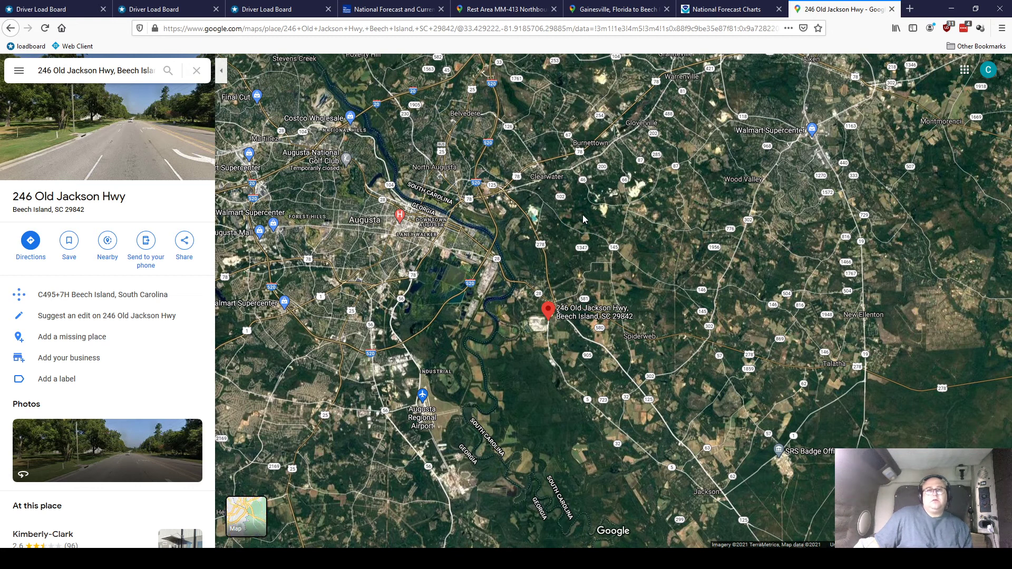
Step: Survey the wider region around Augusta, Aiken and Beech Island, and change the map from satellite imagery to the standard map
left_click_drag(626, 214, 557, 241)
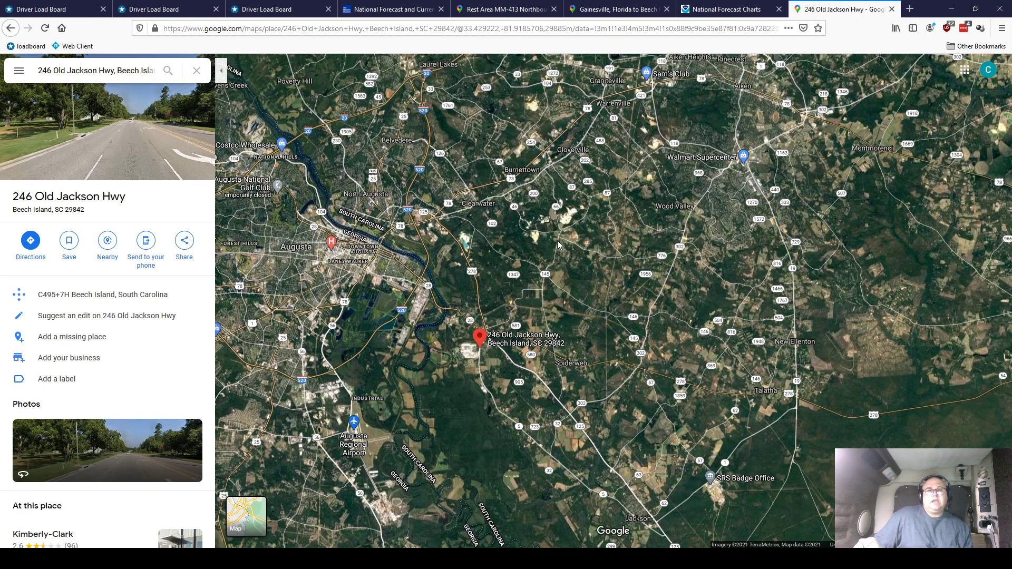
scroll(558, 241, "down", 2)
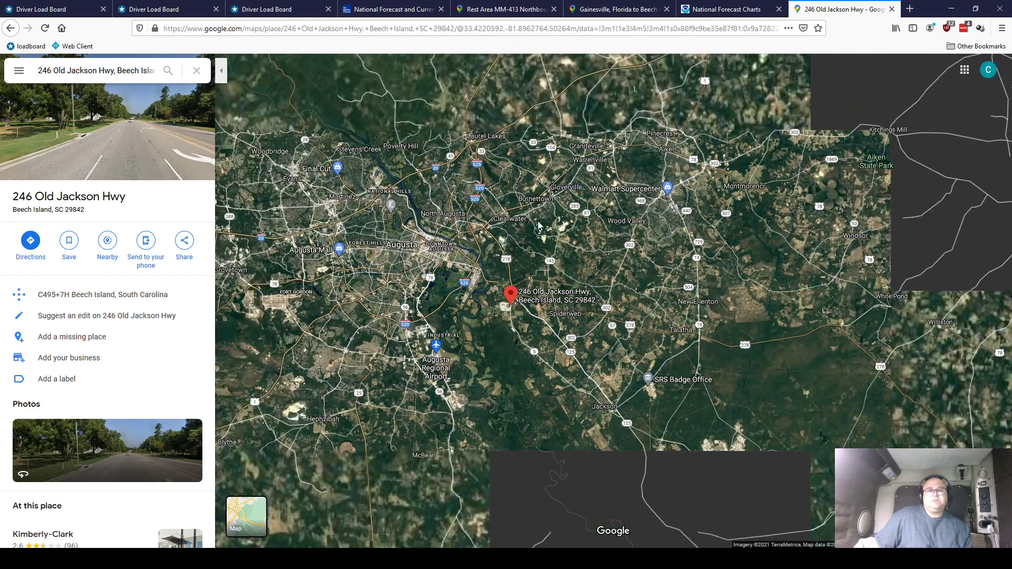
left_click_drag(531, 225, 534, 244)
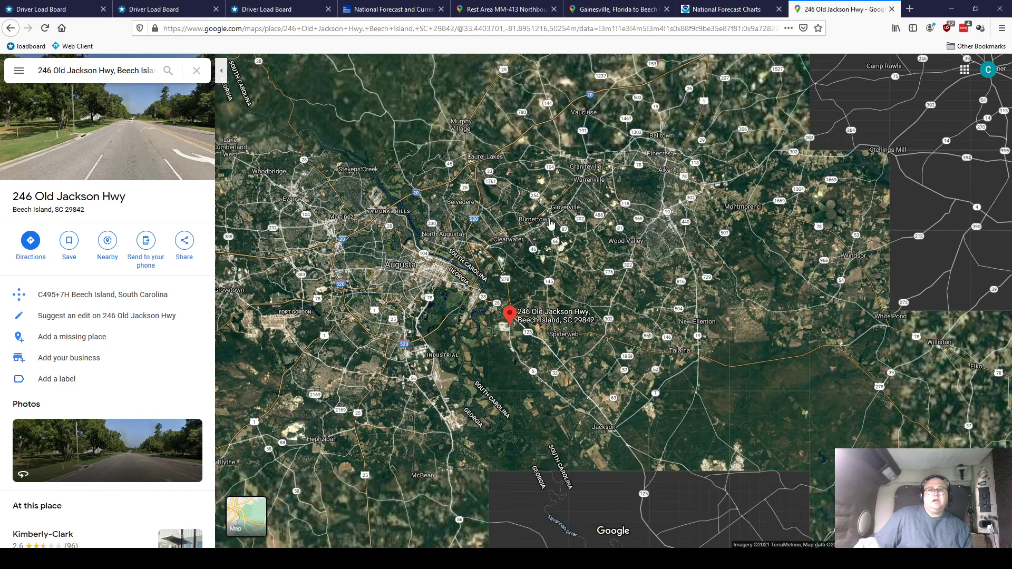
left_click(248, 511)
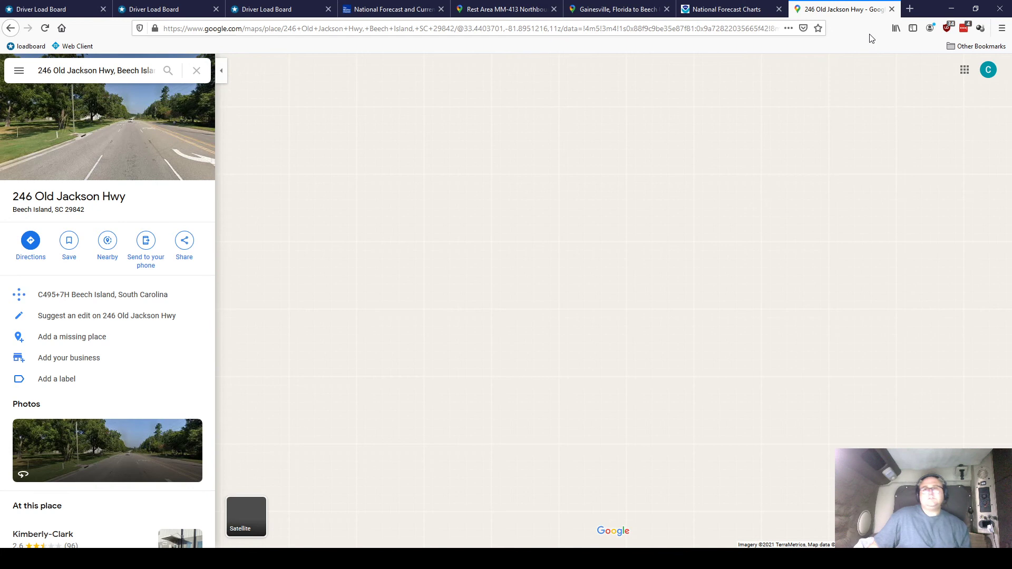
Step: On the Driver Load Board, review the full details of the requested Sweetwater, TN to Tulsa, OK load picking up 1/28/2021
left_click(138, 9)
scroll(233, 236, "up", 15)
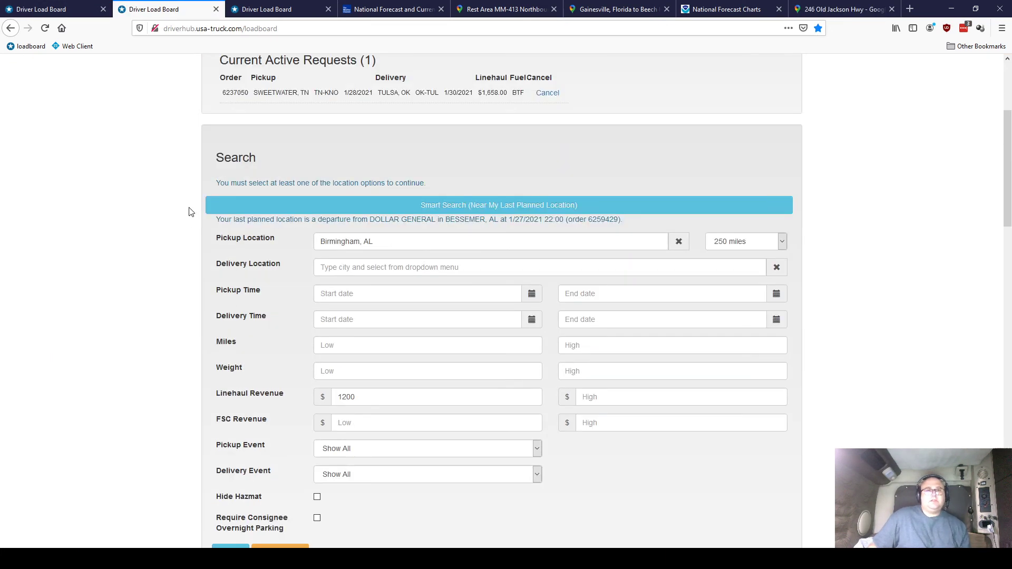
scroll(298, 212, "down", 15)
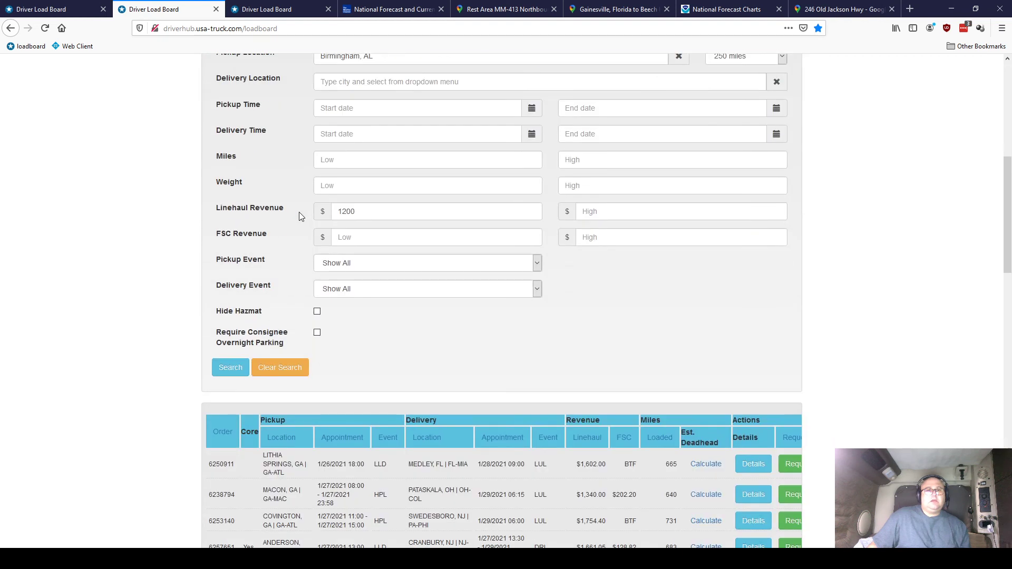
scroll(515, 344, "down", 5)
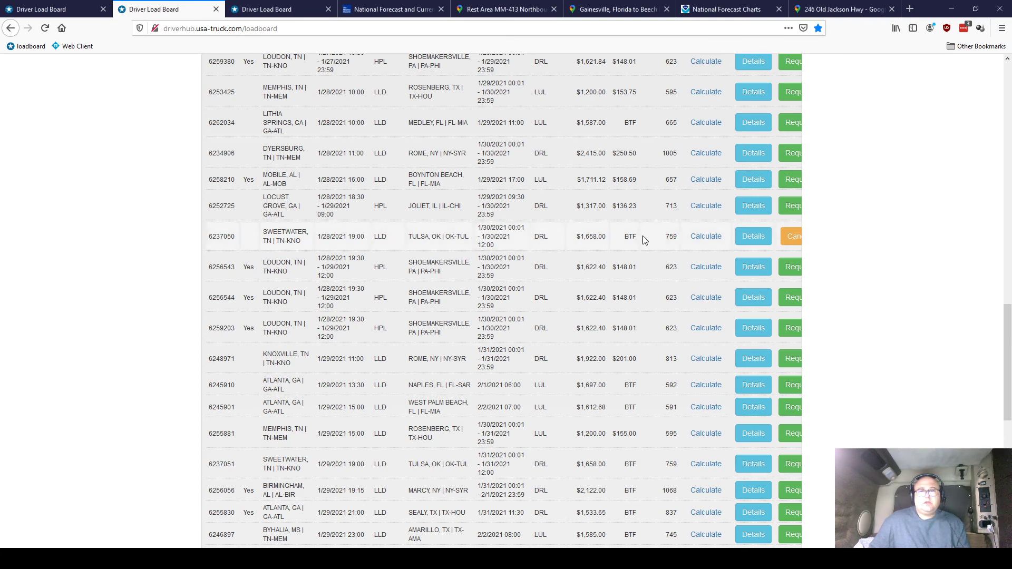
left_click(757, 240)
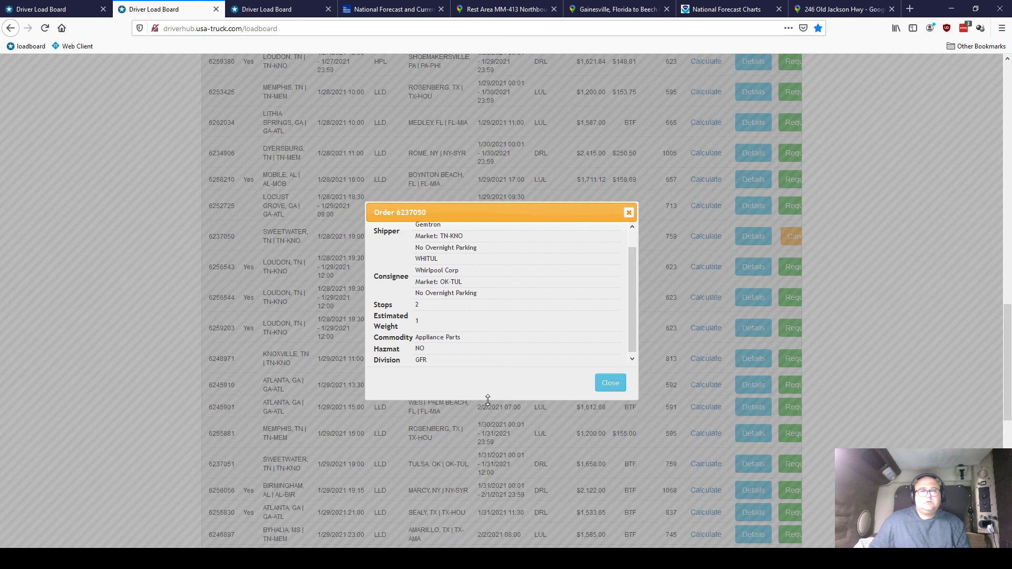
left_click_drag(488, 399, 500, 433)
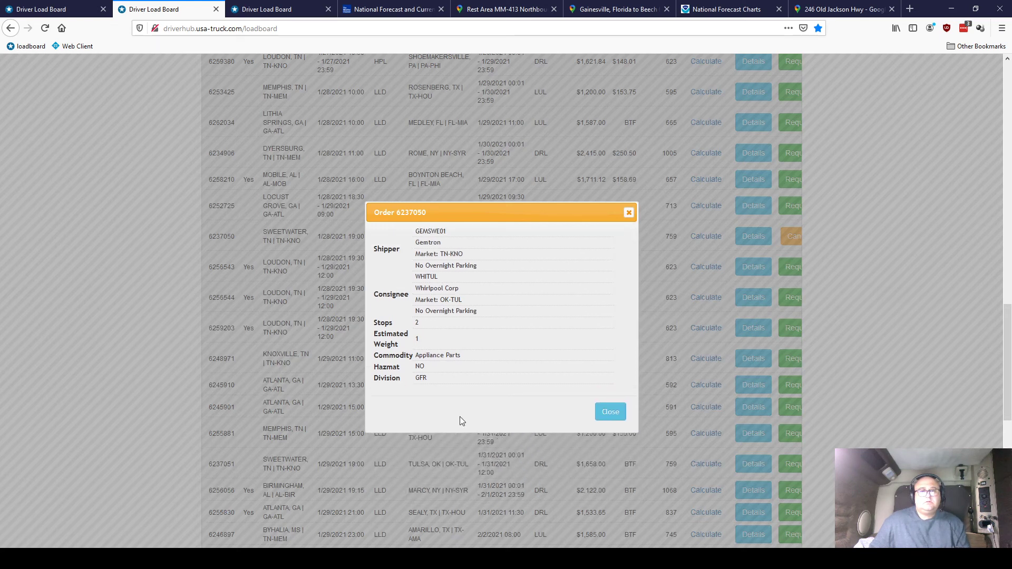
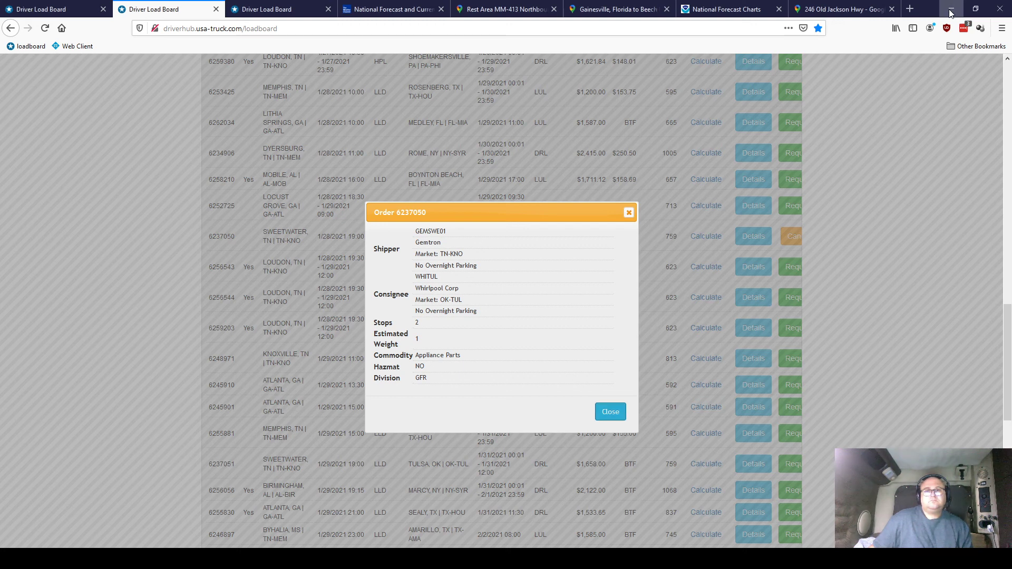
left_click(611, 412)
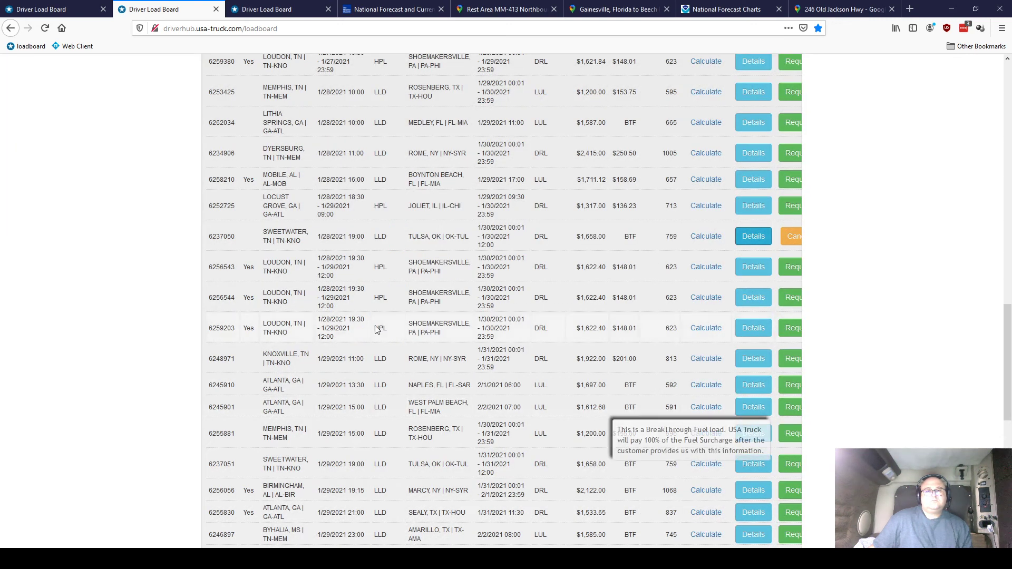
Step: Reload the load board search that has the 1500 minimum linehaul revenue
scroll(141, 190, "up", 6)
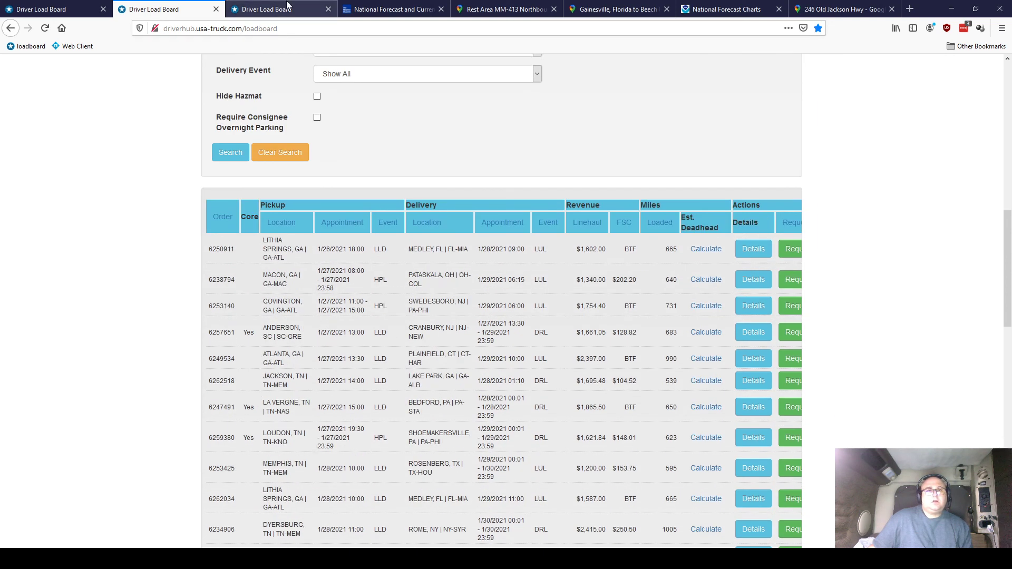
left_click(285, 10)
scroll(156, 260, "up", 5)
scroll(155, 260, "down", 6)
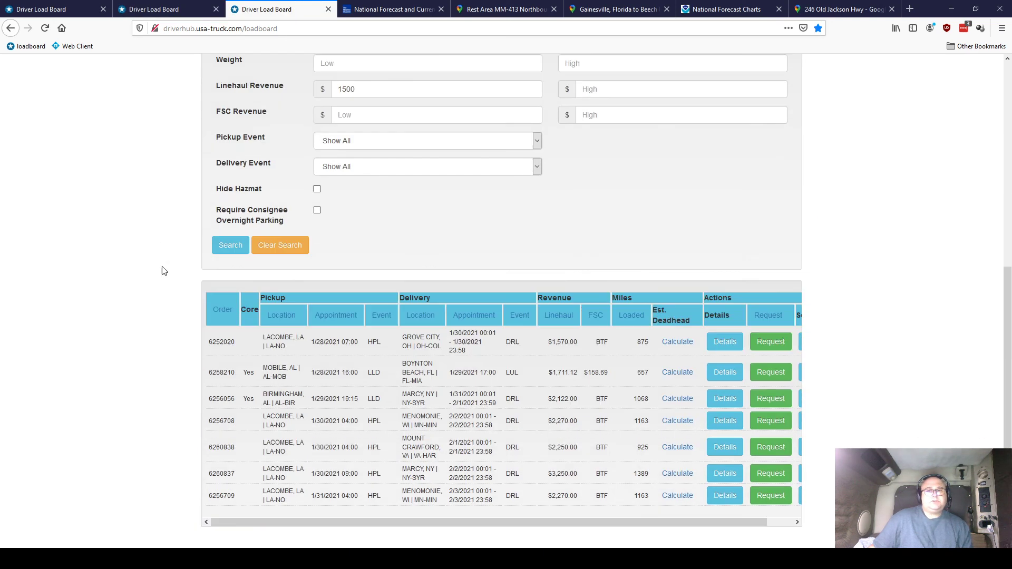
left_click(45, 28)
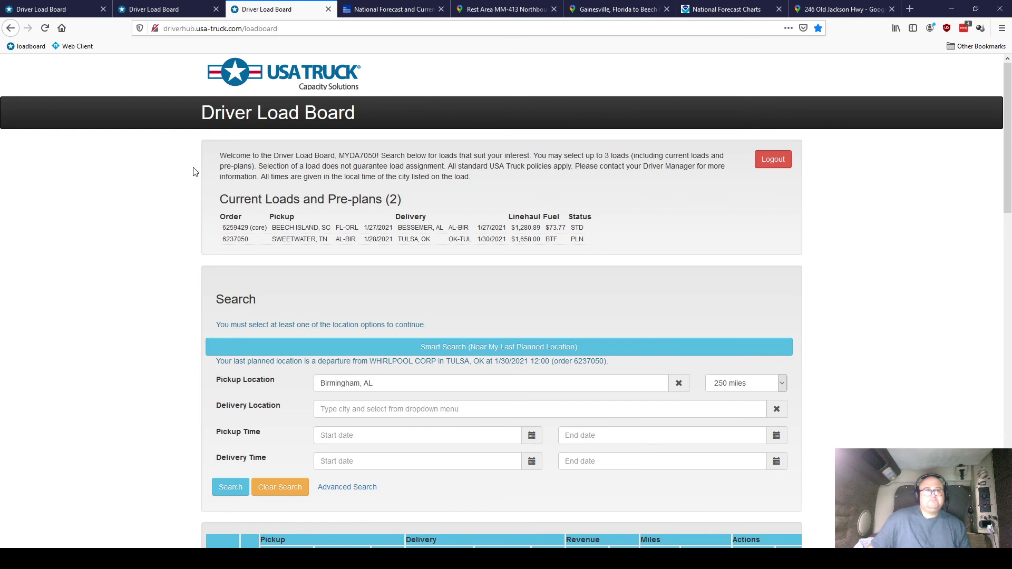
Step: Check the current loads and pre-plans, and compare the refreshed Birmingham, AL results with the other load search
scroll(219, 187, "down", 5)
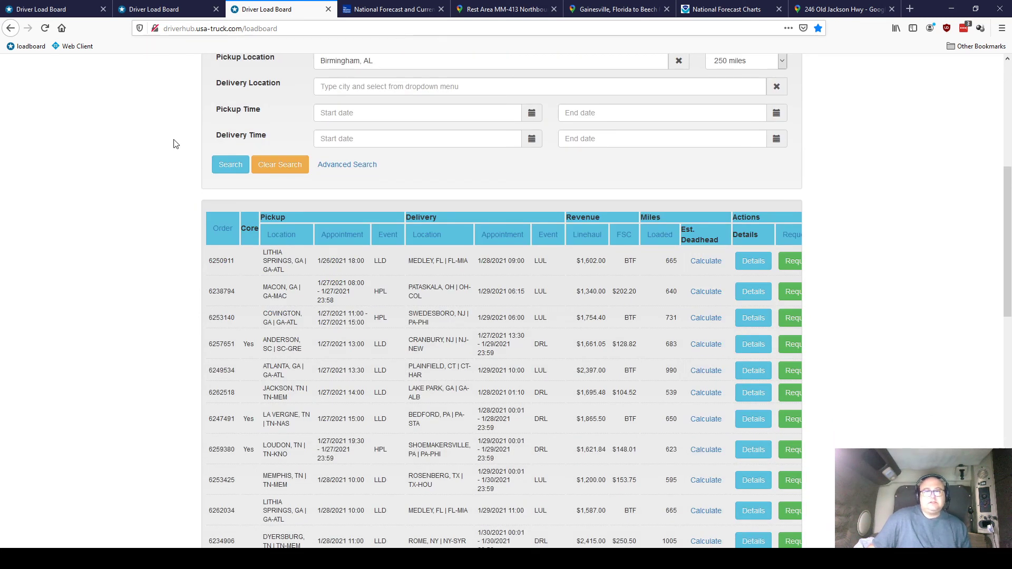
scroll(175, 144, "down", 5)
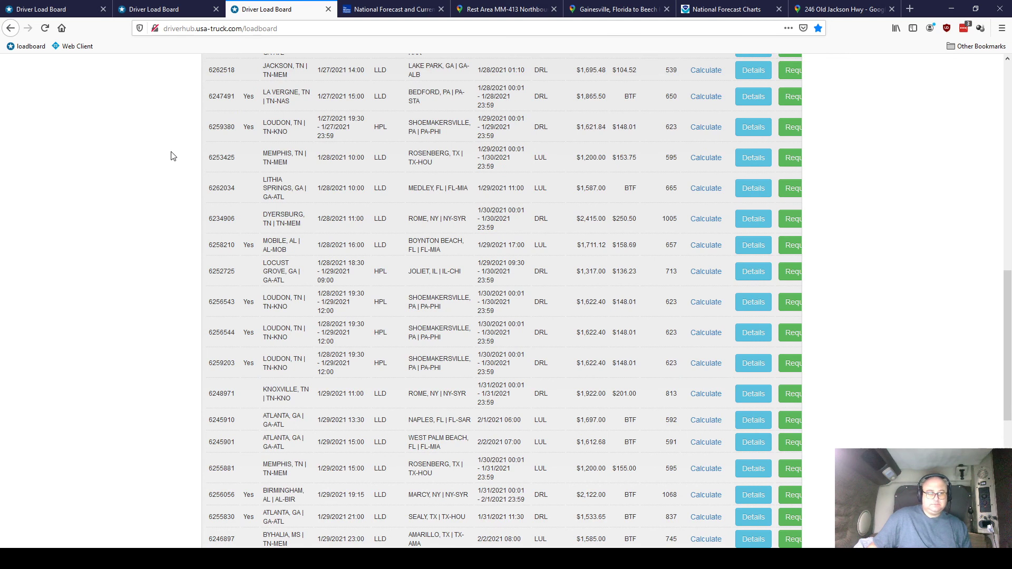
scroll(170, 157, "up", 5)
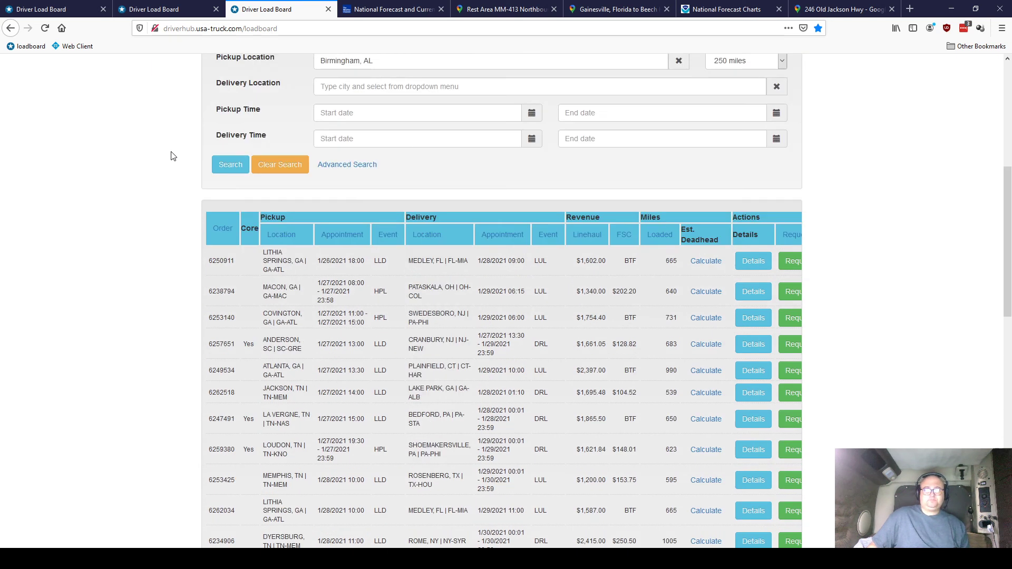
scroll(171, 156, "up", 4)
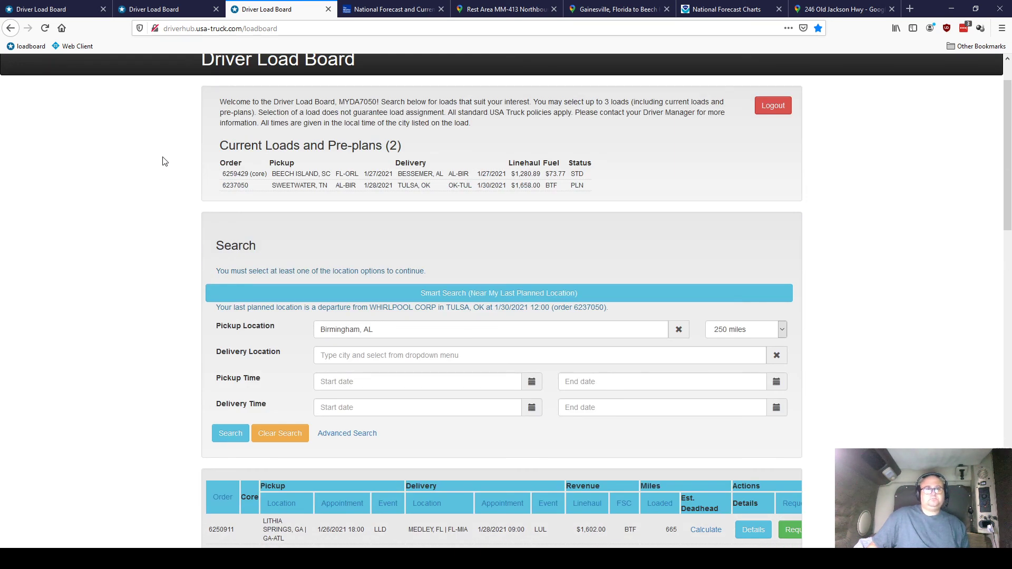
left_click(151, 11)
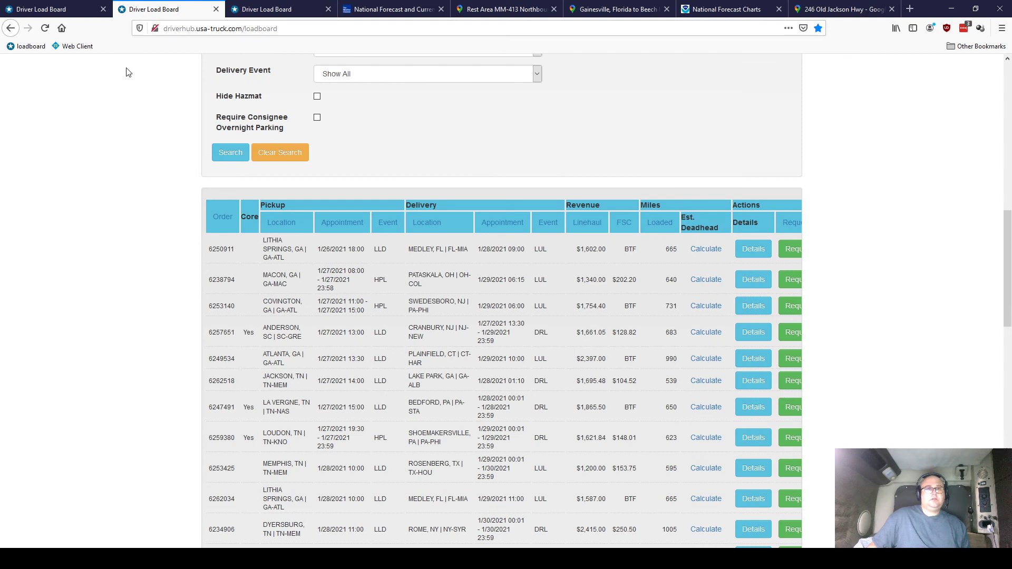
Step: Search for loads picking up within 250 miles of Oklahoma City, OK
left_click(266, 10)
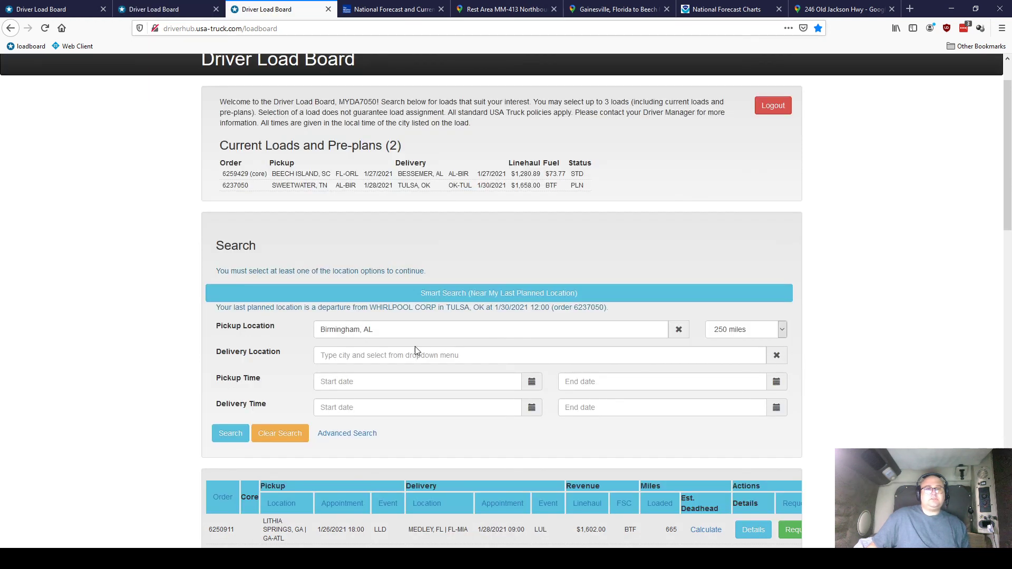
key("ctrl+a")
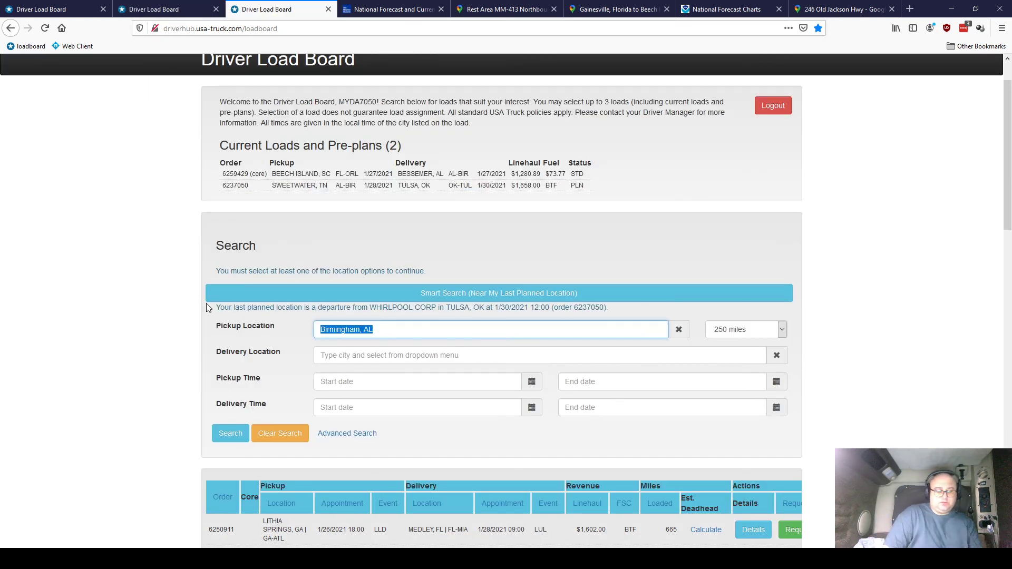
type("oklahoma city, OK")
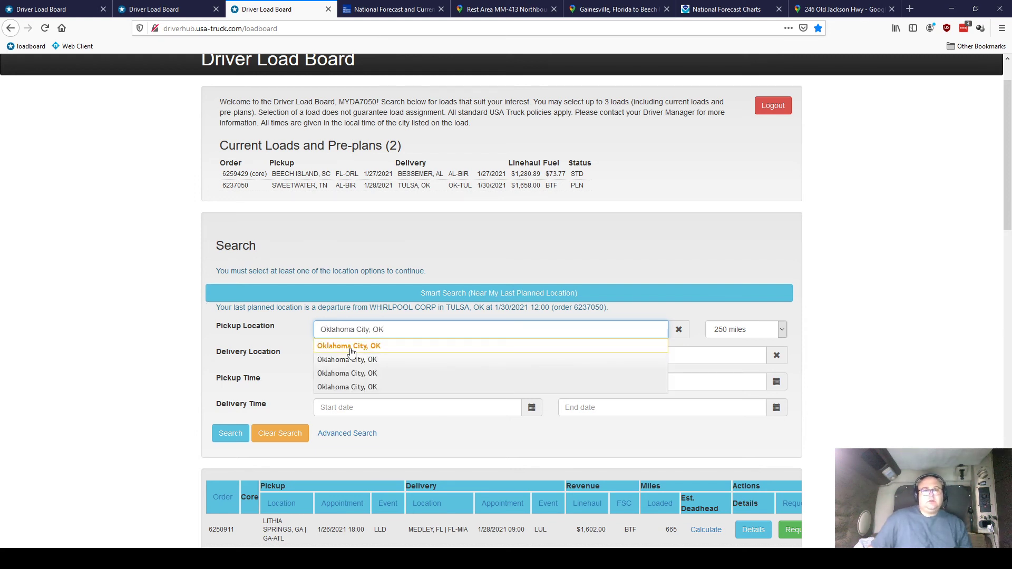
left_click(349, 346)
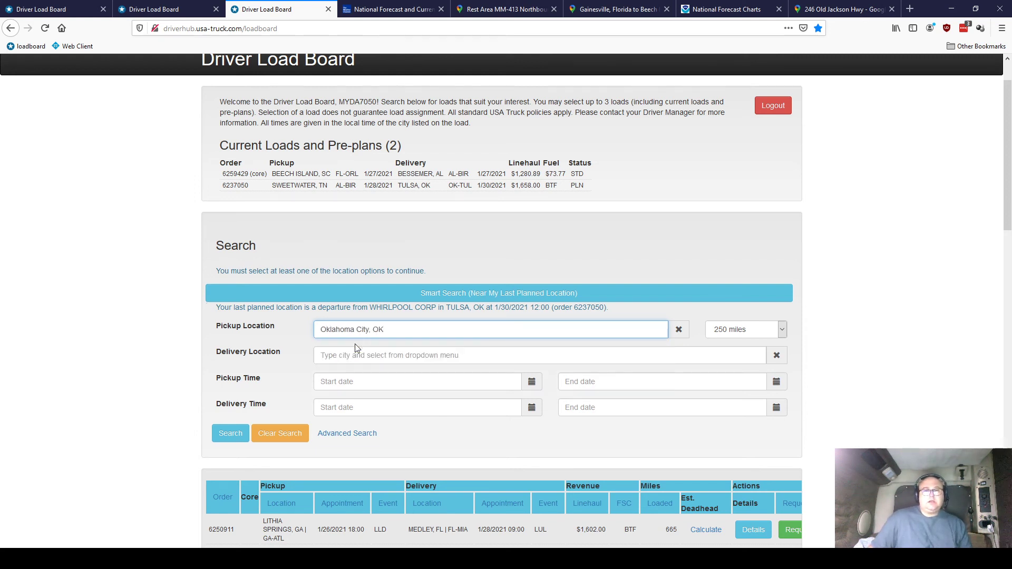
left_click(228, 438)
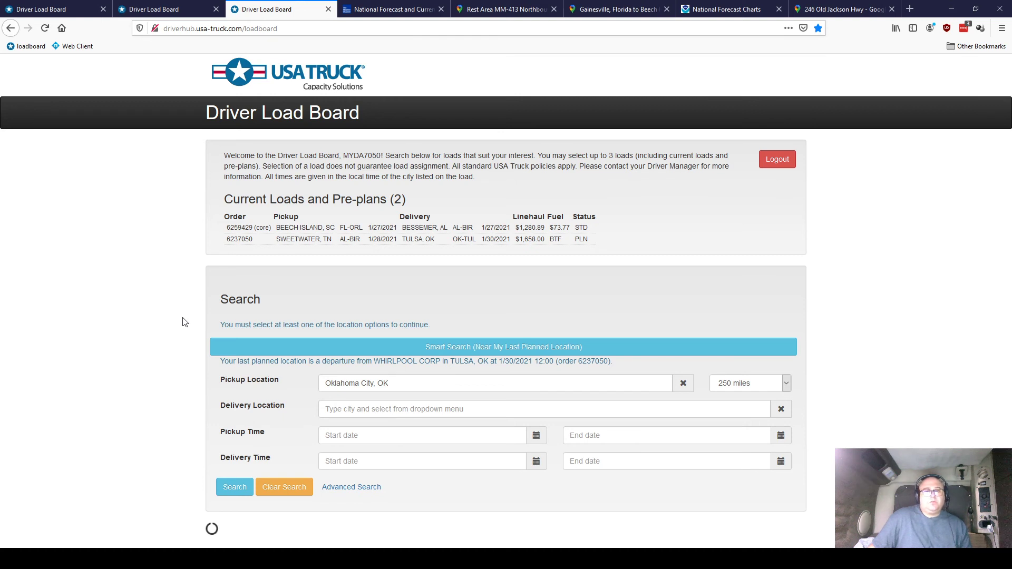
Step: Examine the loads around Oklahoma City for pickup dates, destinations, linehaul pay and miles against the last planned location
scroll(184, 322, "down", 5)
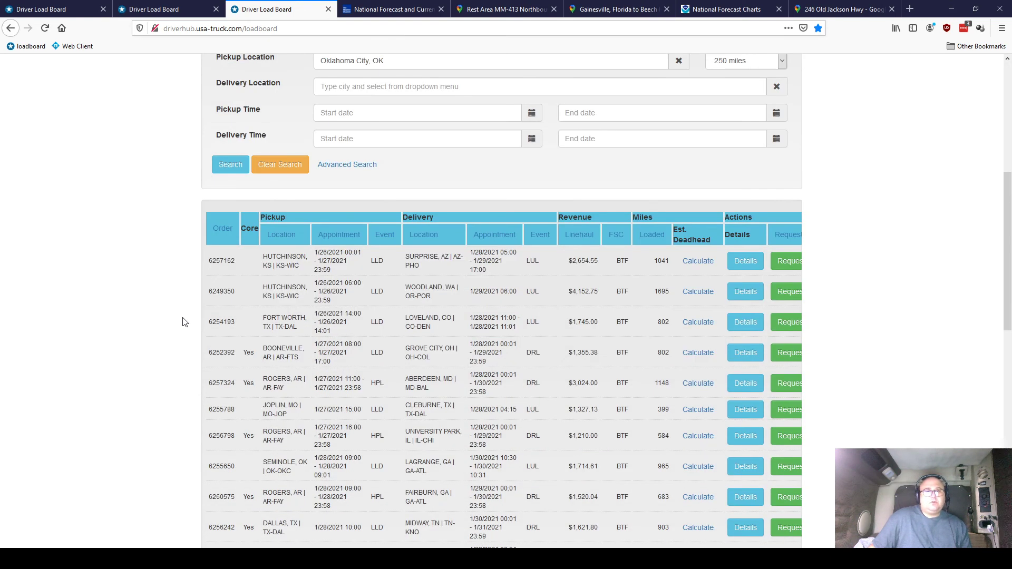
scroll(185, 322, "down", 2)
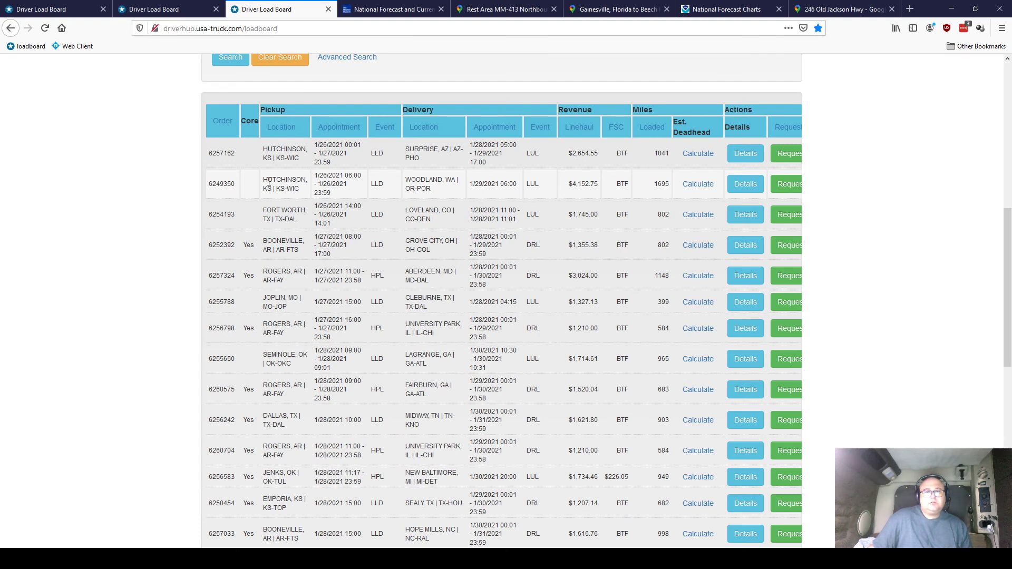
scroll(268, 182, "up", 5)
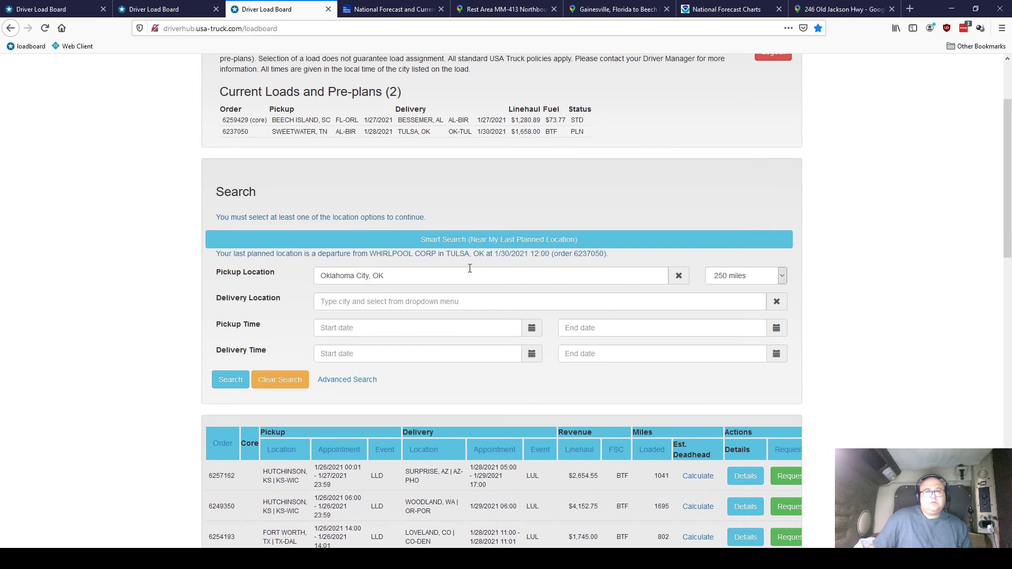
scroll(156, 283, "down", 2)
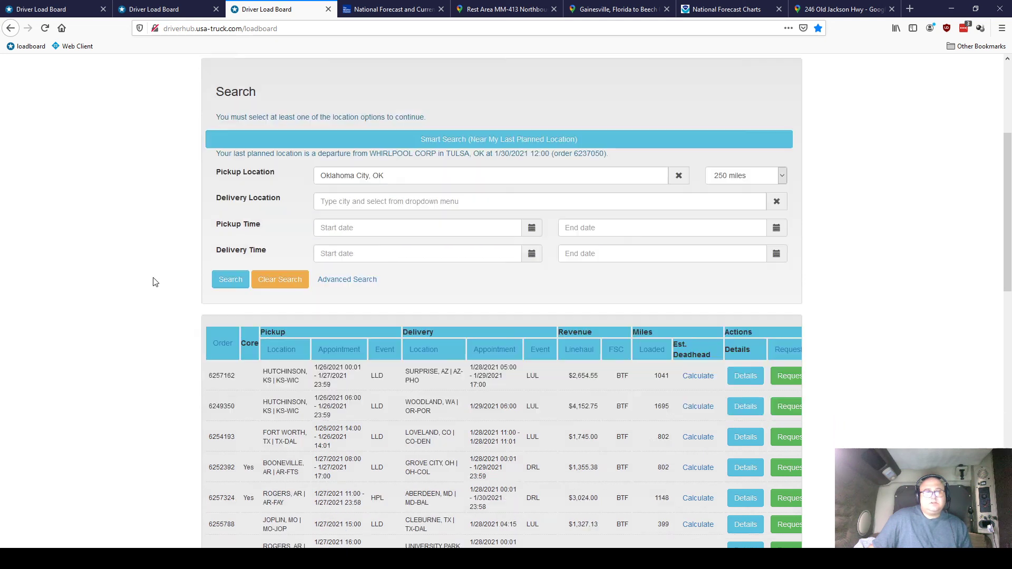
scroll(155, 283, "down", 2)
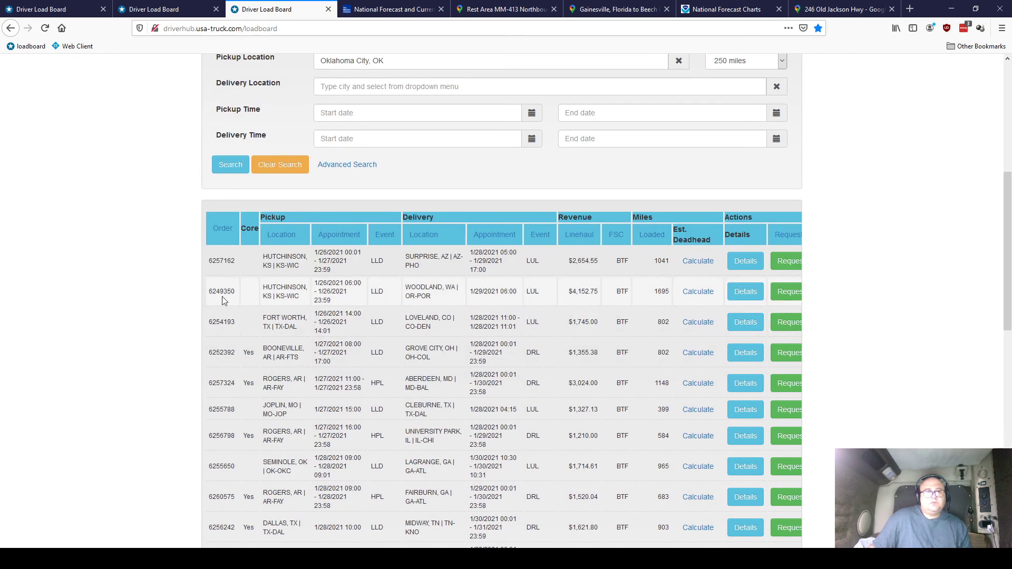
scroll(205, 291, "down", 5)
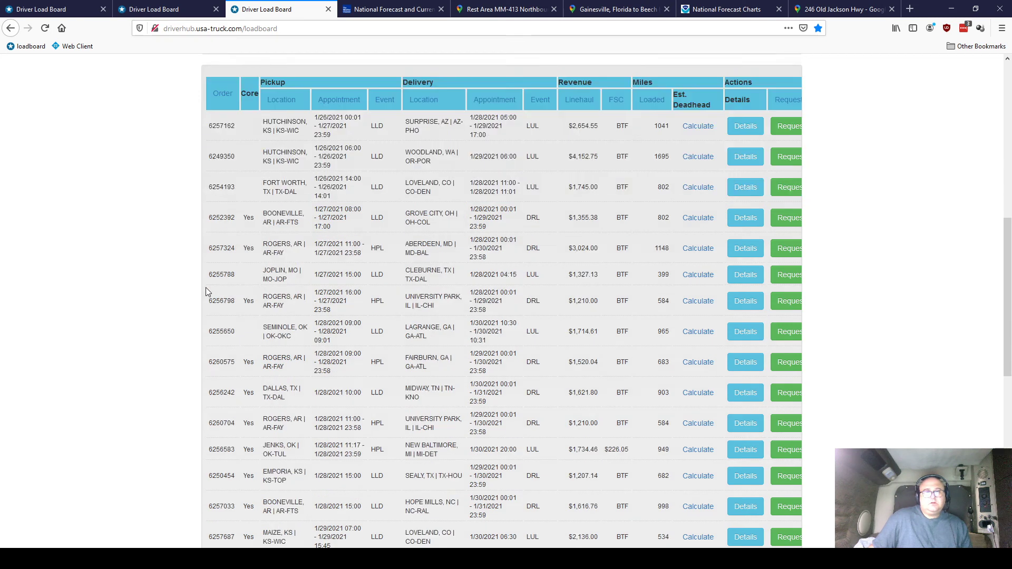
scroll(206, 291, "up", 4)
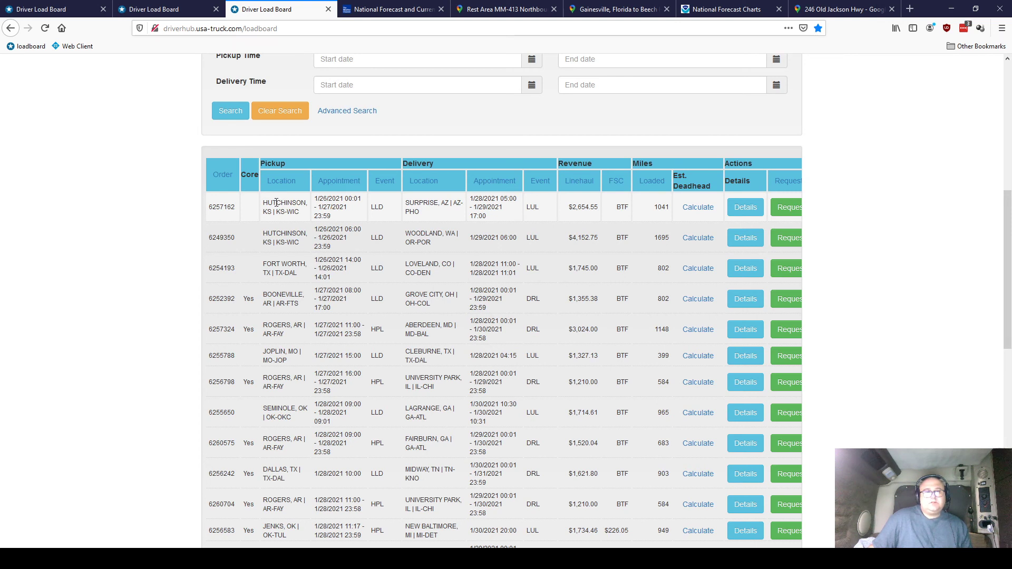
Step: Compare the two Hutchinson, KS loads' pickup appointments and open the details of the load to Surprise, AZ
left_click_drag(276, 202, 336, 208)
left_click_drag(280, 234, 346, 240)
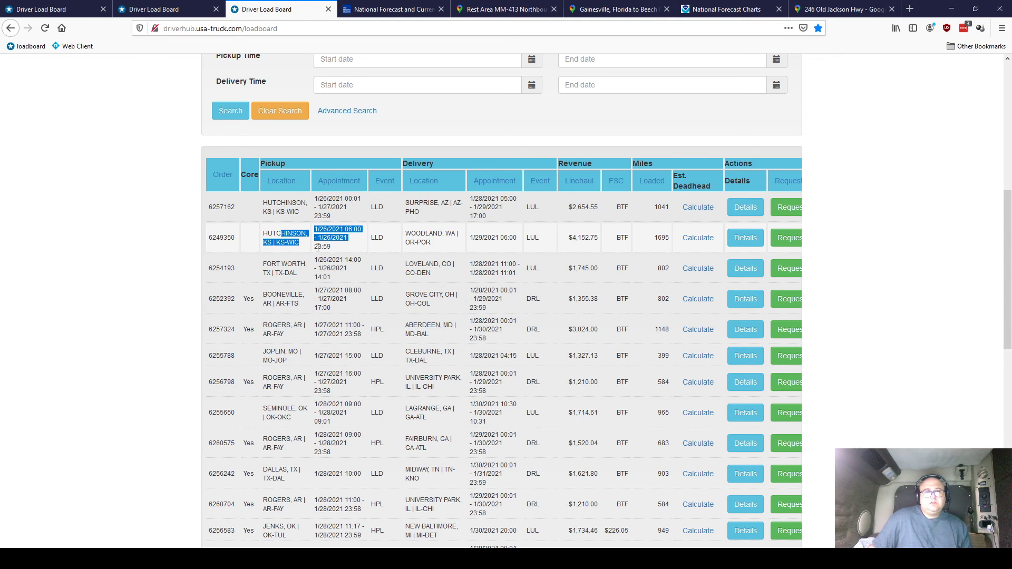
scroll(218, 224, "down", 3)
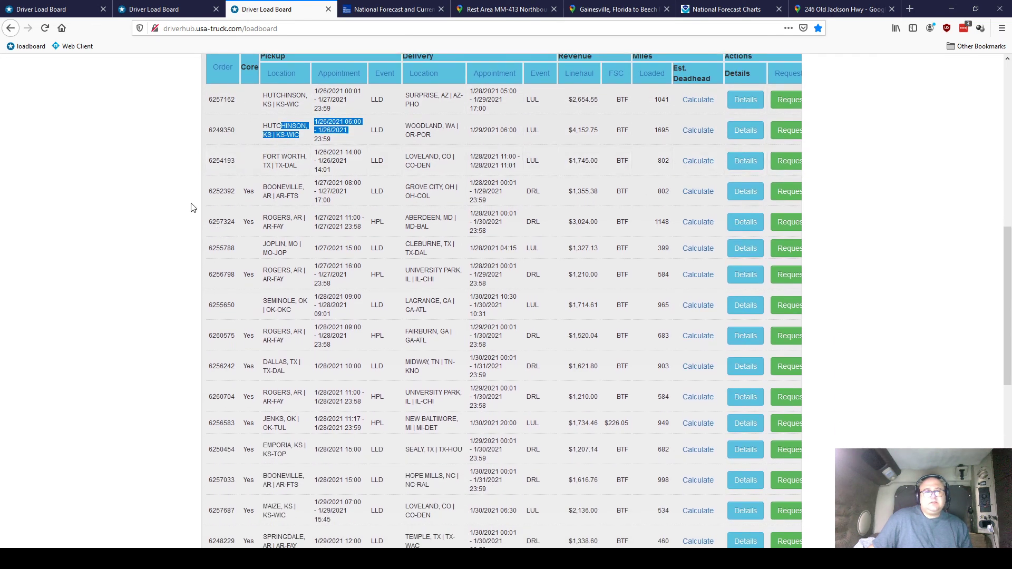
left_click(179, 173)
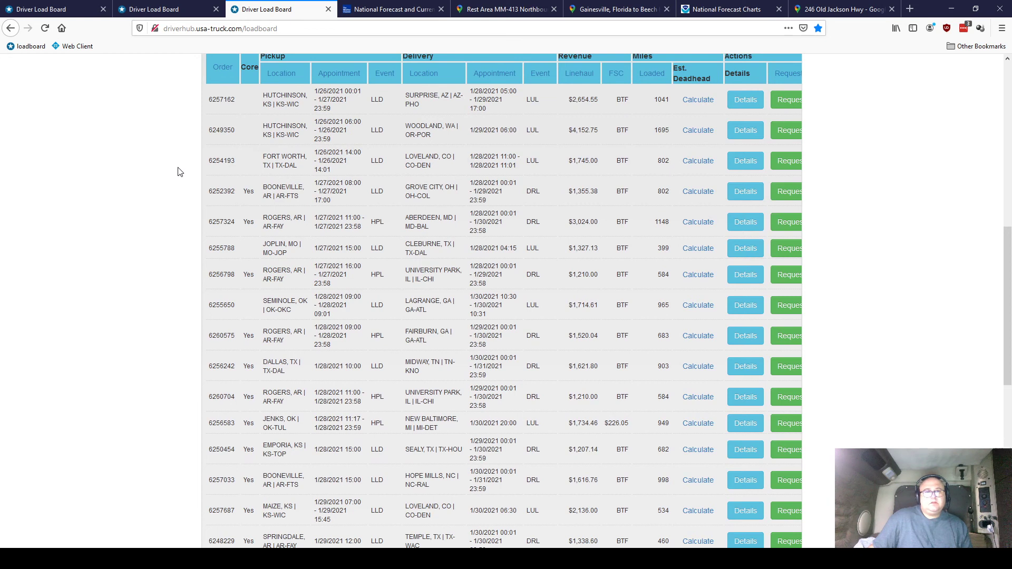
left_click(743, 101)
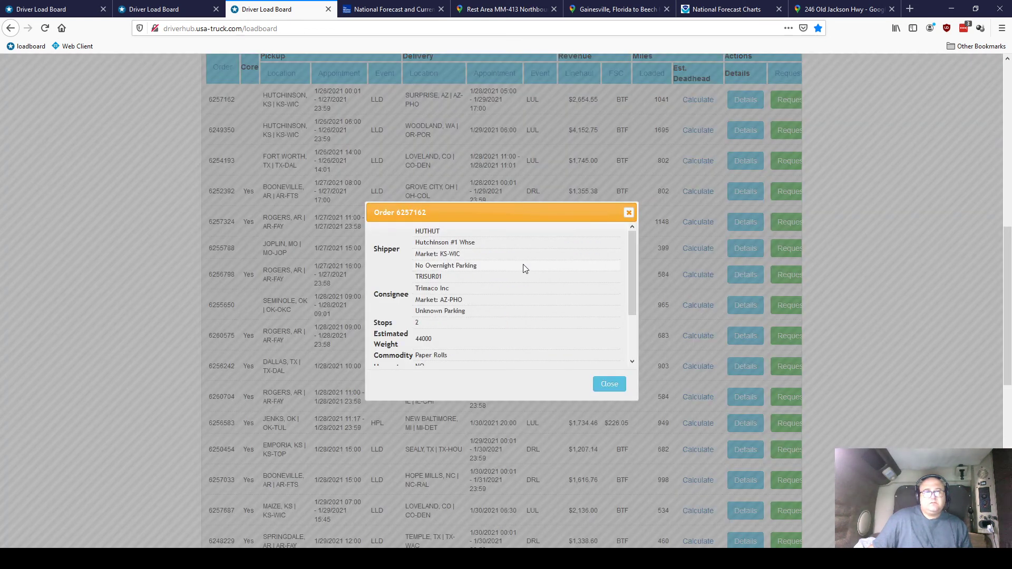
Step: Read the notes of the Hutchinson to Surprise, AZ load, and the details and notes of the Hutchinson to Woodland, WA load
scroll(523, 268, "down", 3)
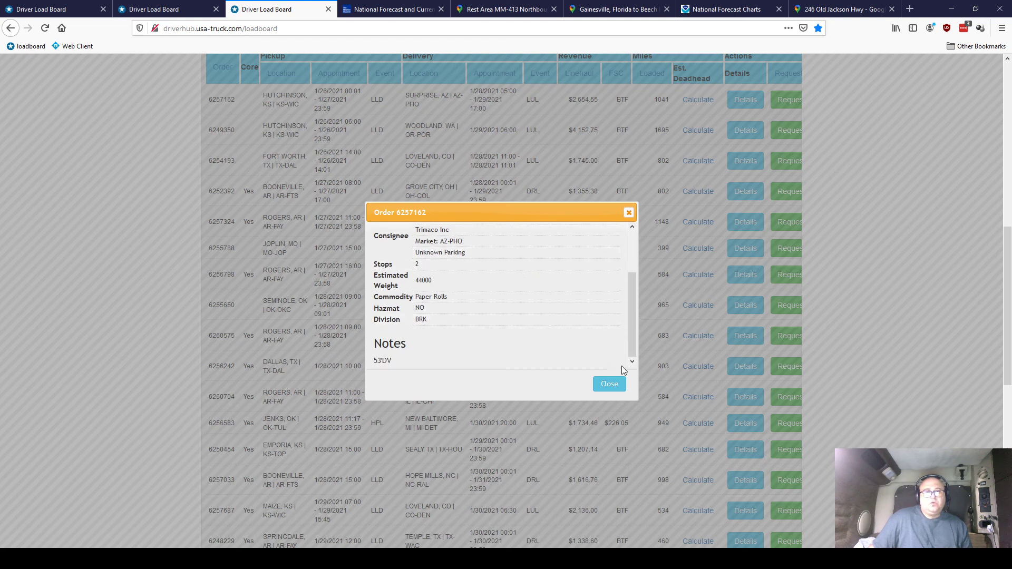
left_click(609, 385)
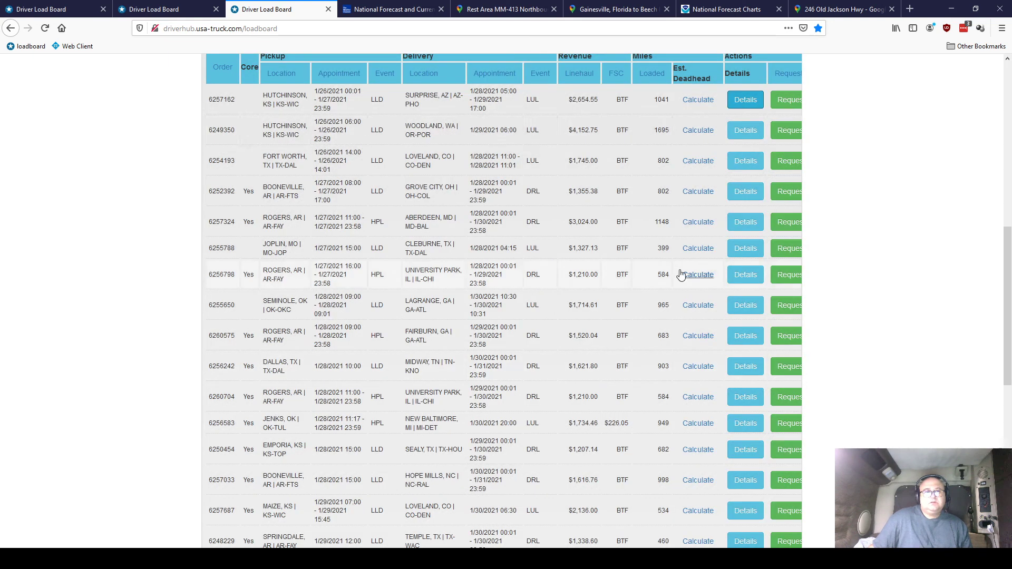
left_click(758, 137)
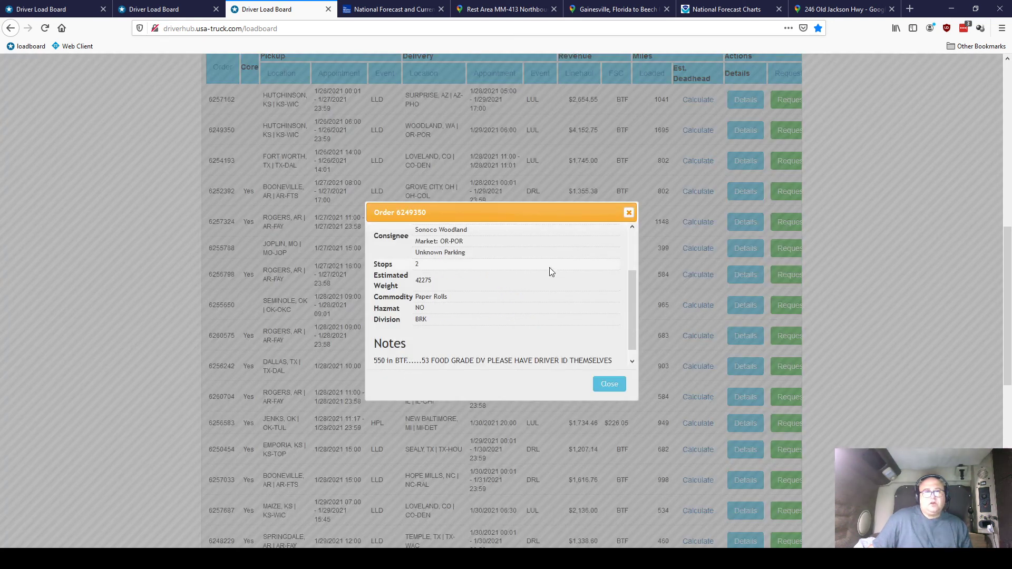
scroll(550, 269, "down", 1)
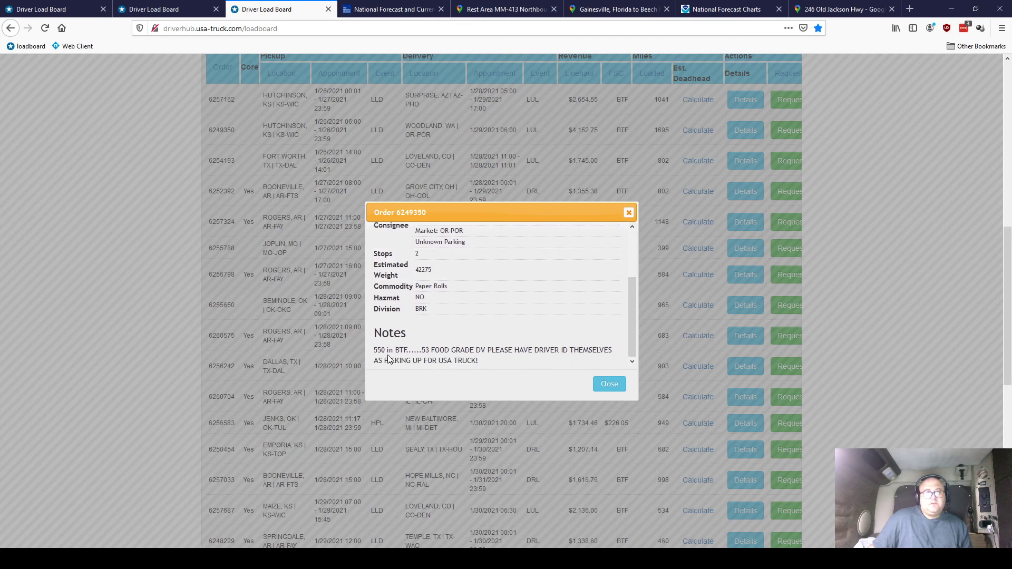
left_click_drag(388, 350, 405, 352)
left_click_drag(483, 362, 425, 349)
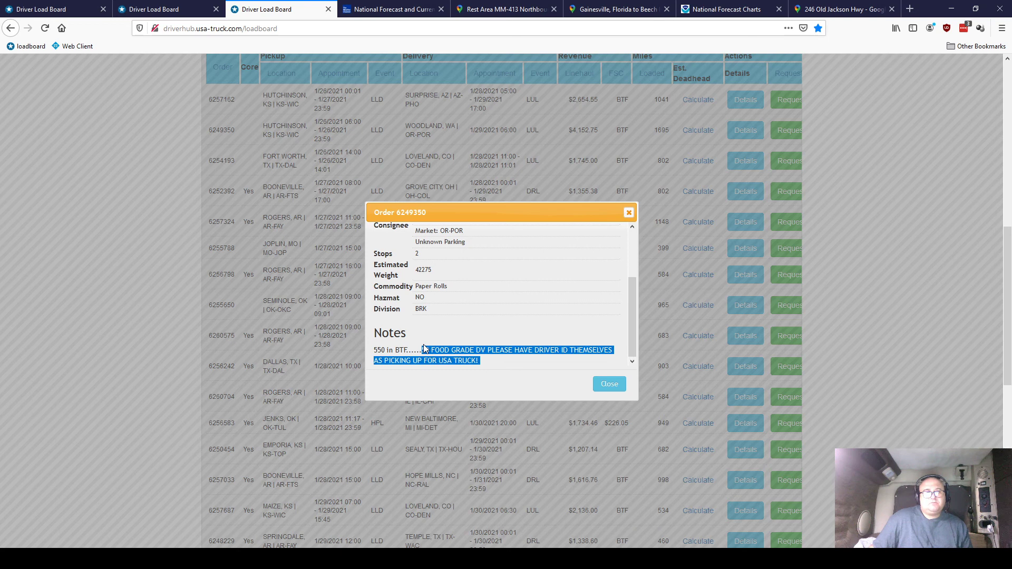
scroll(498, 324, "up", 3)
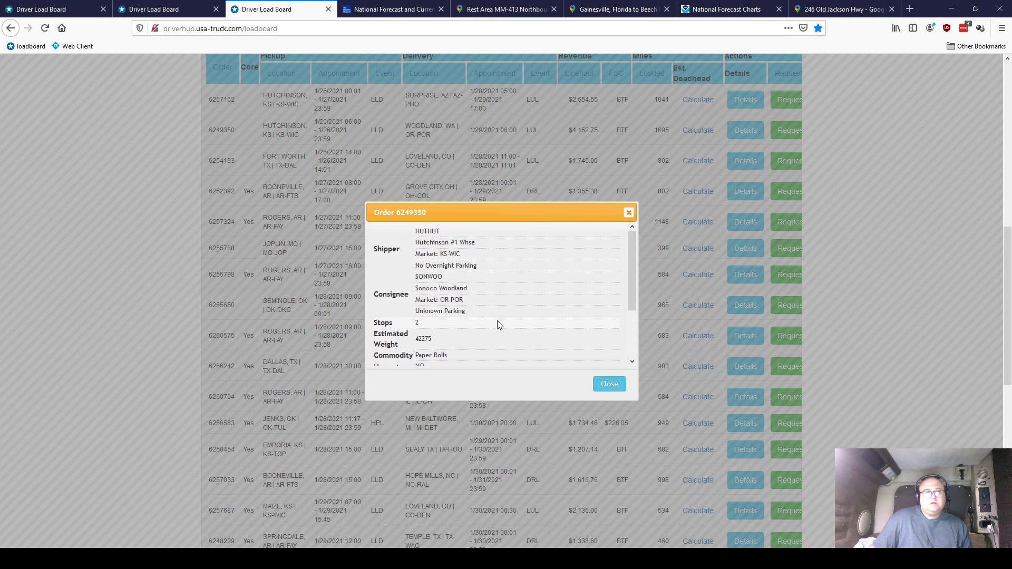
scroll(498, 324, "down", 5)
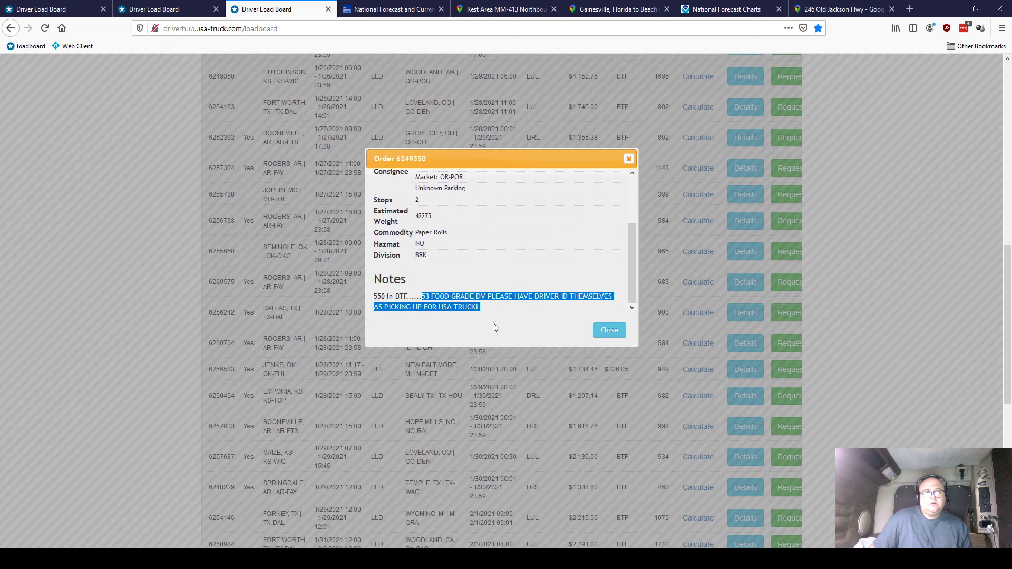
left_click(608, 331)
Step: Recheck the notes in the details of the Hutchinson to Surprise, AZ load
scroll(643, 334, "up", 4)
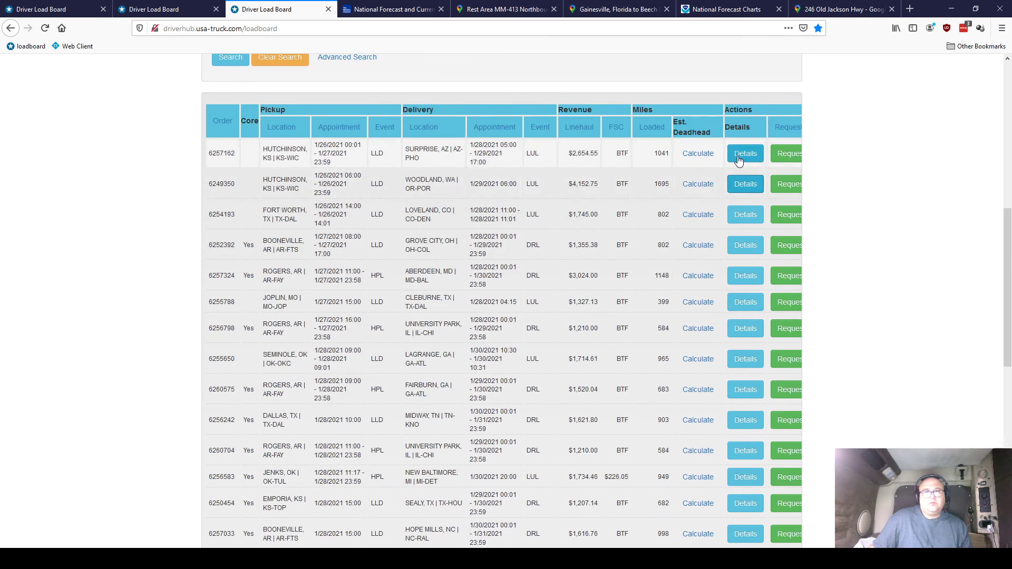
key("Return")
scroll(519, 310, "down", 4)
scroll(507, 292, "up", 3)
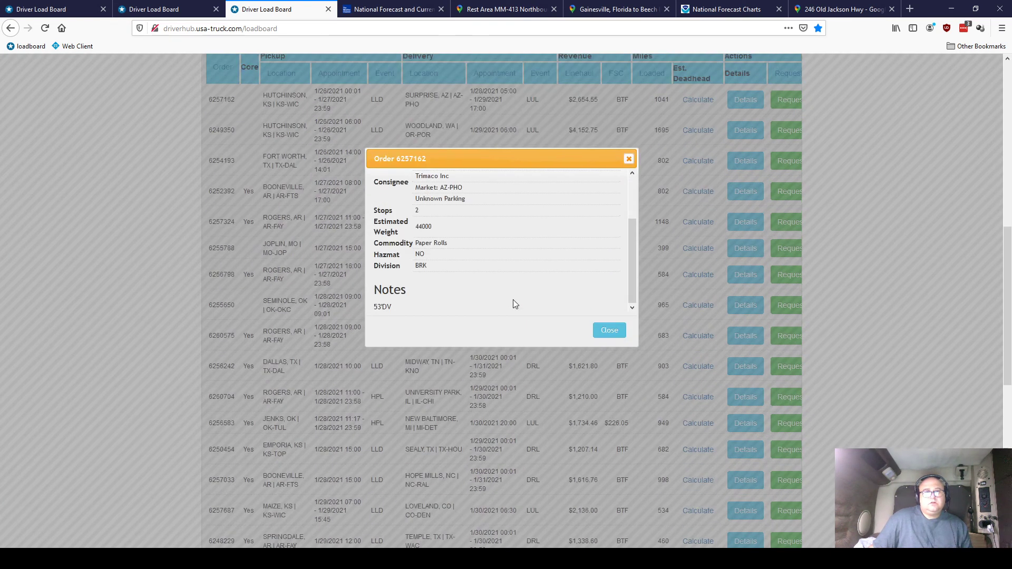
left_click_drag(378, 305, 402, 309)
left_click(608, 331)
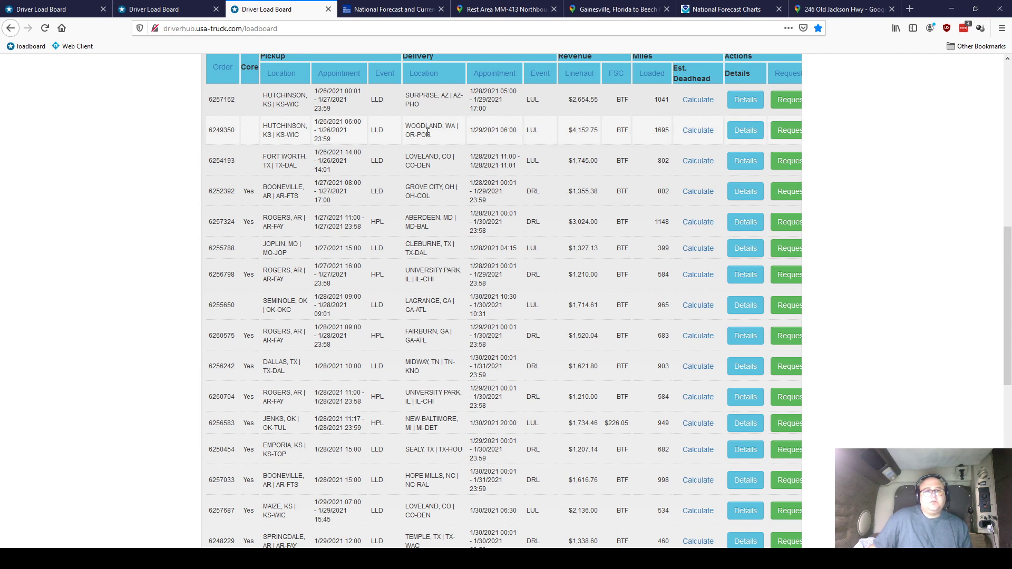
Step: Check the delivery location and linehaul pay of the Hutchinson to Woodland, WA load in the results
left_click_drag(428, 137, 412, 128)
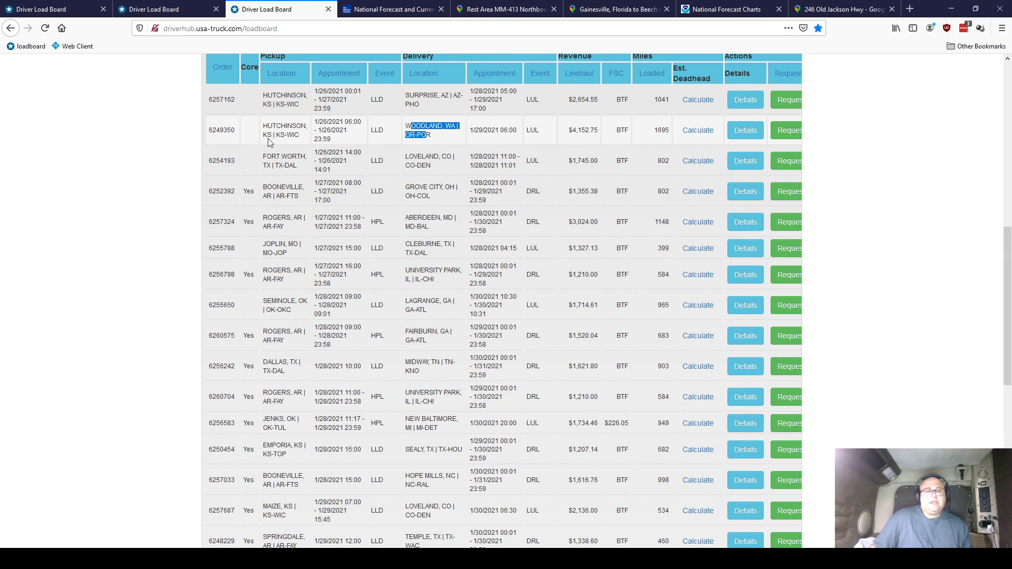
left_click(149, 126)
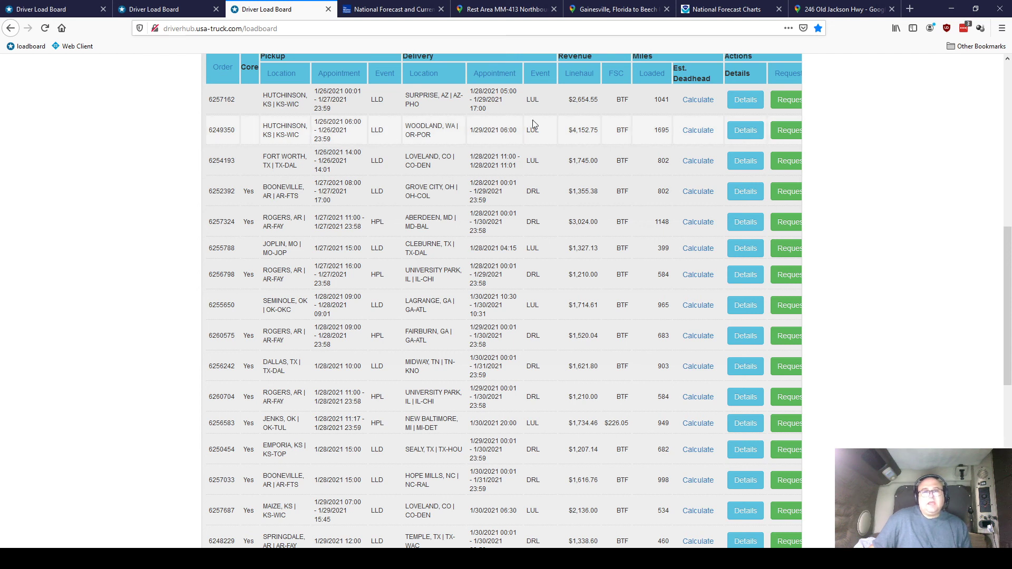
left_click_drag(572, 130, 599, 136)
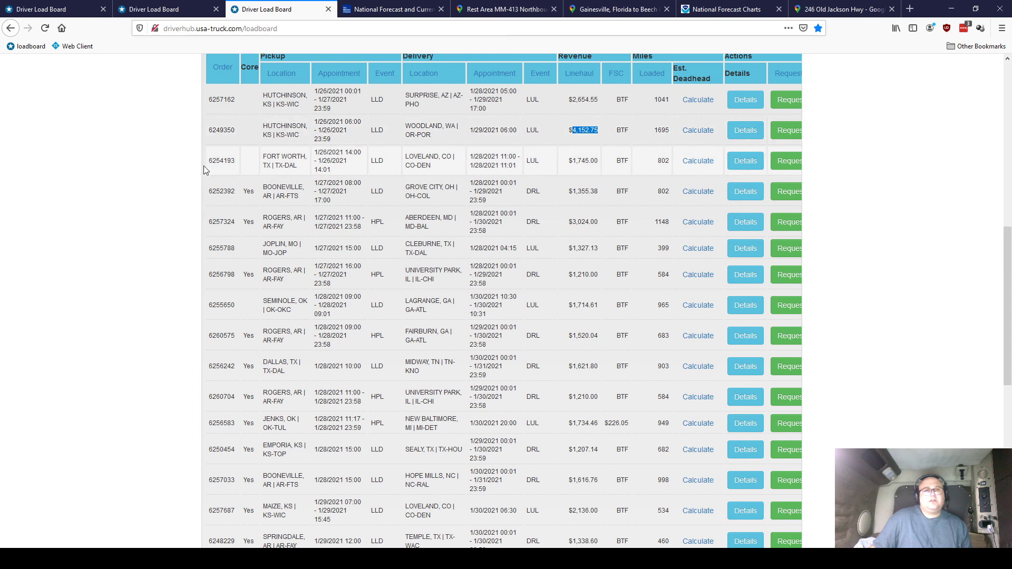
left_click(159, 143)
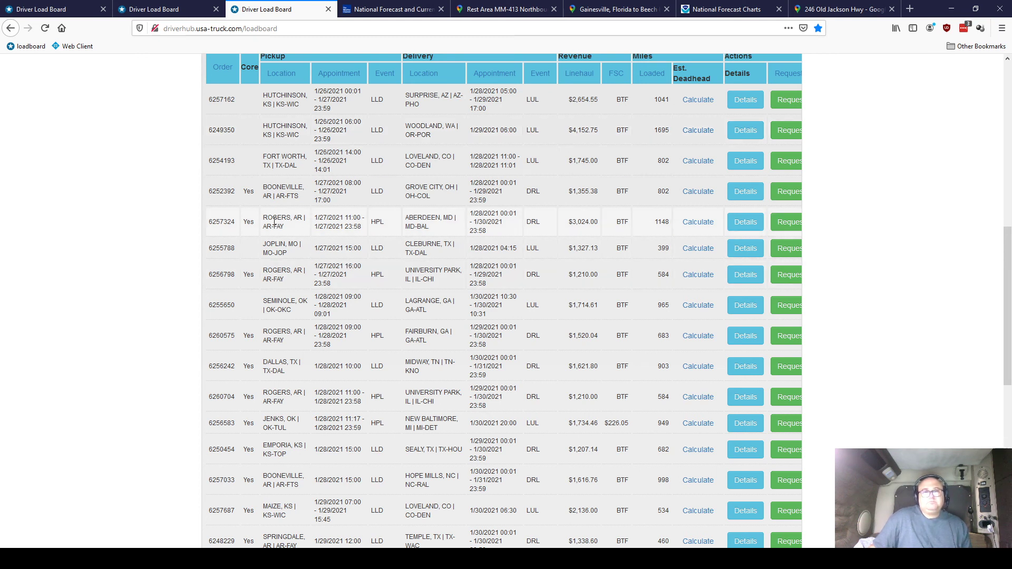
Step: Examine the pickup appointment, pickup event and delivery of the Rogers, AR to Aberdeen, MD load
left_click_drag(267, 218, 484, 222)
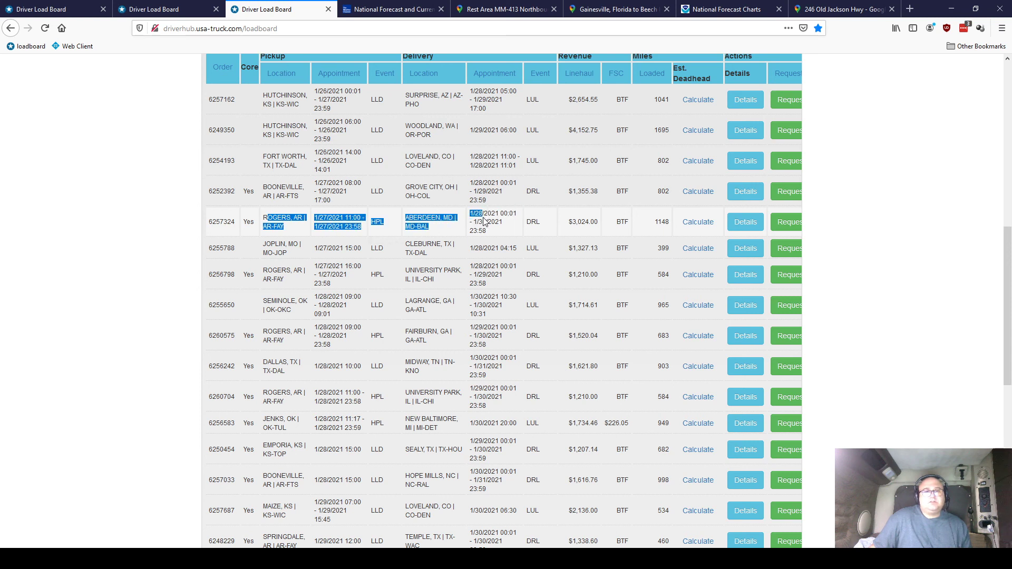
left_click(435, 223)
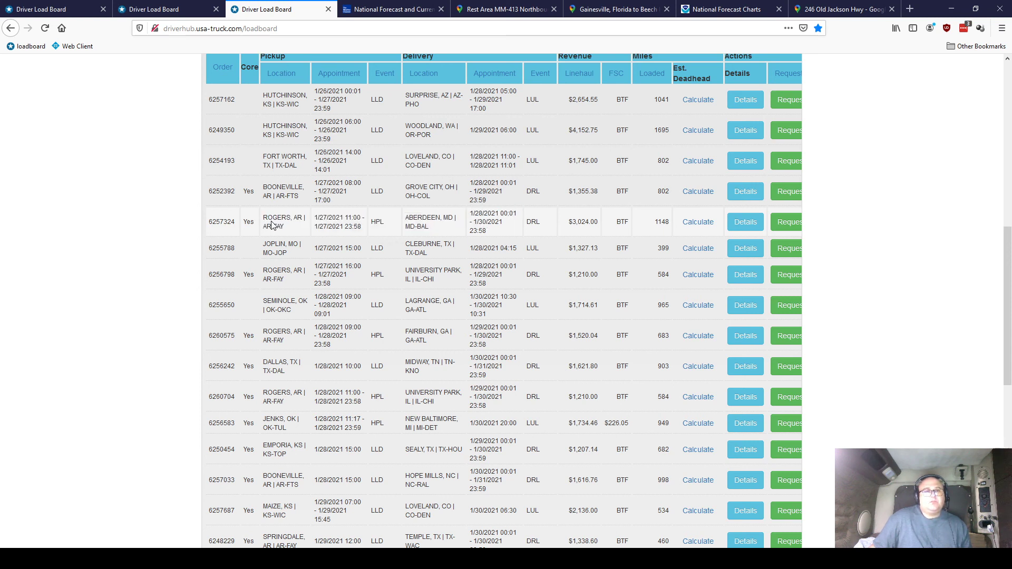
left_click_drag(273, 220, 378, 223)
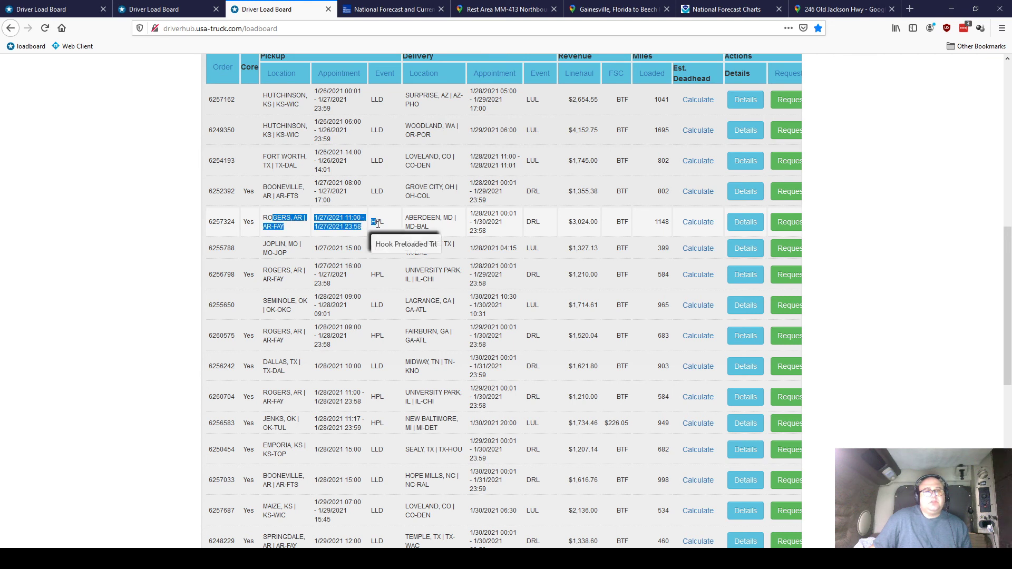
left_click(160, 161)
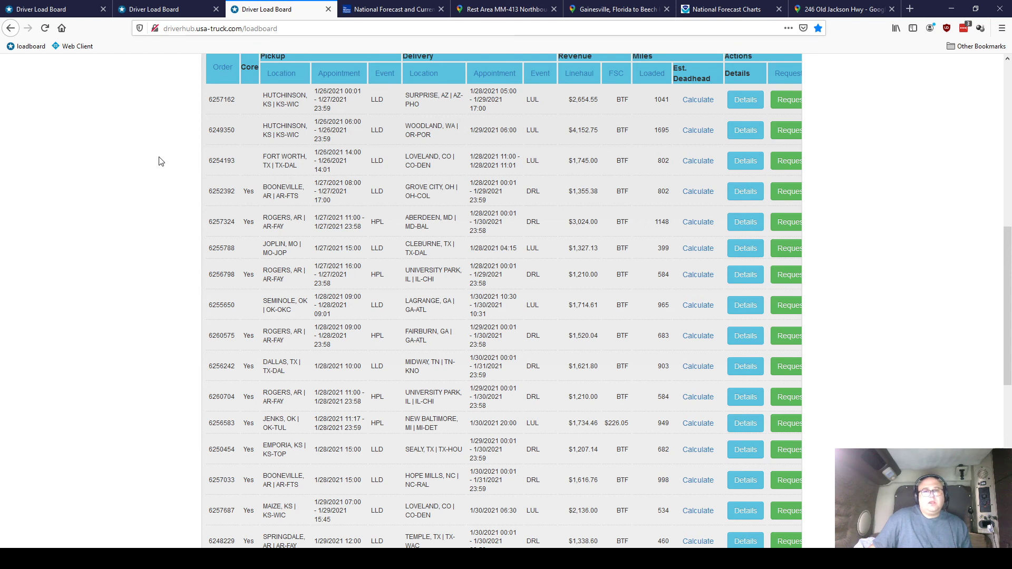
Step: View the details of the Rogers, AR to Aberdeen, MD load and check its shipper
scroll(160, 161, "down", 2)
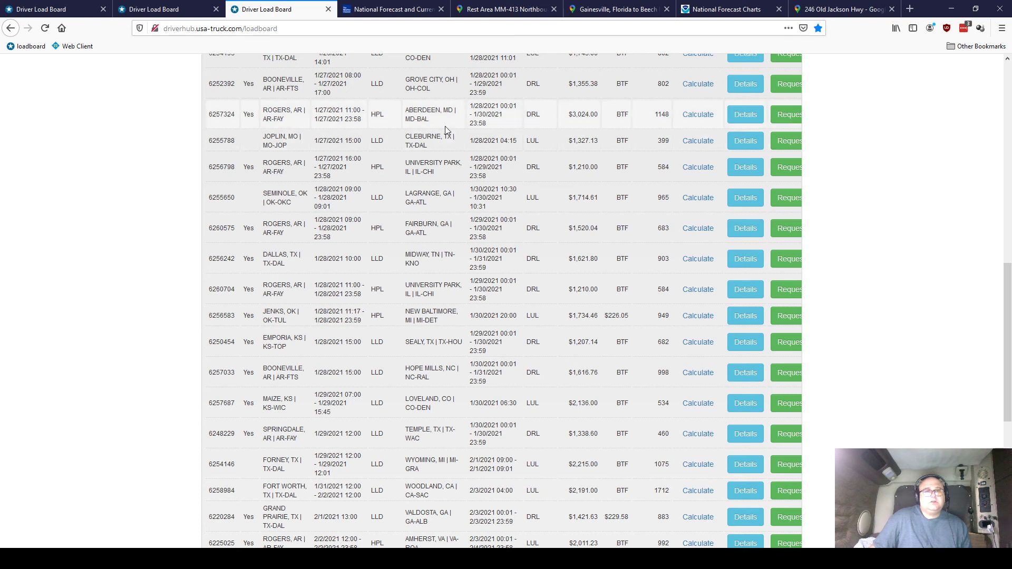
left_click(742, 120)
scroll(507, 273, "up", 1)
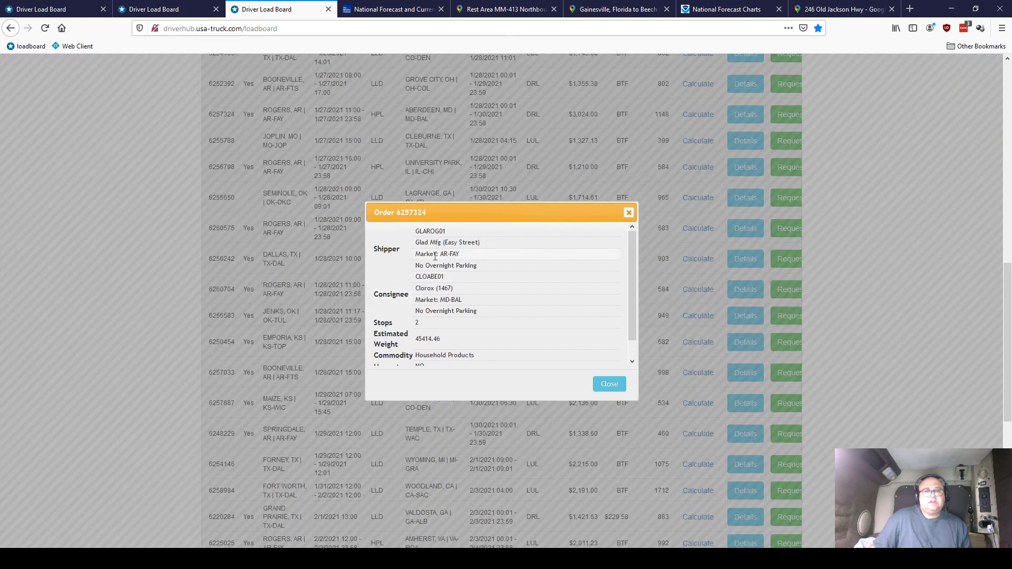
left_click_drag(424, 242, 487, 244)
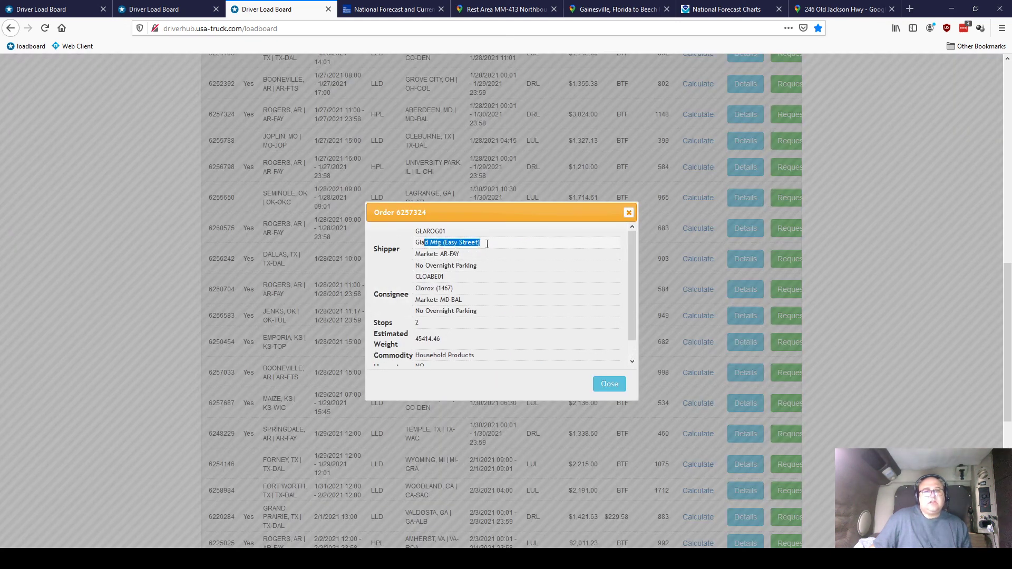
left_click(609, 384)
left_click(170, 132)
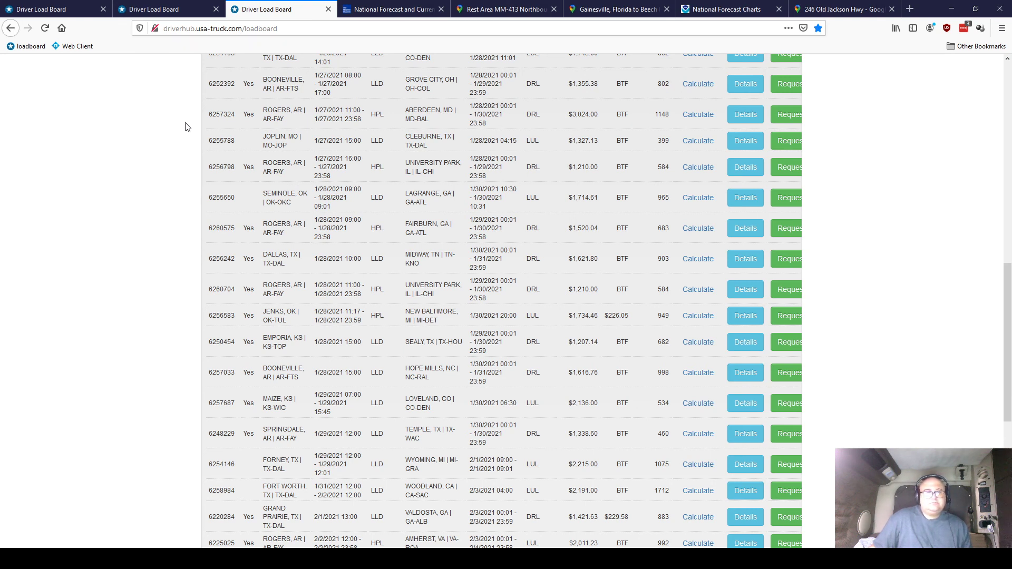
Step: Examine the remaining loads around Oklahoma City for pickup dates from 1/31/2021 to 2/2/2021, including those from Fort Worth, Grand Prairie and Rogers
scroll(318, 157, "down", 1)
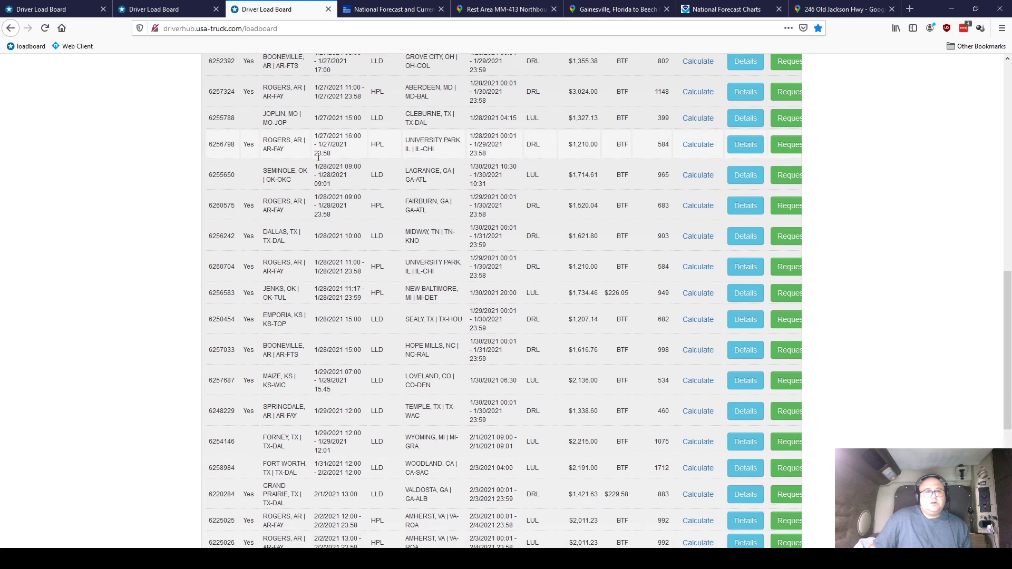
scroll(319, 158, "down", 5)
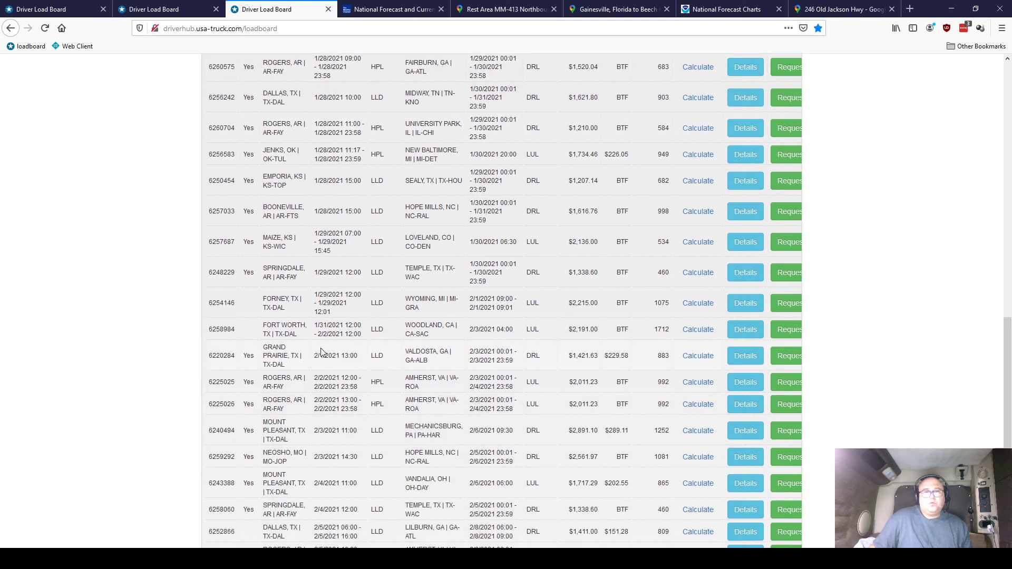
scroll(327, 350, "down", 7)
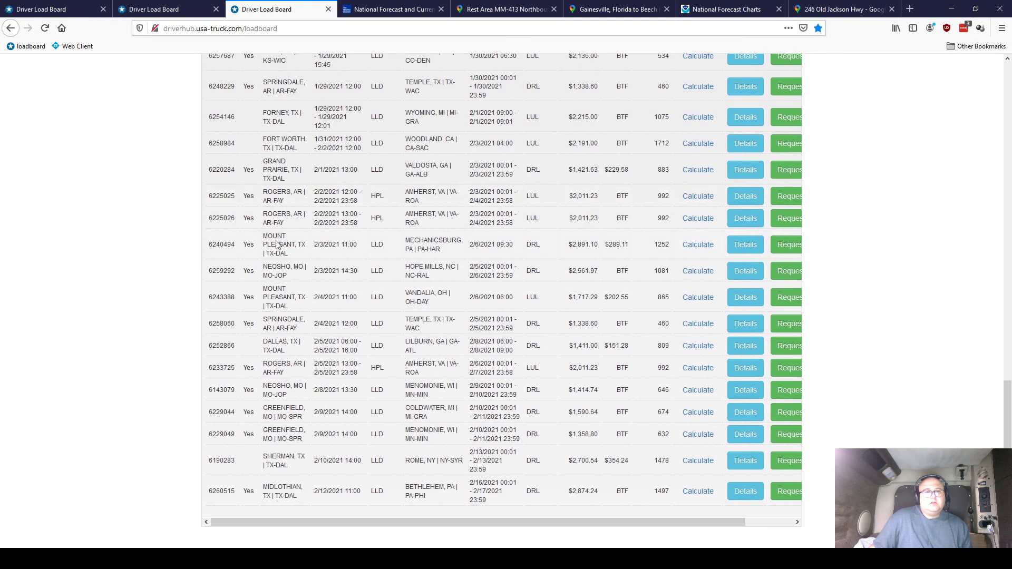
left_click_drag(273, 193, 346, 199)
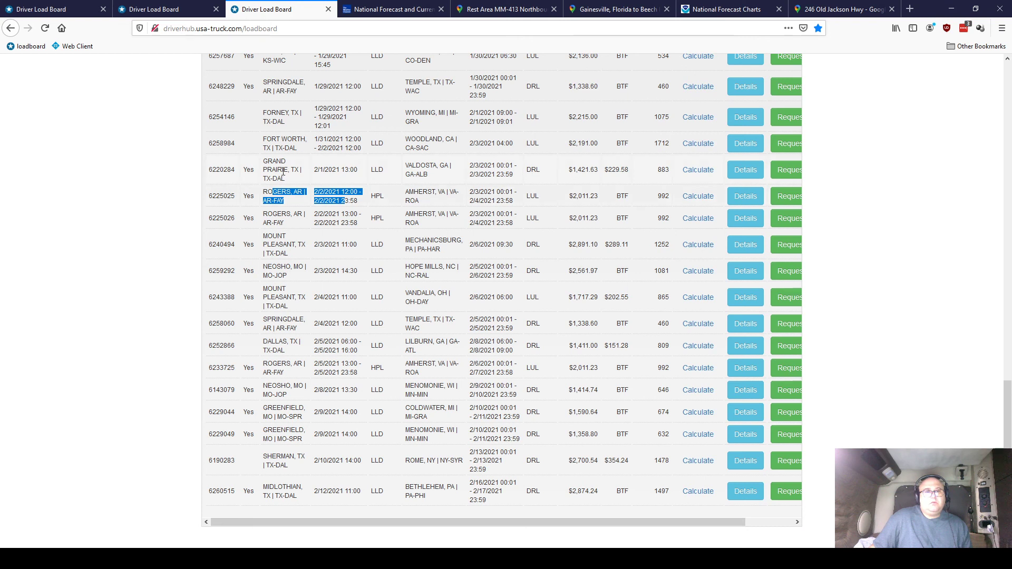
left_click_drag(271, 148, 348, 167)
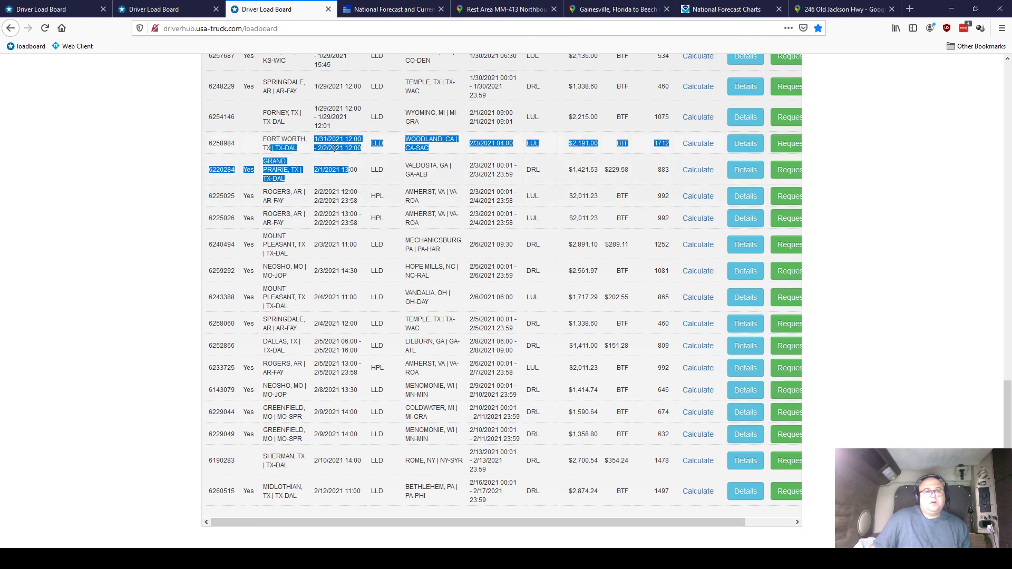
left_click(334, 149)
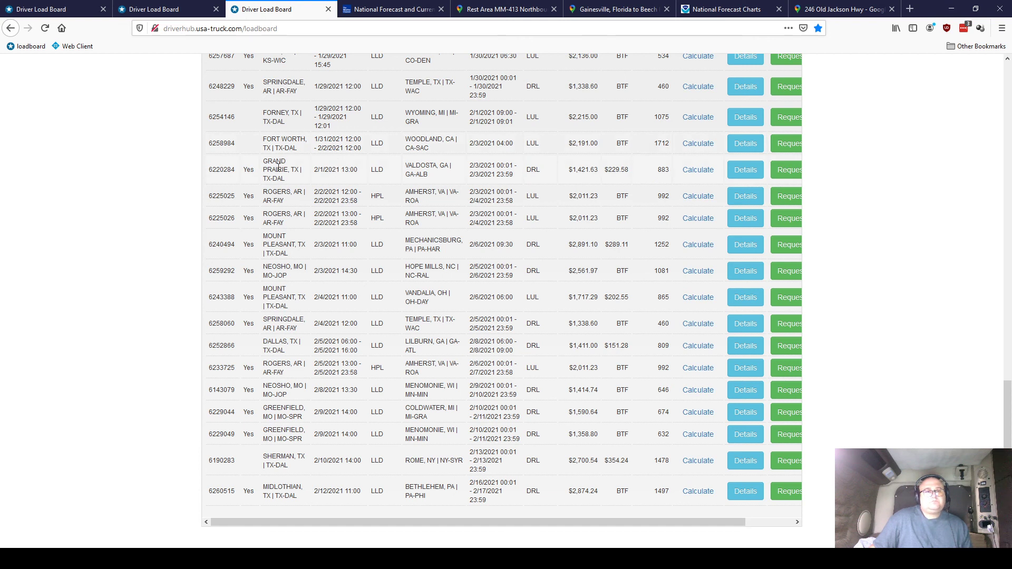
left_click_drag(279, 168, 482, 176)
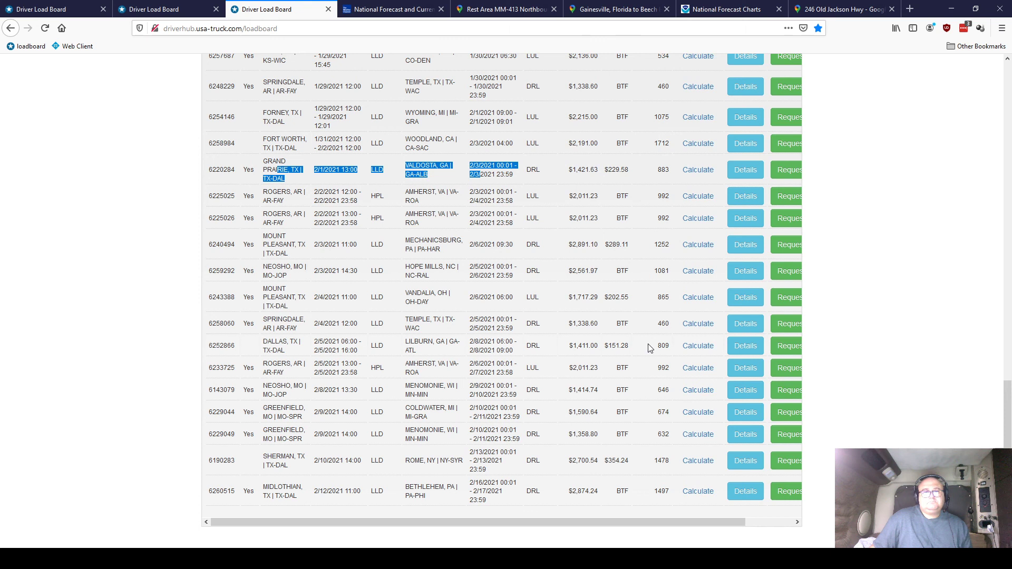
left_click(152, 220)
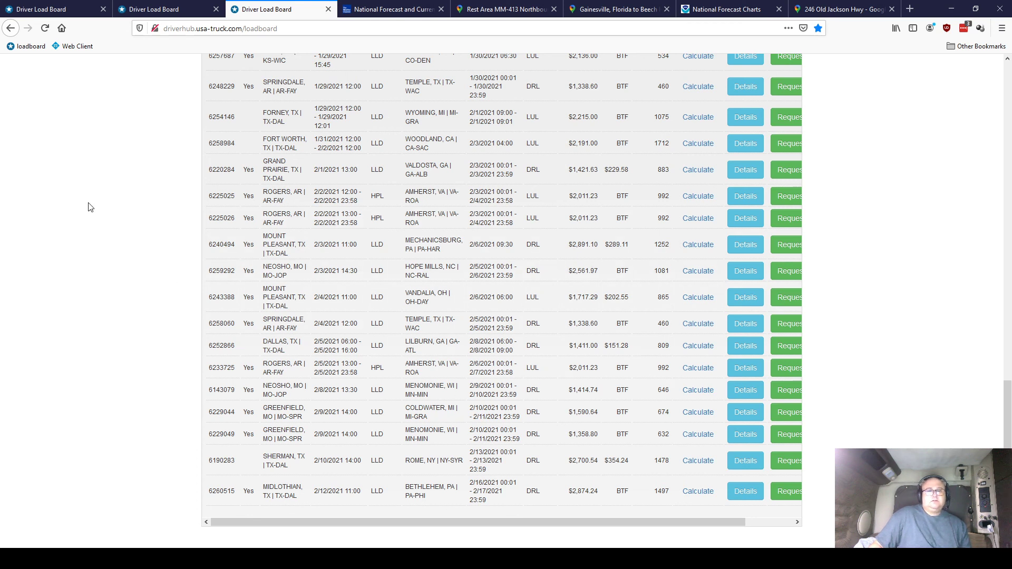
Step: Close the Oklahoma City load search, both weather forecast pages and the three map pages, keeping the other two load searches open
scroll(147, 191, "up", 15)
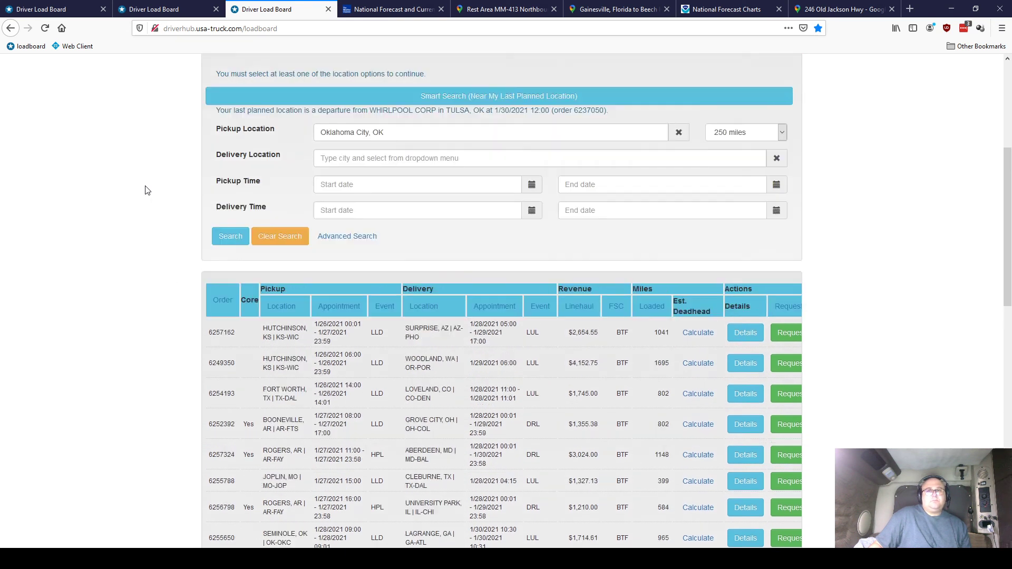
scroll(148, 190, "up", 5)
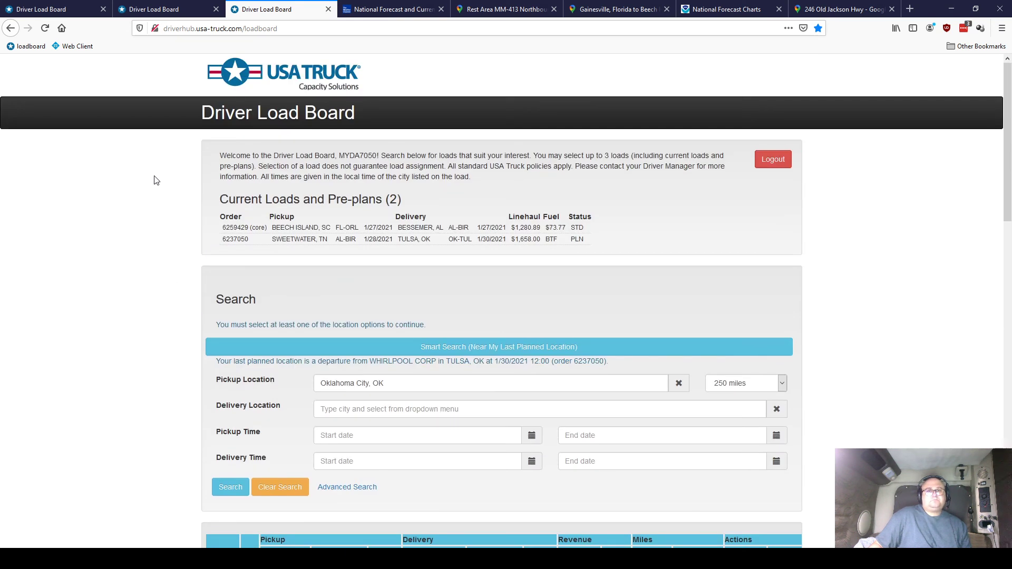
left_click(327, 9)
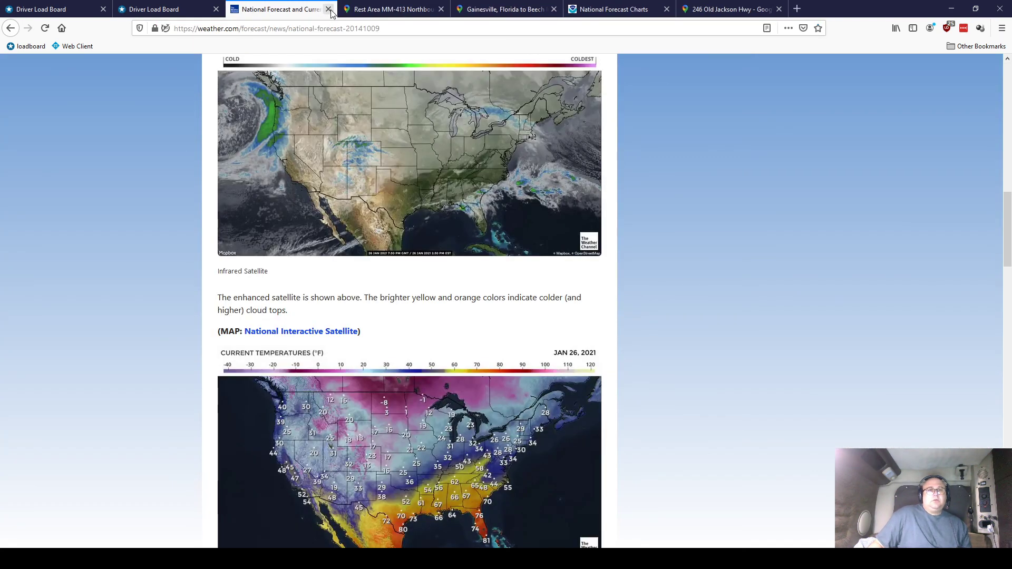
left_click(328, 10)
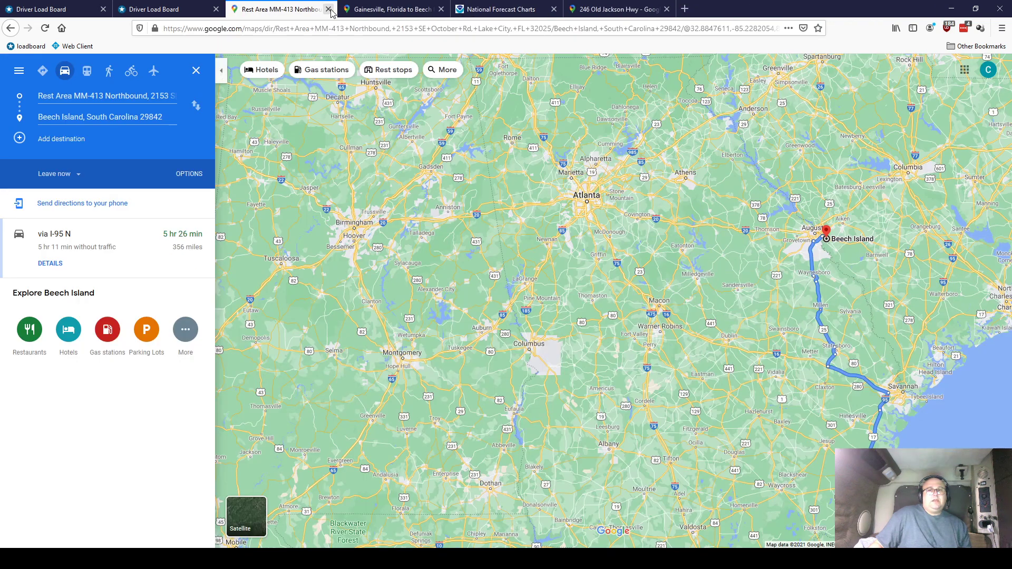
left_click(328, 10)
left_click(328, 9)
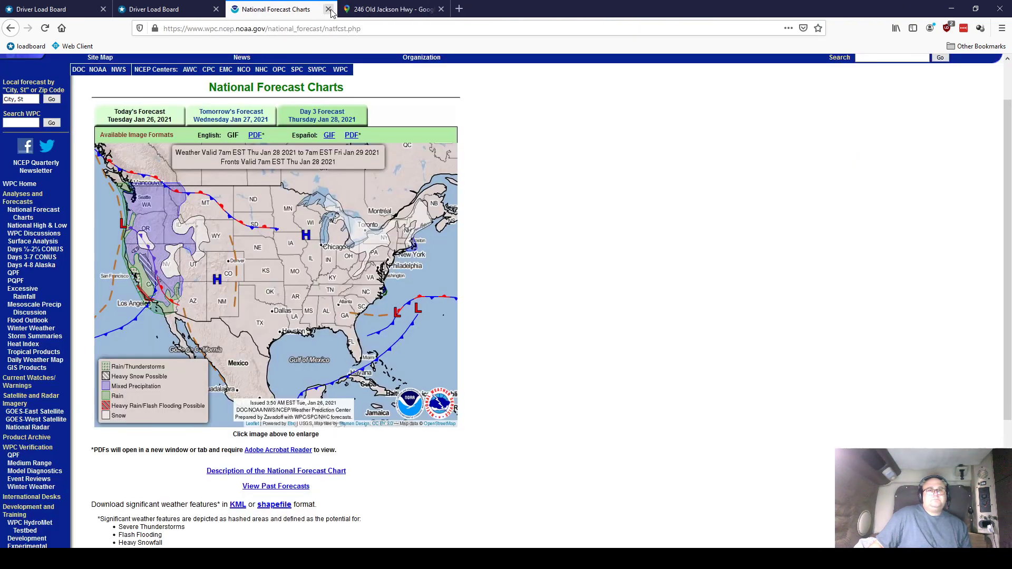
left_click(327, 10)
left_click(328, 9)
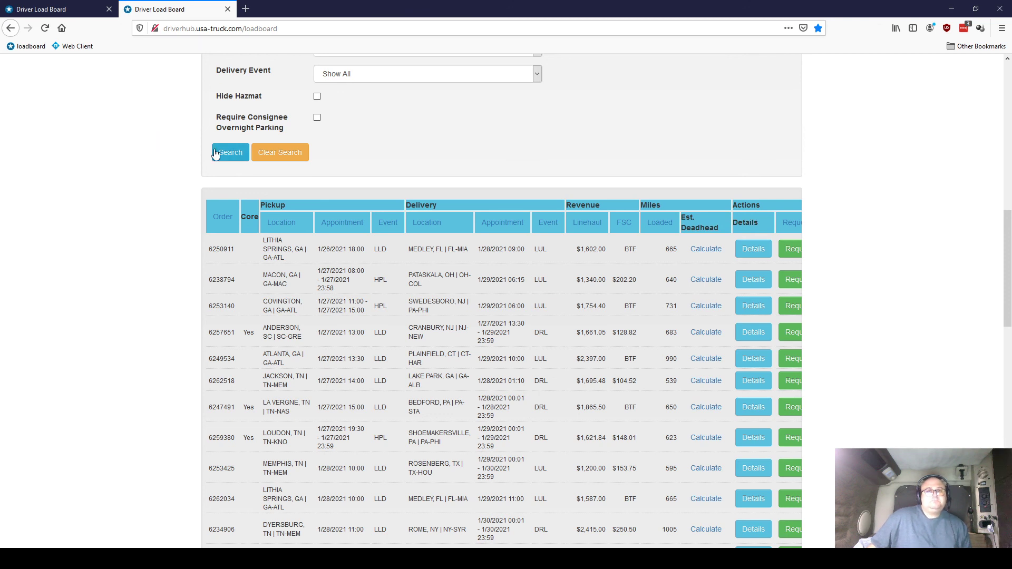
Step: Review the active request and the available loads in the Lake City, FL search
left_click(46, 9)
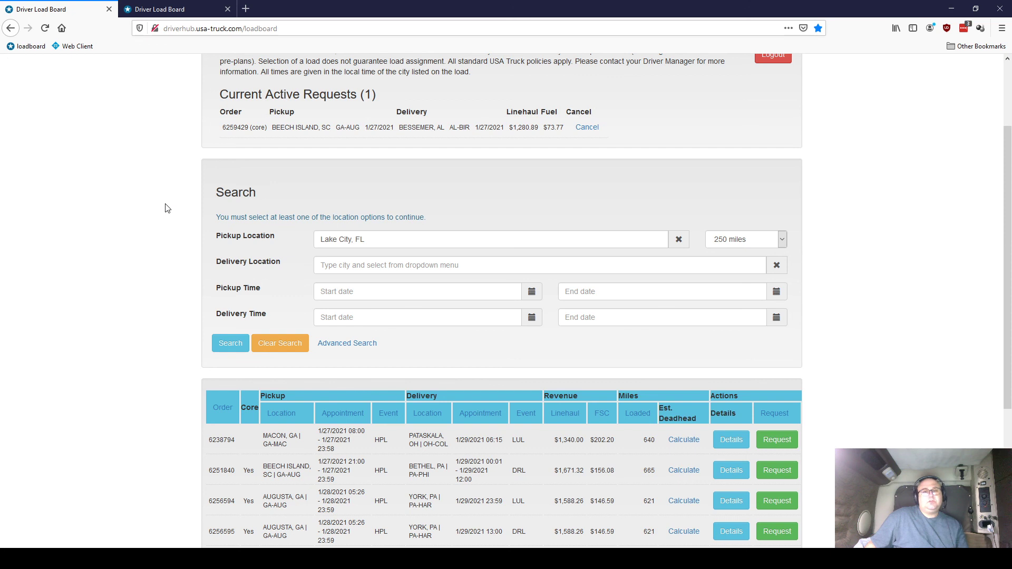
scroll(165, 208, "down", 3)
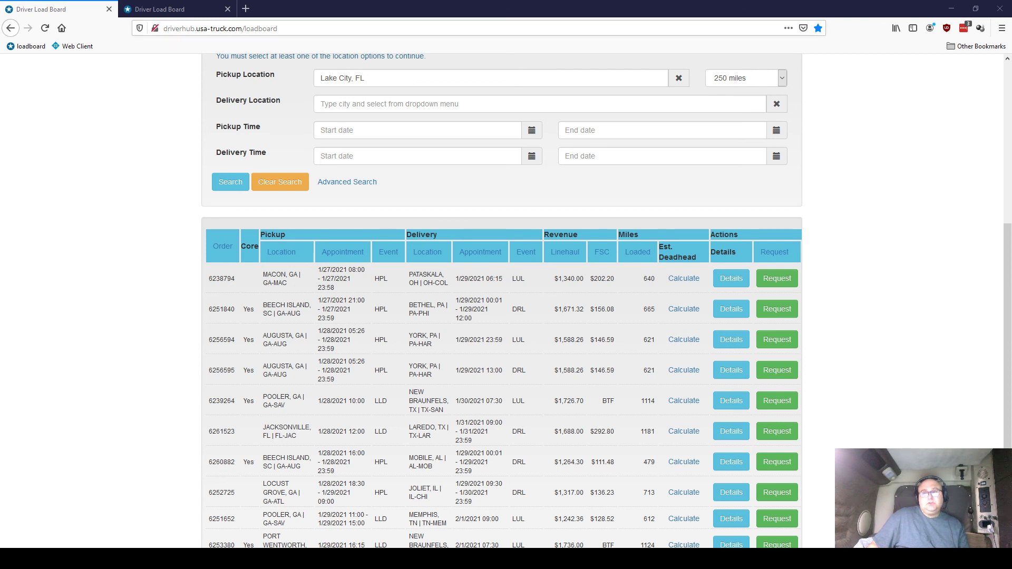
left_click(157, 199)
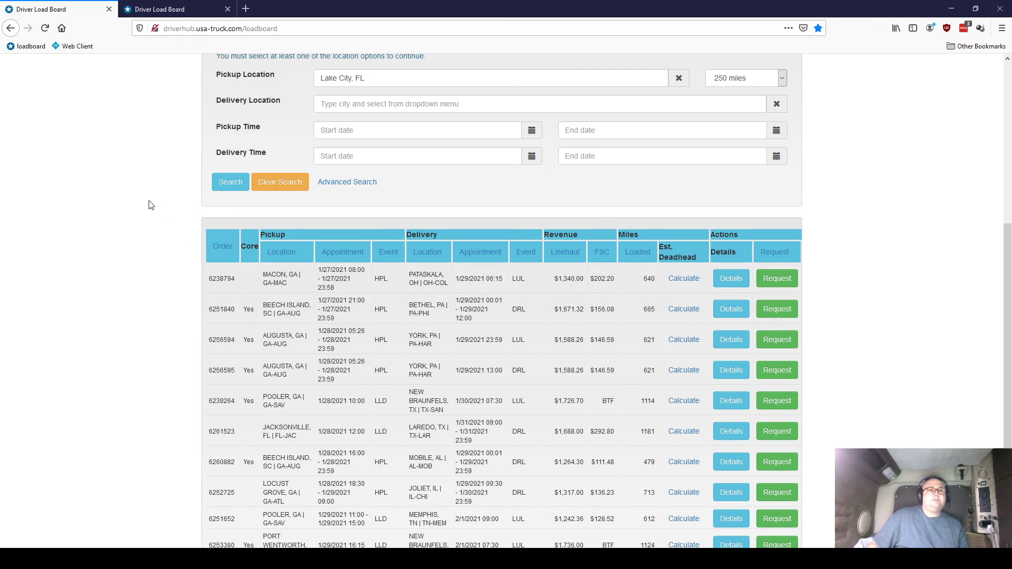